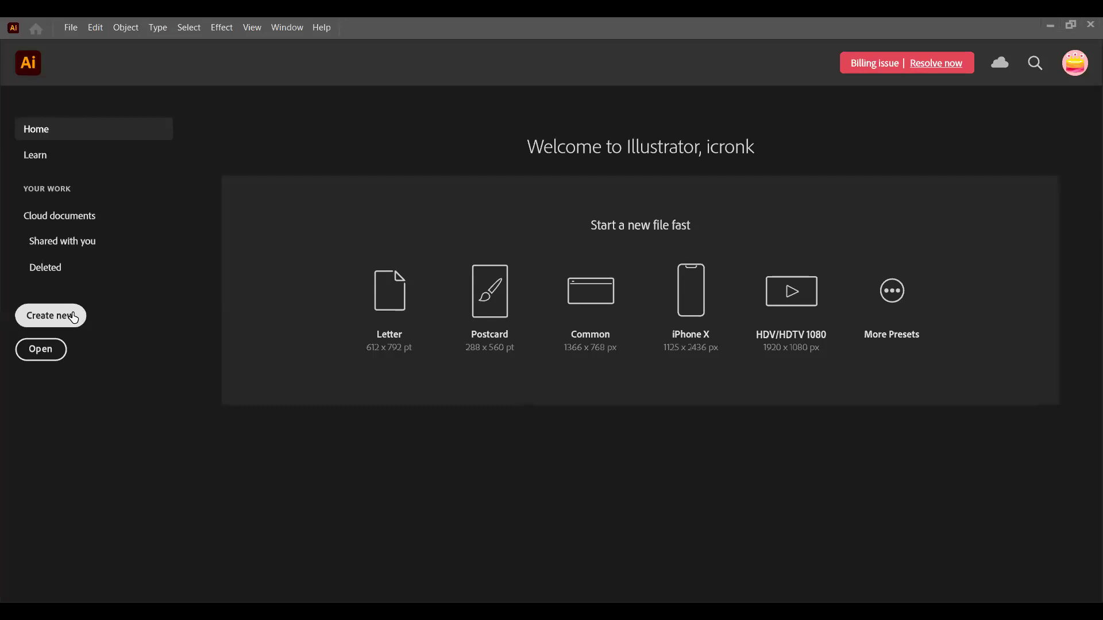
Step: Start setting up a new document and browse the Saved, Mobile, Web and Print presets, ending on Print
click(73, 318)
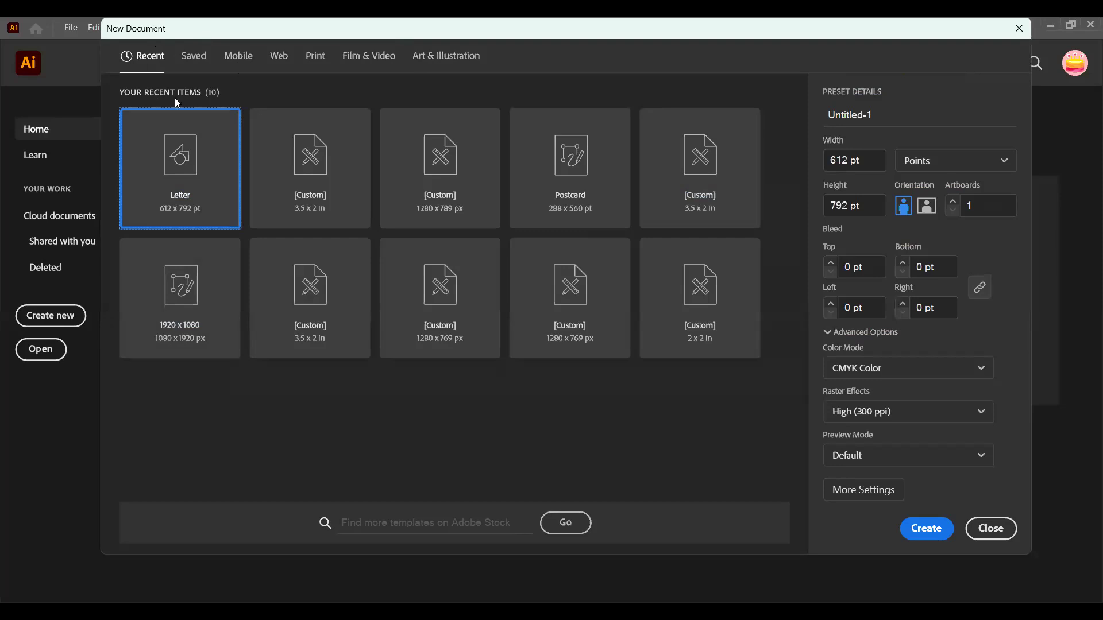
click(193, 57)
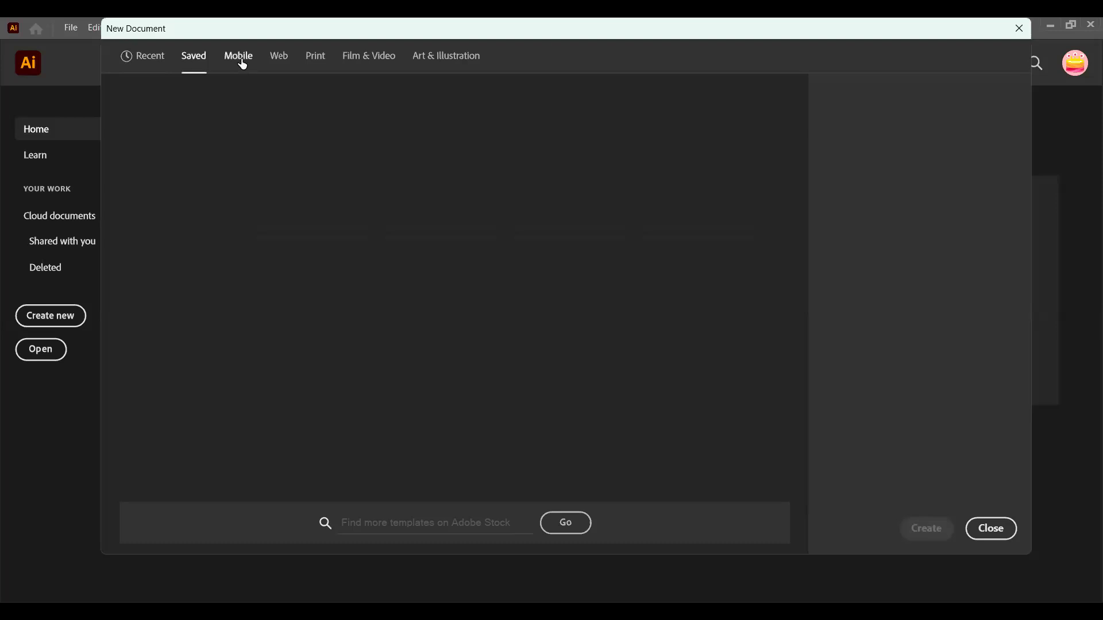
click(242, 66)
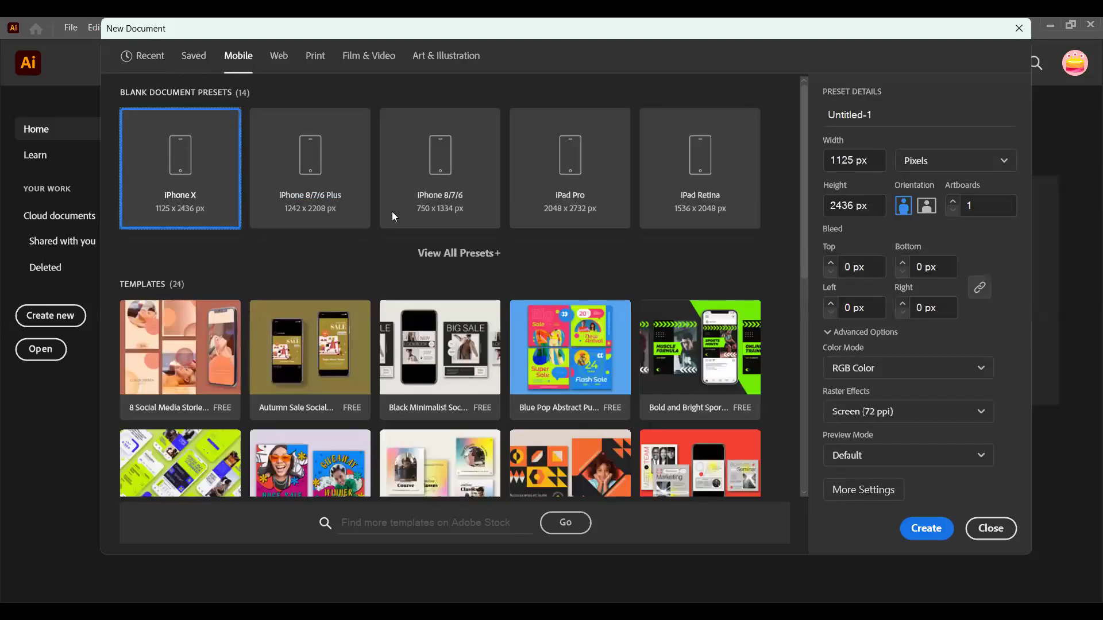
click(274, 64)
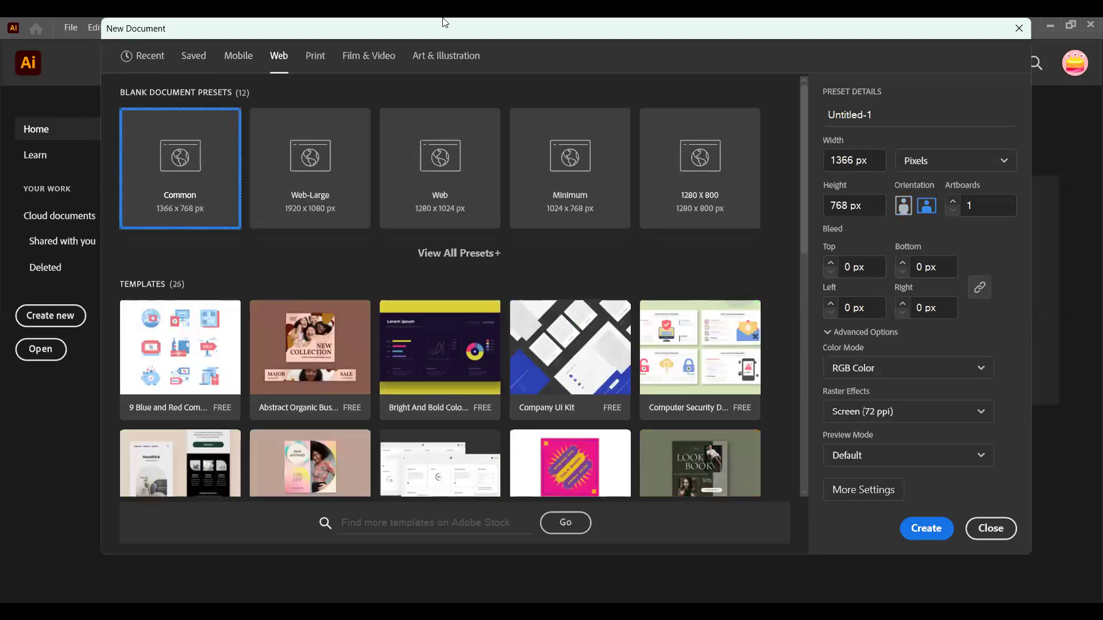
click(310, 63)
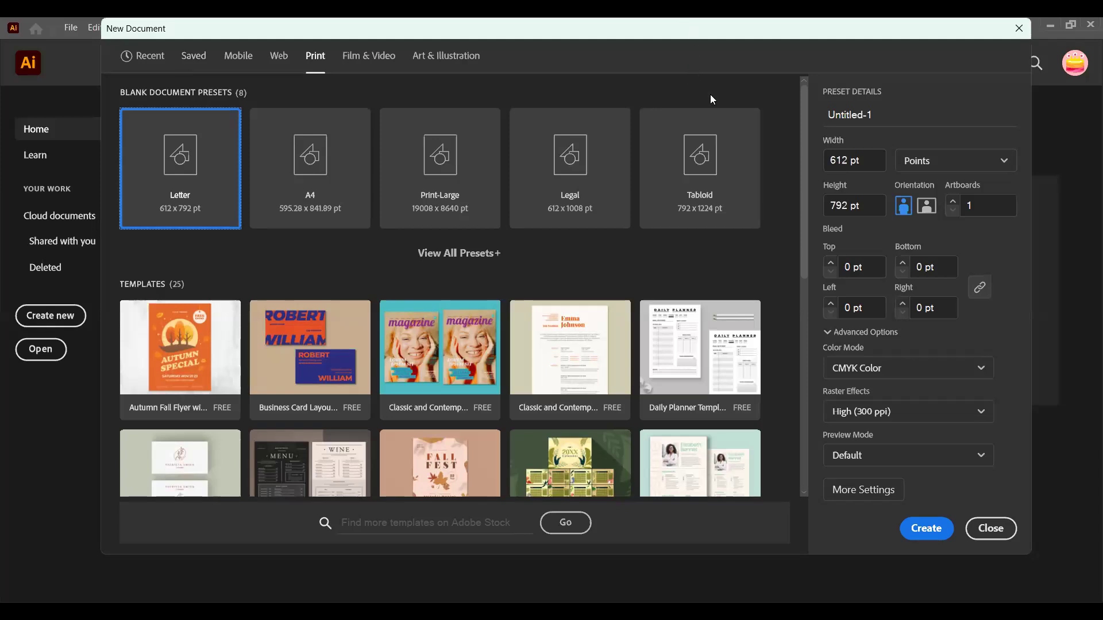
Step: Create the new print document with a width of 1280 and a height of 1012, using pixels as the unit
click(842, 157)
text(1280)
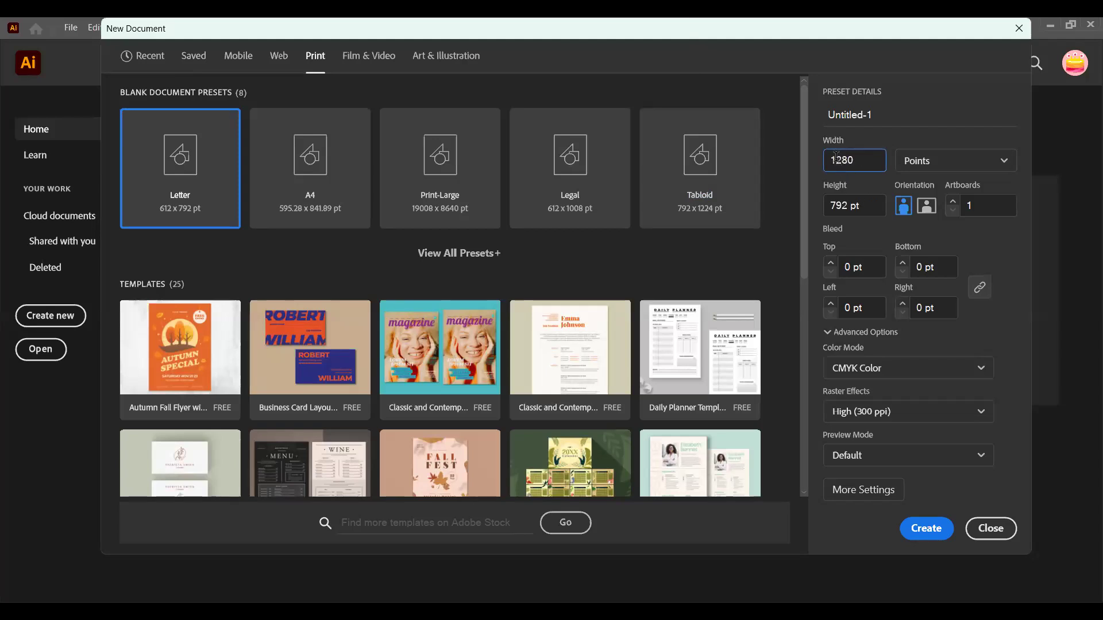
double_click(843, 207)
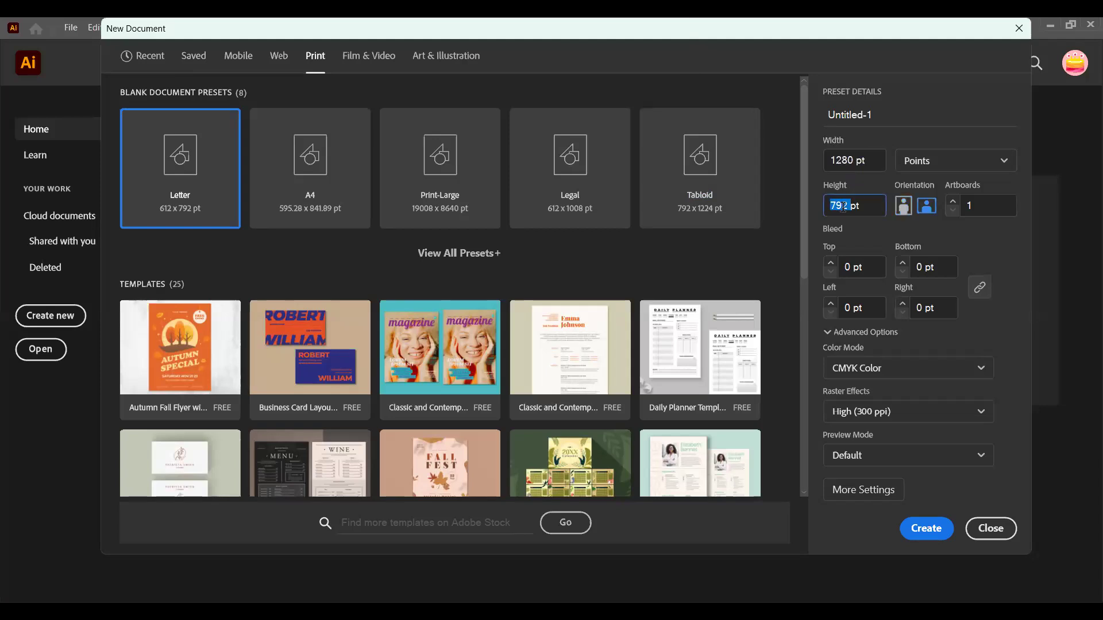
text(1012)
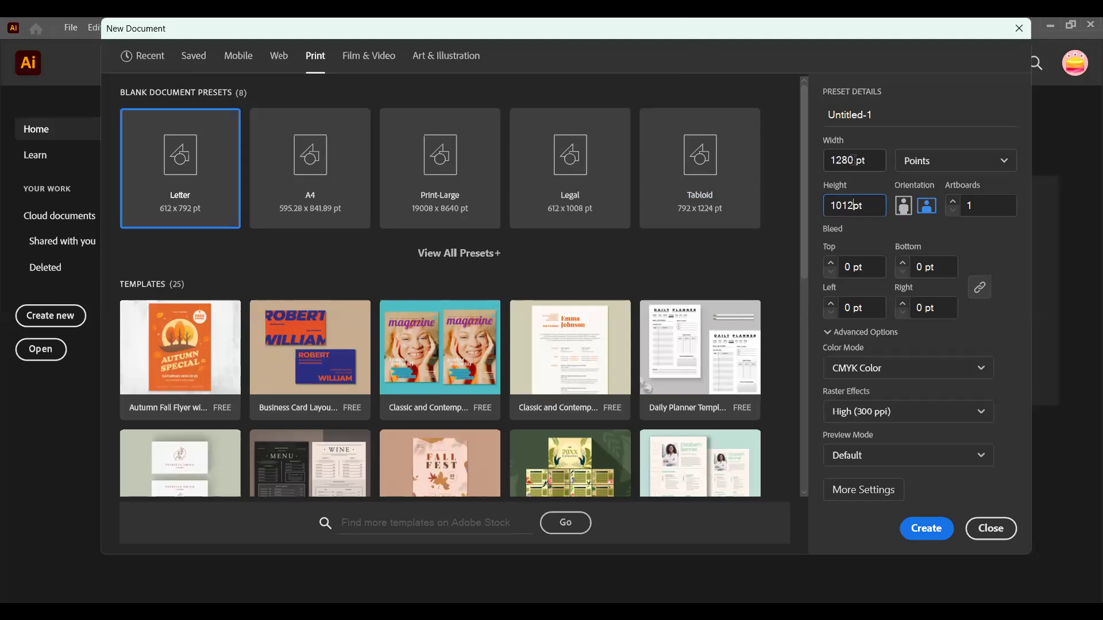
click(932, 166)
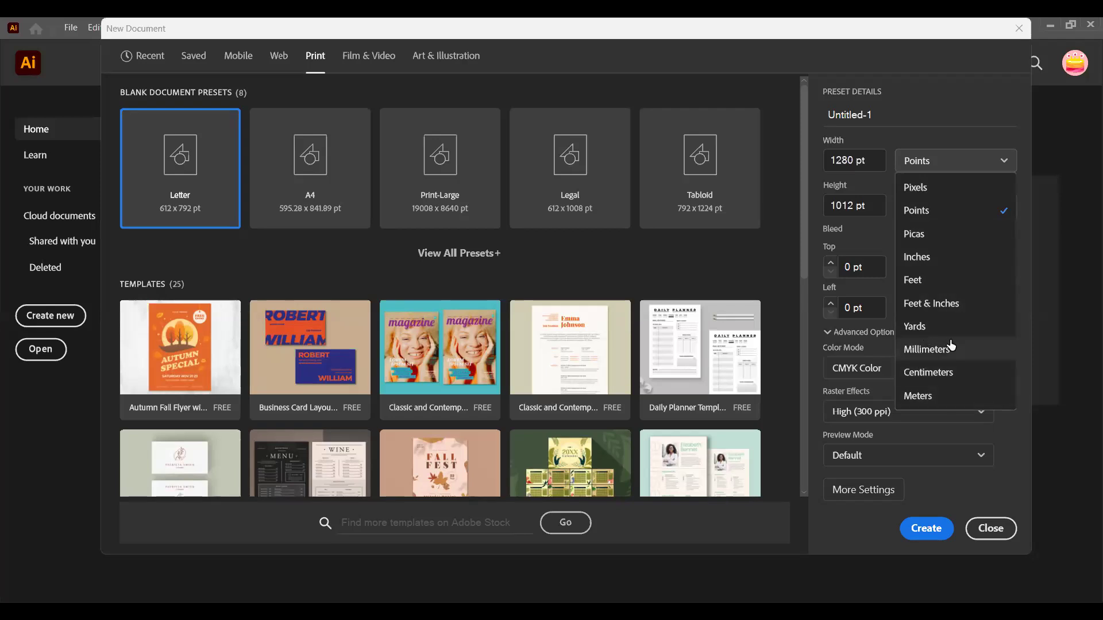
click(936, 190)
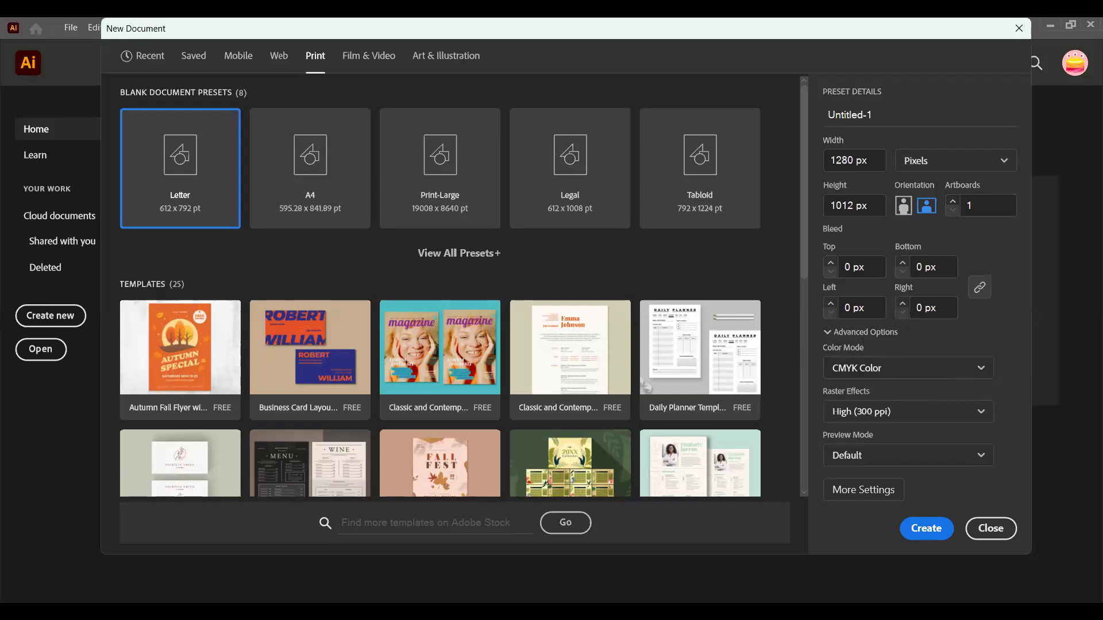
click(923, 531)
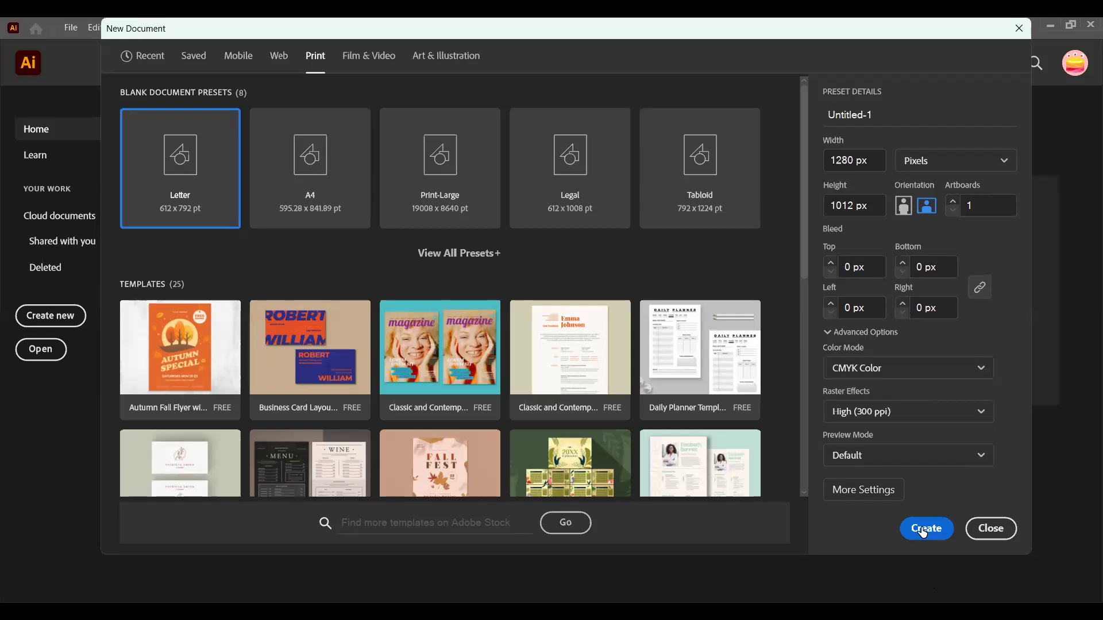
click(923, 532)
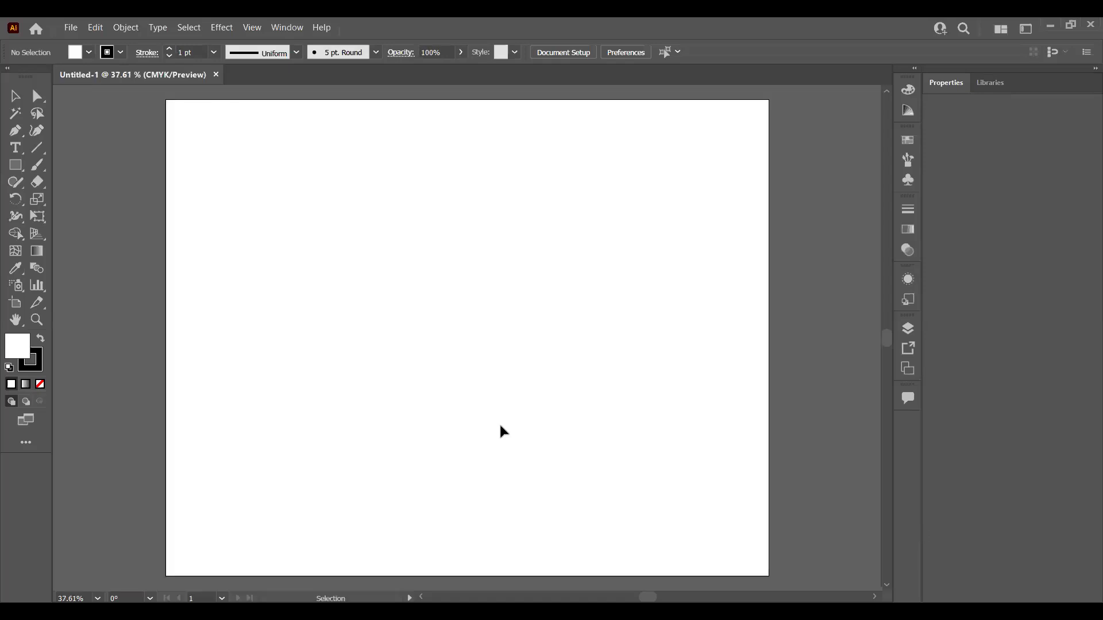
Step: Undock the toolbar and float it over the canvas beside the artboard
scroll(500, 431, left, 2)
scroll(500, 431, right, 3)
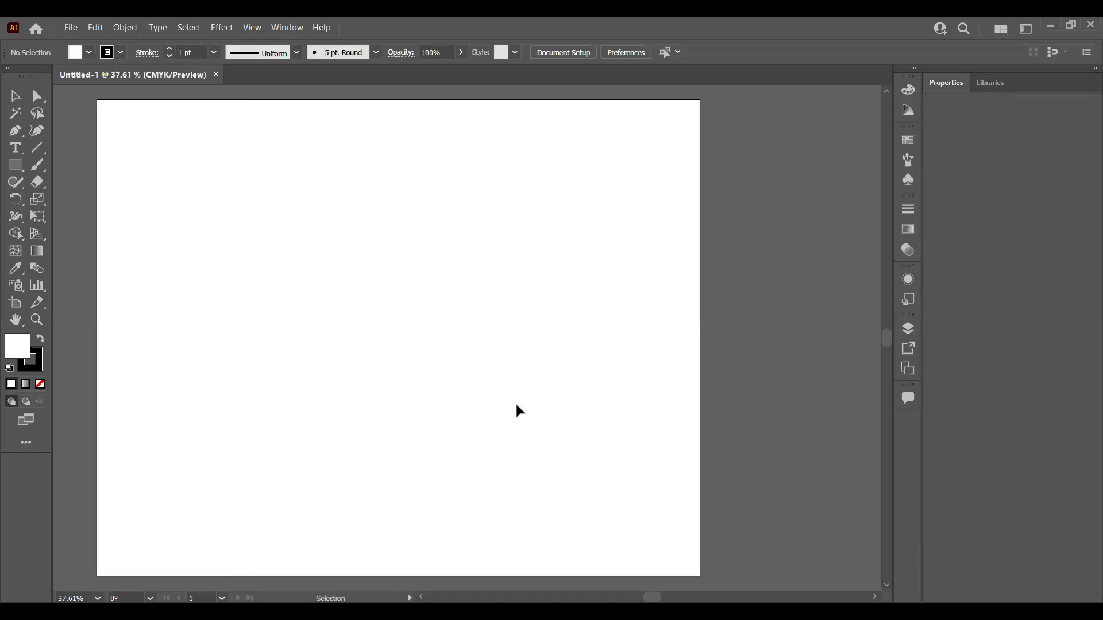
key(ctrl+minus)
key(ctrl+minus)
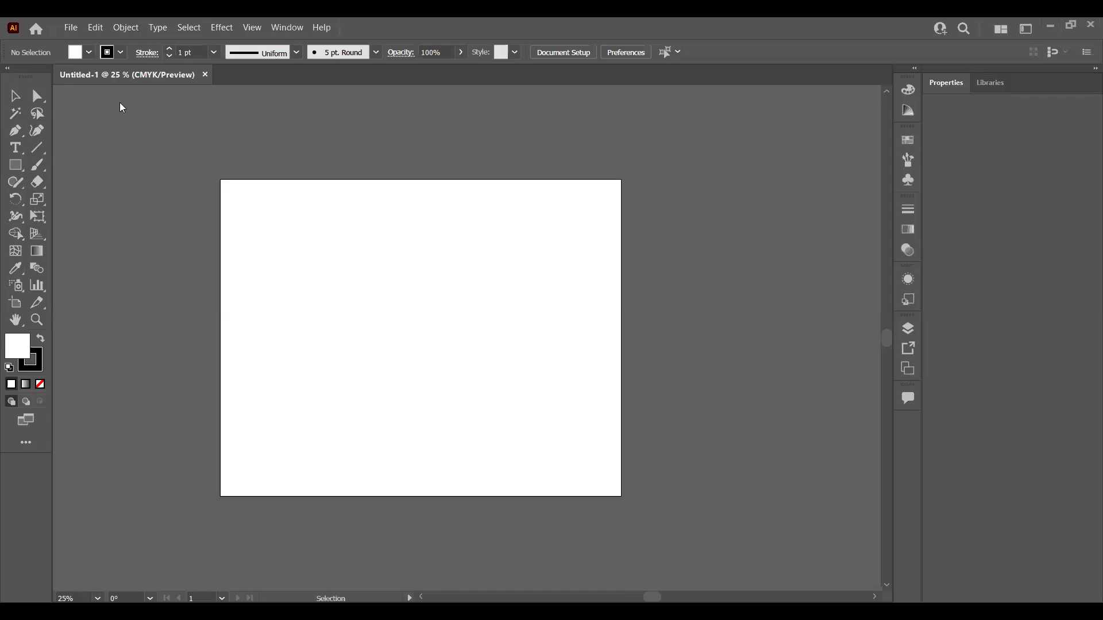
drag(114, 104, 115, 114)
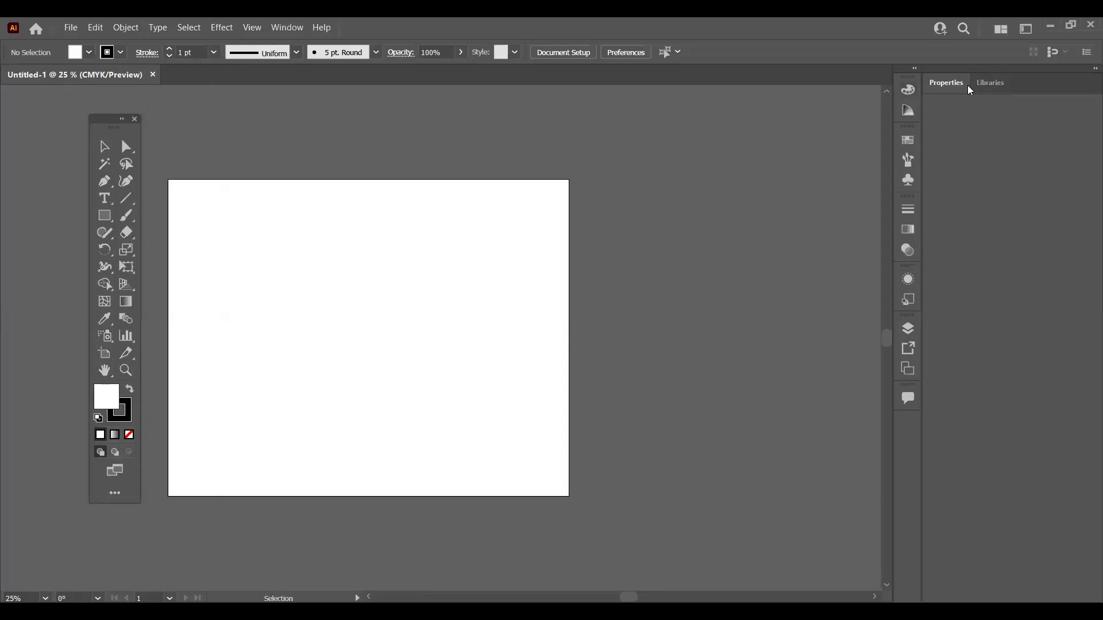
Step: Look through the libraries and the document properties, and dock the floating toolbar back at the edge of the workspace
click(1002, 84)
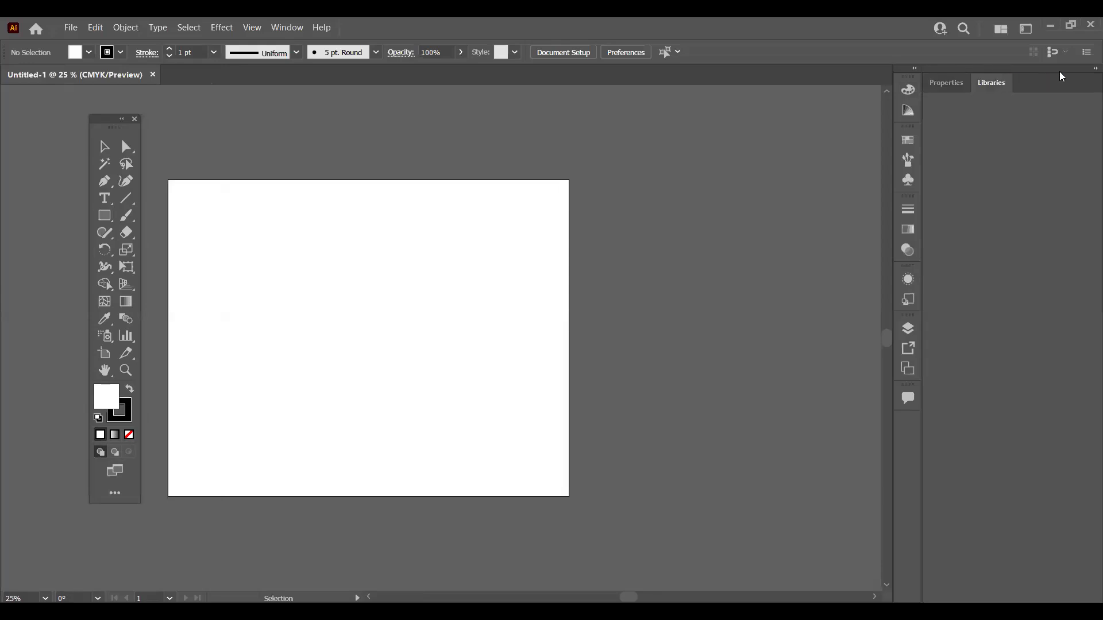
click(963, 89)
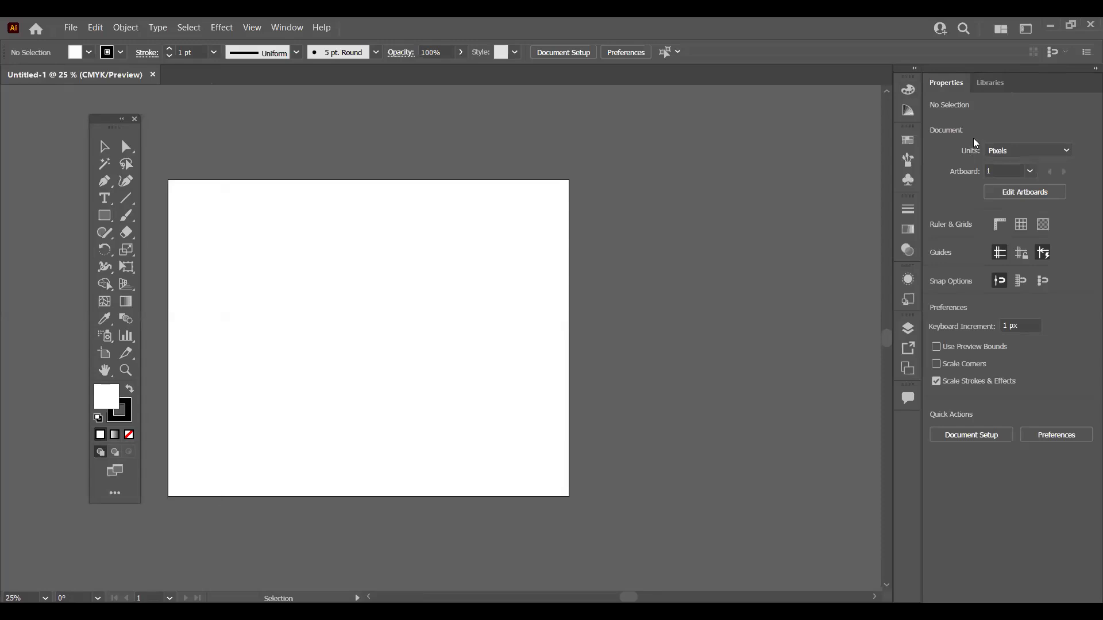
click(987, 87)
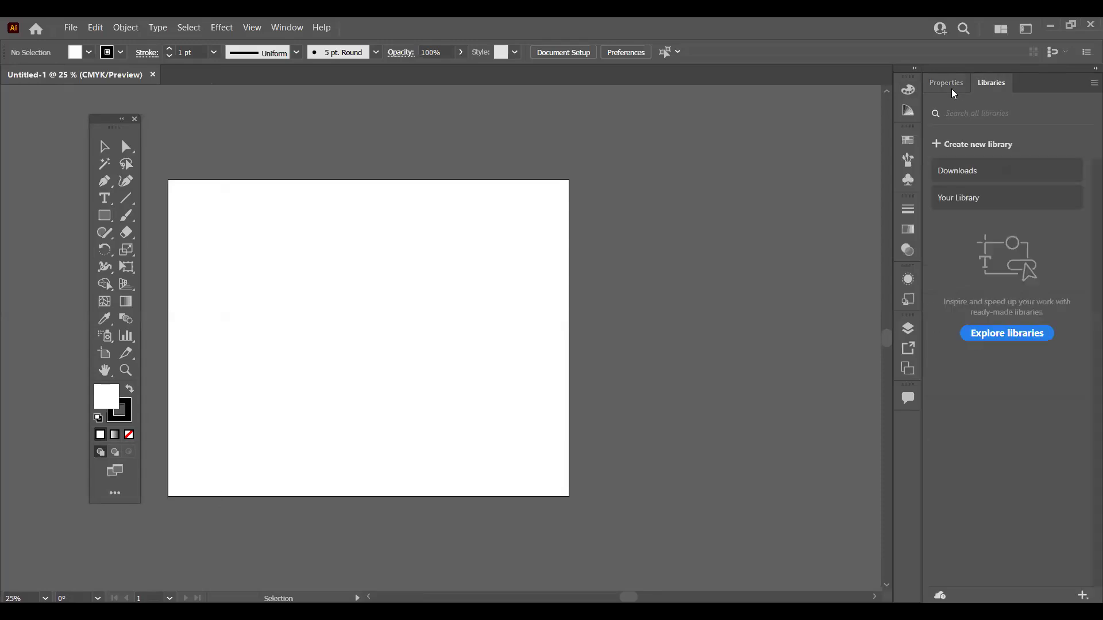
click(952, 92)
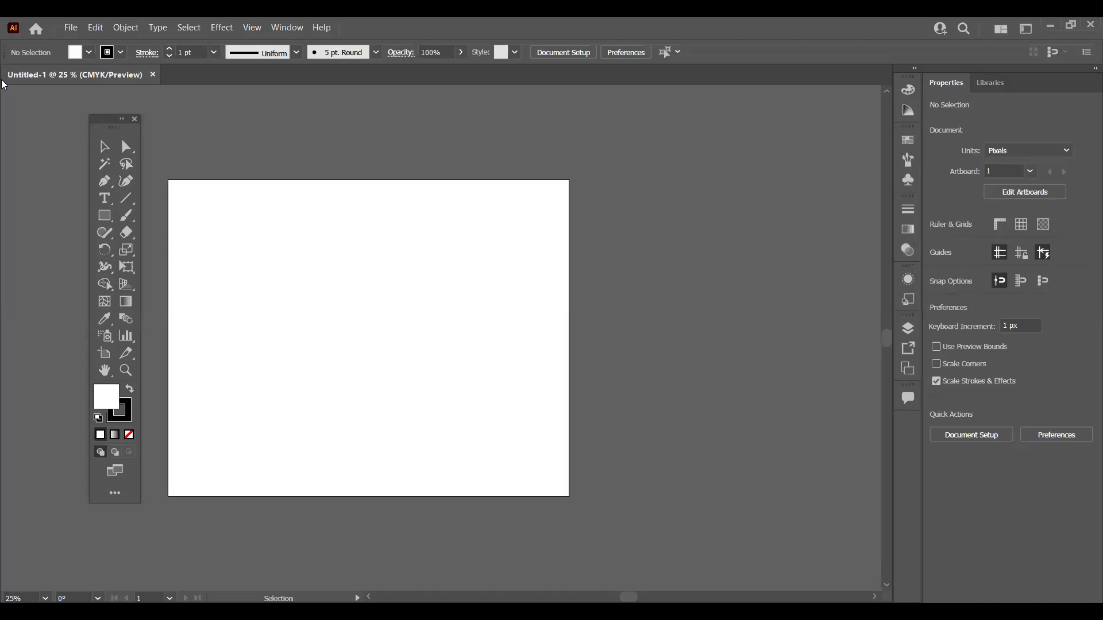
drag(3, 85, 3, 87)
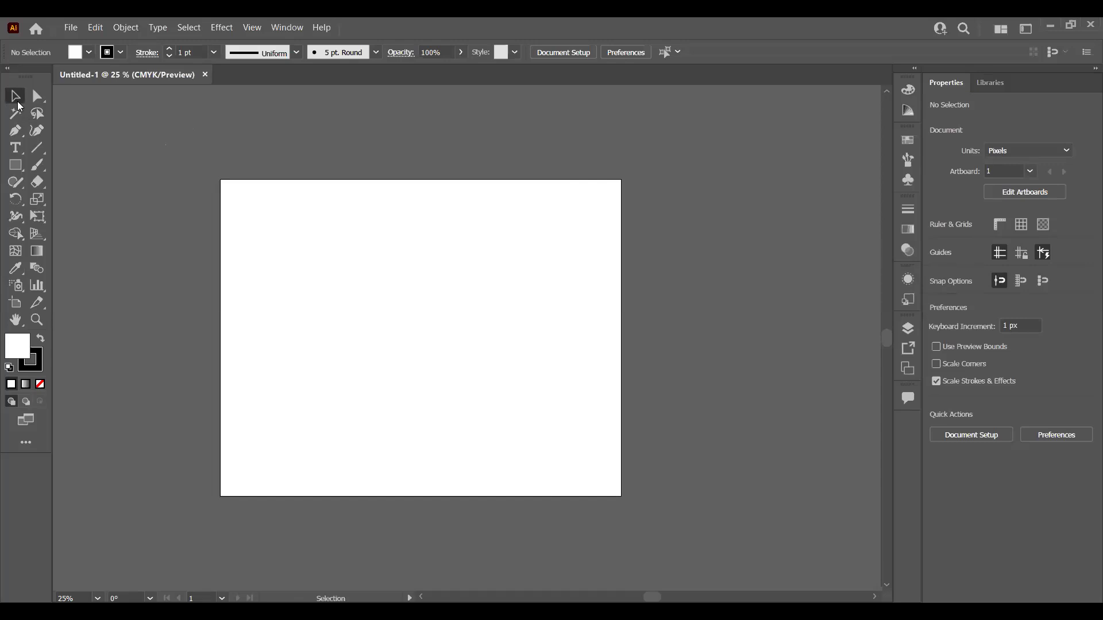
Step: Draw a rectangle about 371 by 235 px in the artboard's upper left area, swap its fill and stroke to fill it black, and deselect it
click(16, 165)
drag(304, 265, 421, 337)
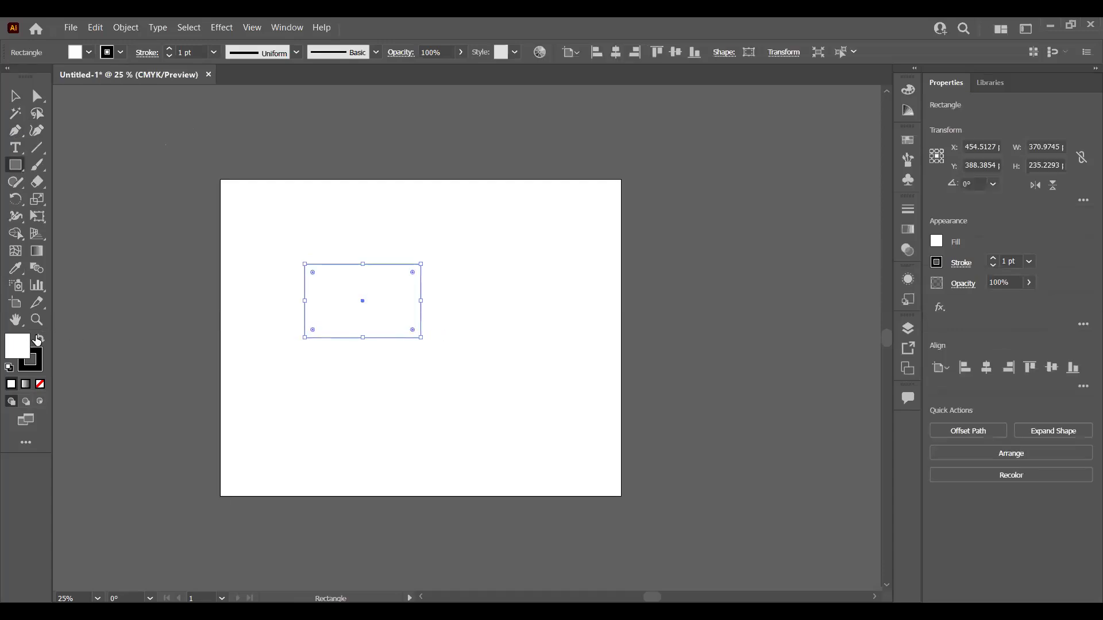
click(38, 340)
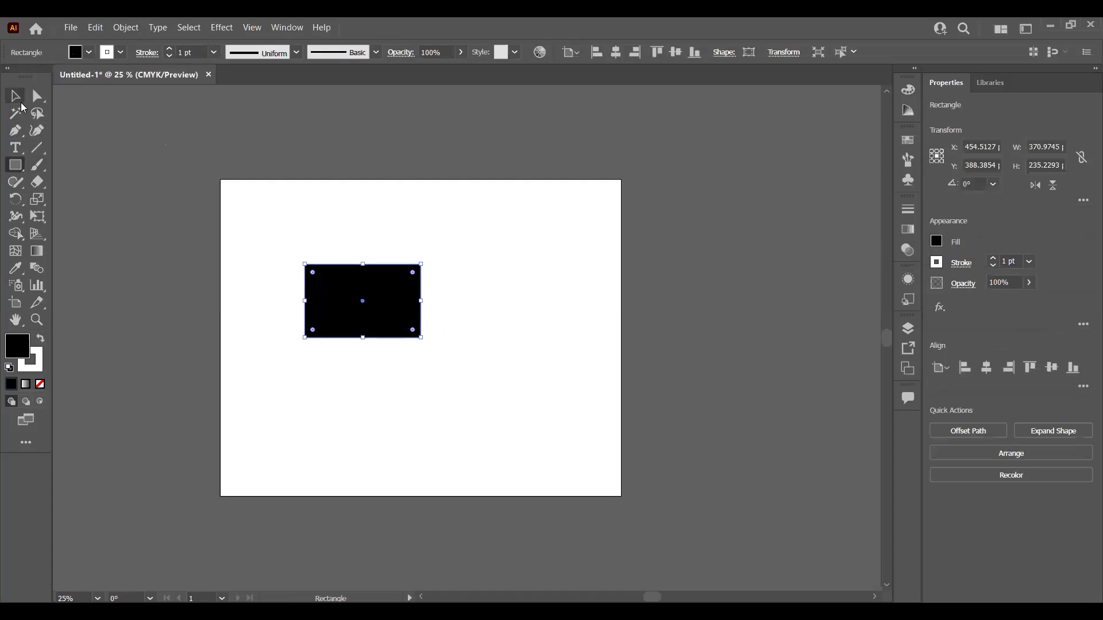
click(21, 103)
click(180, 247)
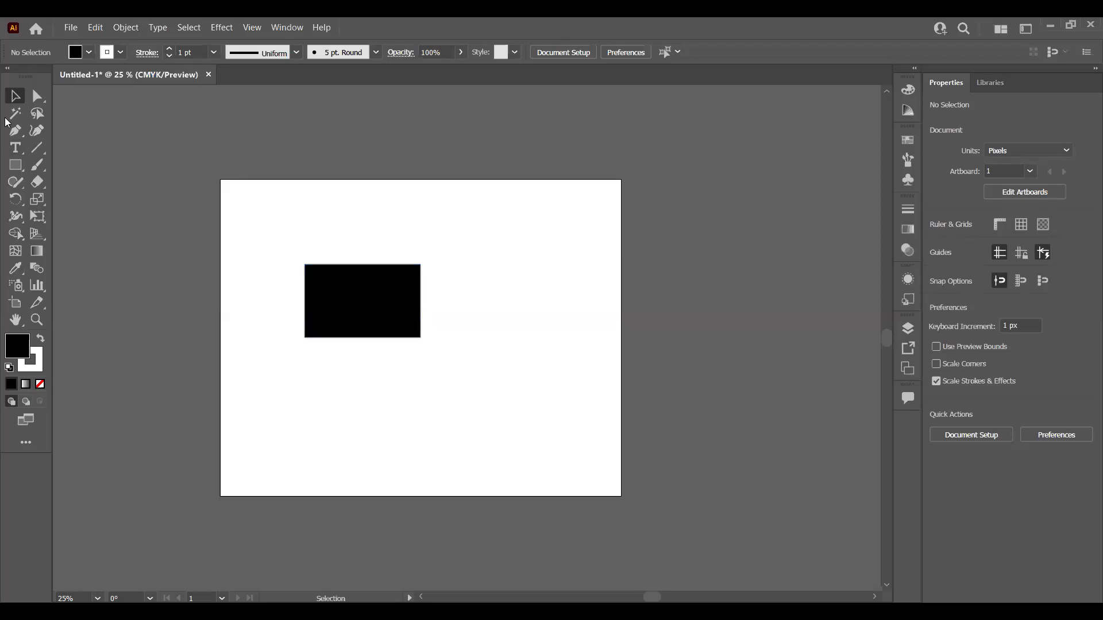
Step: Move the black rectangle toward the middle of the artboard, to about X 620 px, Y 399 px
click(331, 316)
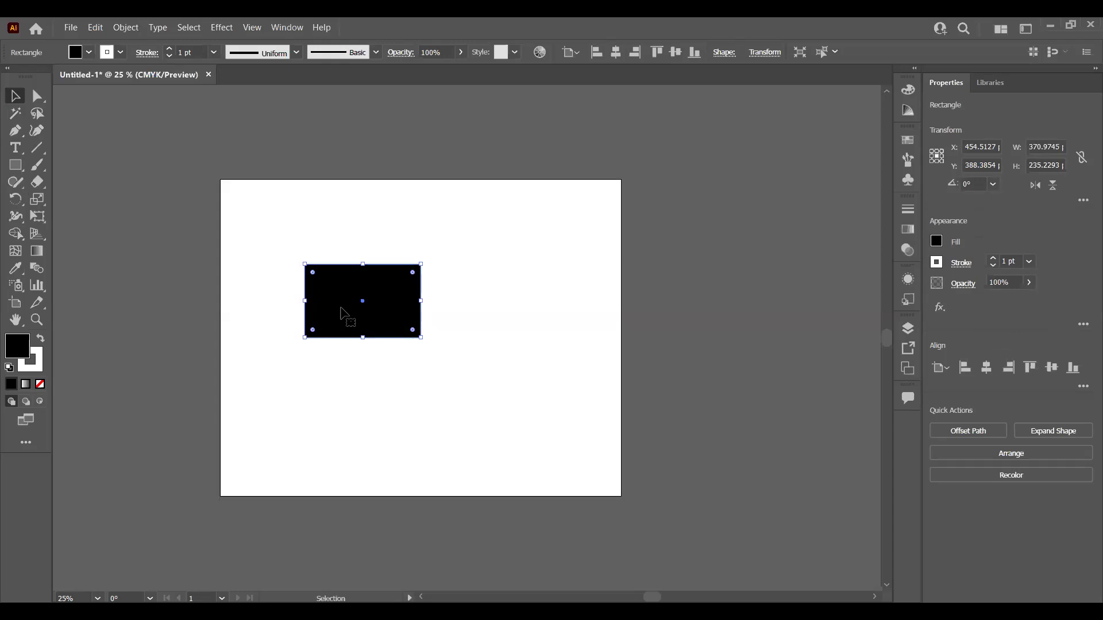
drag(341, 309, 407, 292)
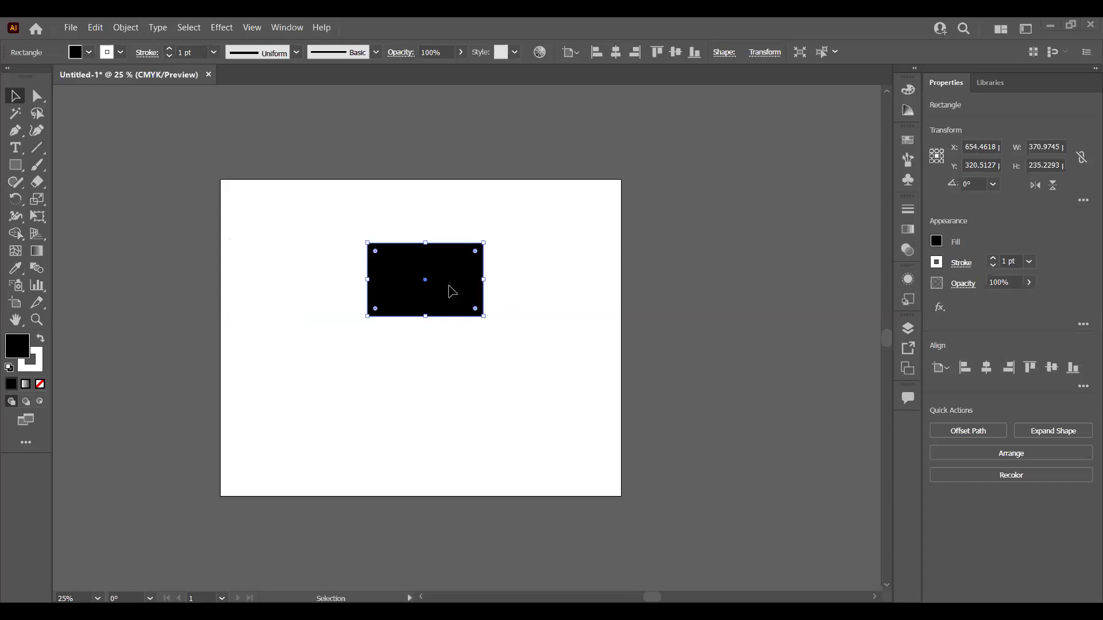
drag(435, 316, 435, 318)
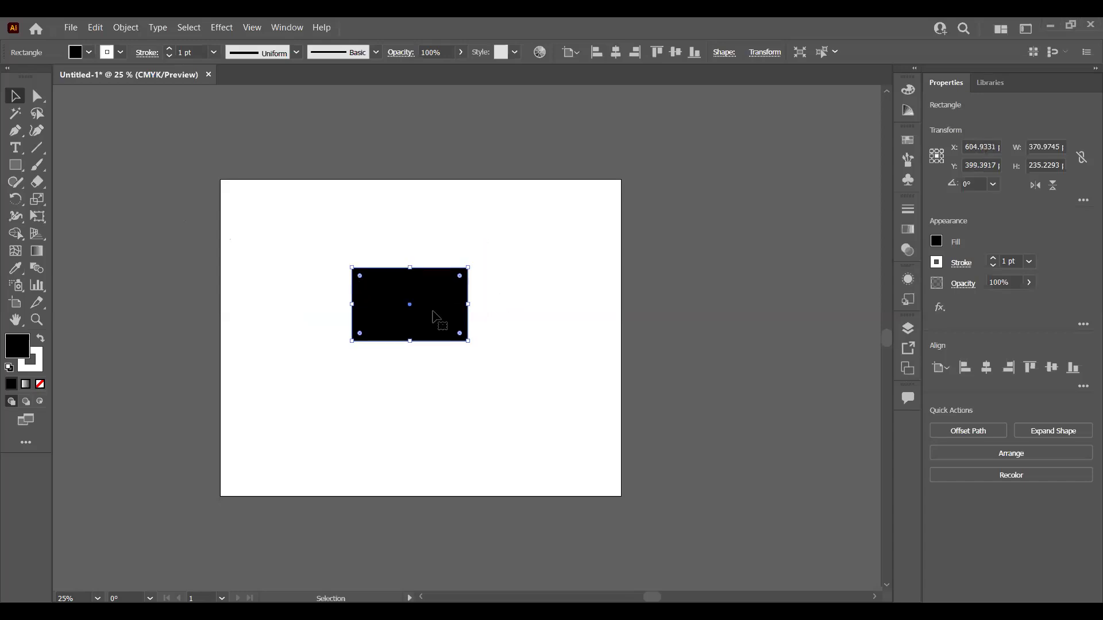
click(334, 301)
click(403, 314)
mouse_move(406, 322)
mouse_down()
mouse_move(512, 298)
mouse_move(411, 321)
mouse_up()
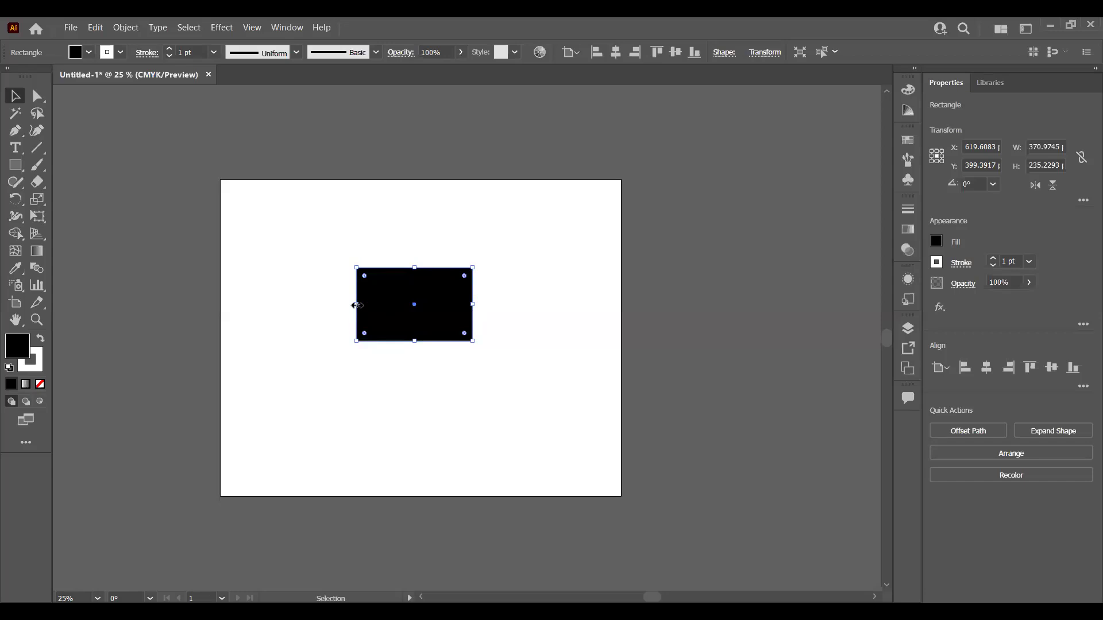
Step: Resize the rectangle by its handles to about 525 by 382 px, reposition it at about X 621 px, Y 401 px, and deselect it
mouse_move(357, 305)
mouse_down()
mouse_move(222, 292)
mouse_move(316, 290)
mouse_up()
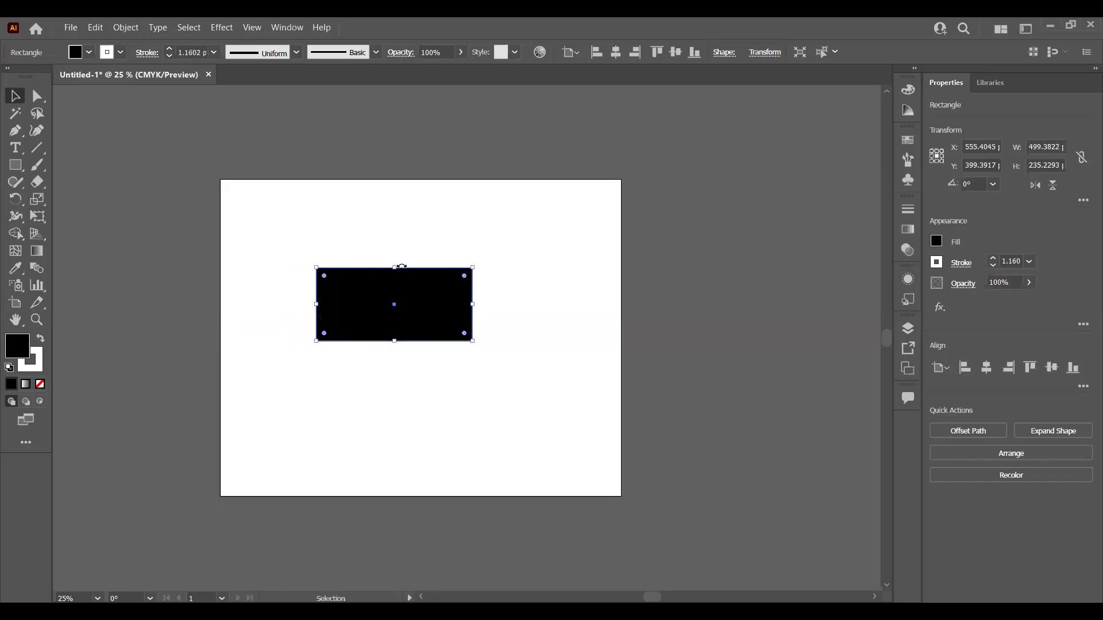
drag(392, 254, 389, 216)
click(318, 216)
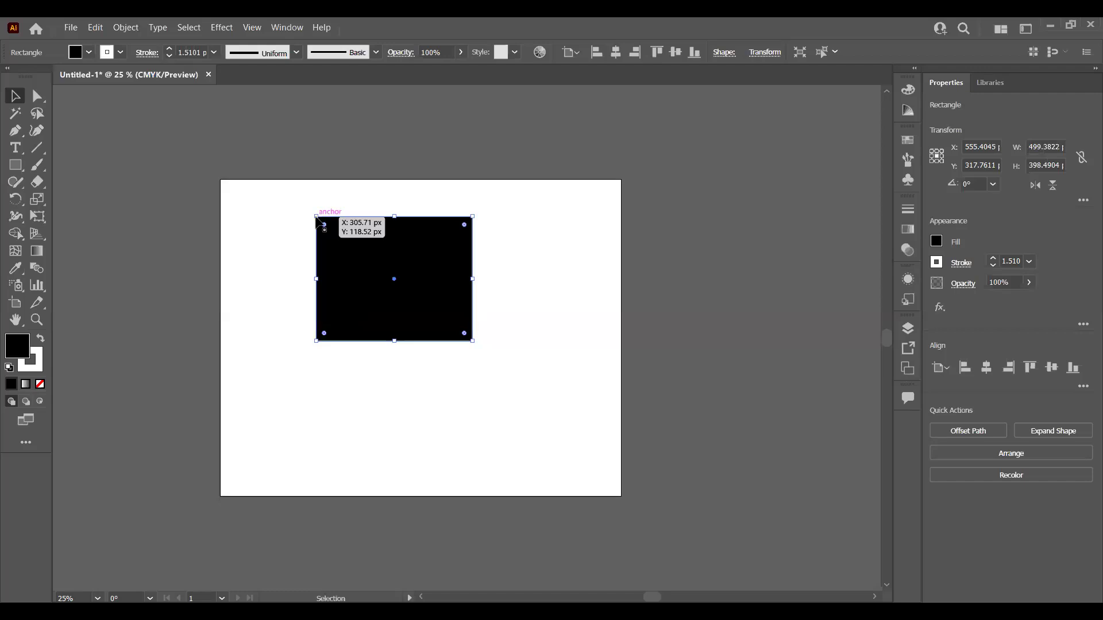
drag(318, 216, 343, 252)
drag(471, 342, 559, 407)
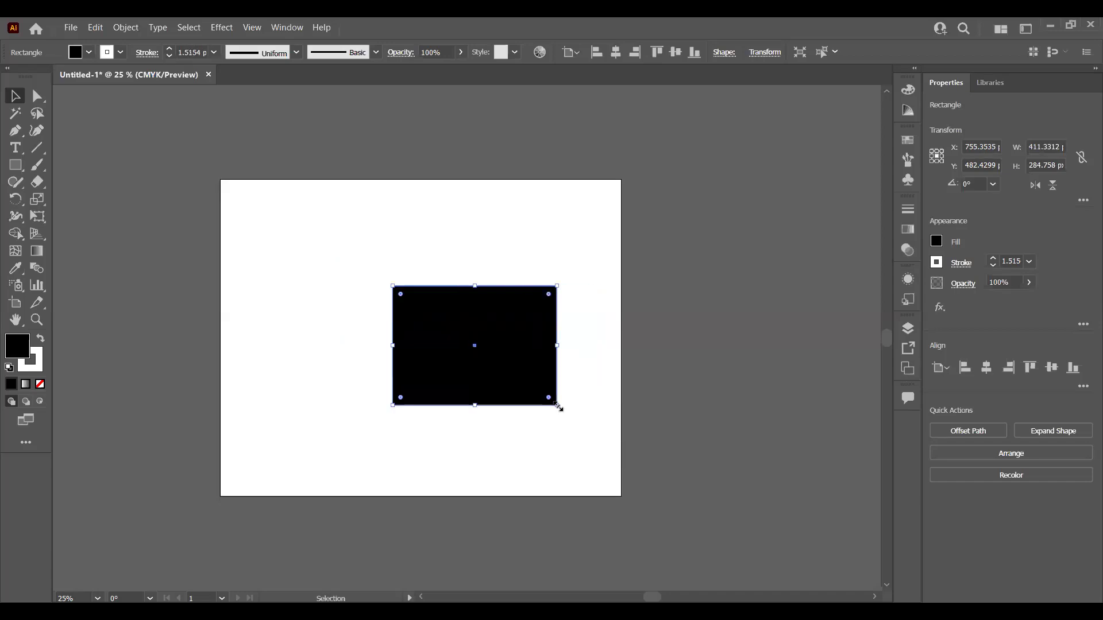
drag(508, 371, 441, 322)
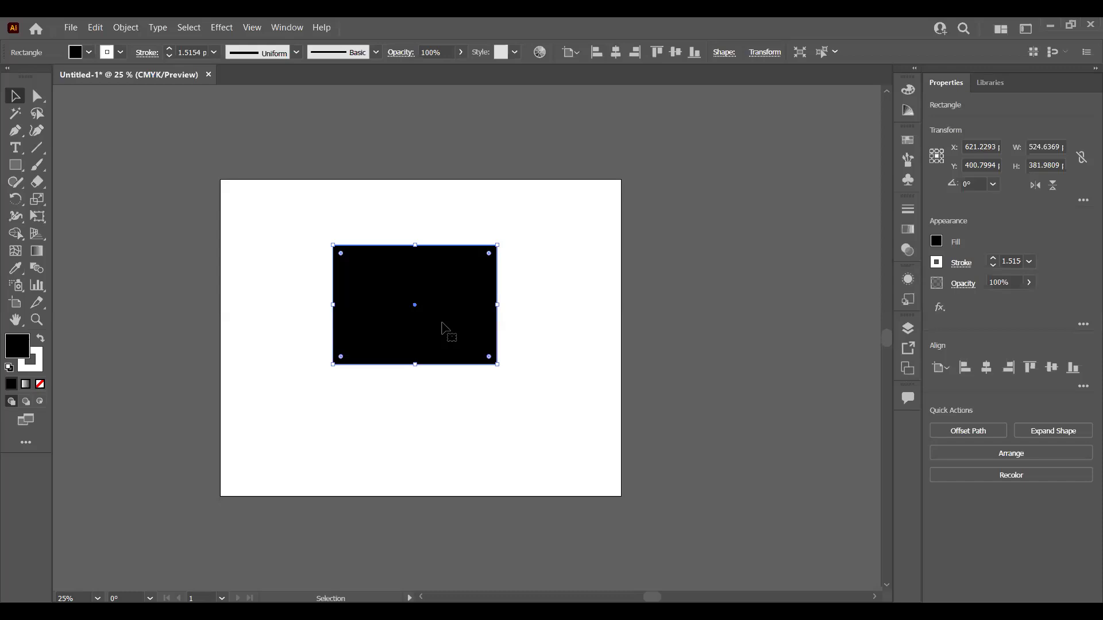
click(442, 327)
key(ctrl+shift+a)
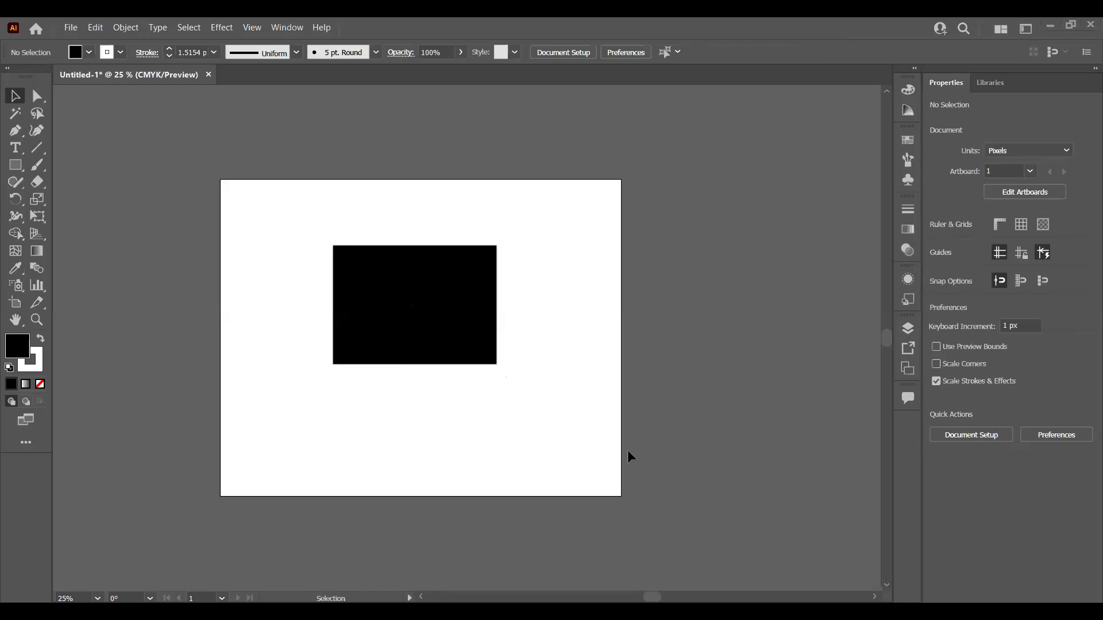
Step: Bring up the On-Screen Keyboard beside the artboard and return focus to the drawing
key(shift)
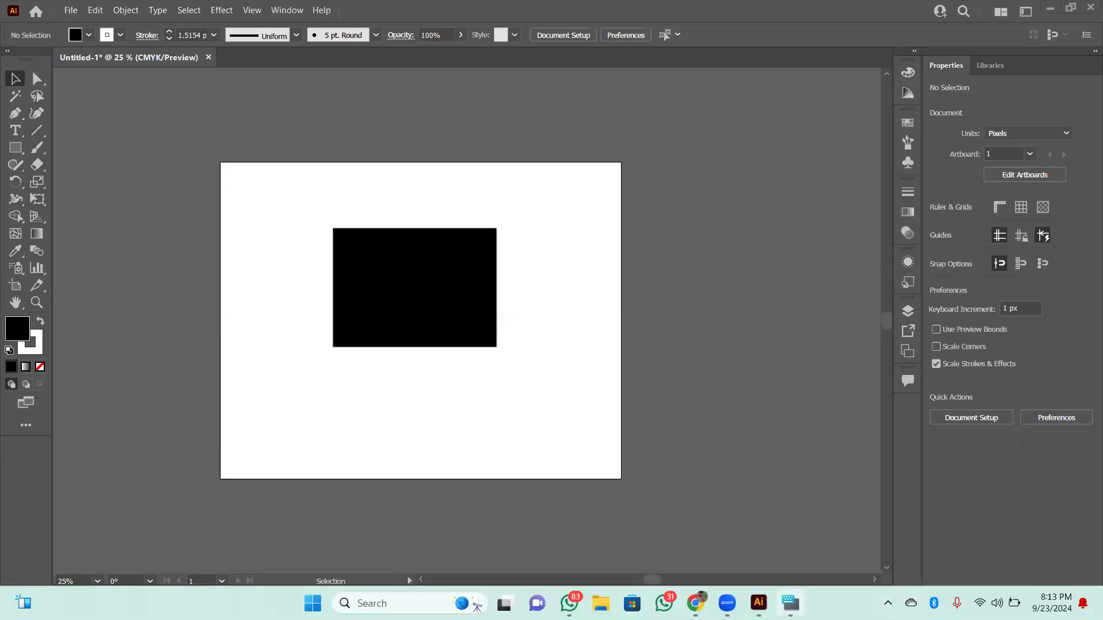
click(790, 603)
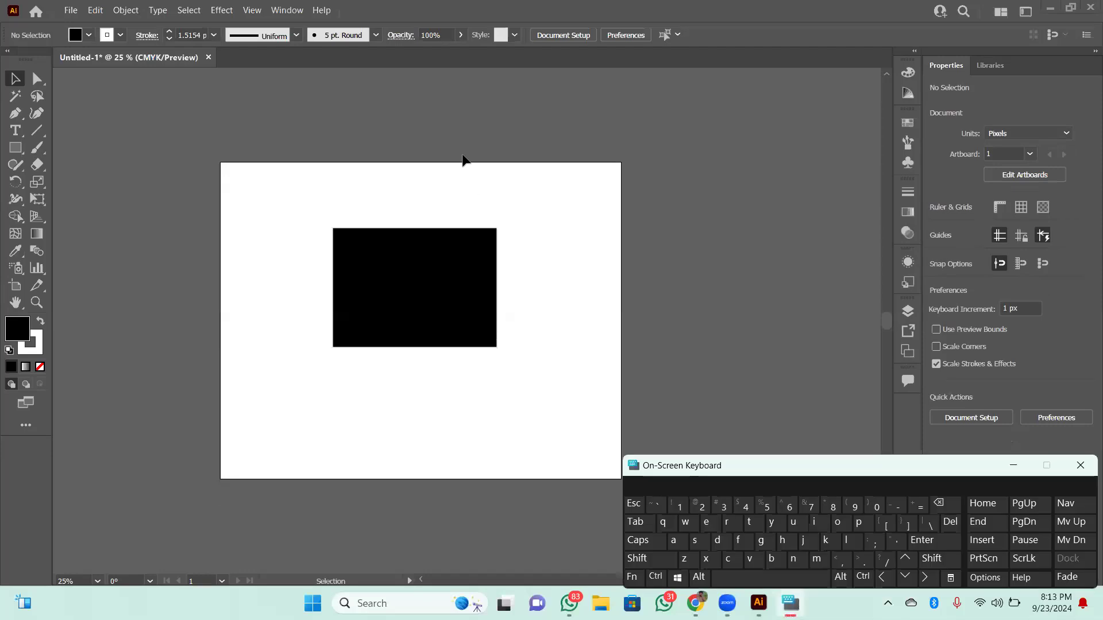
click(239, 238)
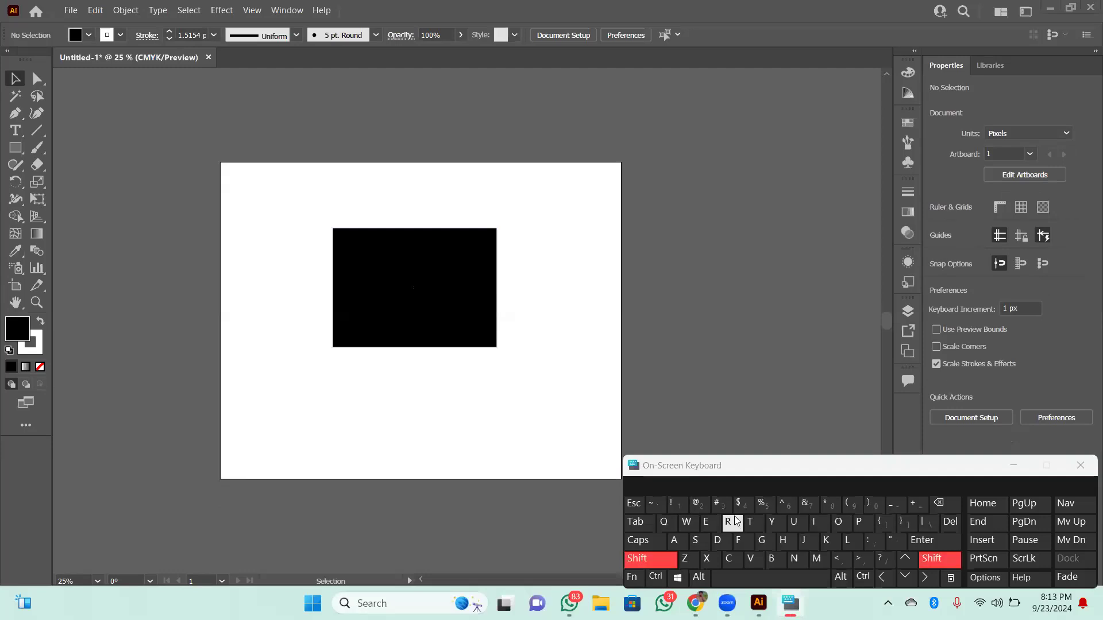
Step: Shrink the black rectangle to about 411 by 285 px using constrained corner scaling, and delete it
click(485, 315)
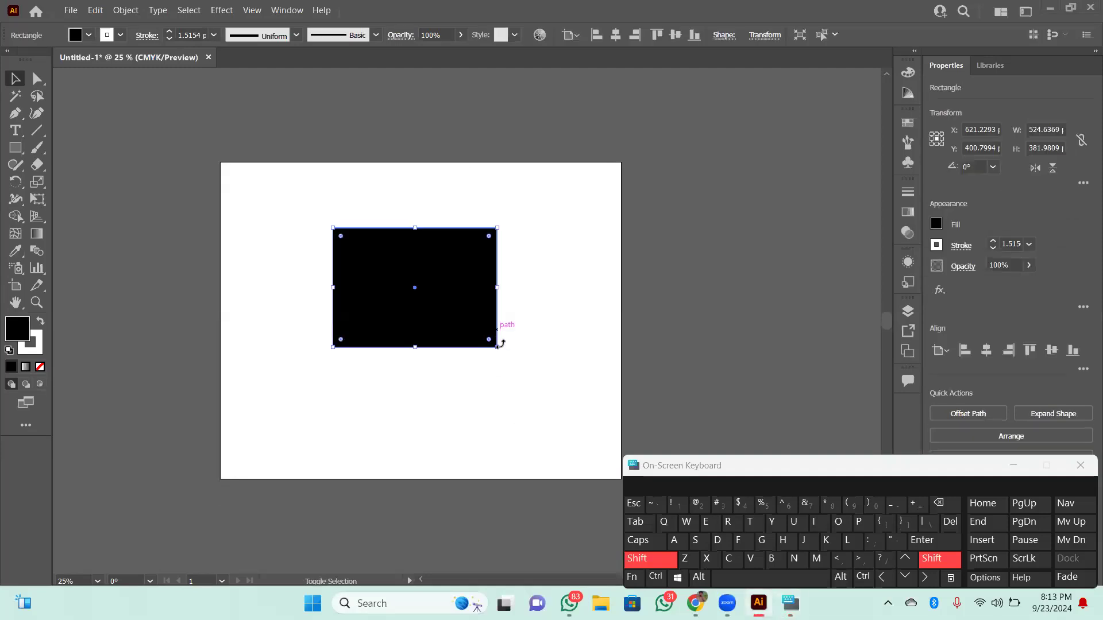
click(672, 561)
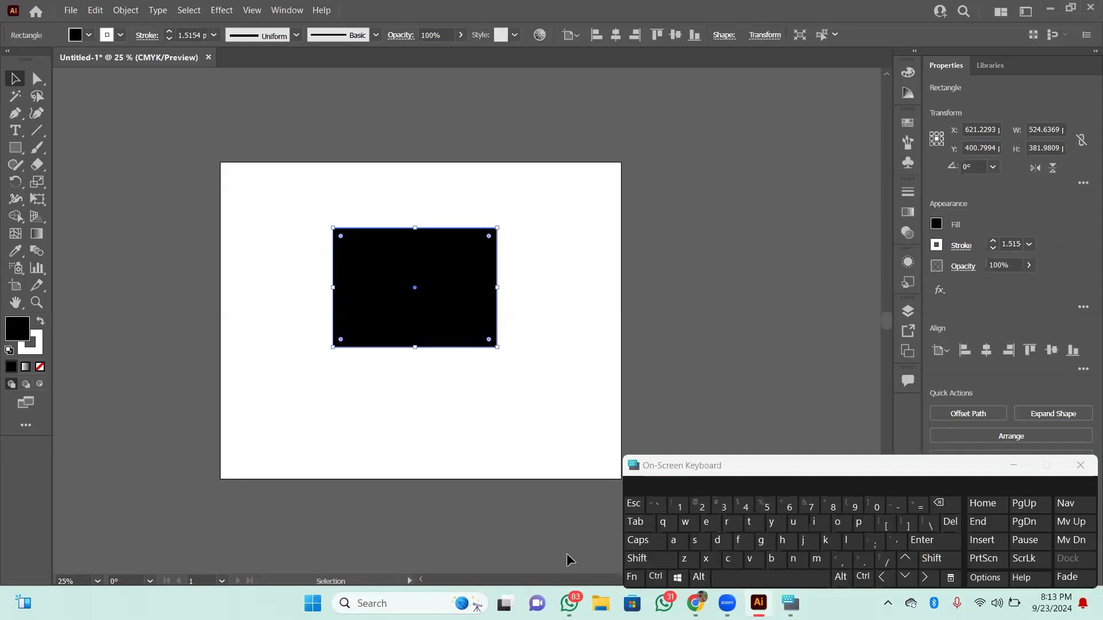
key(shift)
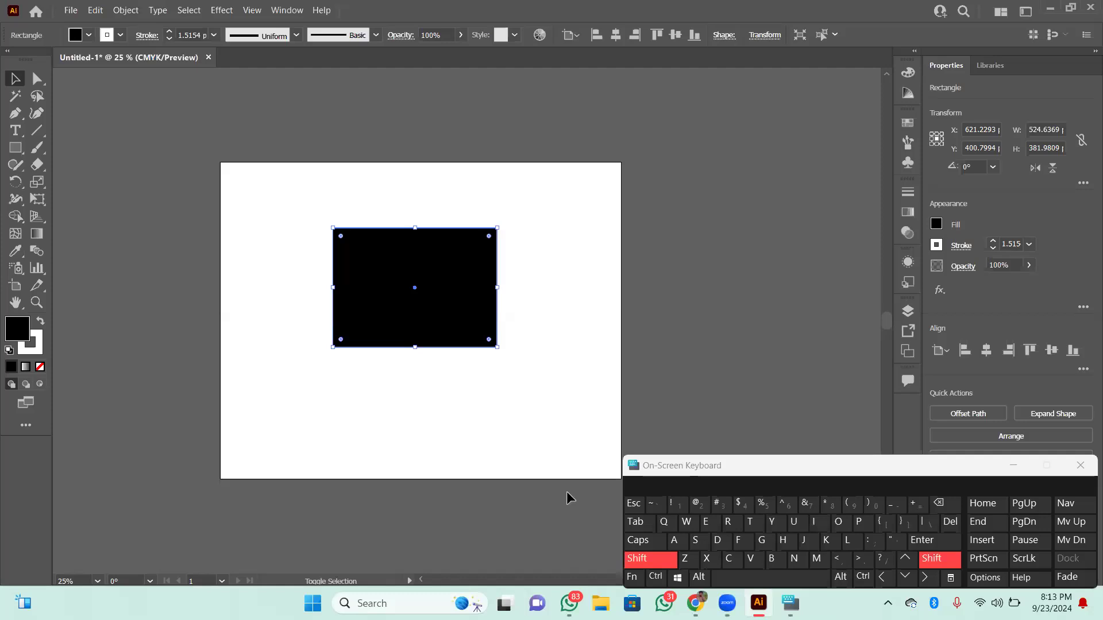
drag(498, 348, 428, 268)
key(ctrl+z)
key(ctrl+z)
key(ctrl+z)
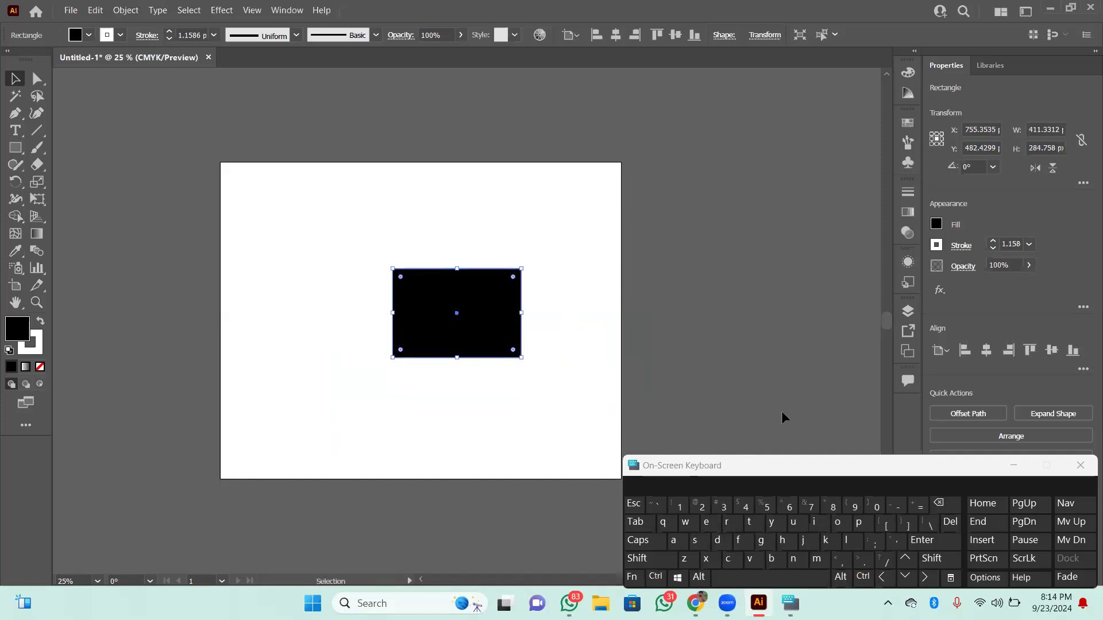
click(937, 506)
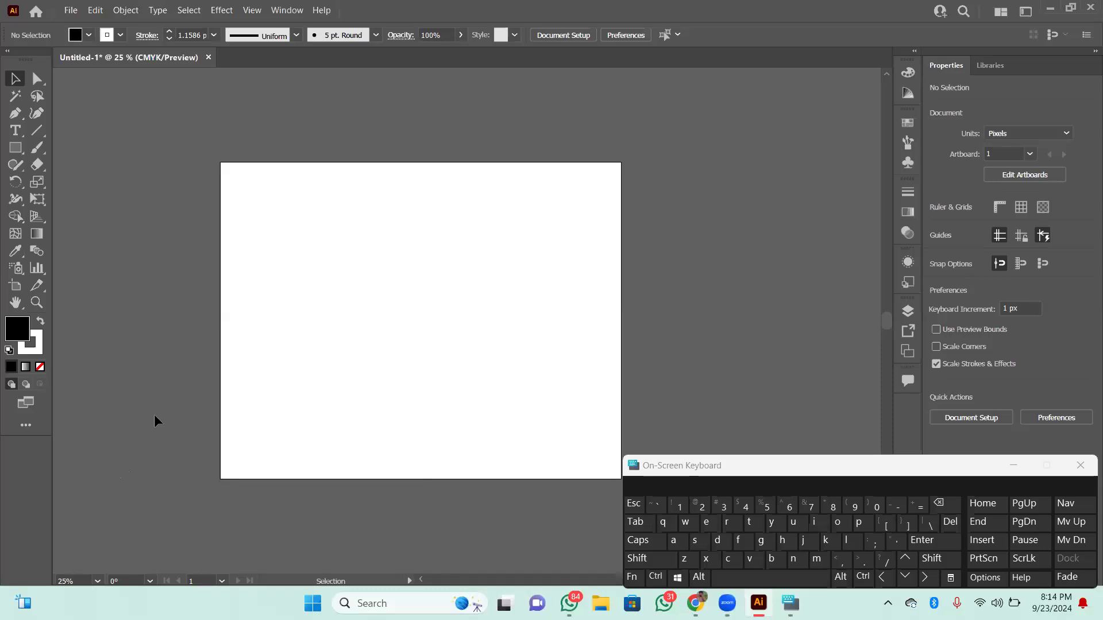
Step: Draw a black rectangle about 479 by 103 px in the artboard's left half while trying the square constraint, and delete it
click(16, 147)
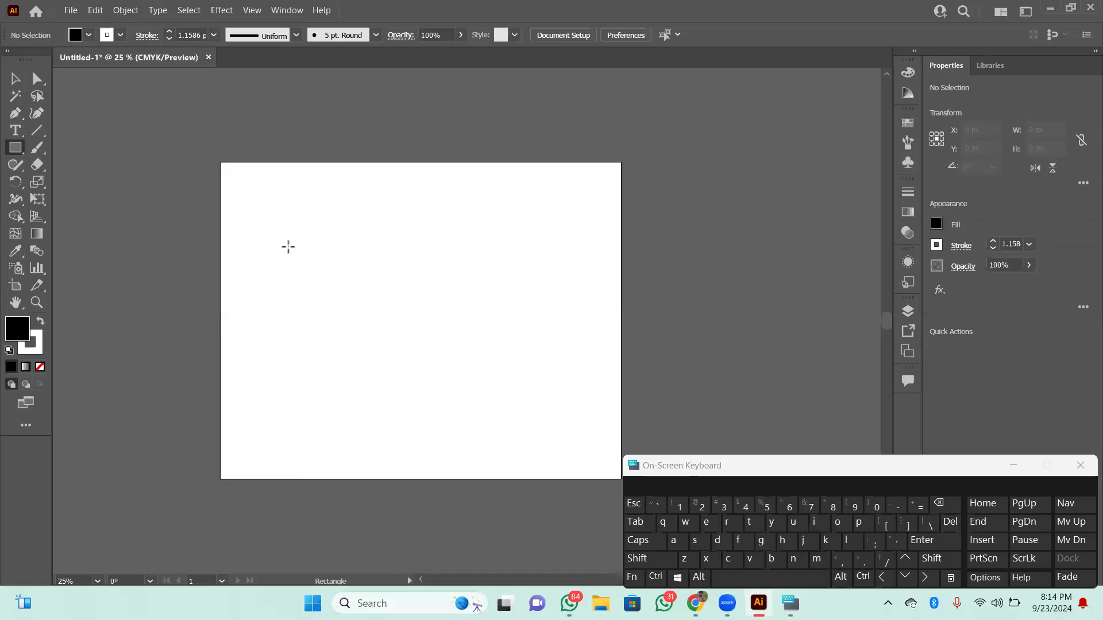
key(shift)
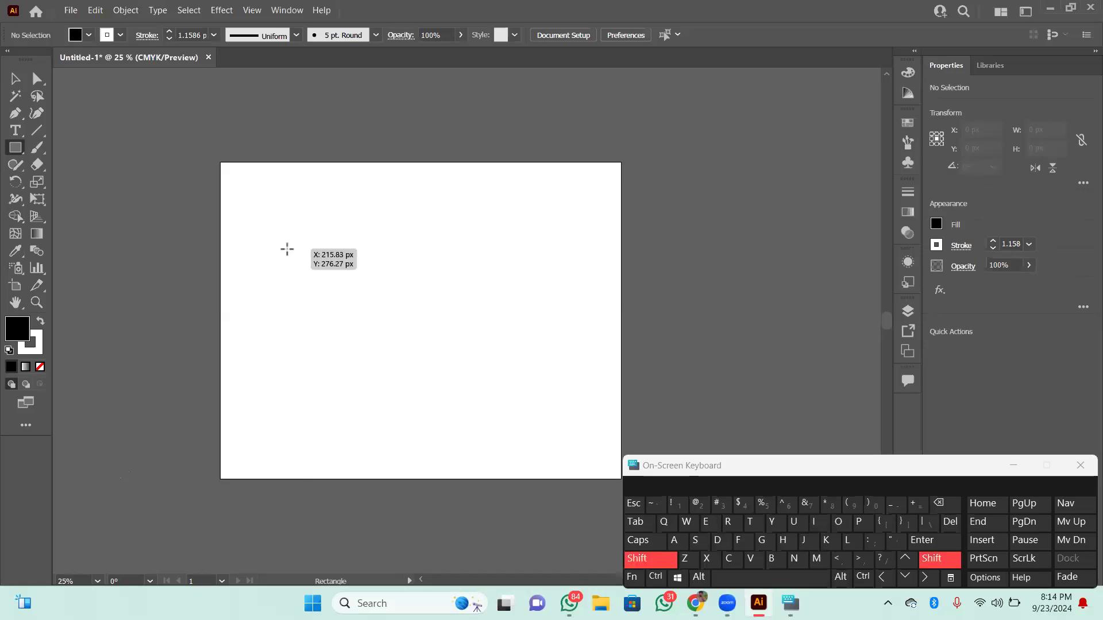
mouse_move(287, 249)
mouse_down()
mouse_move(491, 346)
mouse_move(437, 280)
mouse_up()
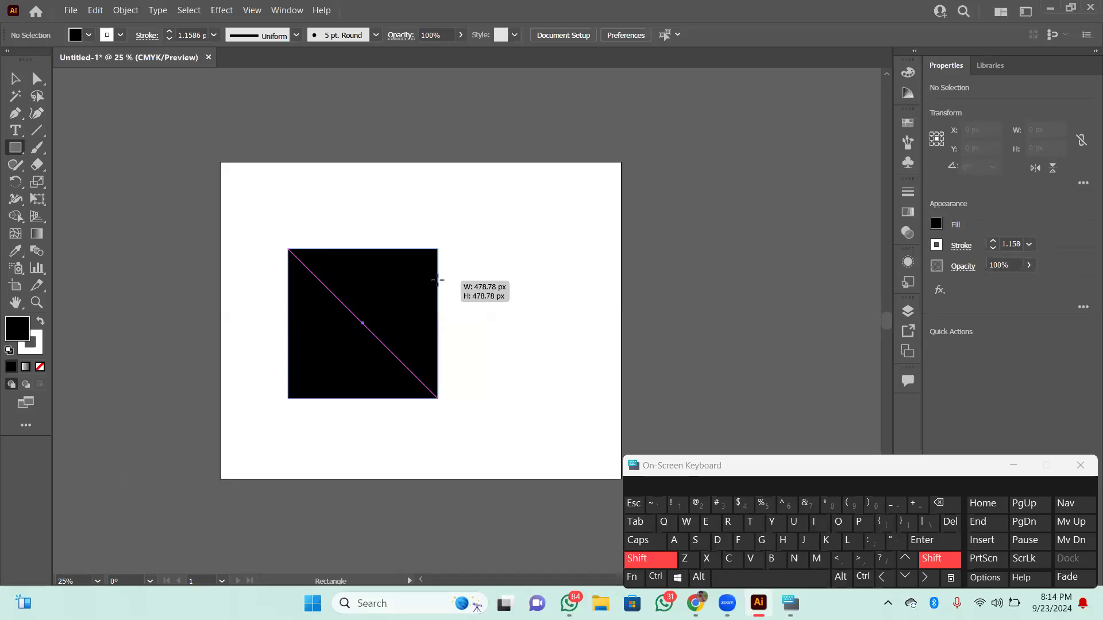
drag(438, 280, 437, 280)
key(shift)
key(shift)
key(shift)
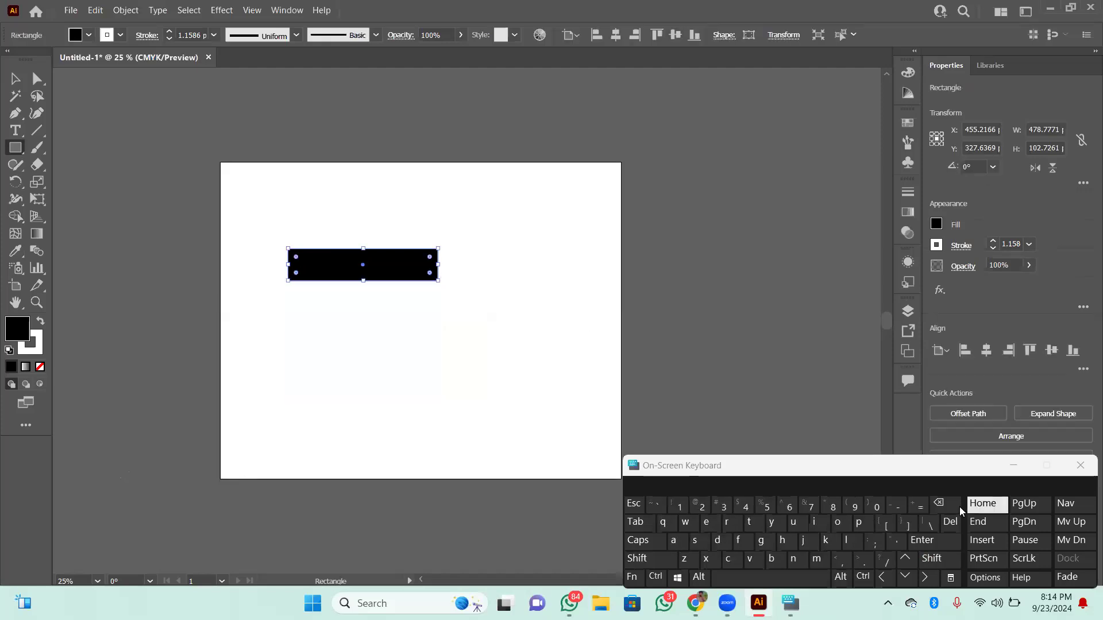
click(958, 507)
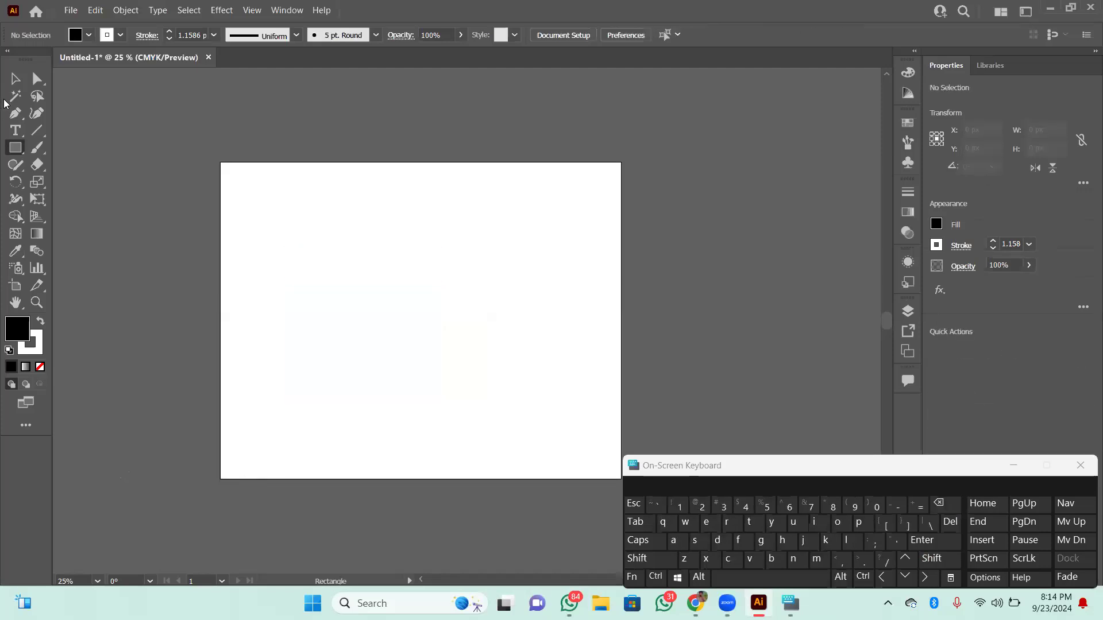
click(16, 78)
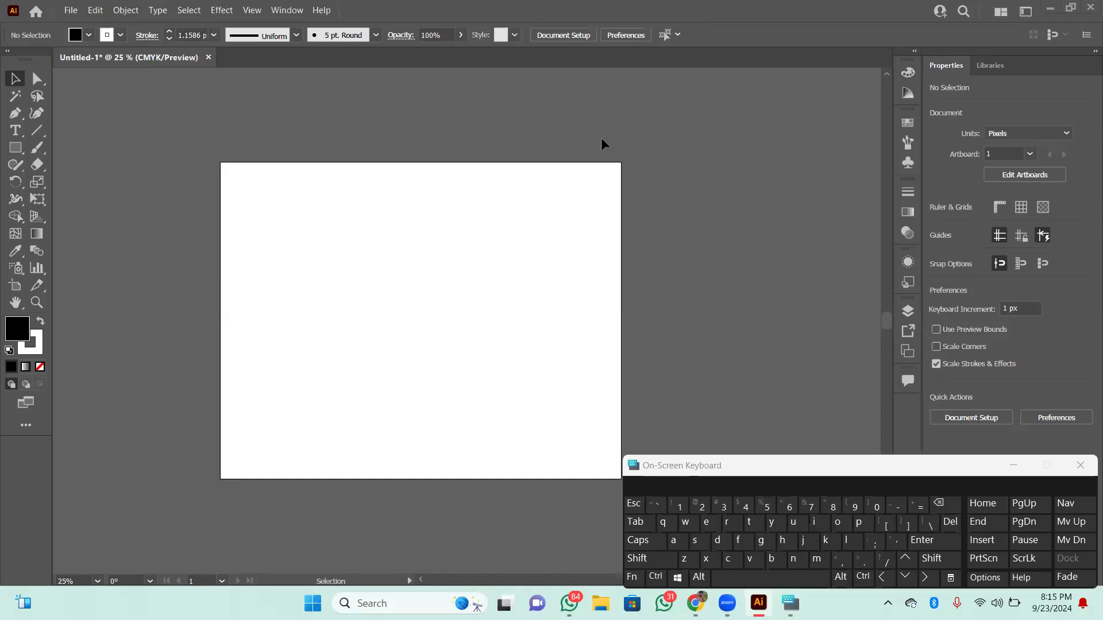
Step: View the tools grouped with the Direct Selection tool
click(35, 79)
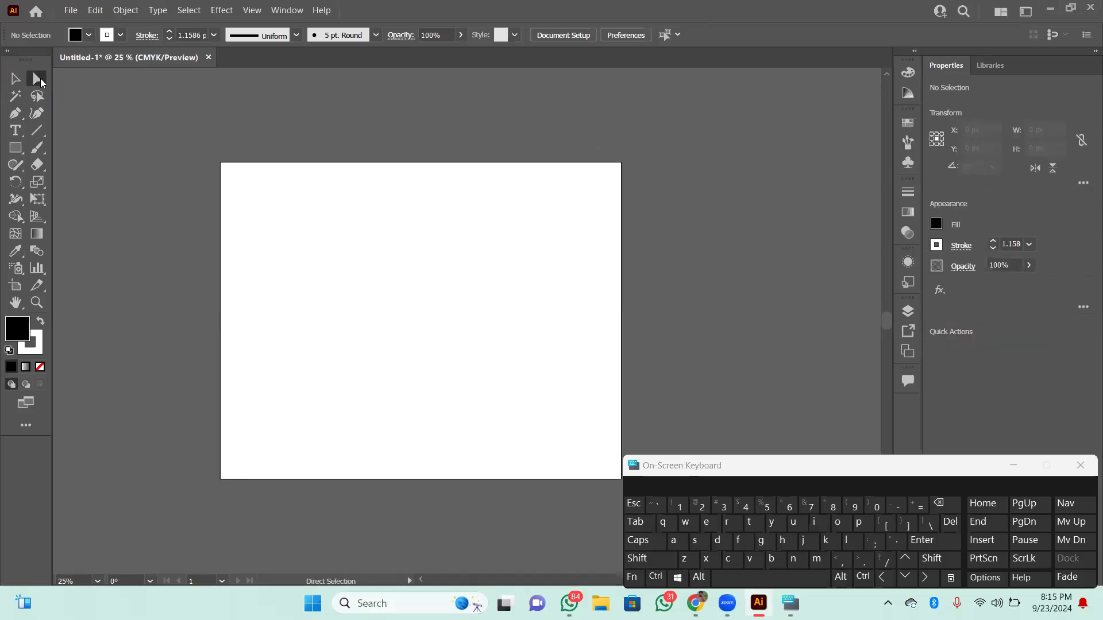
click(41, 84)
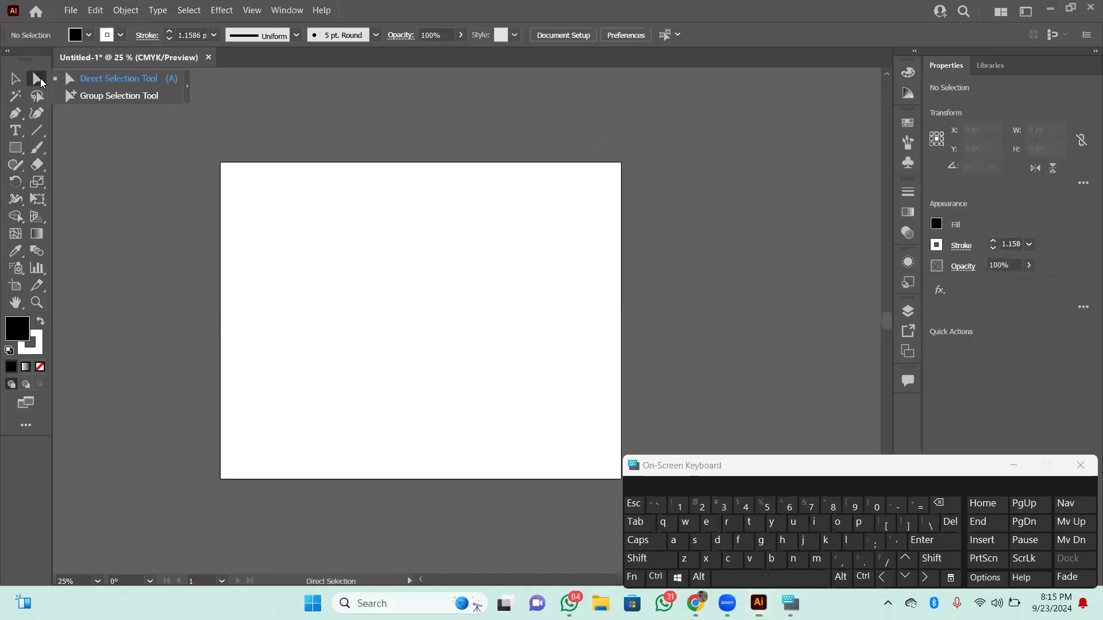
click(105, 179)
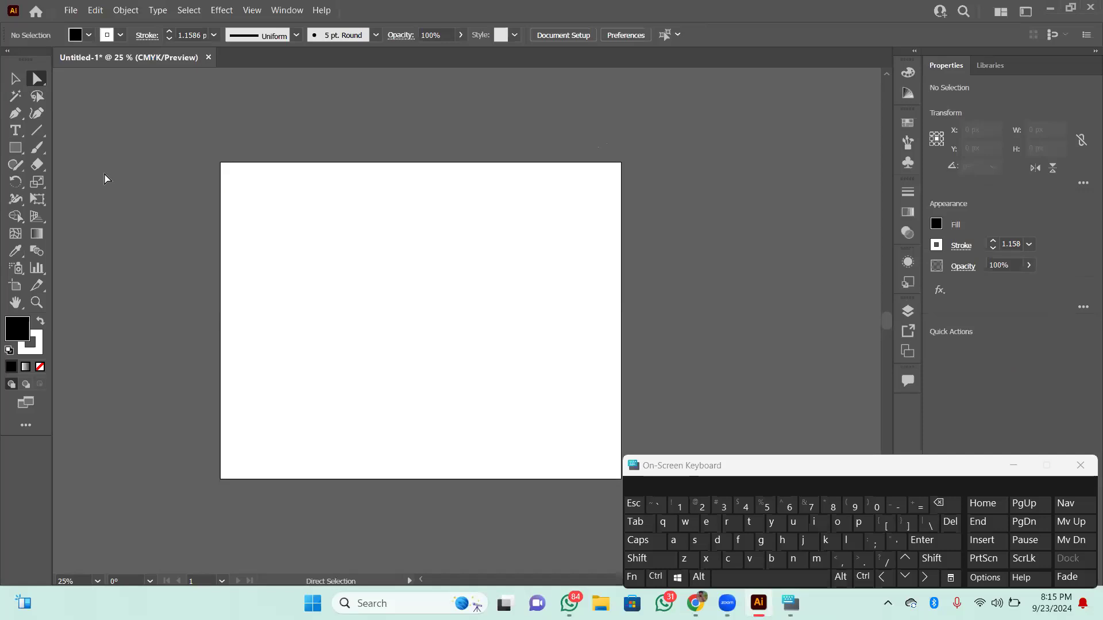
Step: Draw a black square about 453 by 453 px in the left half of the artboard
click(17, 151)
drag(54, 172, 185, 242)
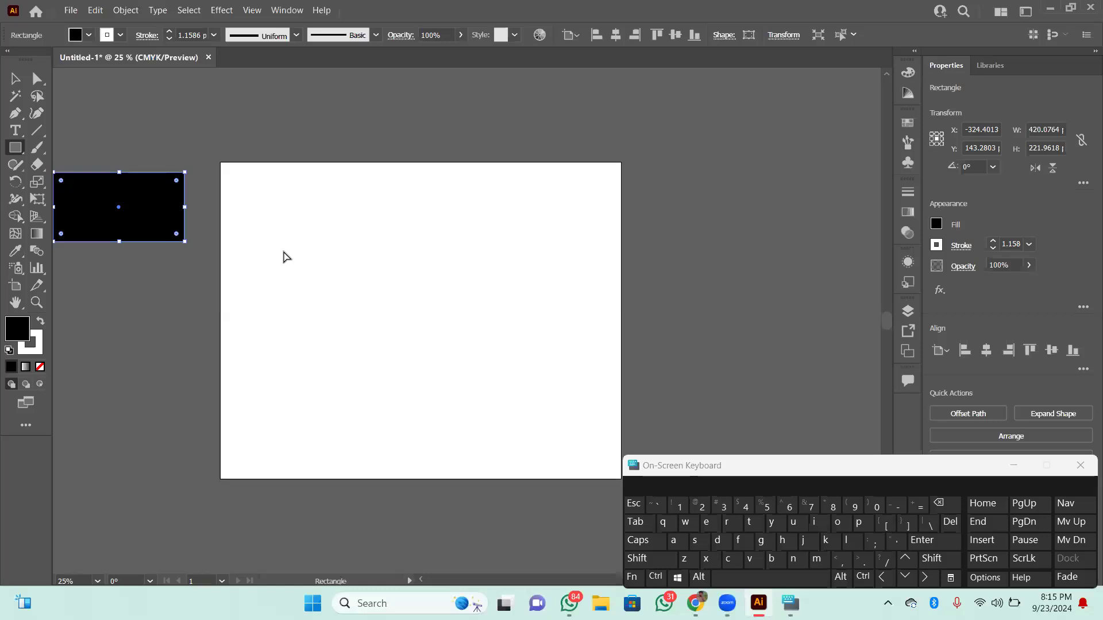
key(ctrl+z)
drag(276, 244, 417, 321)
key(shift)
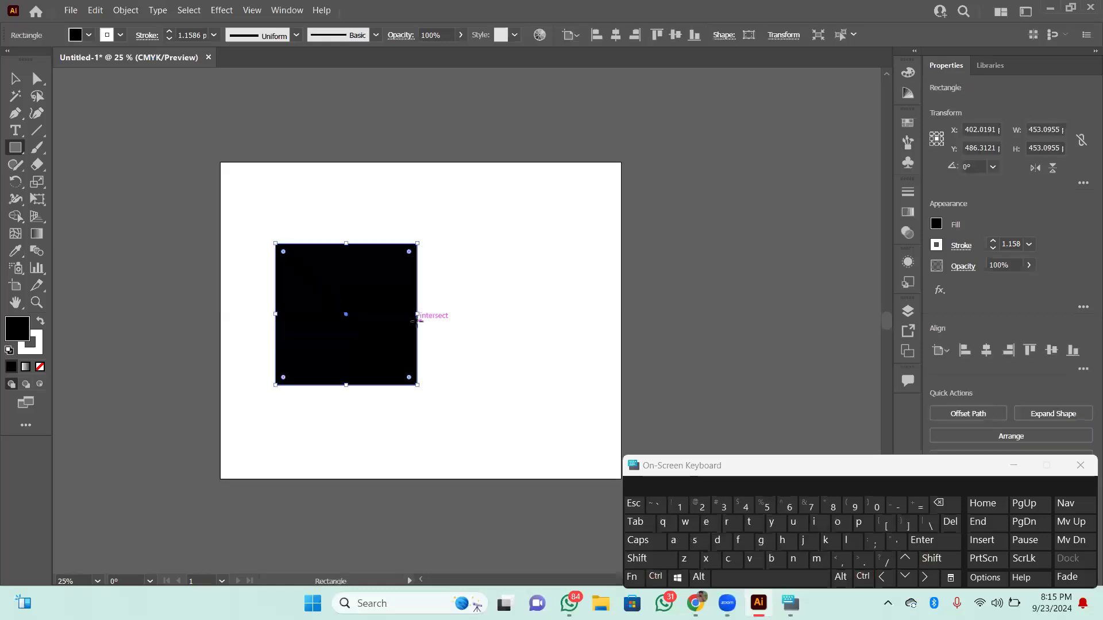
Step: Swap the square's fill and stroke colours, and swap them back
click(17, 79)
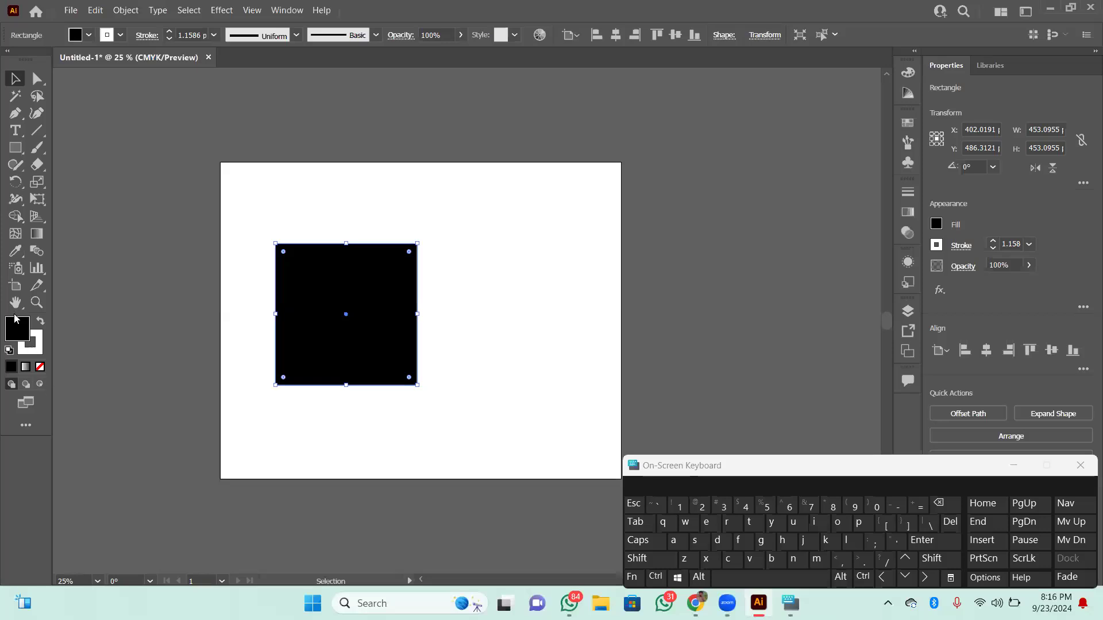
click(41, 326)
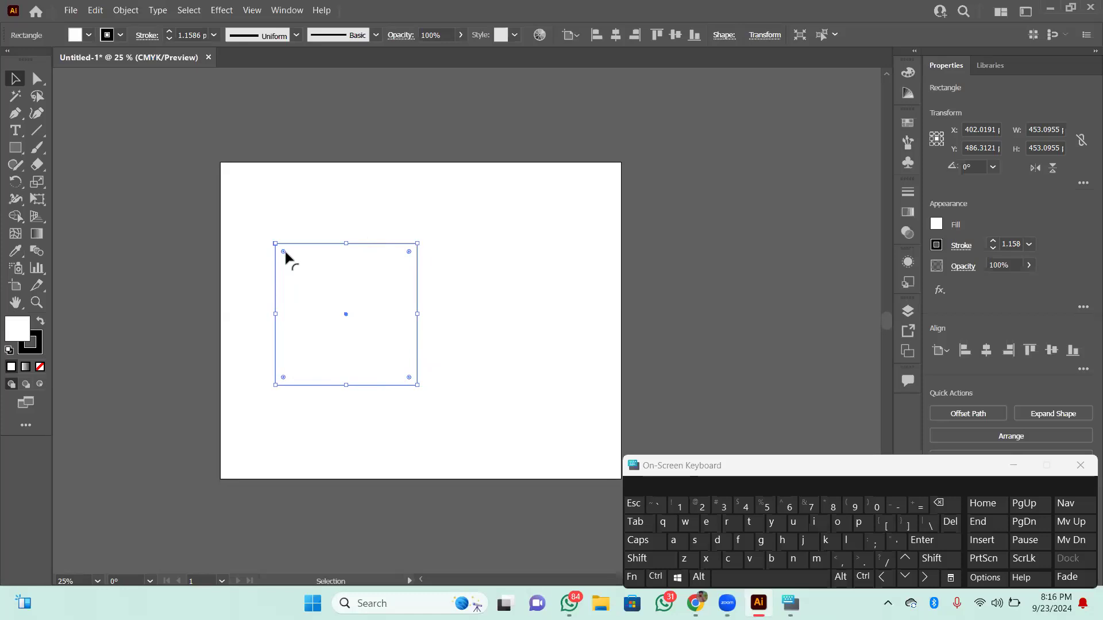
key(shift+x)
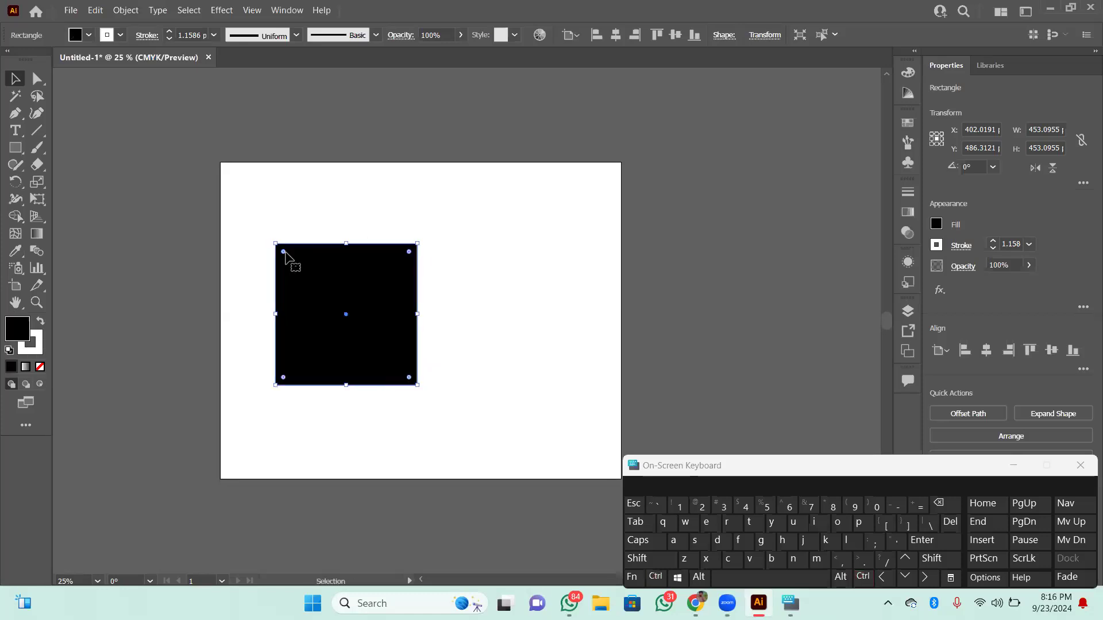
Step: Select only the upper-left corner anchor of the square with the Direct Selection tool
click(37, 79)
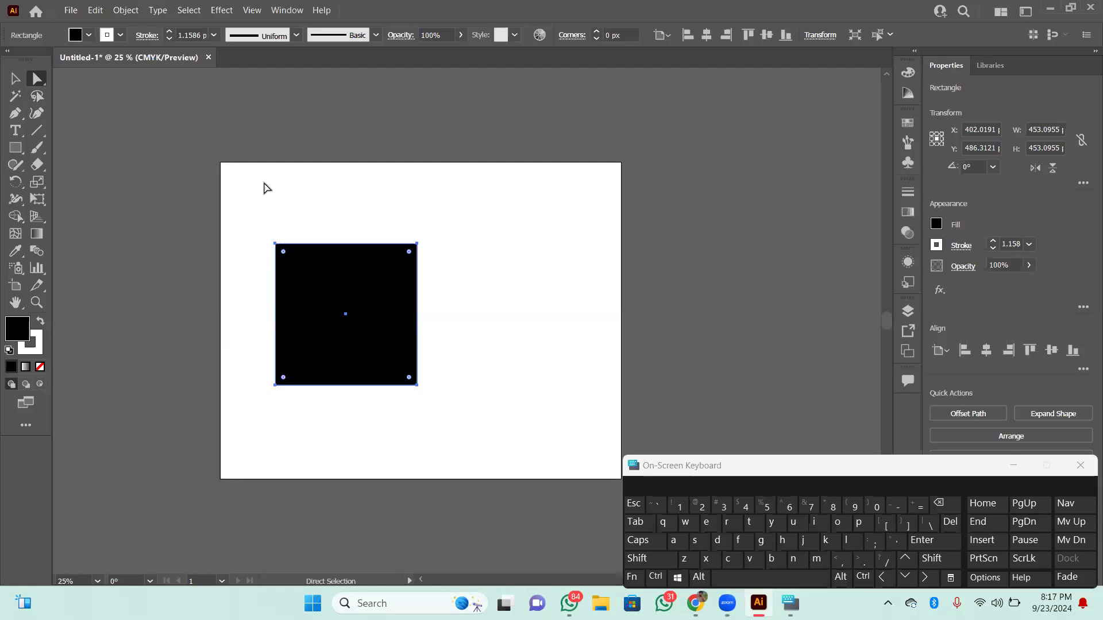
click(274, 246)
click(274, 248)
click(275, 247)
click(275, 244)
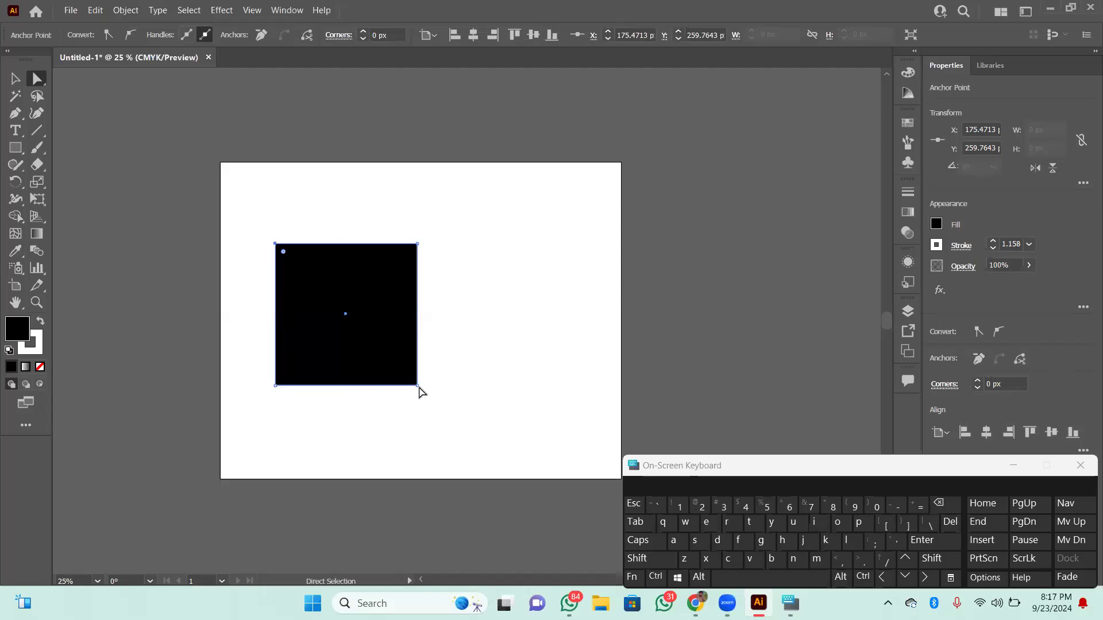
Step: Add the square's upper-right and lower-left corner anchors to the anchor selection
key(ctrl+equal)
key(ctrl+equal)
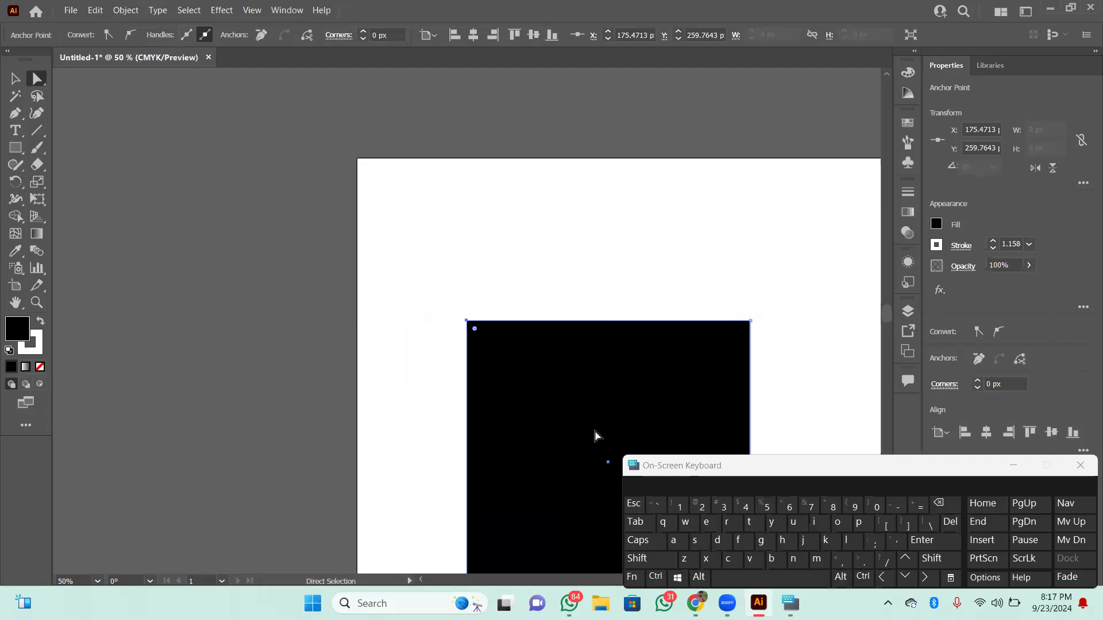
scroll(595, 436, down, 5)
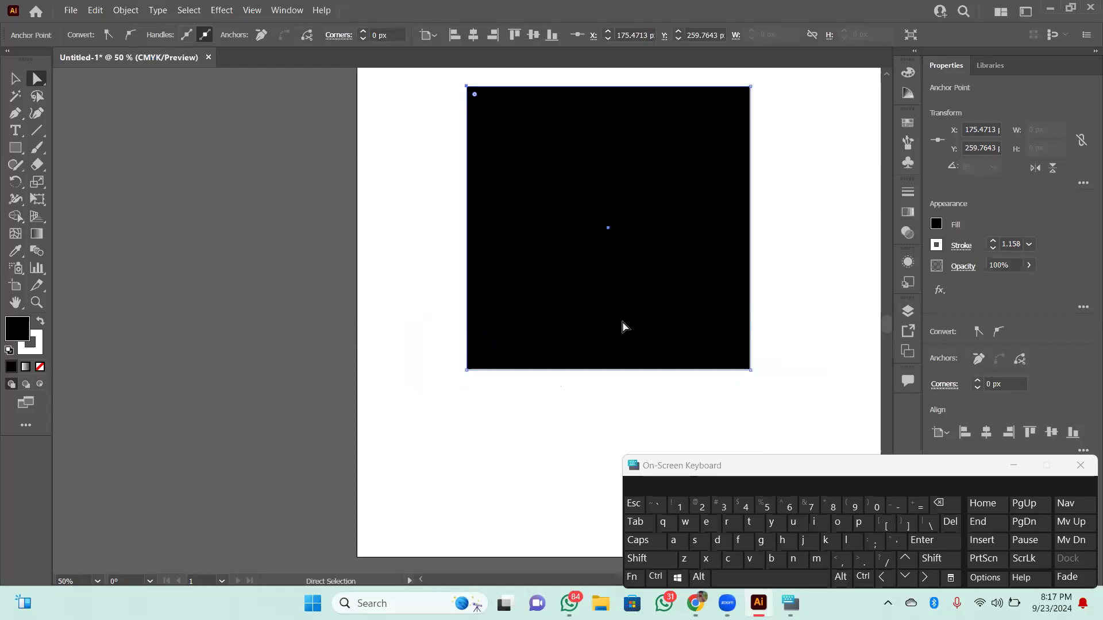
scroll(624, 327, up, 3)
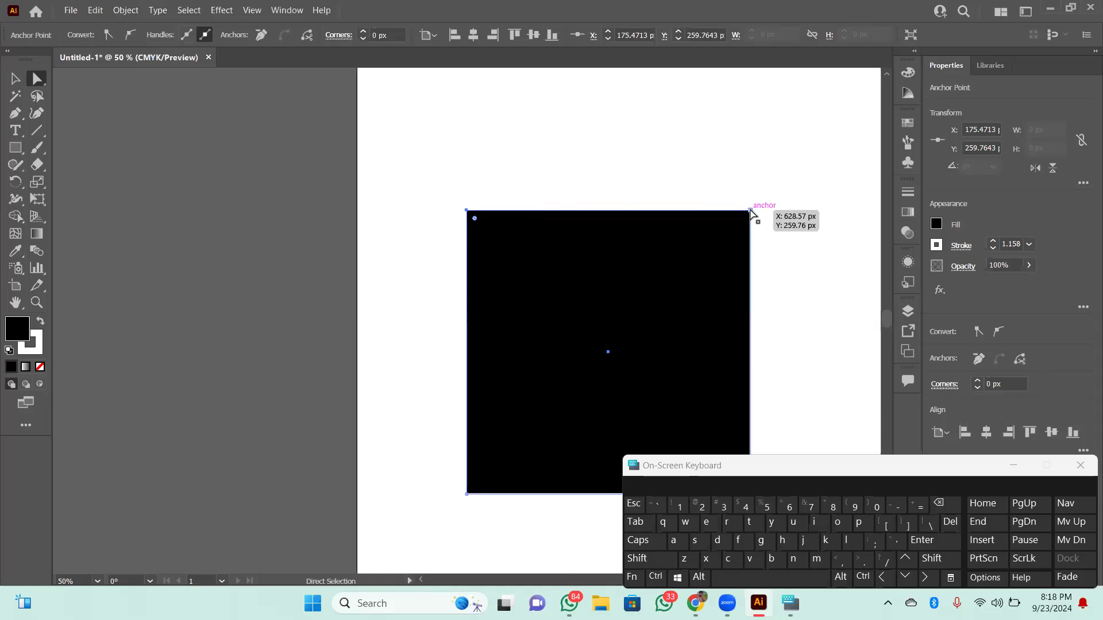
key(shift)
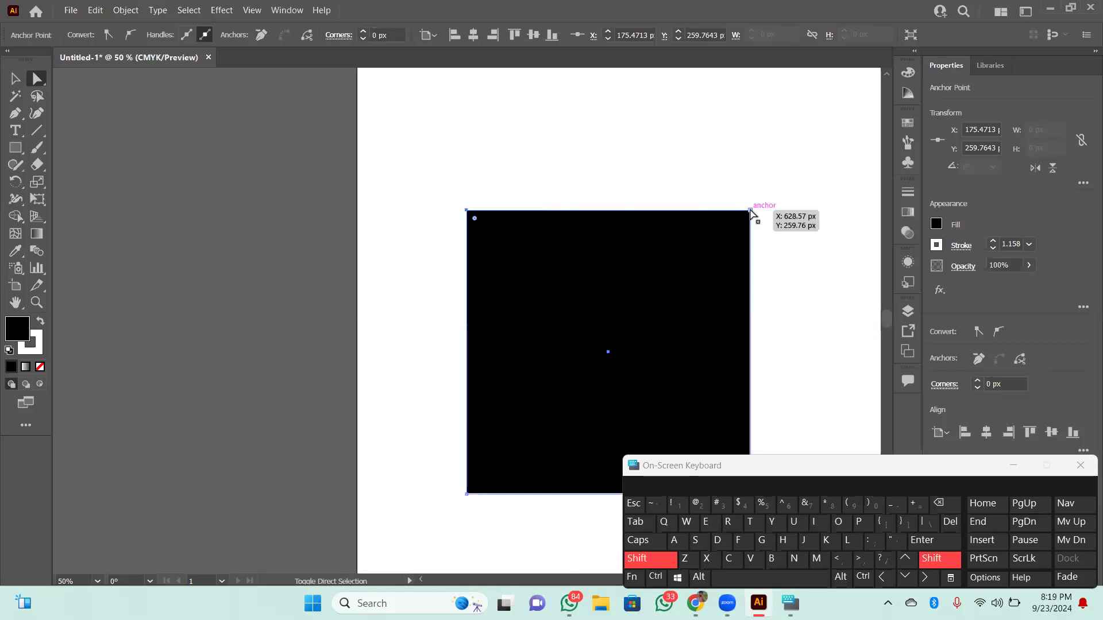
shift+click(750, 211)
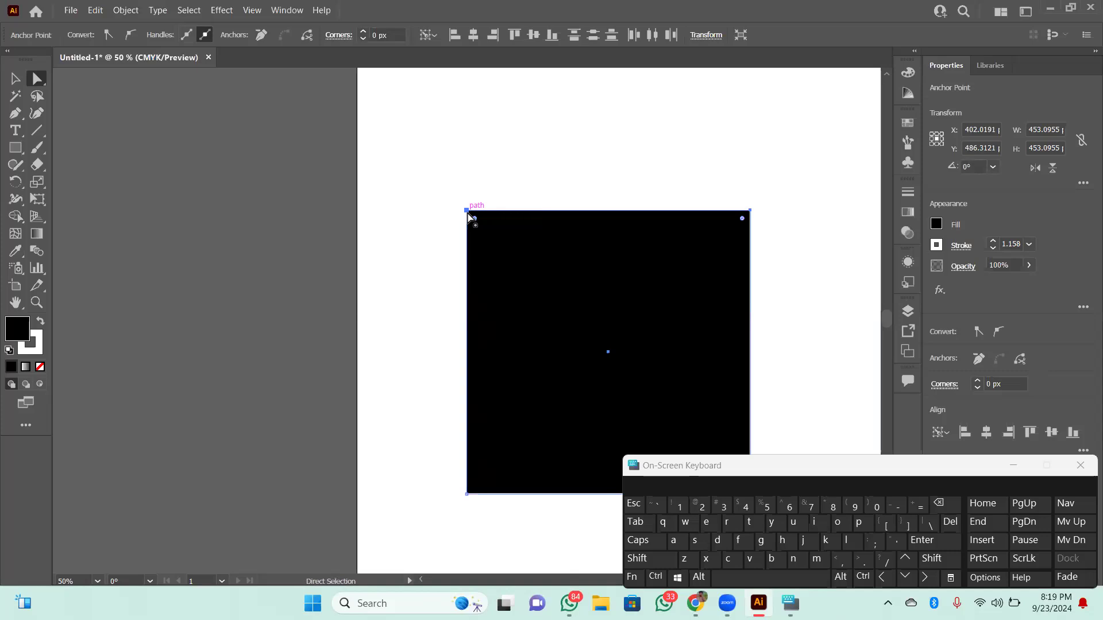
key(shift)
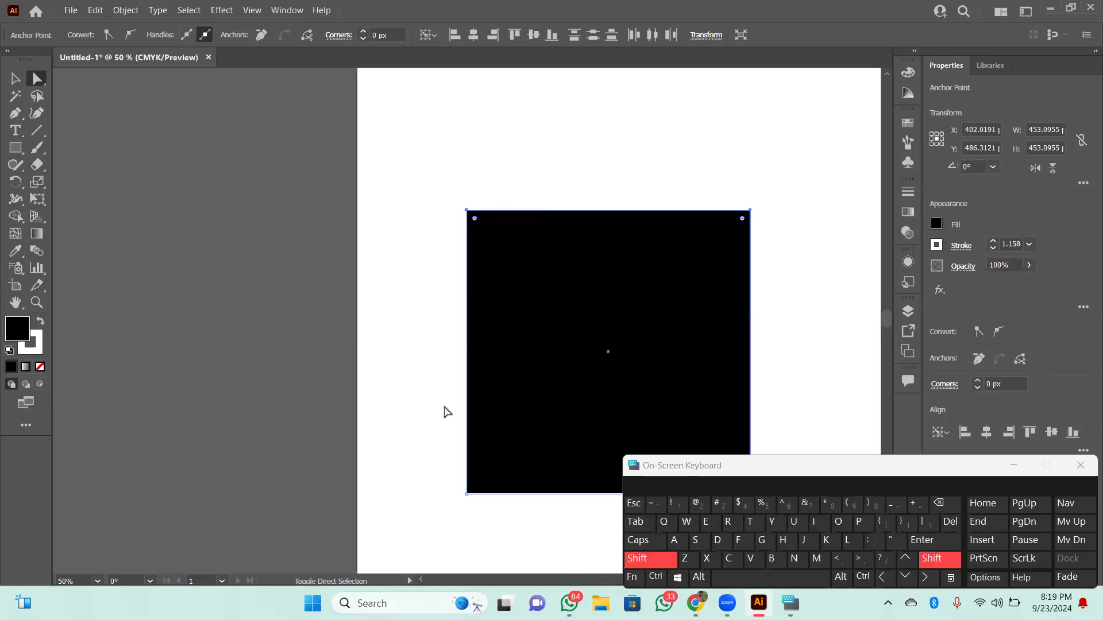
shift+click(466, 494)
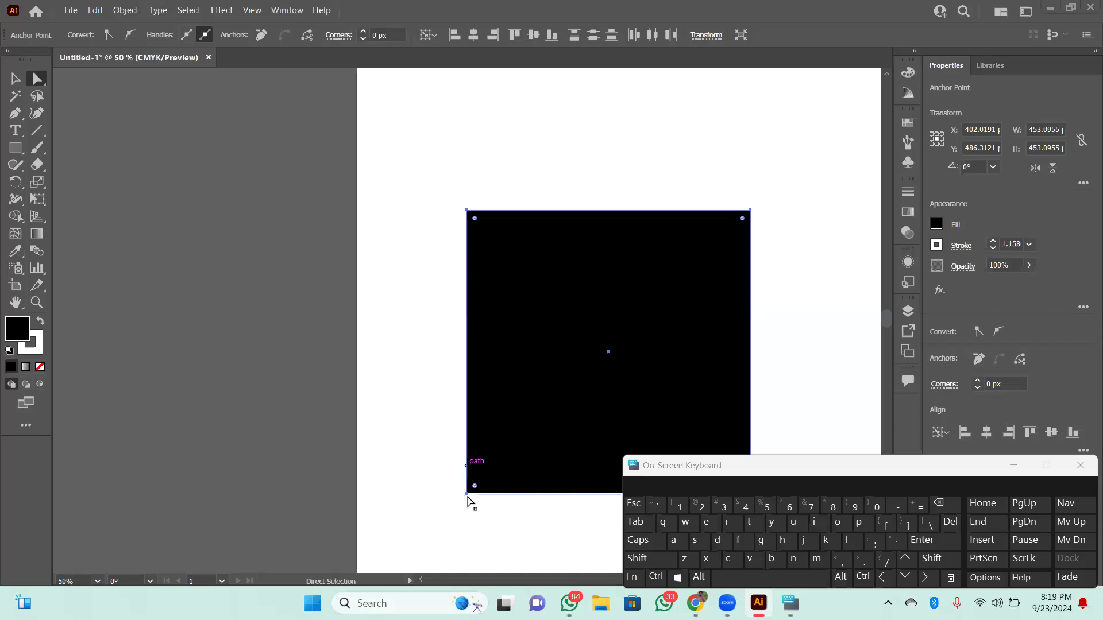
Step: Select the upper-left anchor alone, try moving it to about X 247 px, Y 149 px, and undo the move
click(466, 211)
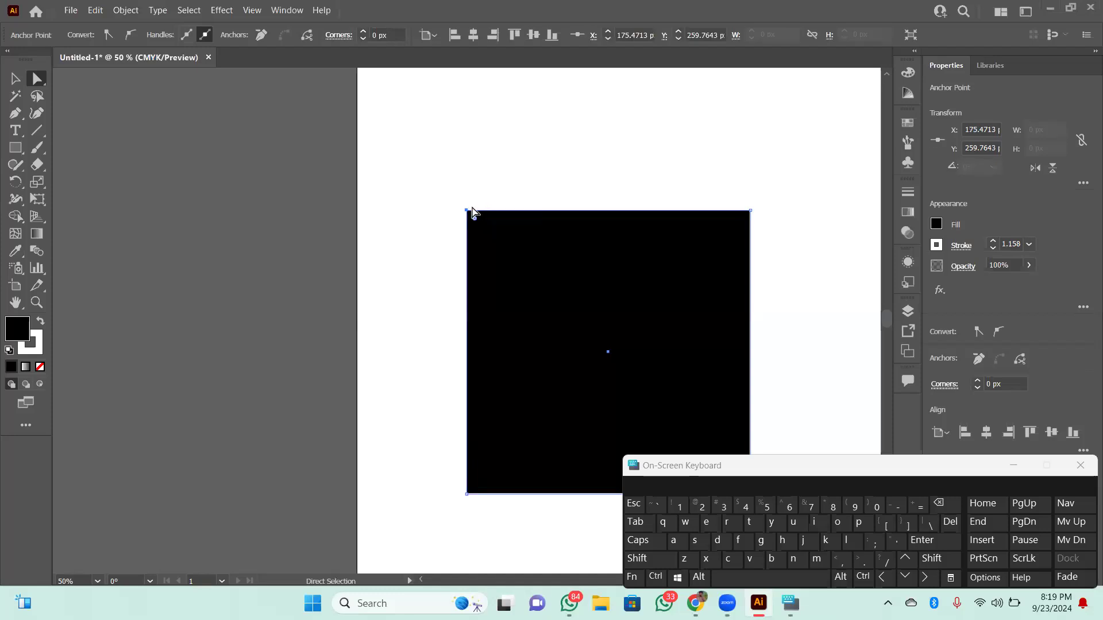
drag(466, 214, 473, 209)
drag(566, 254, 512, 142)
key(ctrl+z)
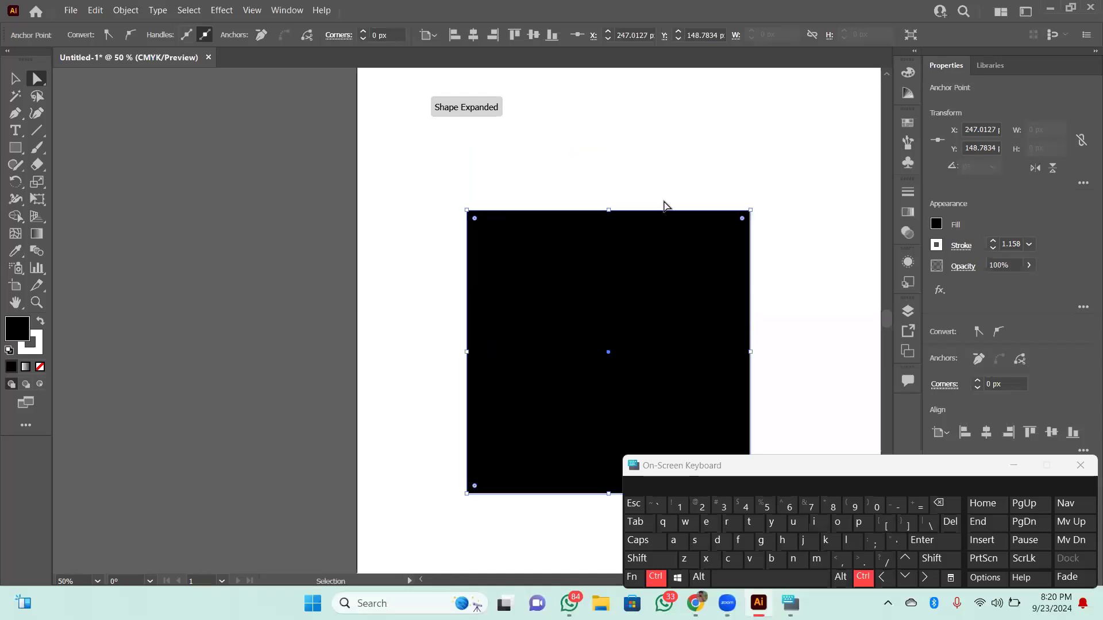
Step: Add the upper-right anchor to the selection and move both upper anchors together, slanting the square into a parallelogram about 996 by 179 px
key(shift)
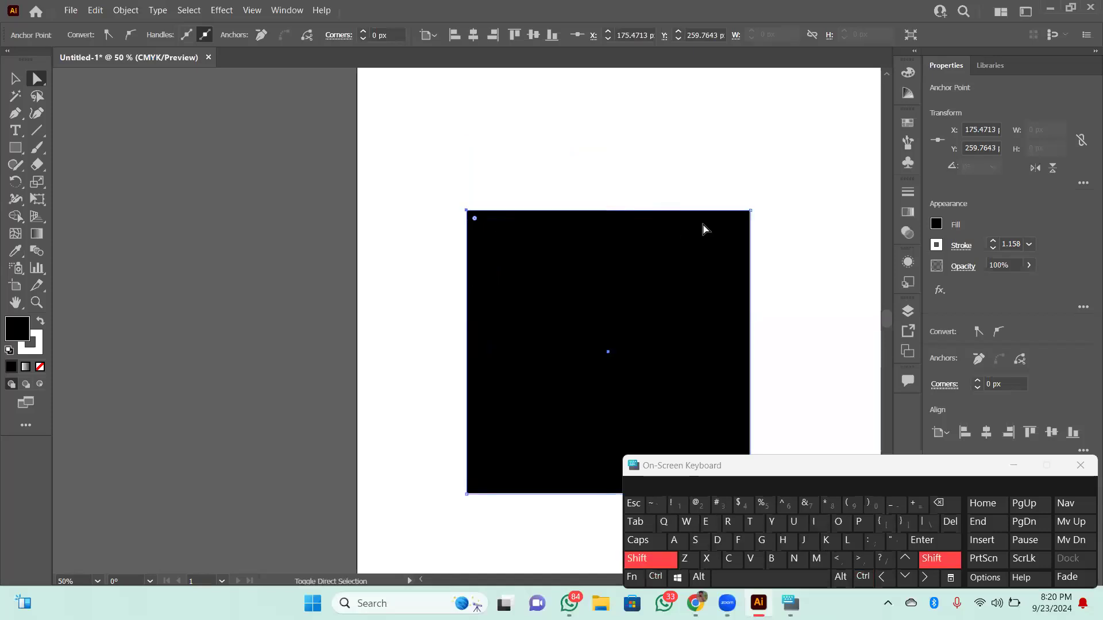
shift+click(751, 211)
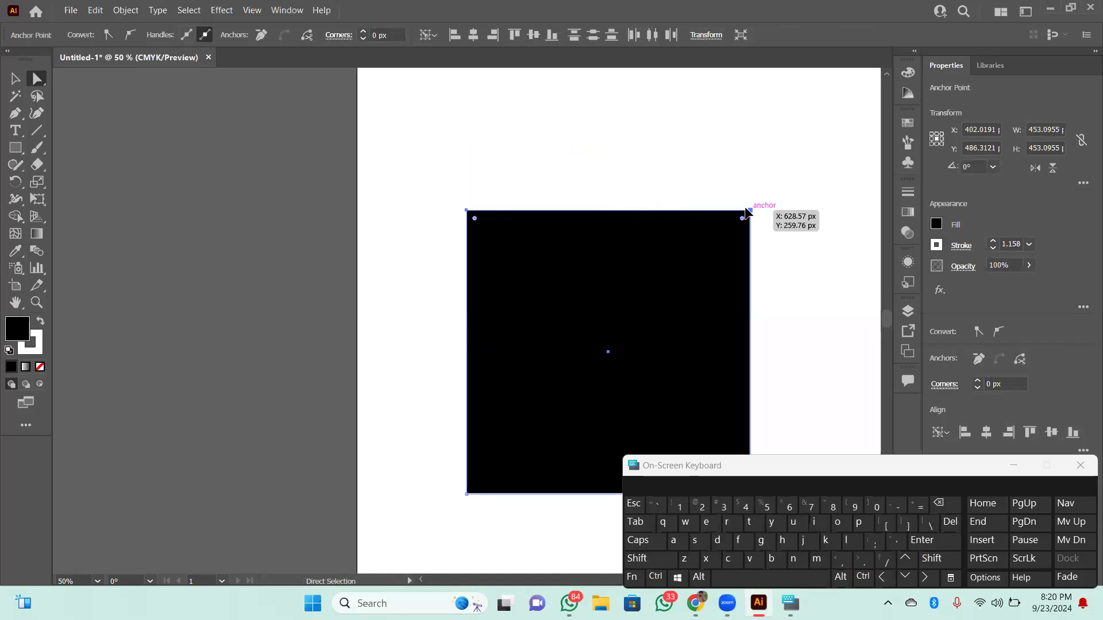
drag(742, 202, 871, 247)
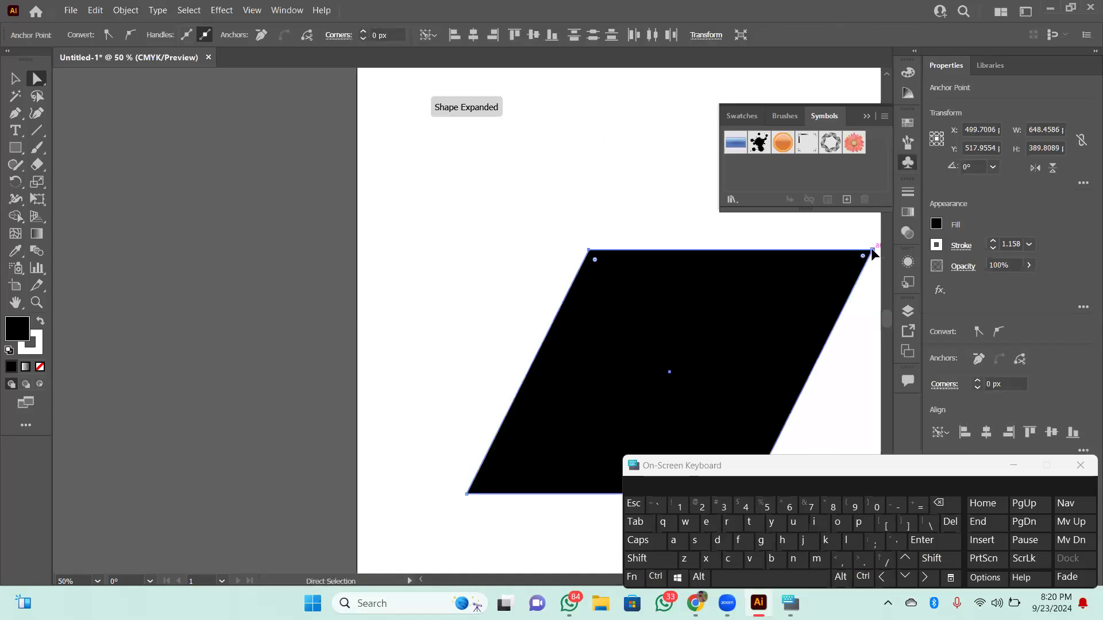
key(ctrl+minus)
key(ctrl+plus)
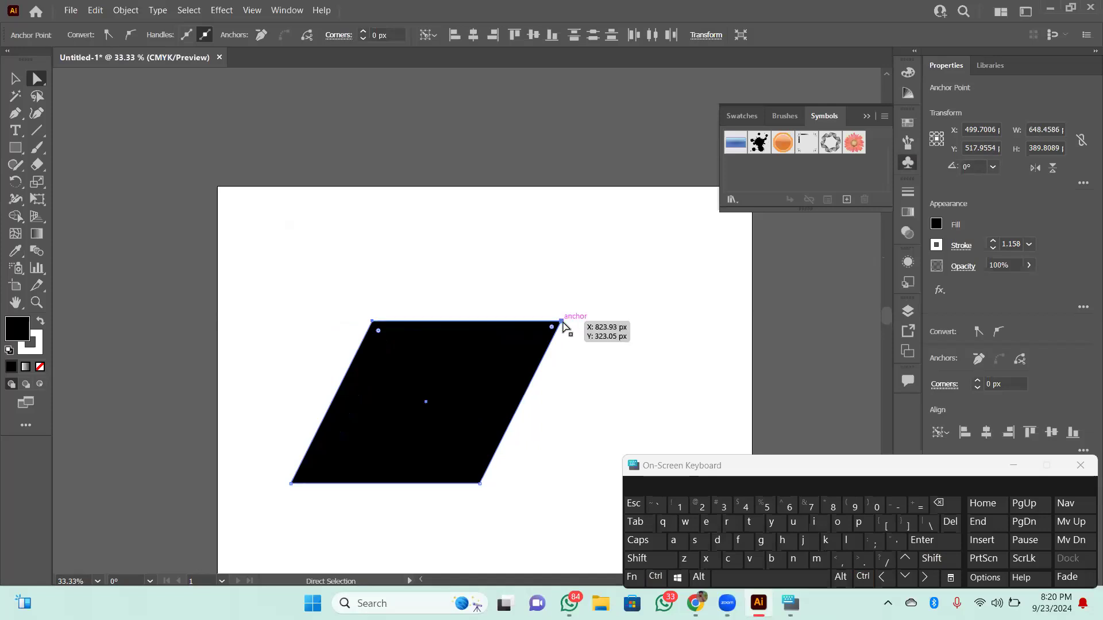
drag(575, 317, 706, 409)
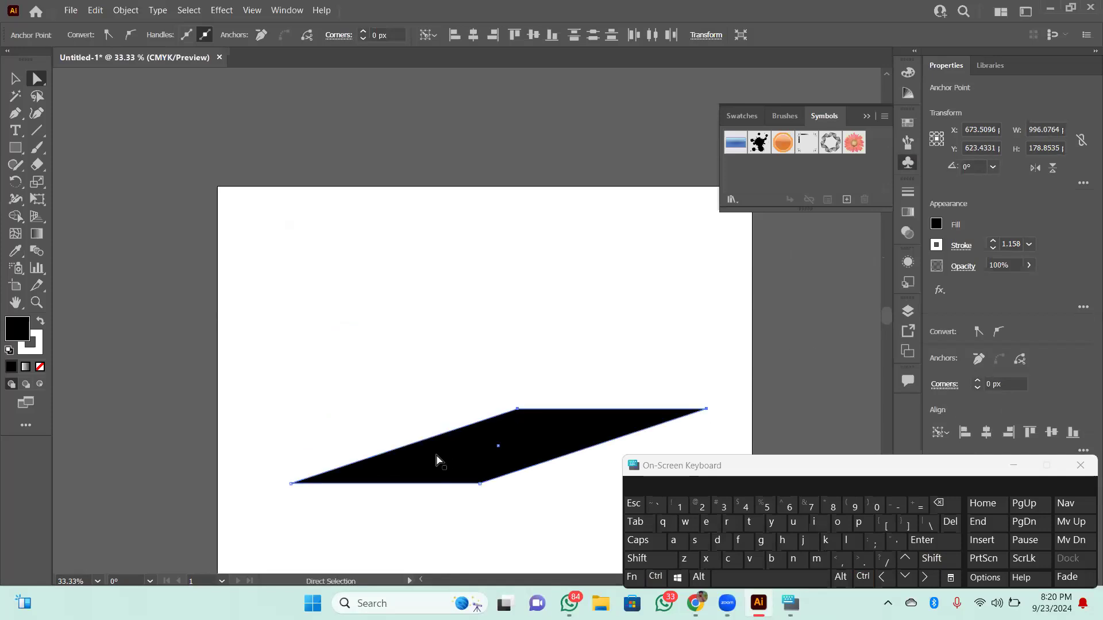
Step: Undo the two moves of the upper anchors that slanted the square into a parallelogram
key(ctrl+shift+a)
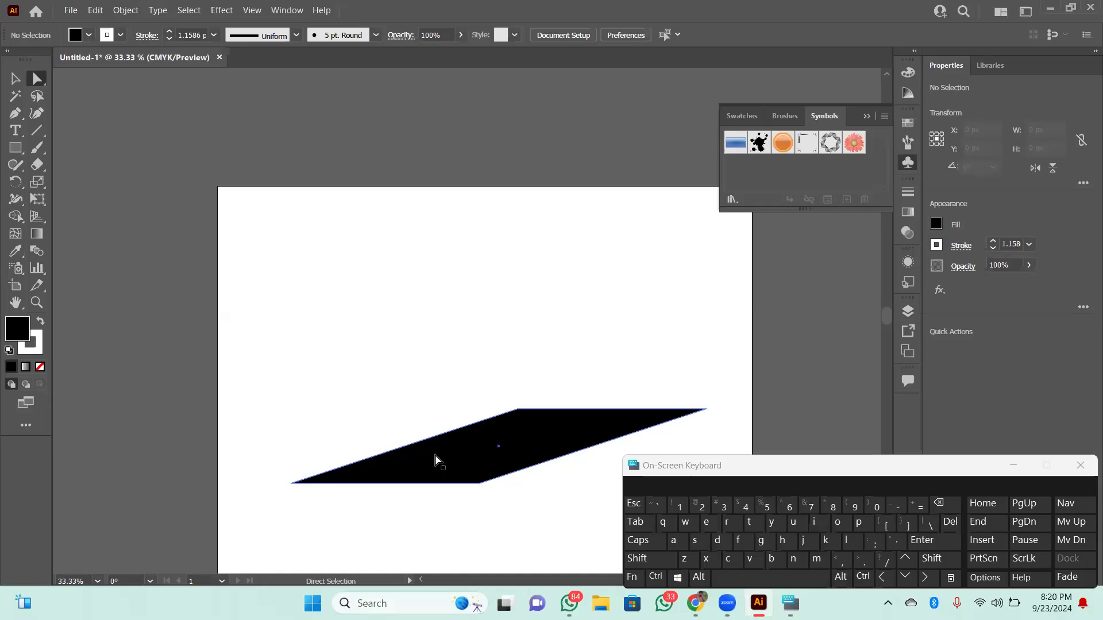
key(ctrl+z)
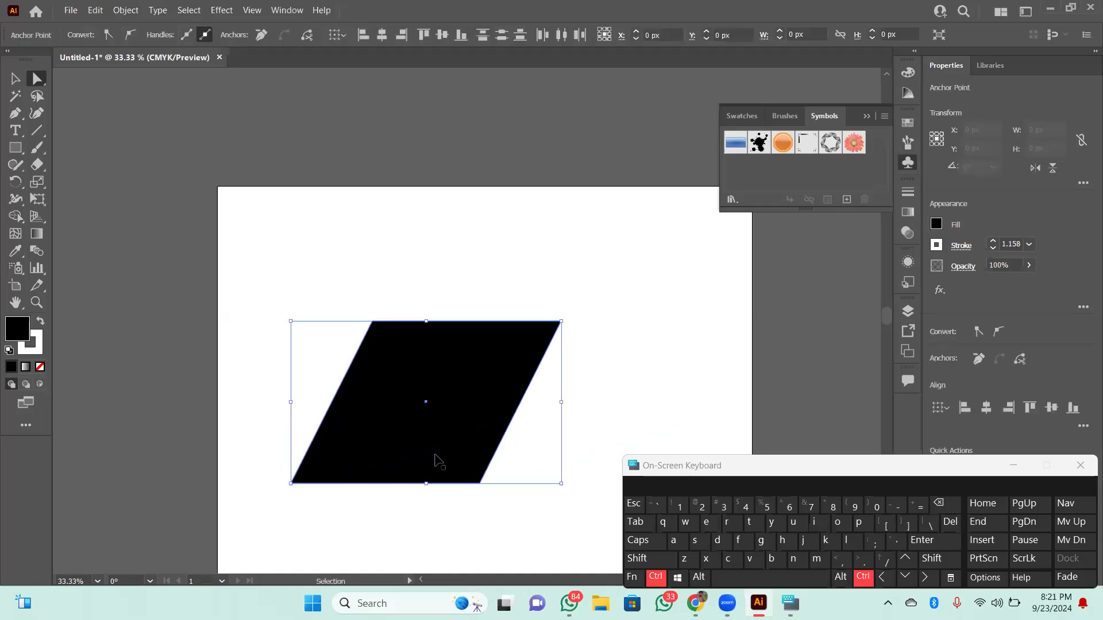
key(ctrl+z)
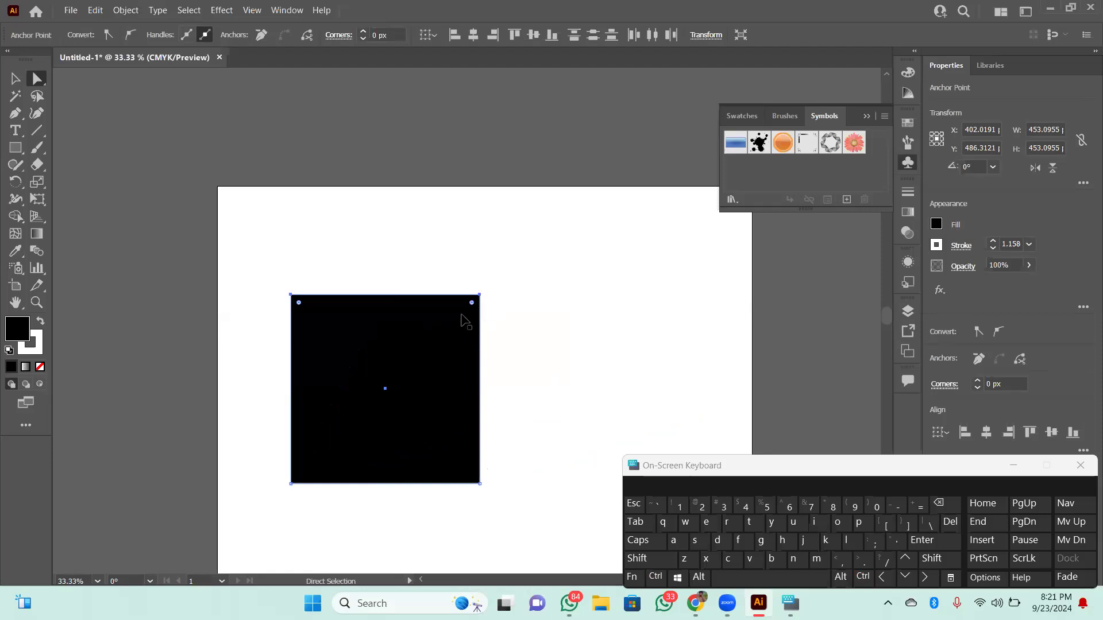
Step: Select the whole square with the Direct Selection tool and inspect the rounding widgets at its four corners
key(ctrl+equal)
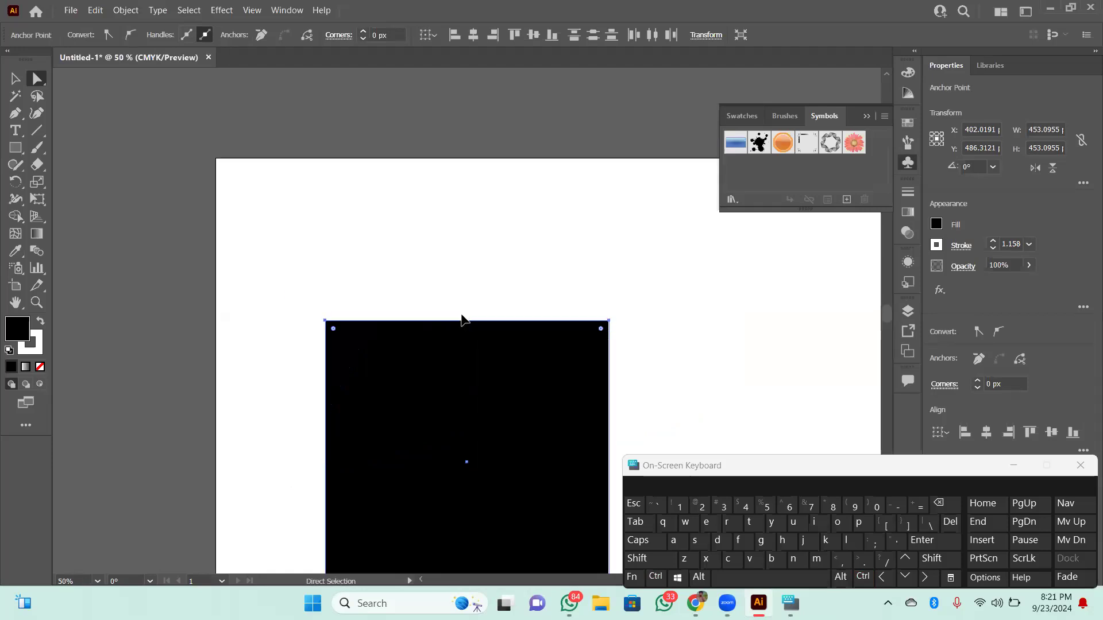
key(ctrl+equal)
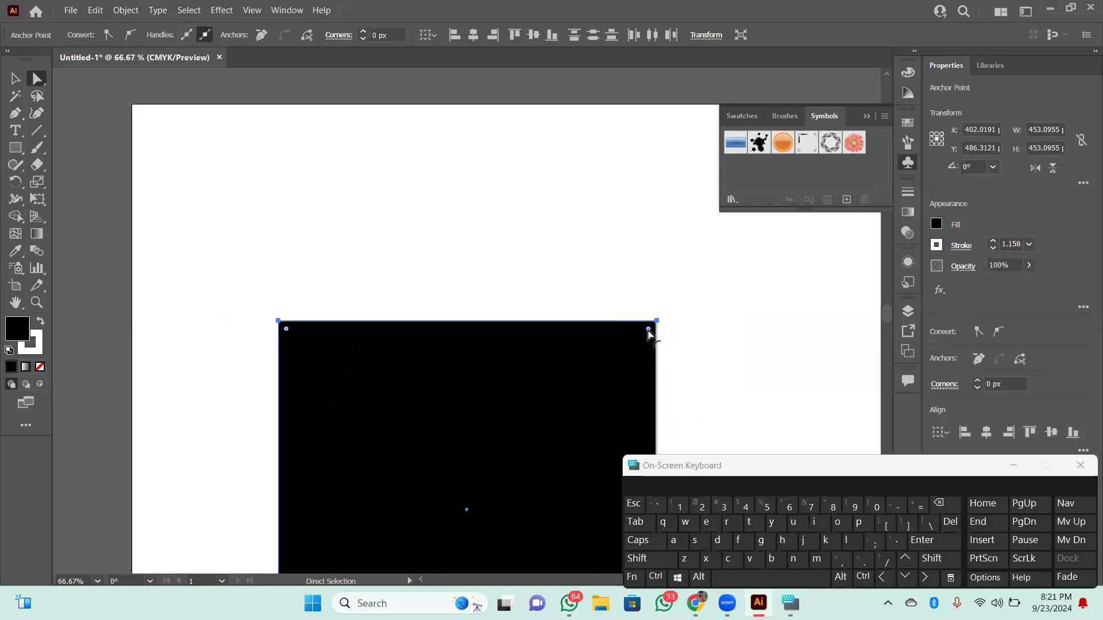
scroll(490, 396, down, 5)
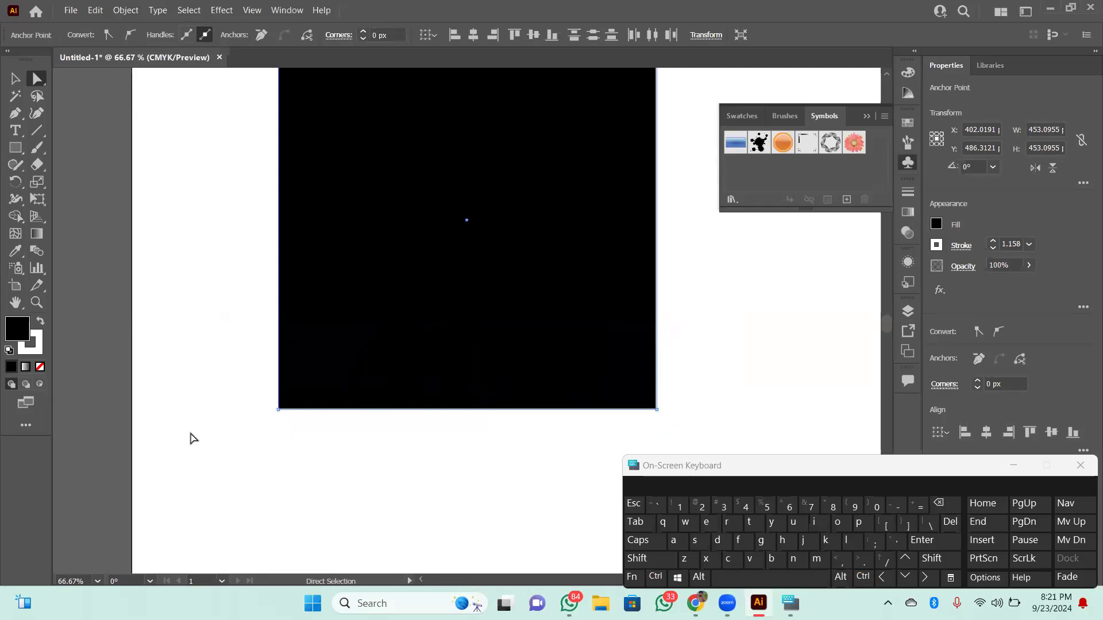
click(327, 329)
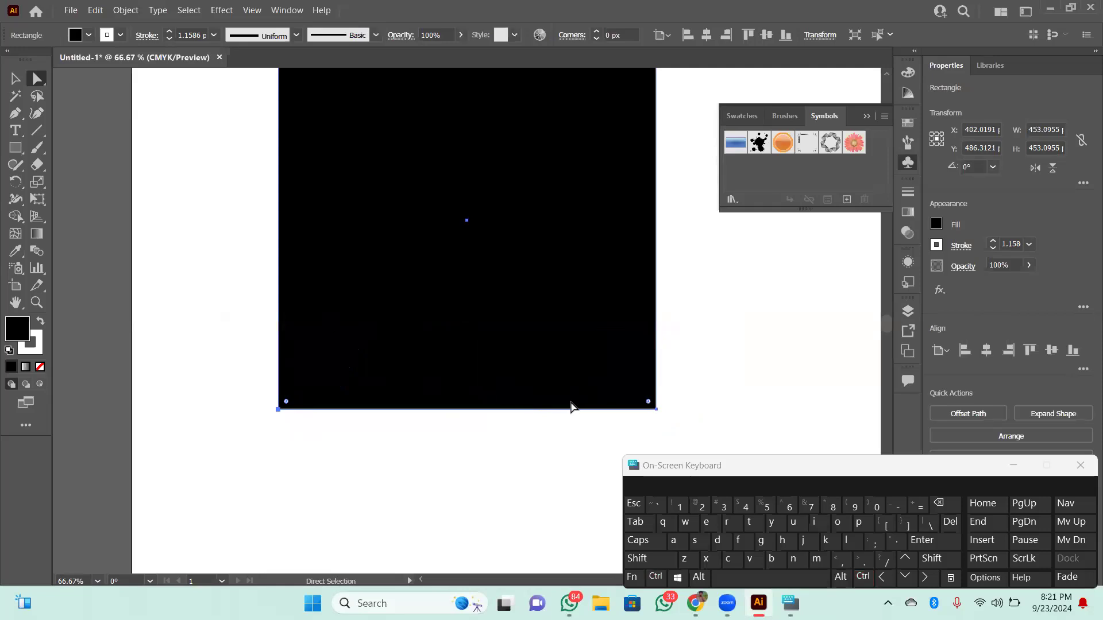
scroll(572, 406, up, 5)
scroll(571, 407, down, 3)
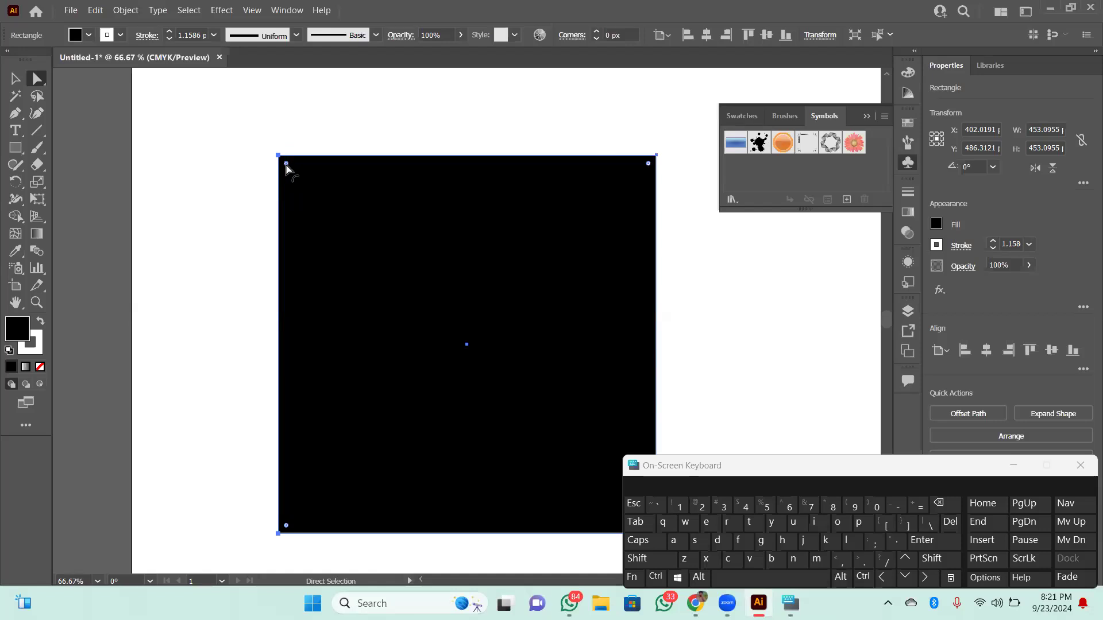
Step: Select the square's upper-left anchor alone, try rounding that corner with its corner widget, and undo the rounding
drag(287, 166, 253, 178)
click(277, 156)
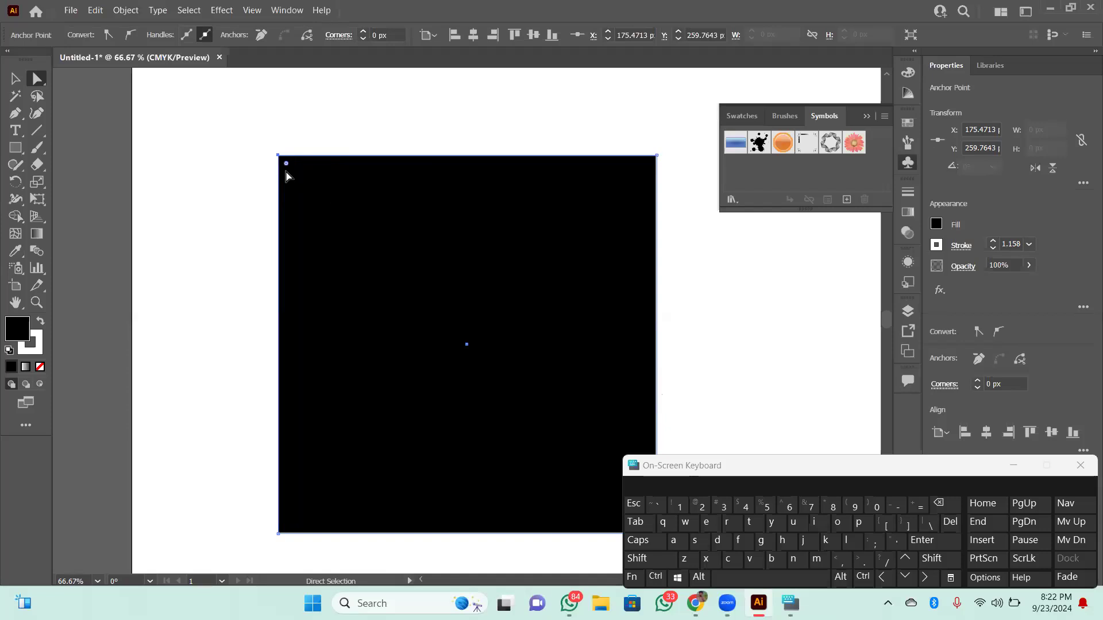
drag(286, 166, 671, 460)
key(ctrl+z)
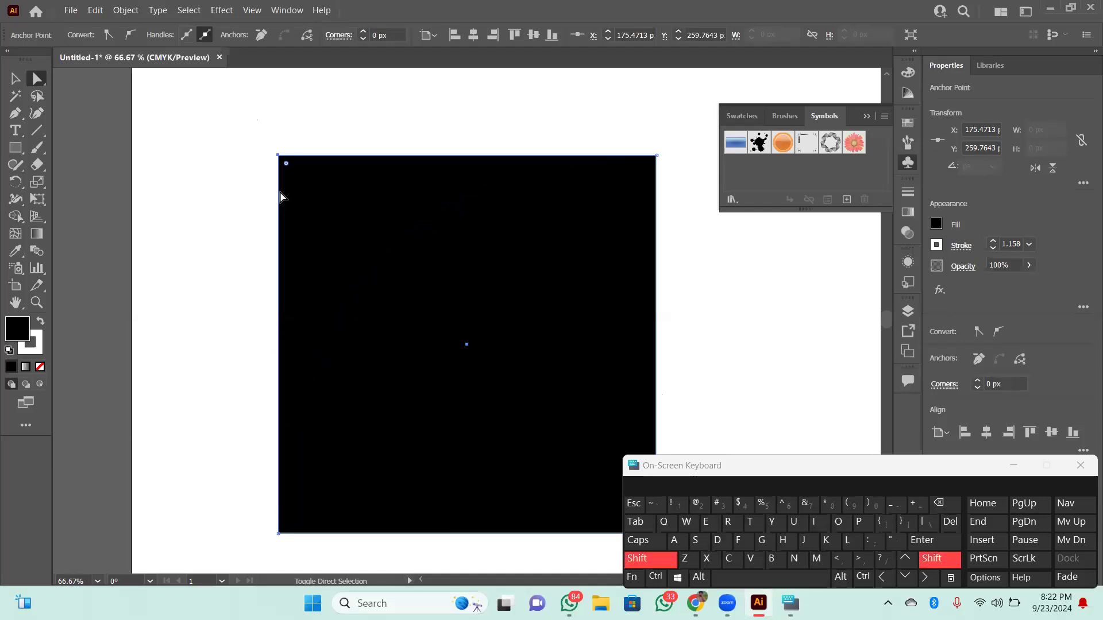
Step: Collapse the open symbol collection that covers part of the artboard
key(ctrl+minus)
key(ctrl+minus)
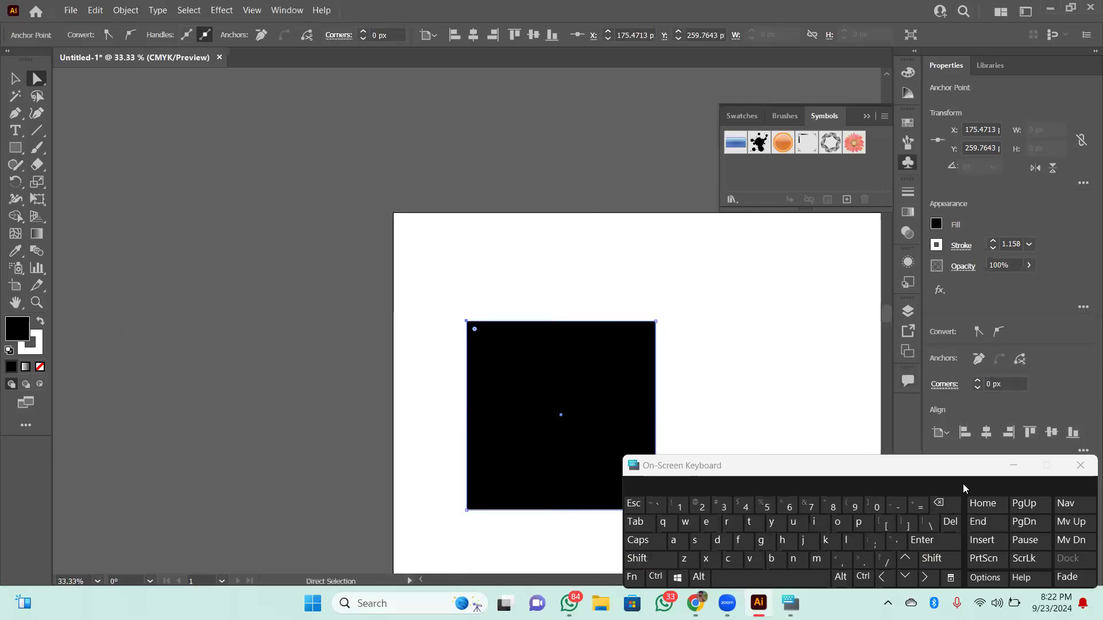
key(ctrl+minus)
key(ctrl+minus)
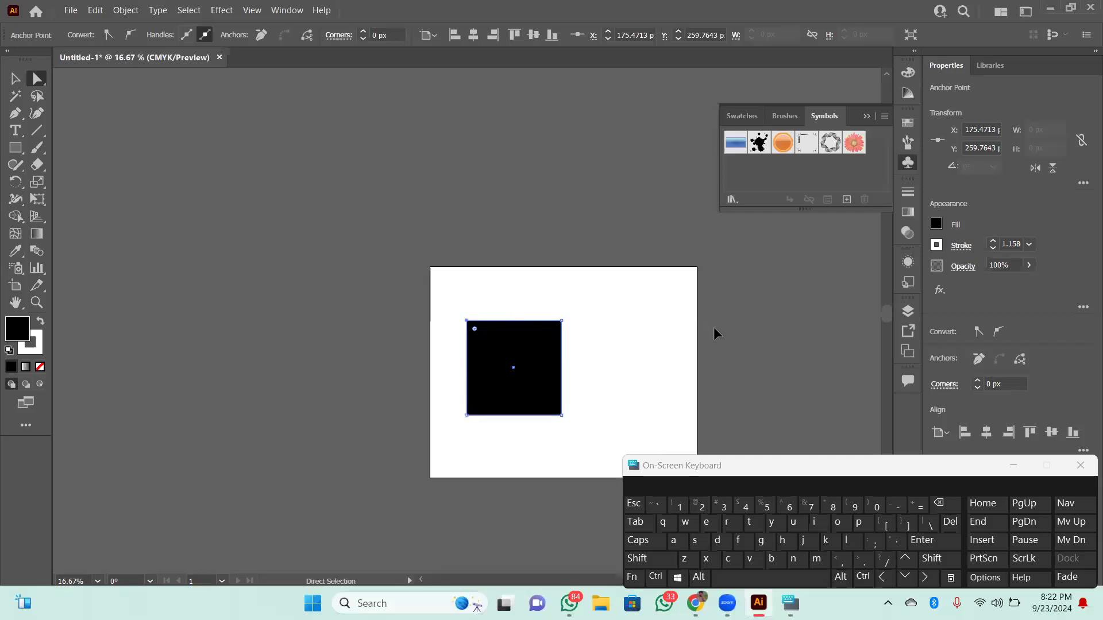
key(ctrl+plus)
key(ctrl+plus)
key(ctrl+plus)
scroll(715, 333, down, 5)
scroll(716, 331, up, 2)
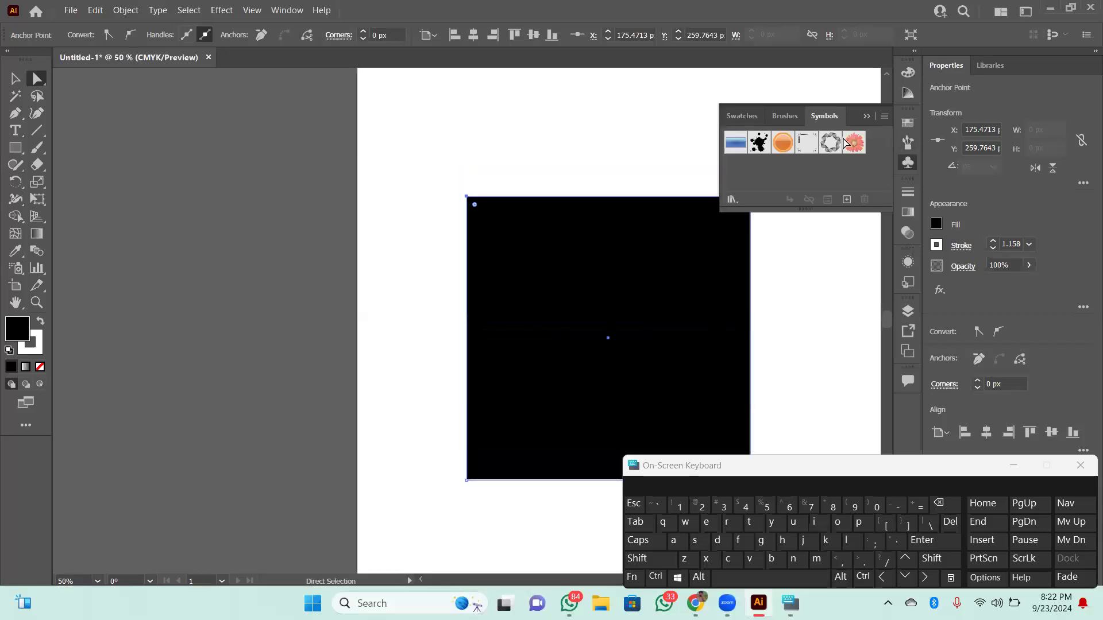
click(867, 116)
scroll(709, 209, down, 3)
scroll(709, 209, up, 2)
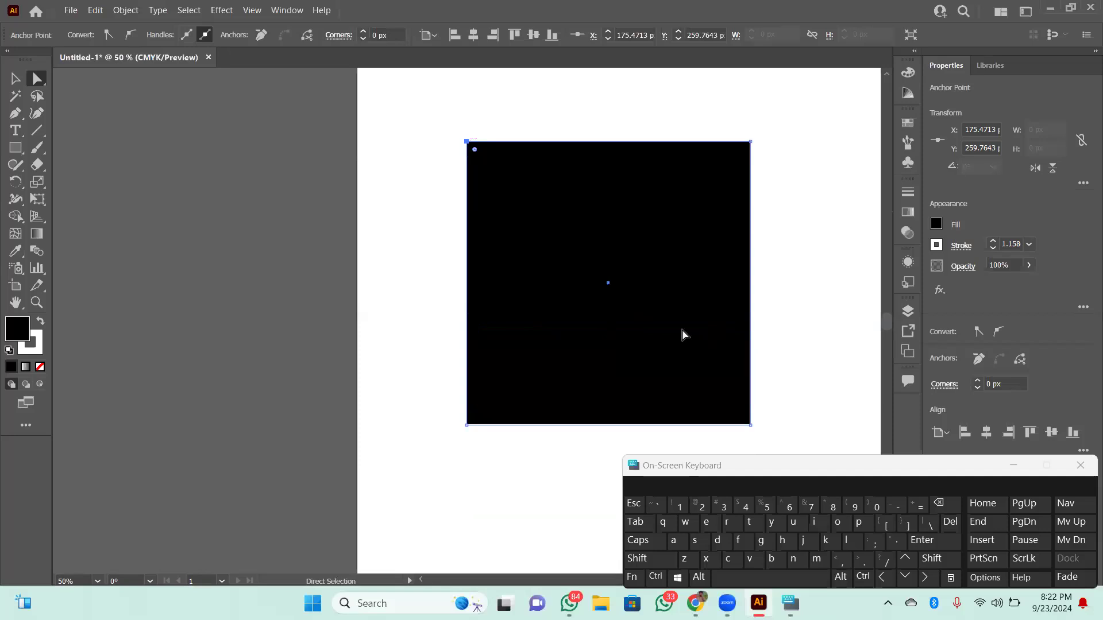
Step: Add the lower-right anchor to the selection and round both opposite corners fully, about 453 px, shaping the square into a leaf
key(shift)
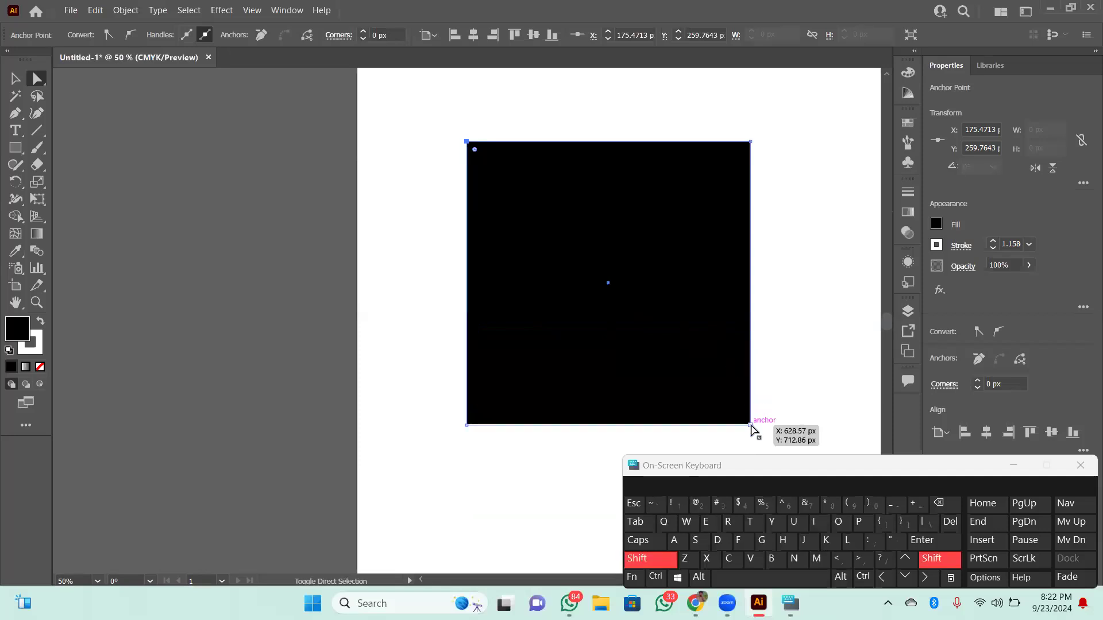
shift+click(751, 425)
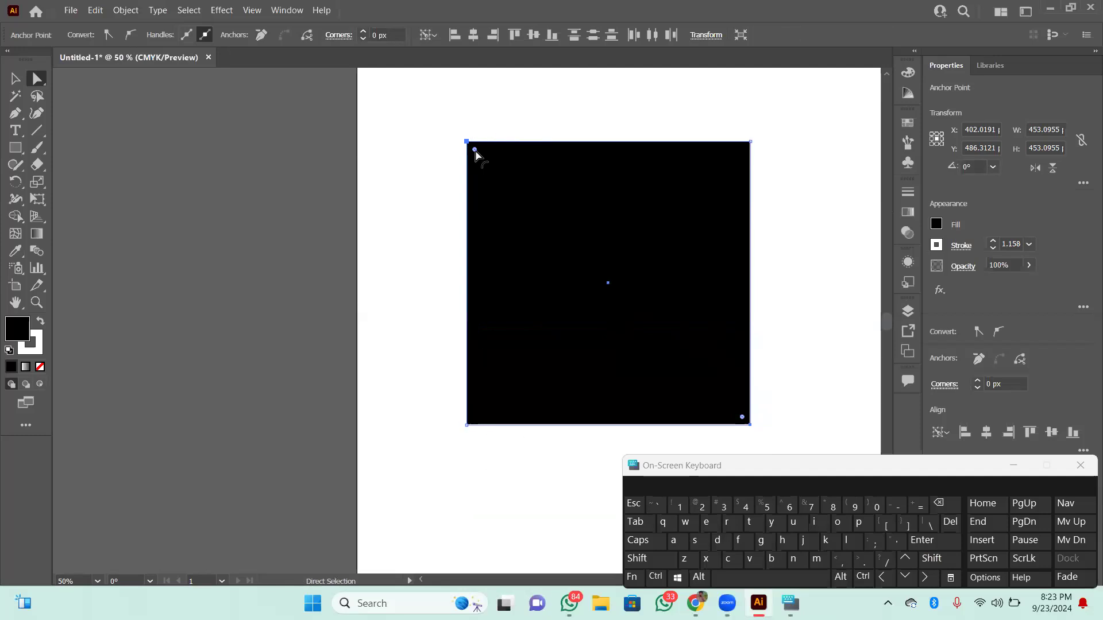
drag(475, 150, 829, 378)
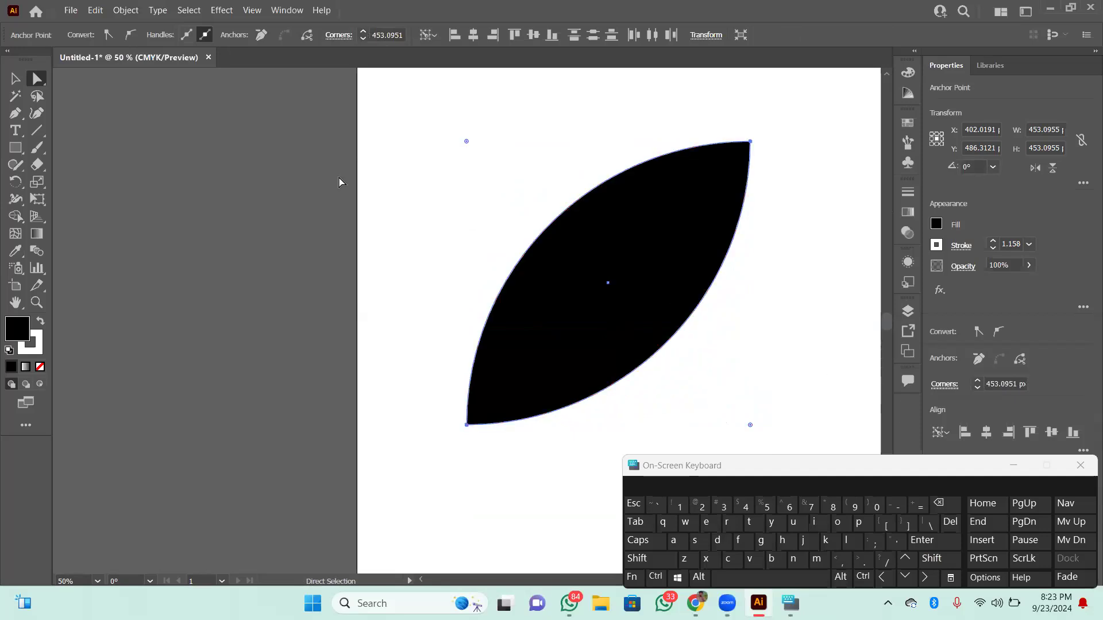
Step: Switch to the Selection tool, fill the leaf with a medium green swatch, and collapse the swatches
click(16, 79)
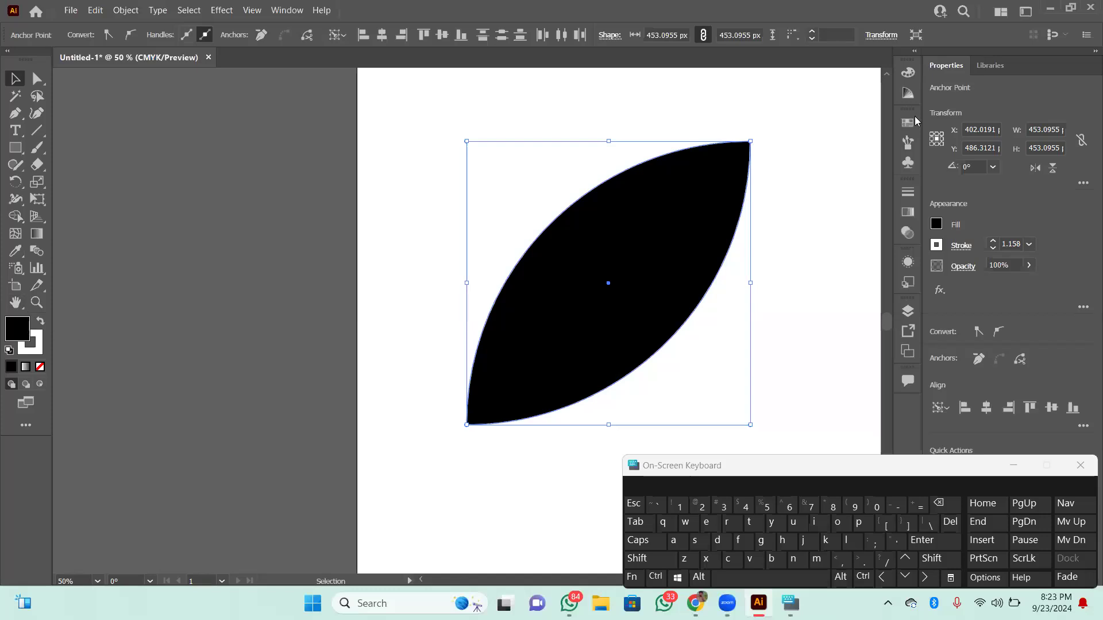
click(908, 73)
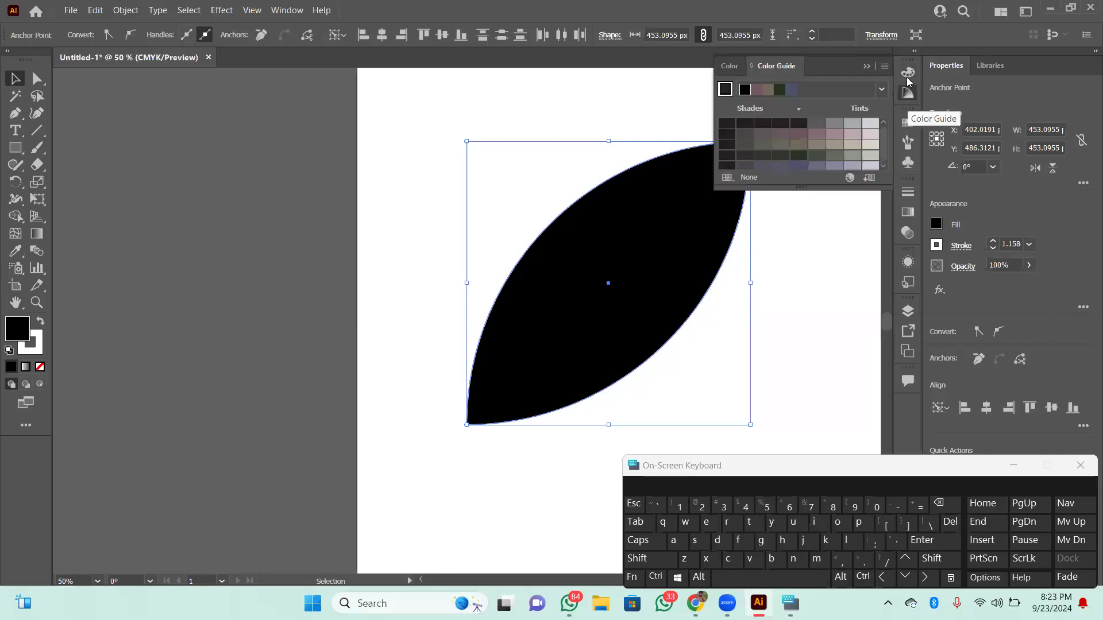
click(908, 72)
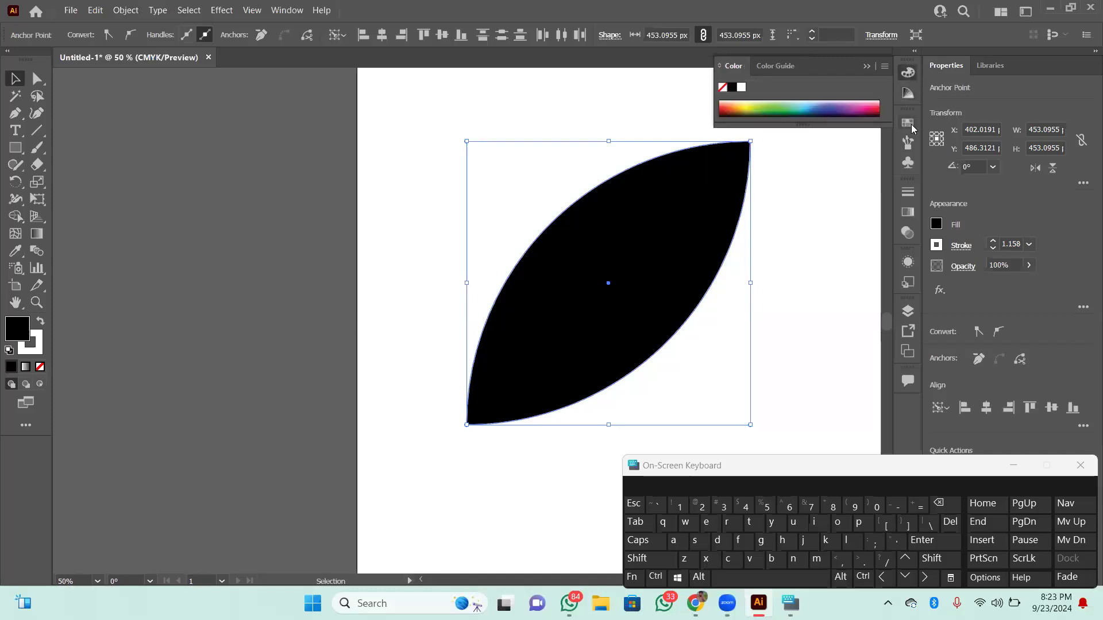
click(908, 123)
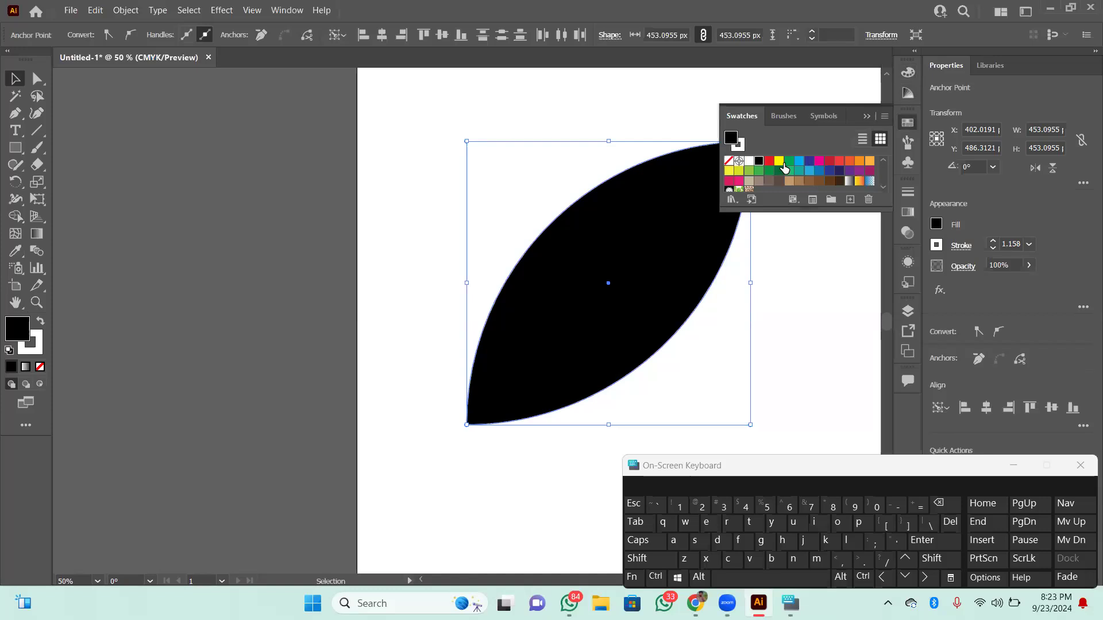
click(757, 172)
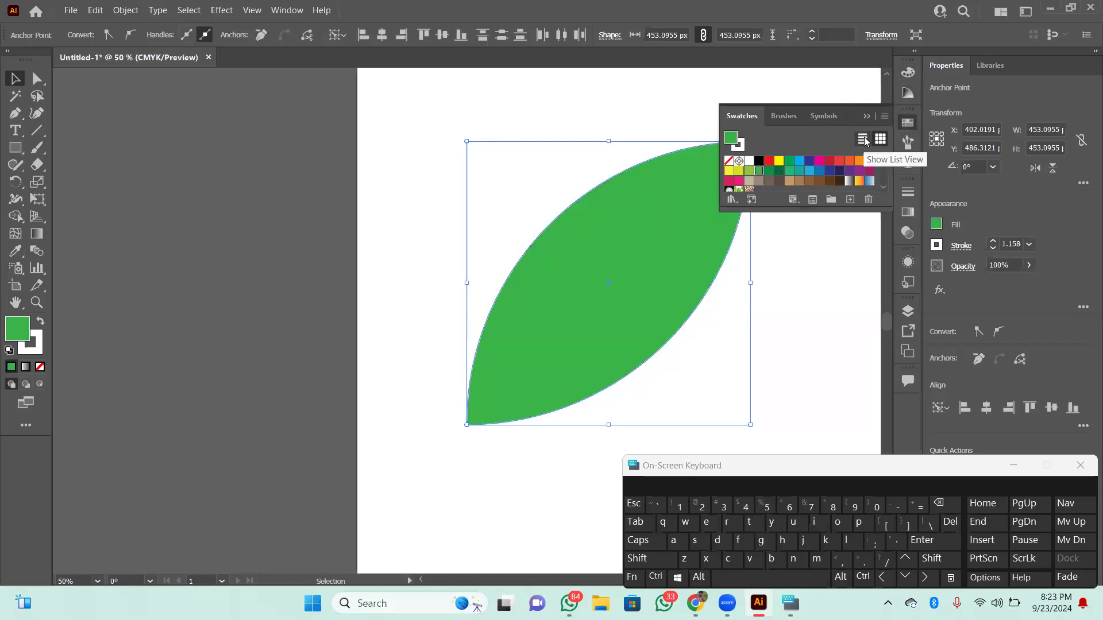
click(866, 114)
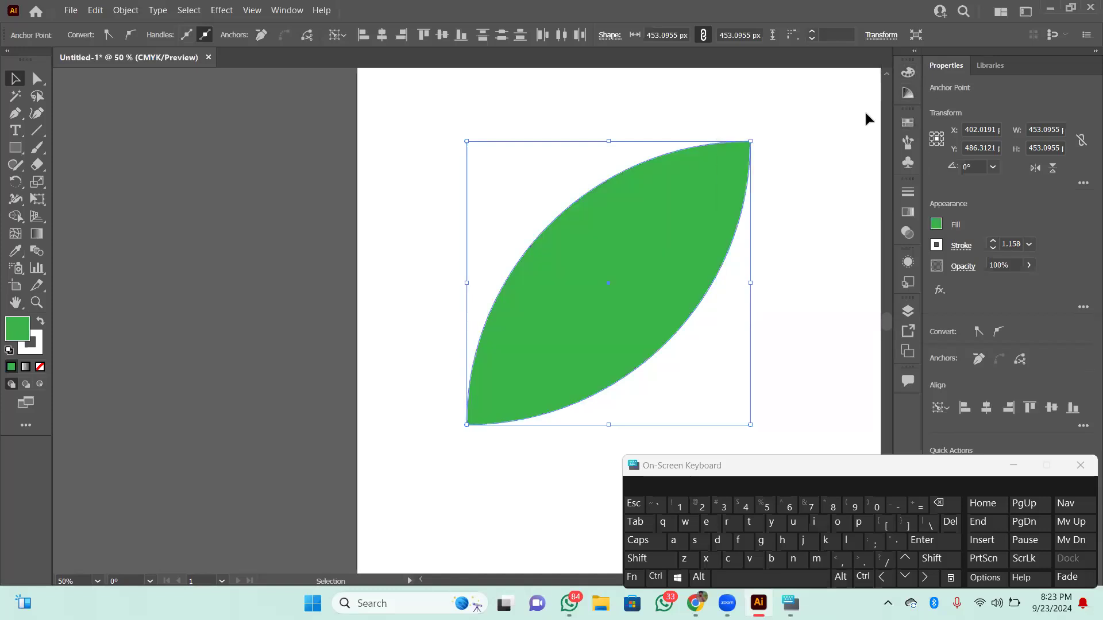
Step: Select the whole green leaf and delete it from the artboard
key(ctrl+minus)
key(ctrl+minus)
key(ctrl+minus)
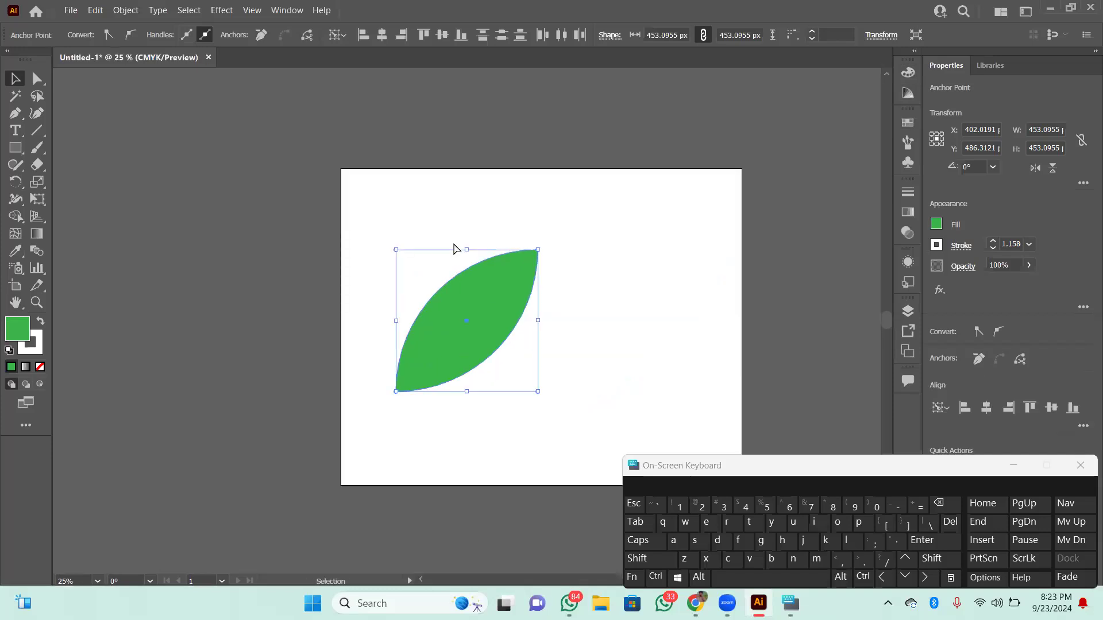
key(ctrl+plus)
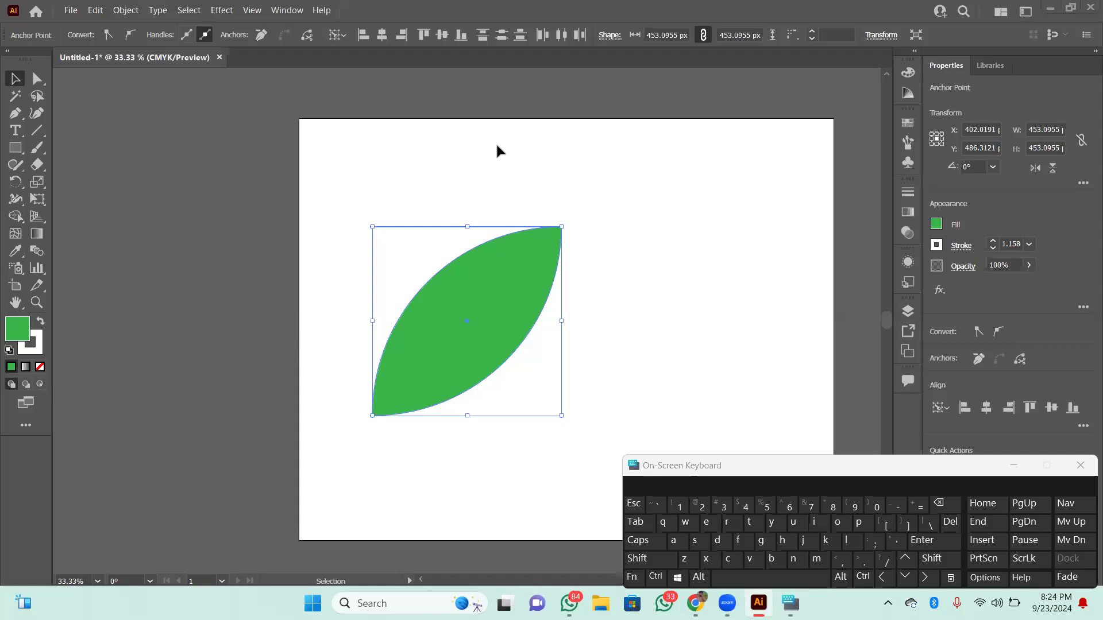
click(524, 274)
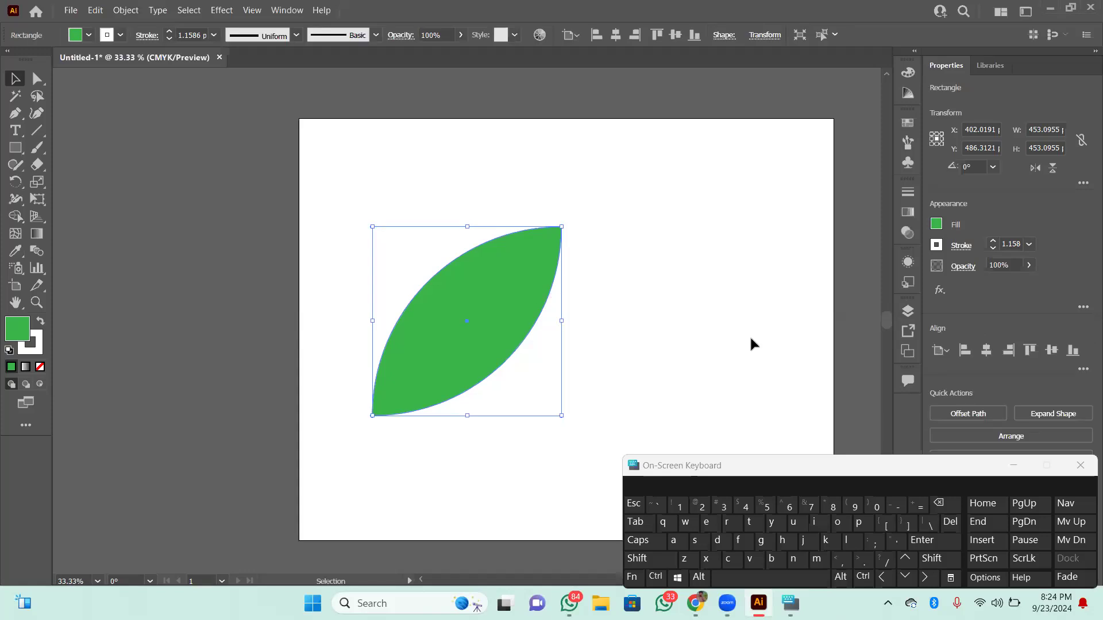
click(1014, 467)
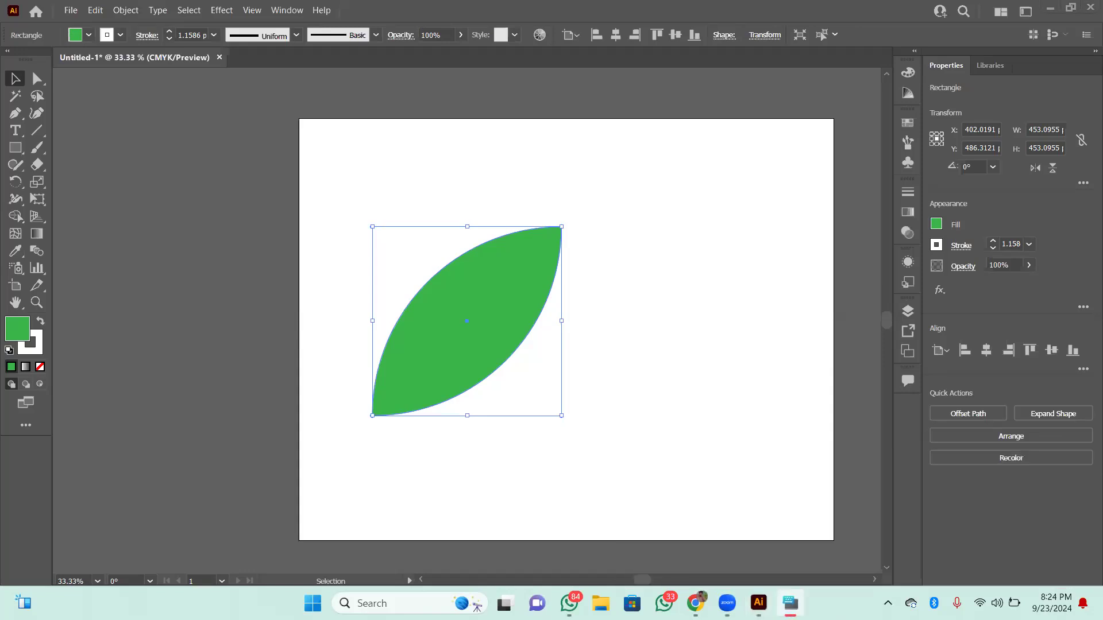
click(790, 604)
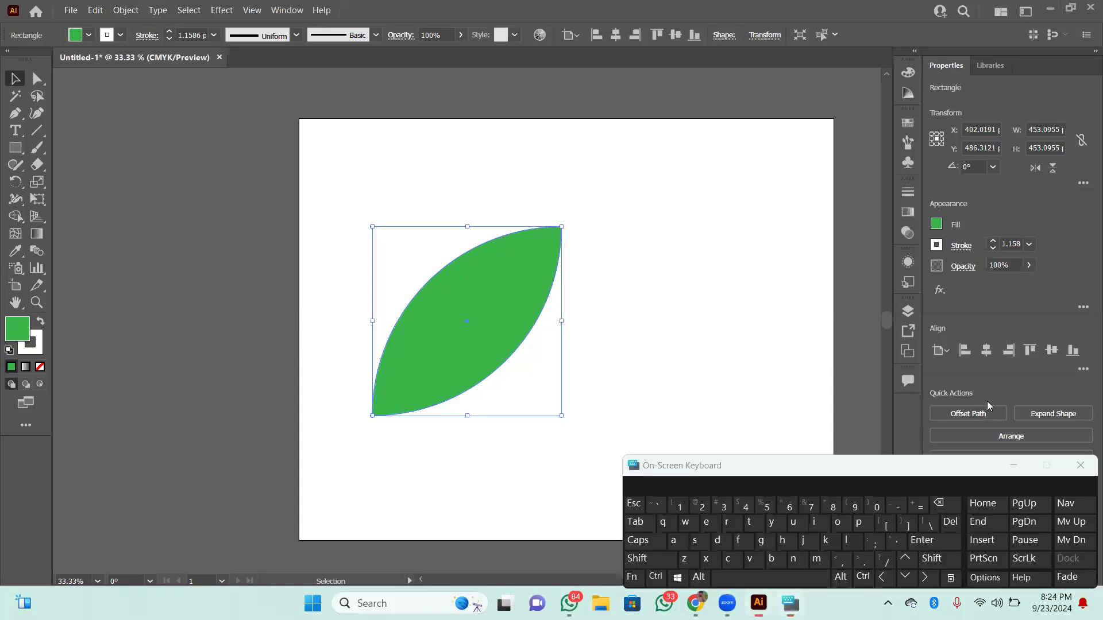
click(939, 504)
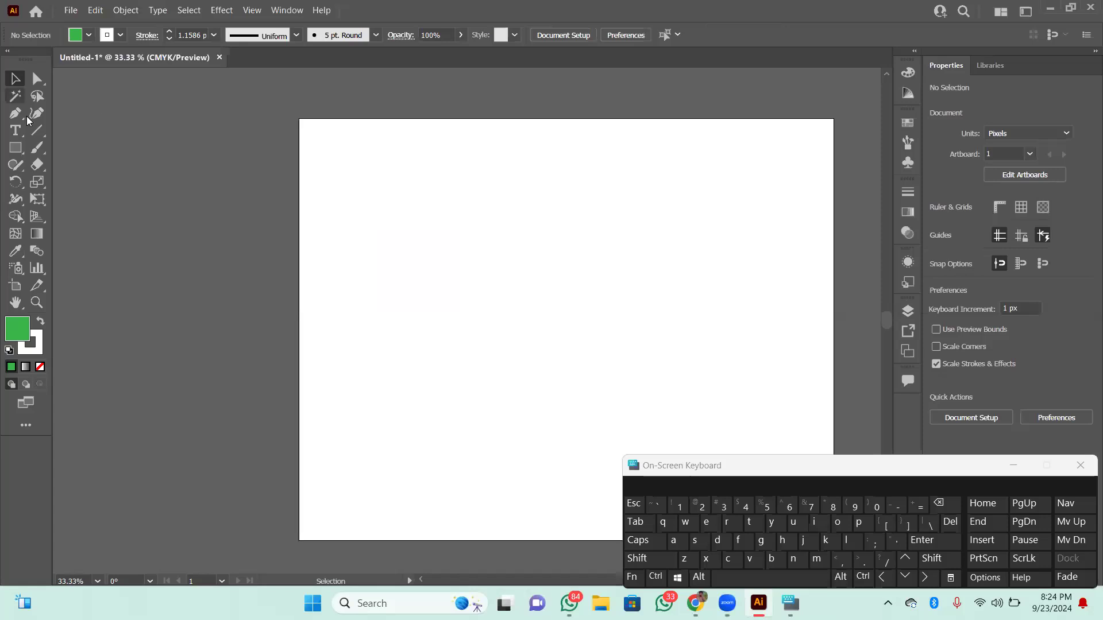
Step: Draw a green square about 141 by 141 px near the artboard's upper-left corner with the Rectangle tool
click(13, 97)
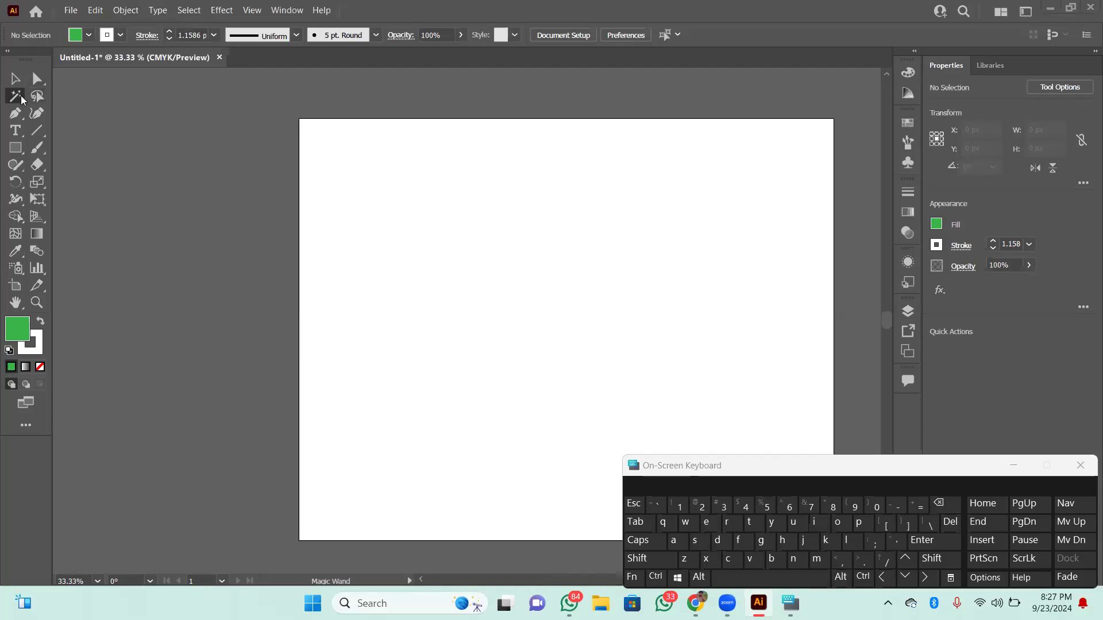
click(20, 150)
drag(363, 164, 424, 221)
key(shift)
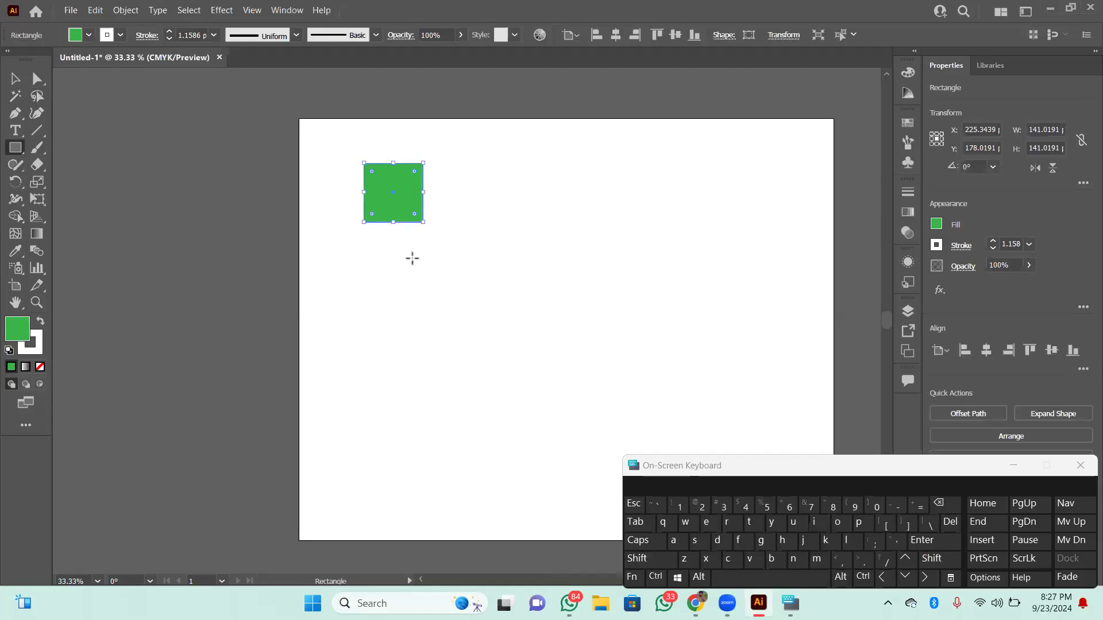
Step: Try repeating the last transformation on the green square, and undo both the transformation and the drawing of the square
click(650, 582)
click(733, 566)
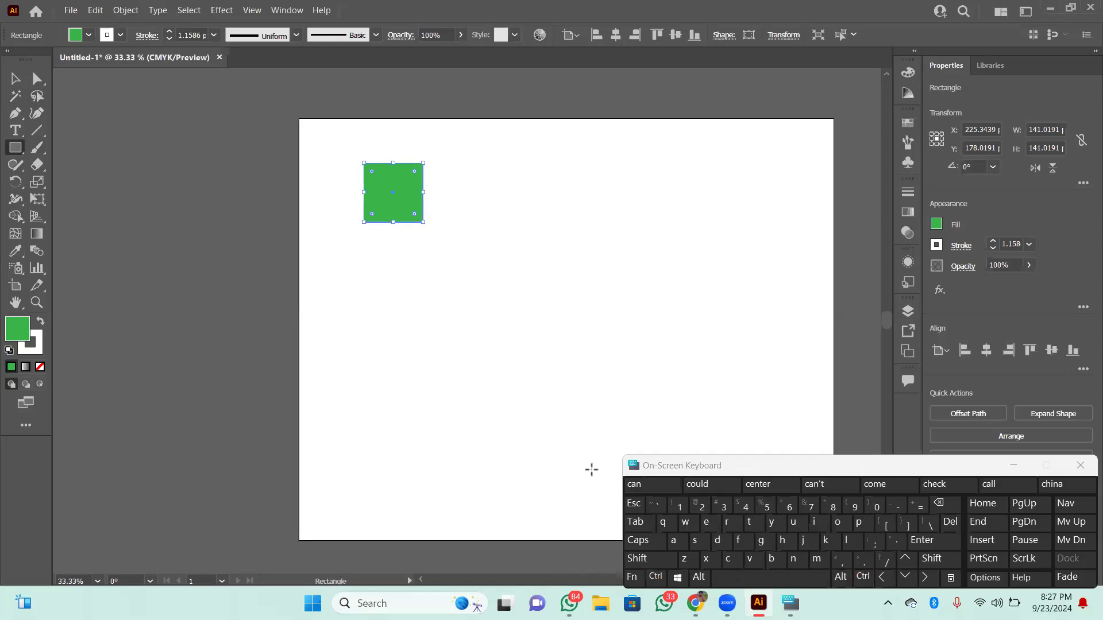
click(656, 577)
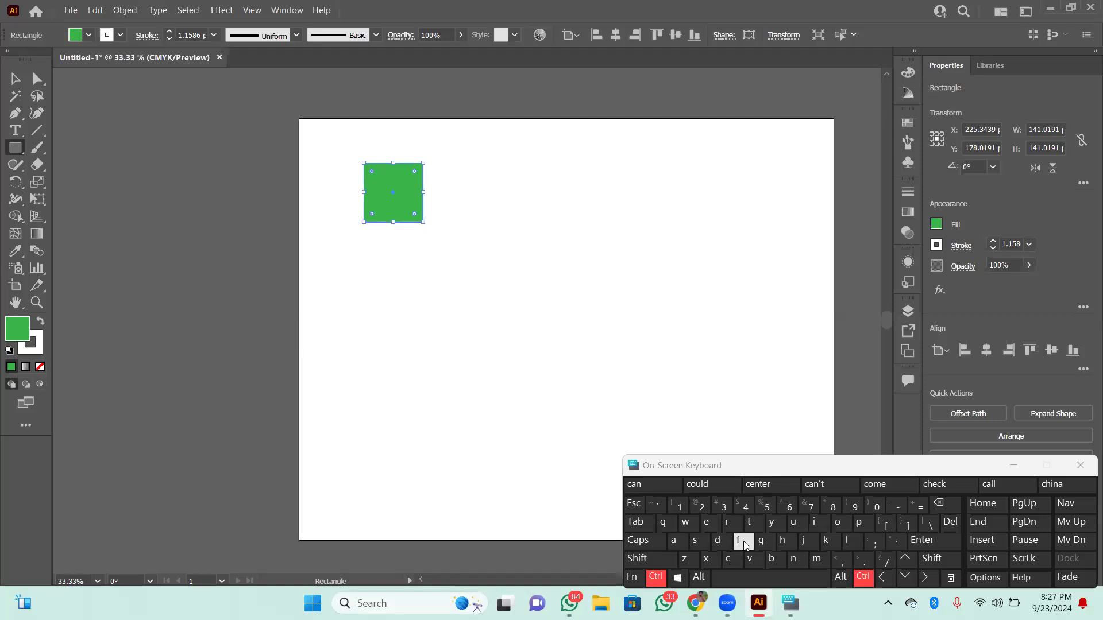
click(715, 541)
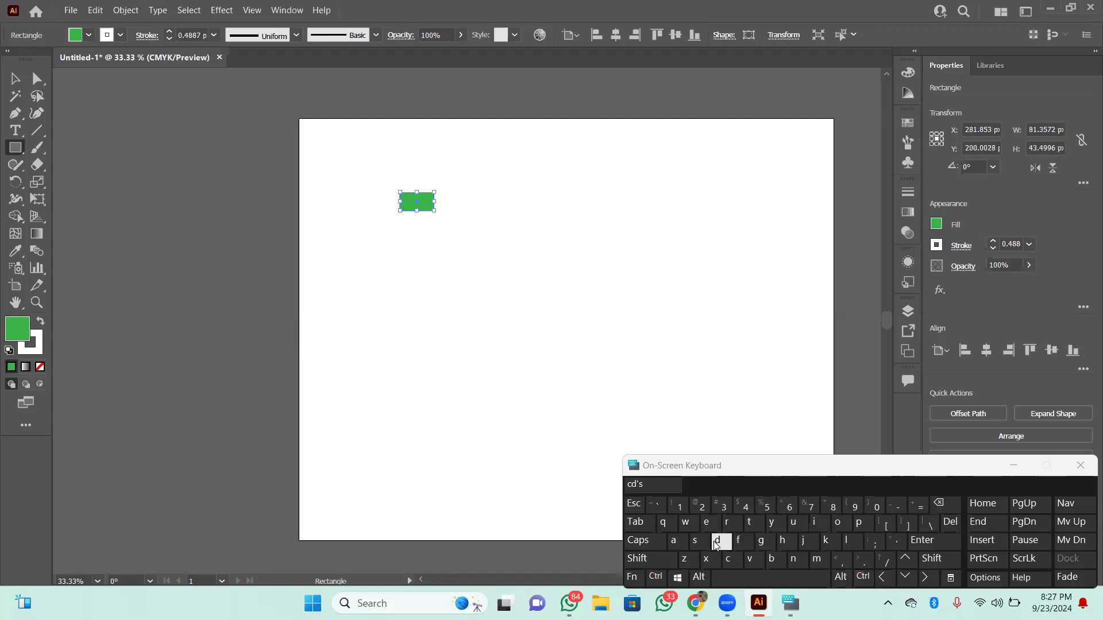
key(ctrl+z)
key(ctrl+z)
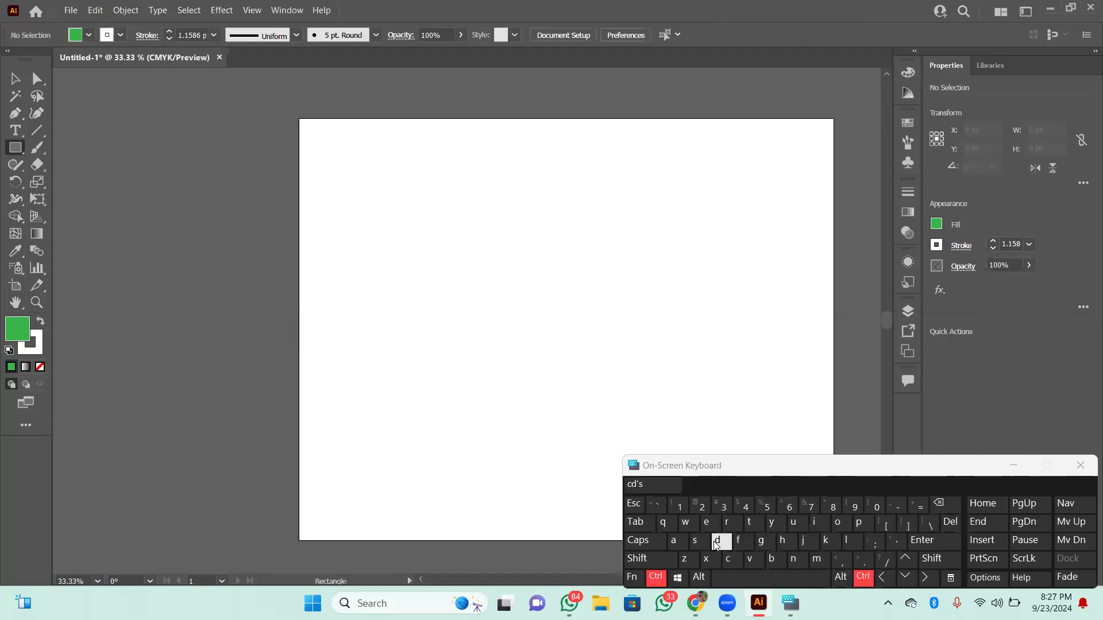
Step: Restore the undone green square and place a pasted copy of it level with the original, just to its right
click(715, 541)
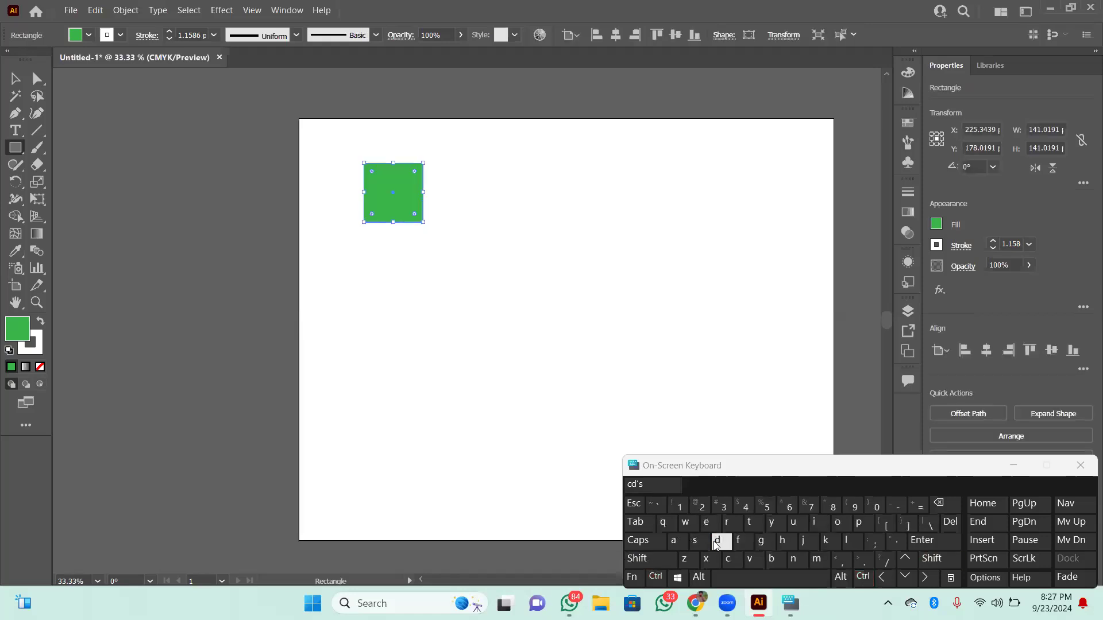
click(660, 579)
click(728, 559)
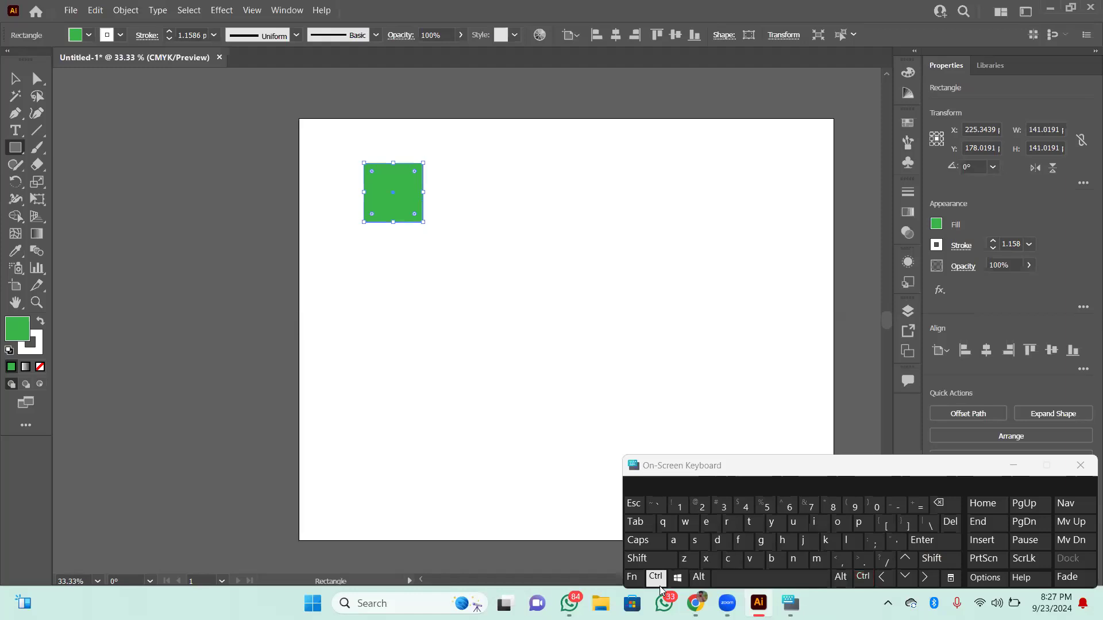
click(659, 585)
click(757, 560)
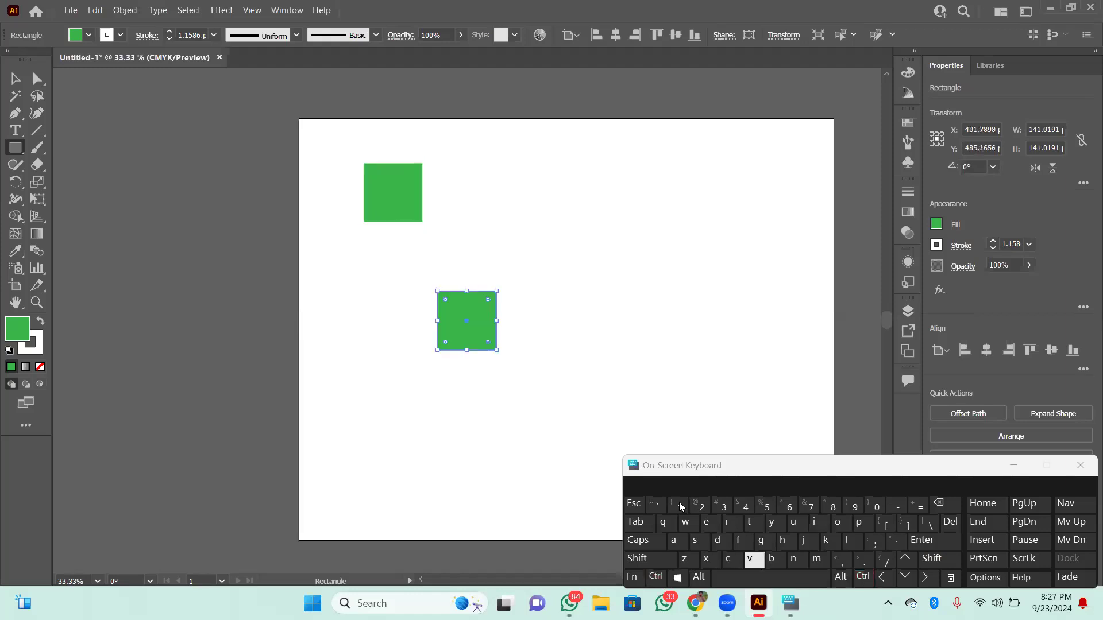
click(17, 83)
drag(466, 323, 467, 201)
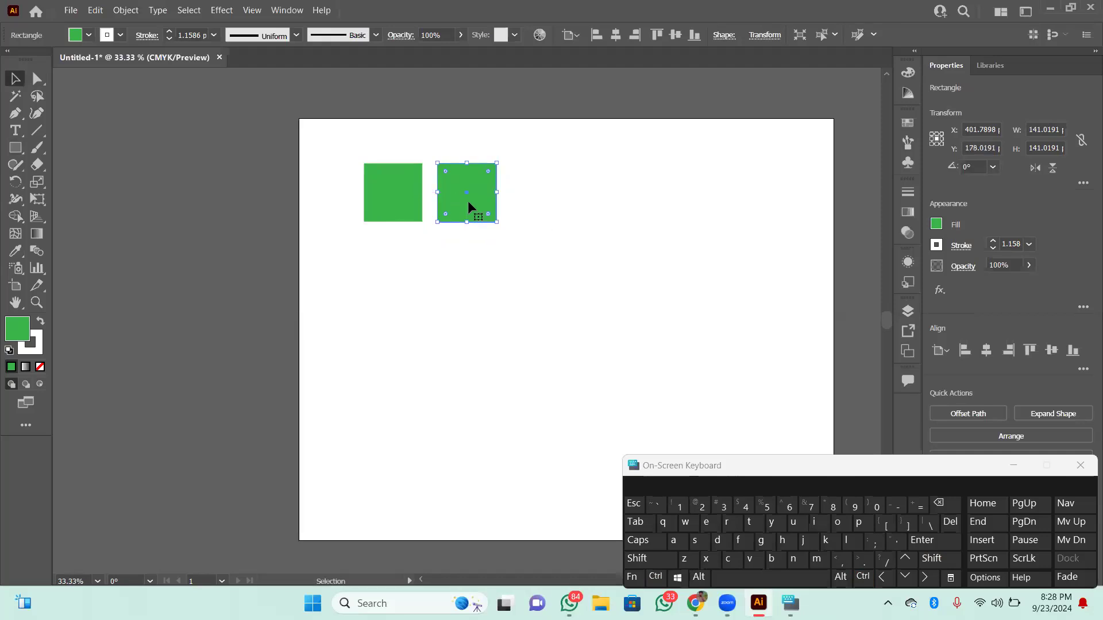
Step: Paste a copy of the green square in front, exactly over the original, and repeat the last move on it twice
click(664, 581)
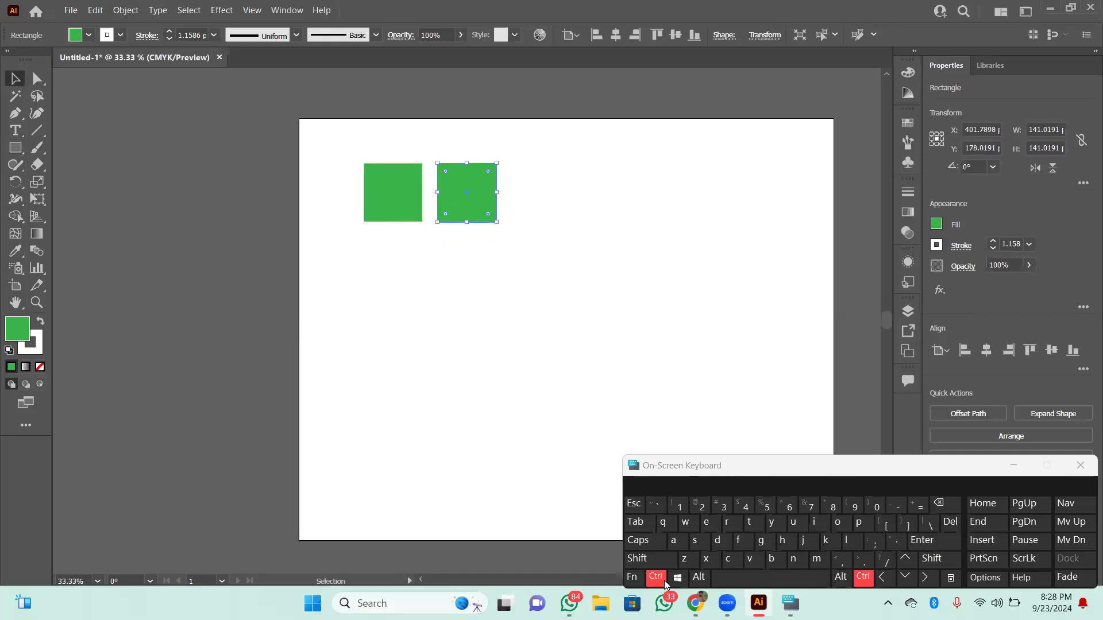
click(740, 542)
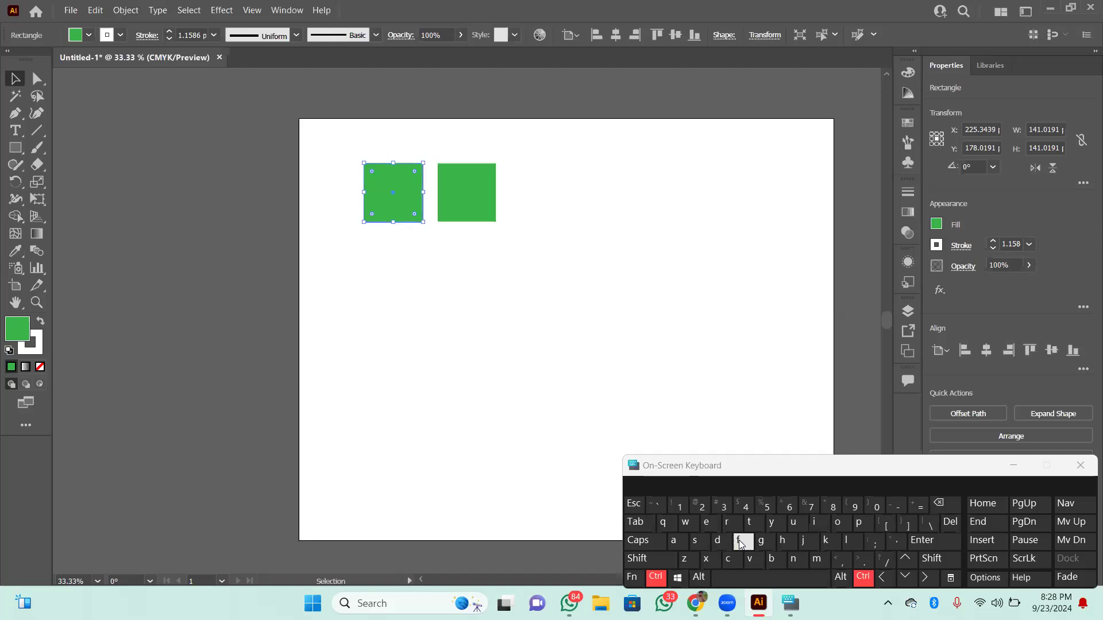
click(724, 540)
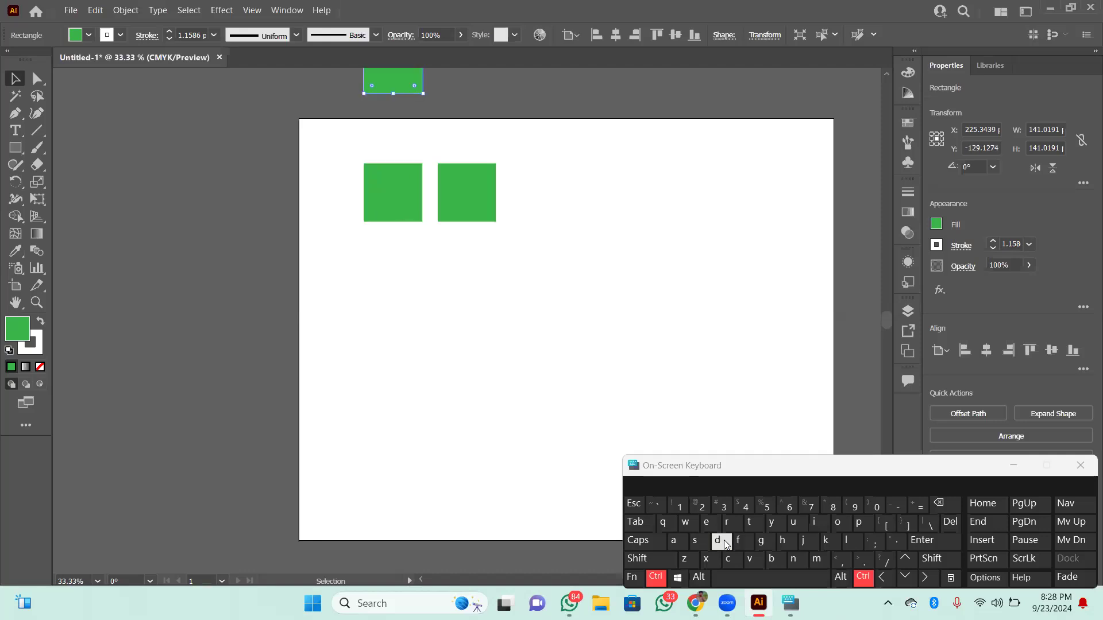
click(723, 540)
Step: Bring the copy from above the artboard down into the row as the third square, beside the second one
key(ctrl+minus)
key(ctrl+minus)
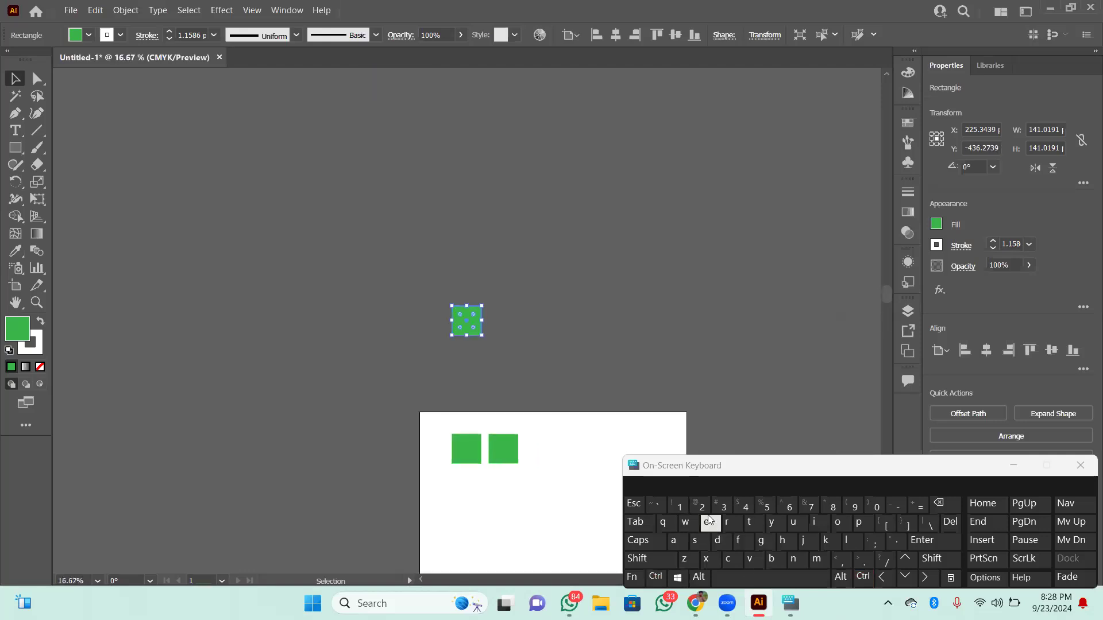
key(ctrl+plus)
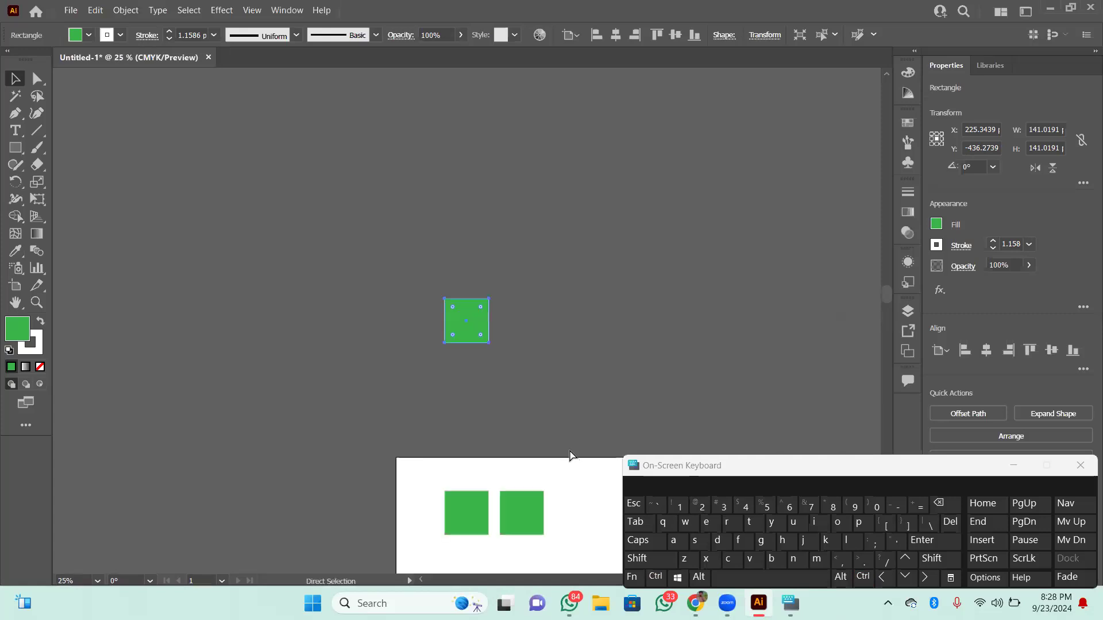
key(ctrl+plus)
scroll(447, 423, down, 3)
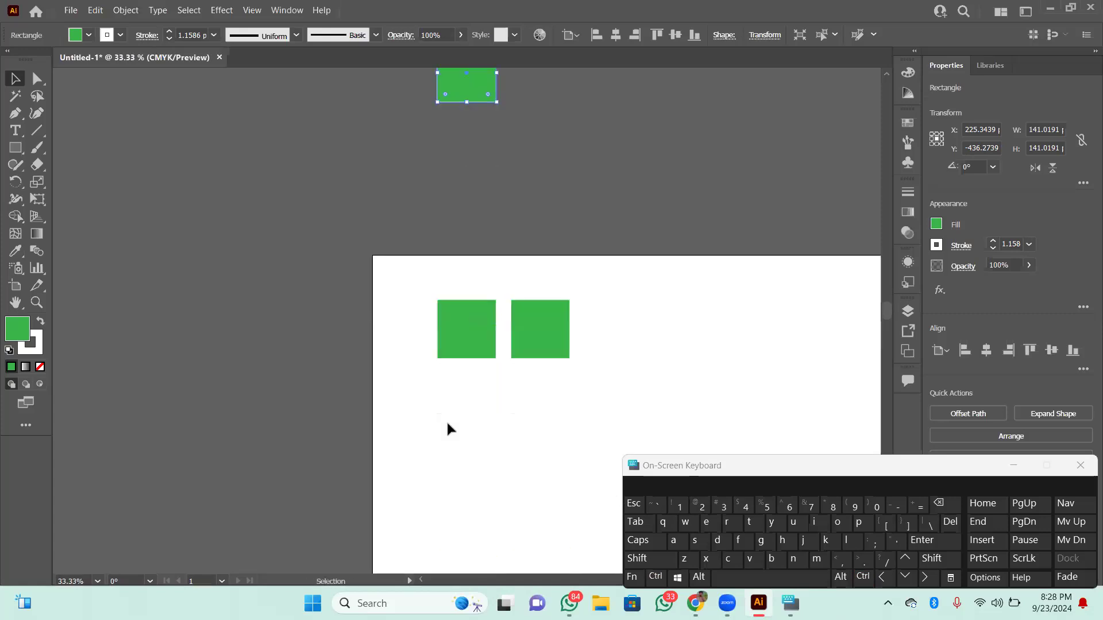
drag(483, 101, 625, 354)
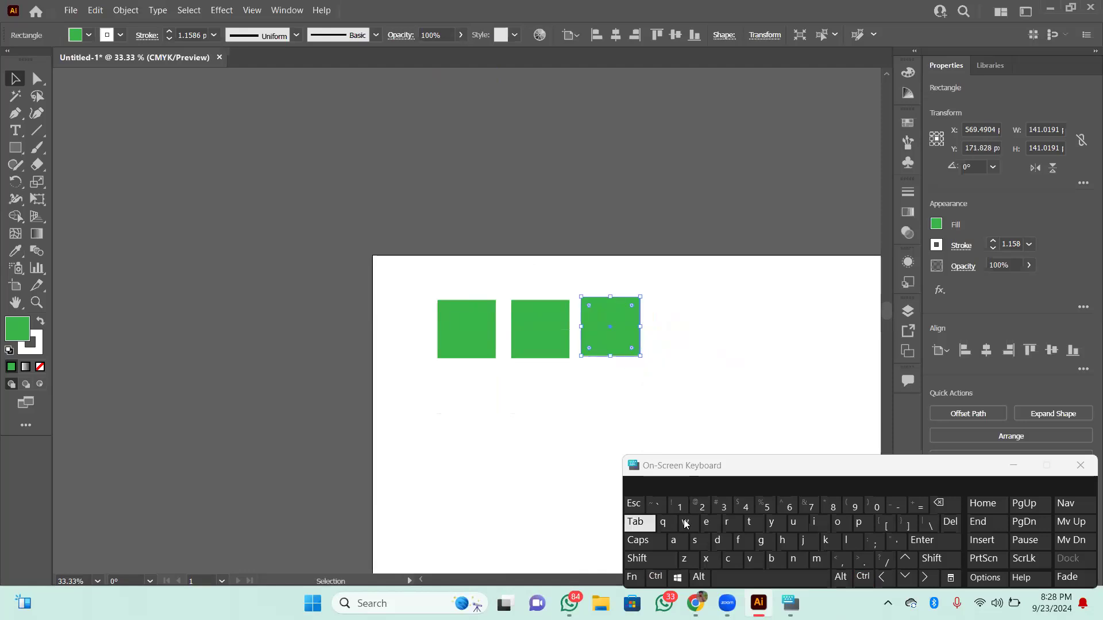
Step: Repeat the last transformation on the third square and reposition it level with the other two squares
key(ctrl)
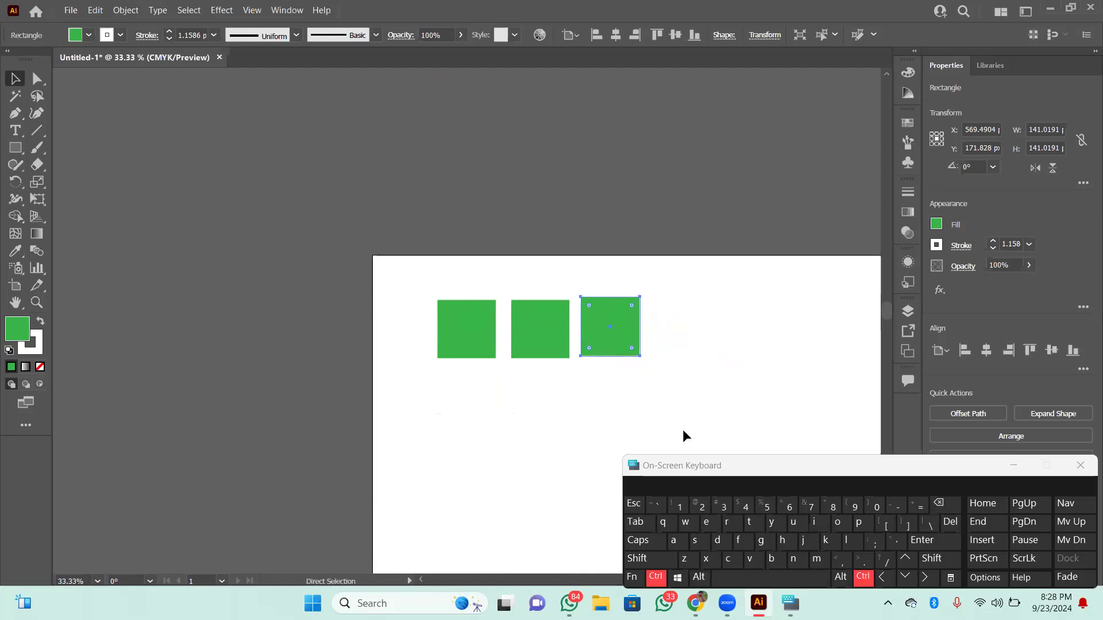
click(726, 549)
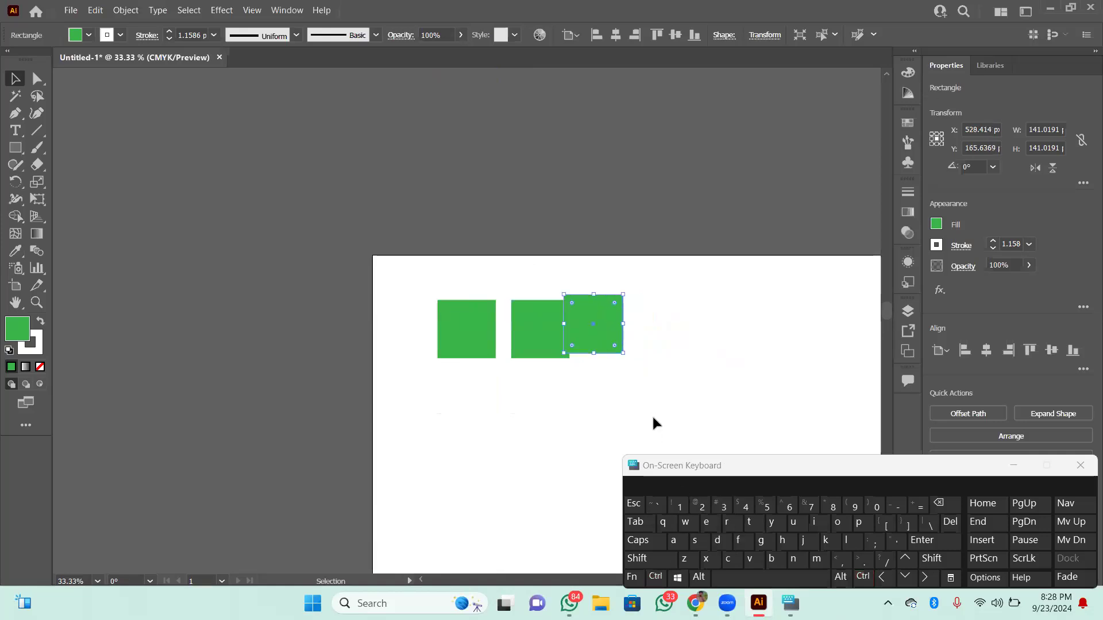
mouse_move(608, 325)
mouse_down()
mouse_move(705, 348)
mouse_move(623, 329)
mouse_up()
Step: Paste another copy in front over the first square and repeat the last move until the copy is clear of the row
click(744, 540)
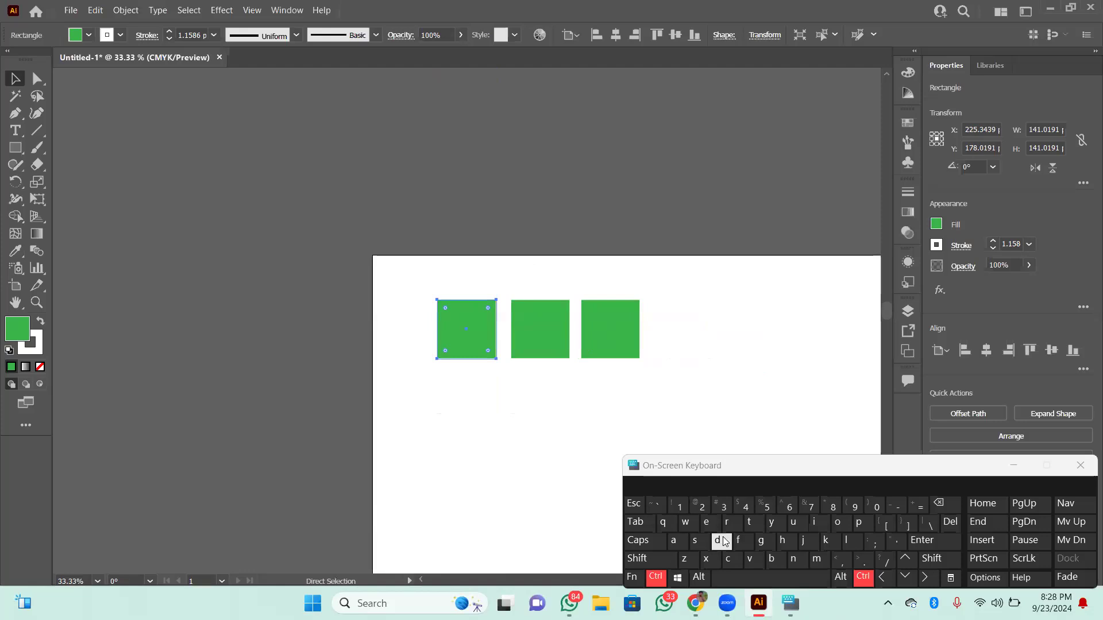
click(721, 540)
click(722, 541)
click(721, 540)
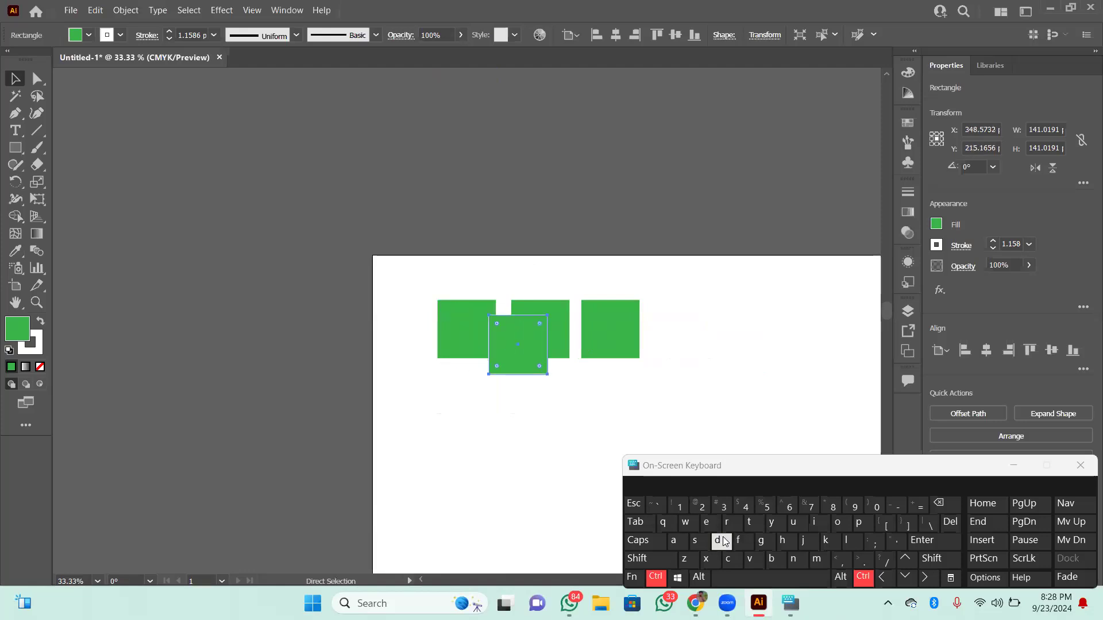
click(722, 541)
click(721, 541)
click(721, 541)
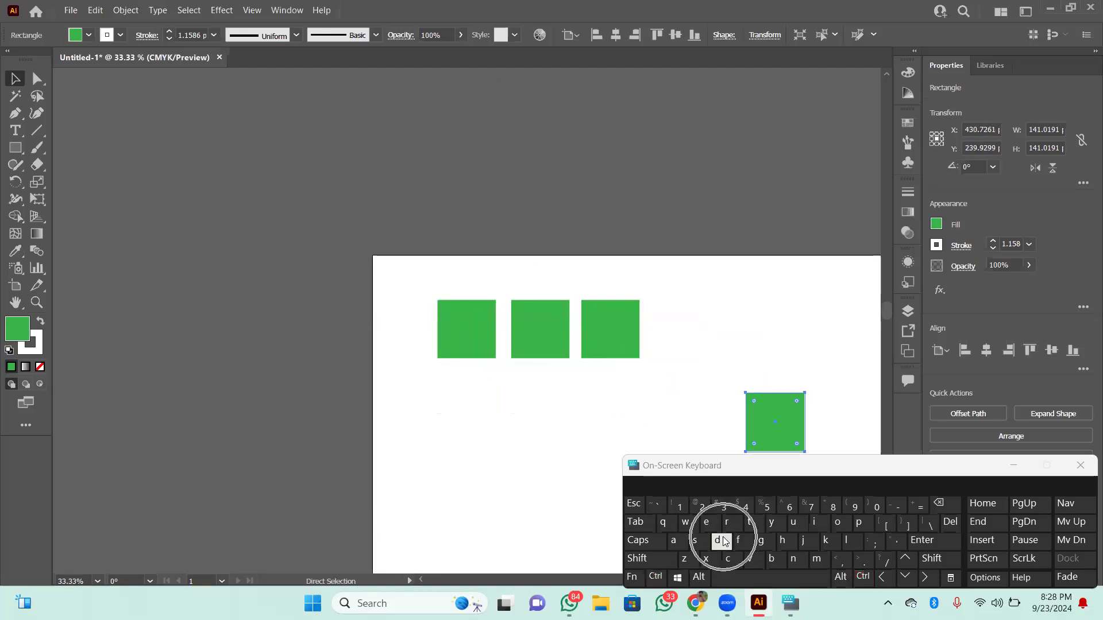
Step: Position the new copy as the fourth square in the row, realign it after repeating the transformation, and deselect it
drag(816, 428, 666, 325)
click(696, 364)
key(ctrl)
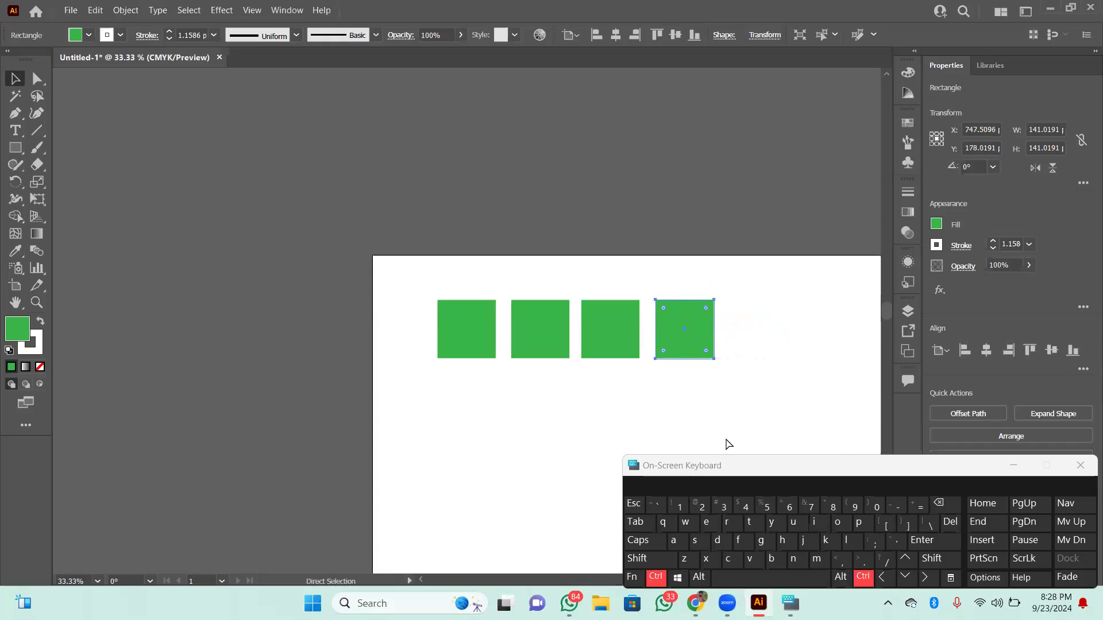
click(718, 540)
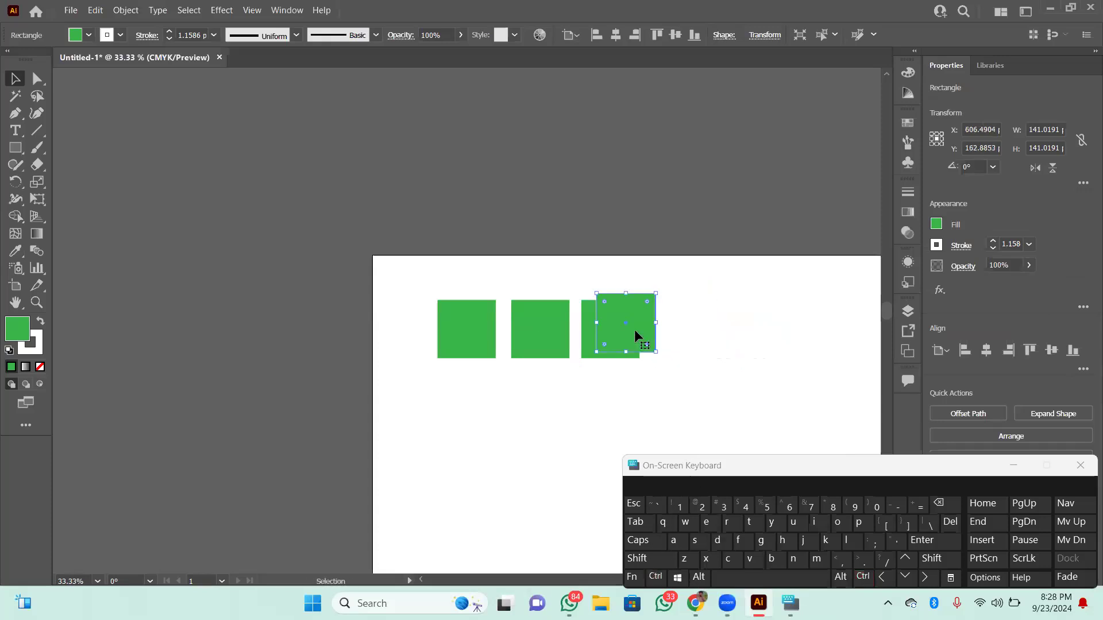
drag(634, 330, 682, 325)
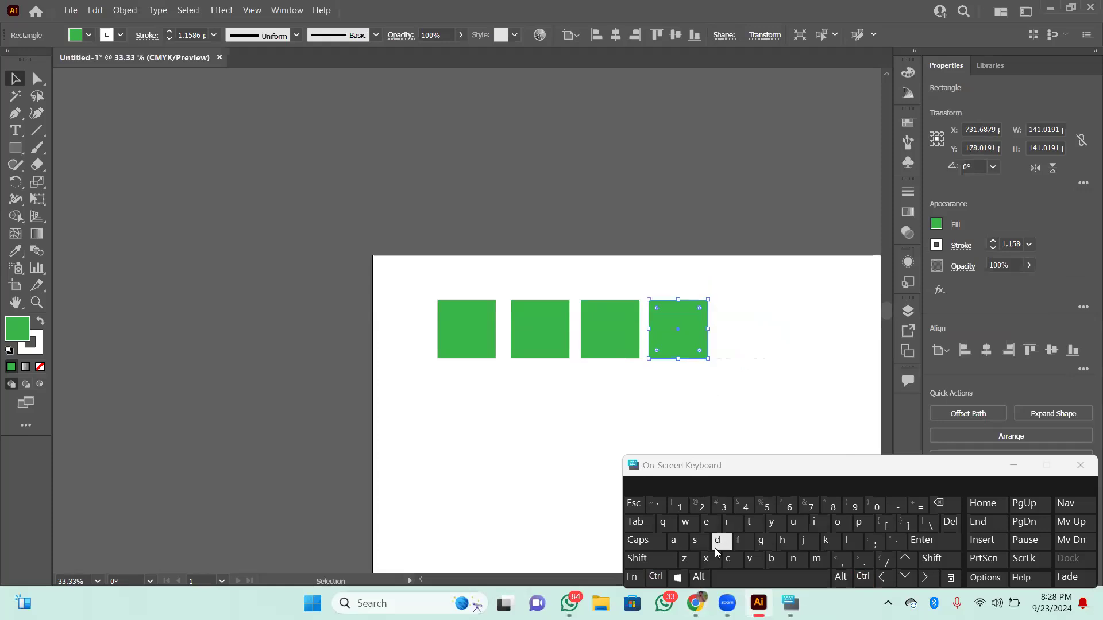
click(236, 298)
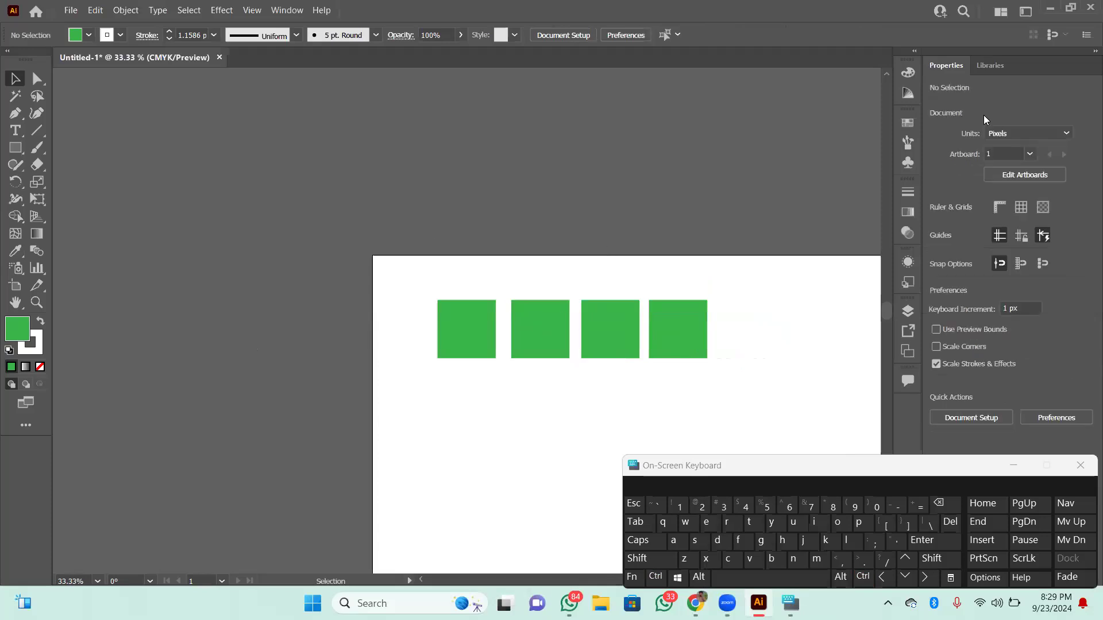
Step: Fill the second, third and fourth squares with black, red and yellow swatches respectively, leaving the first one green
click(561, 320)
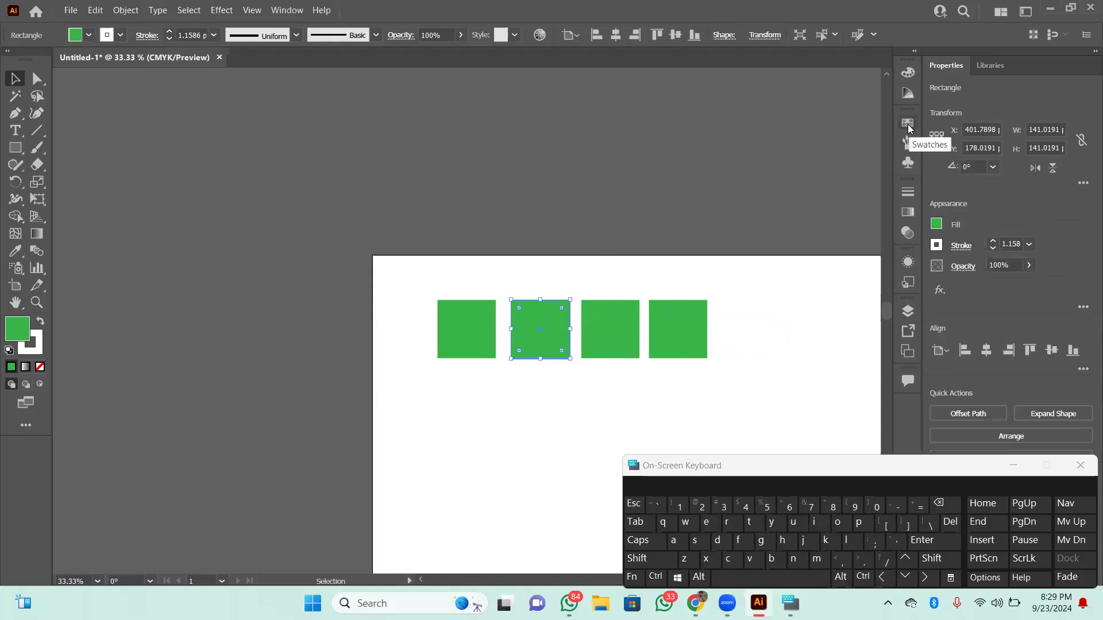
click(909, 122)
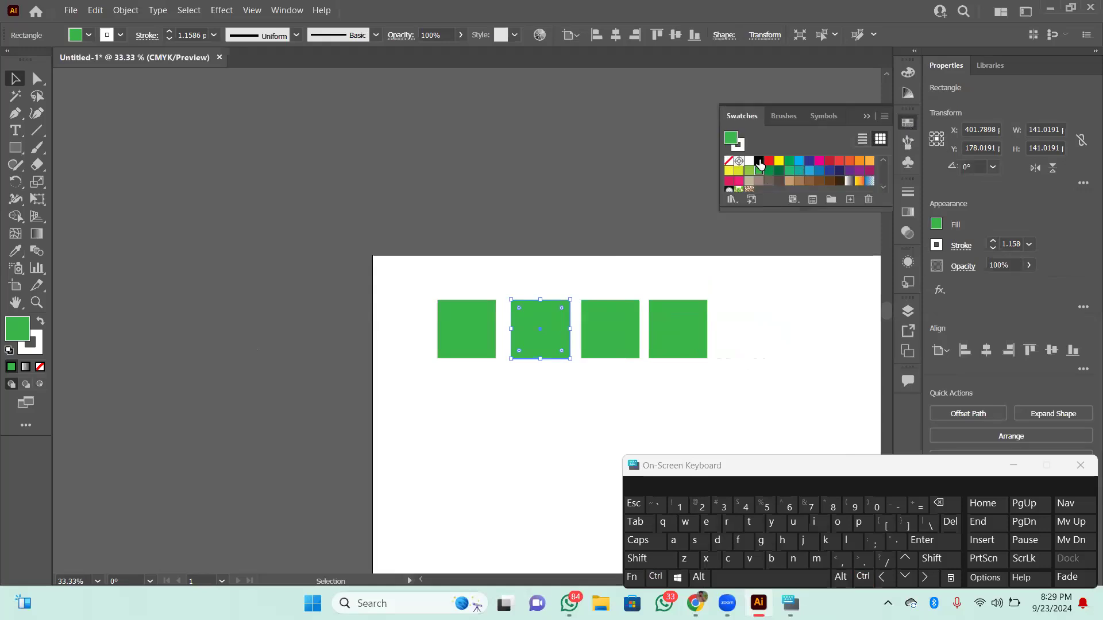
click(759, 161)
click(627, 308)
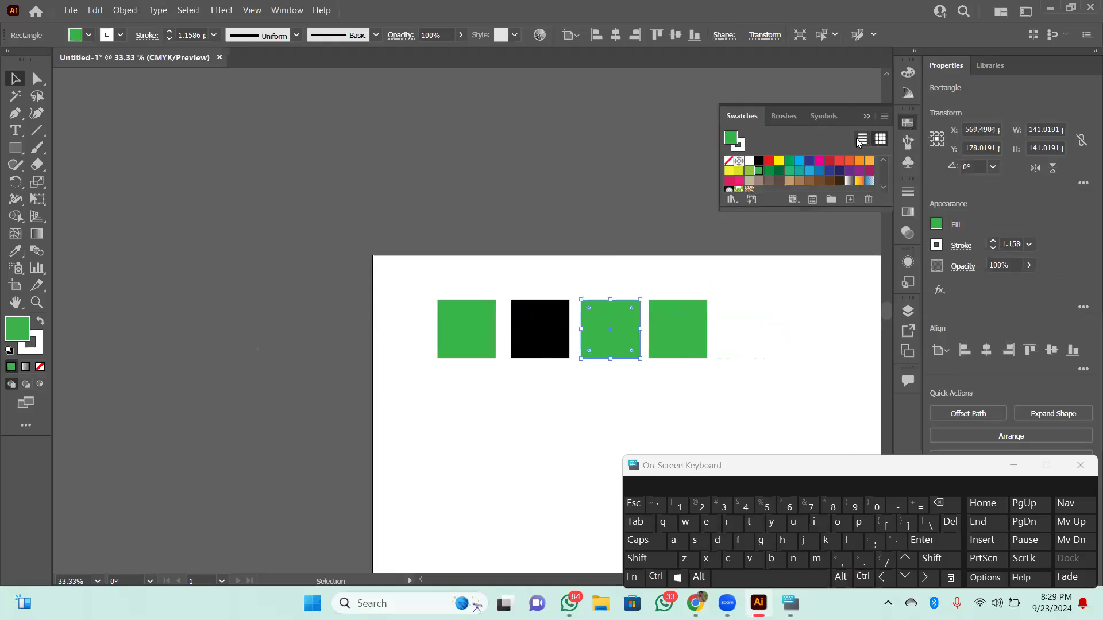
click(771, 161)
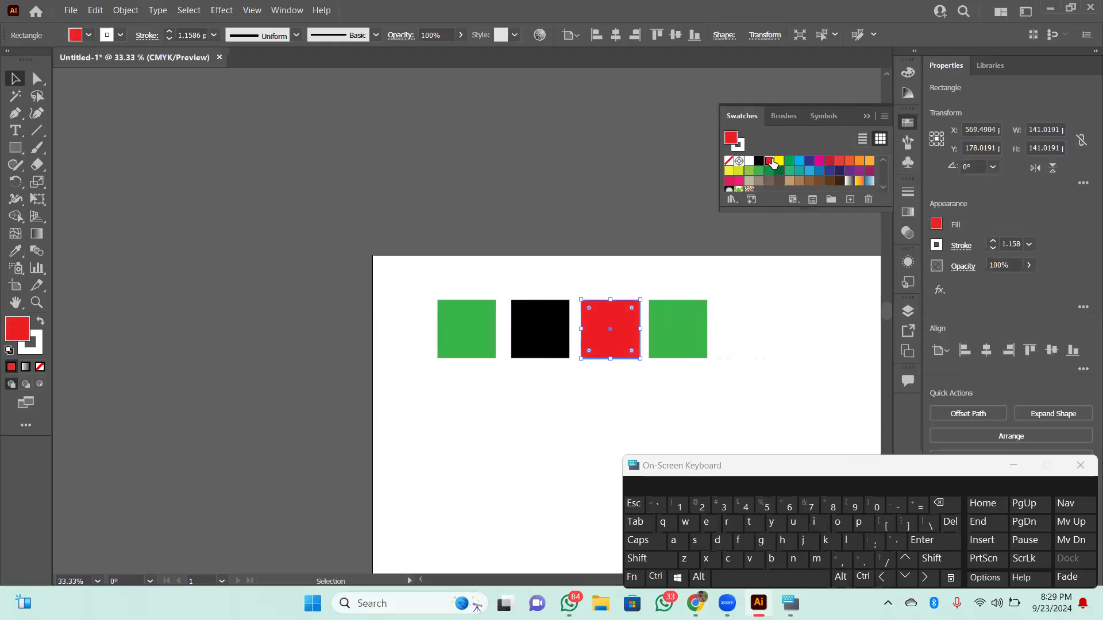
click(684, 348)
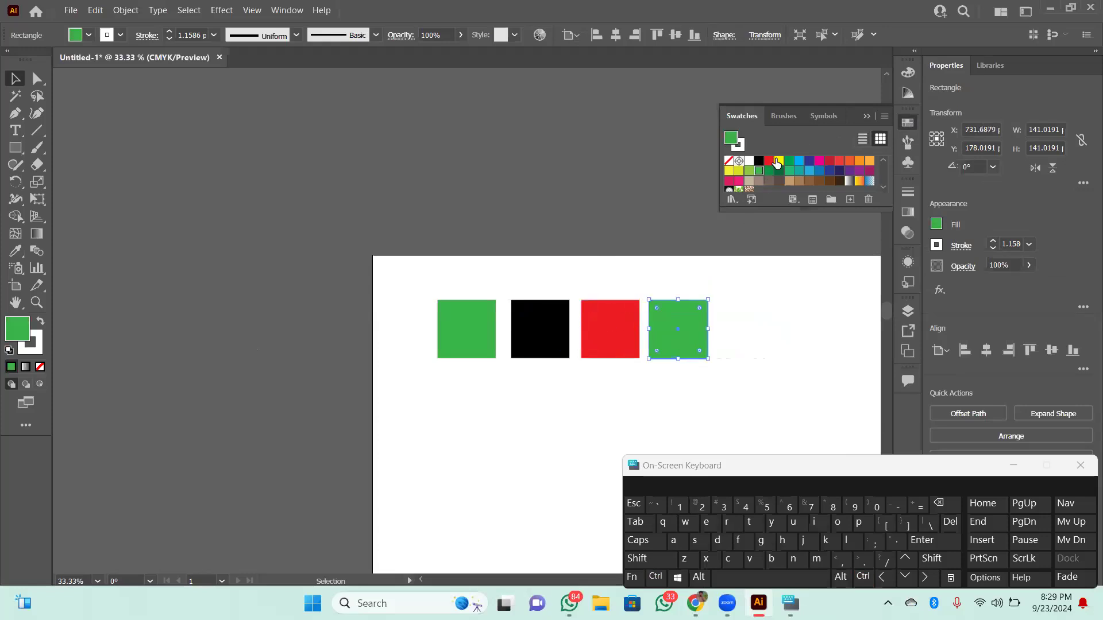
click(779, 161)
click(753, 332)
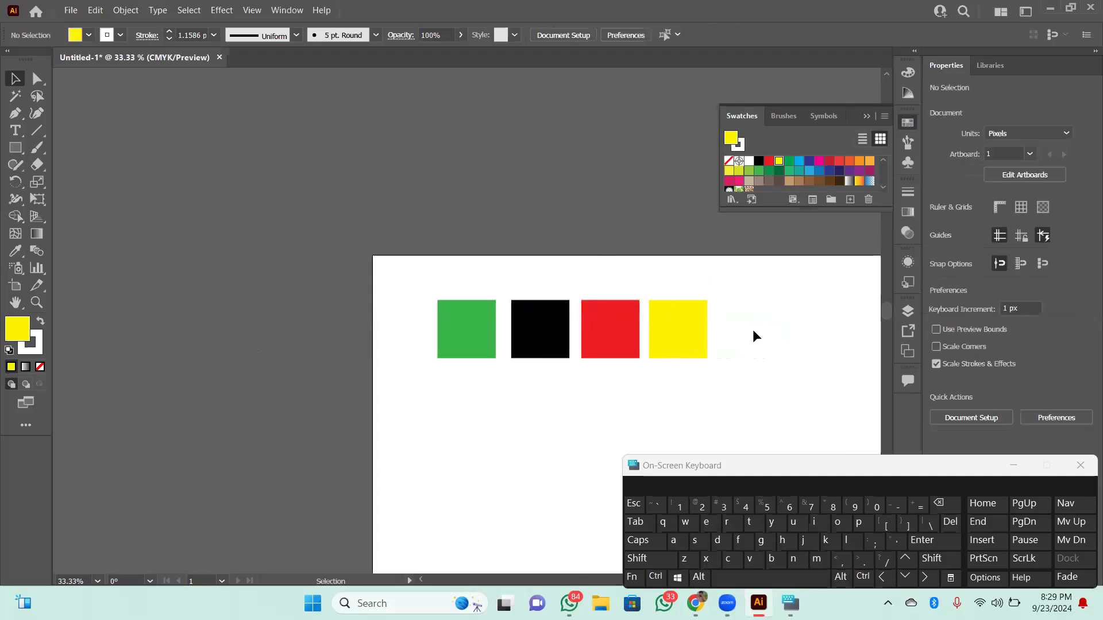
Step: Select all four coloured squares and duplicate them as a second row directly below the first
drag(419, 293, 707, 373)
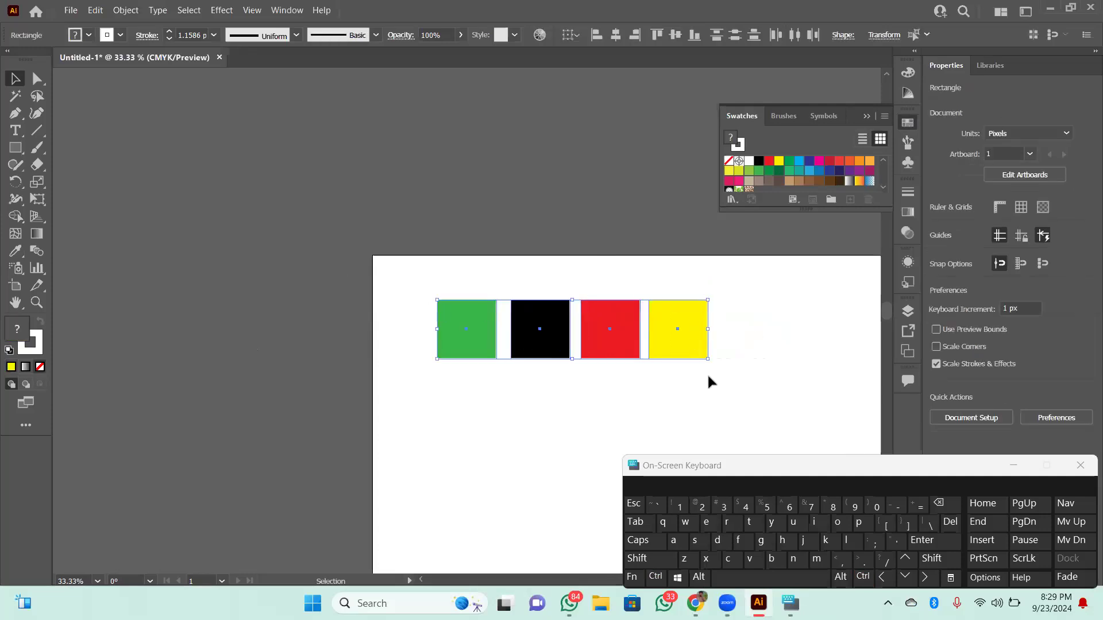
click(698, 577)
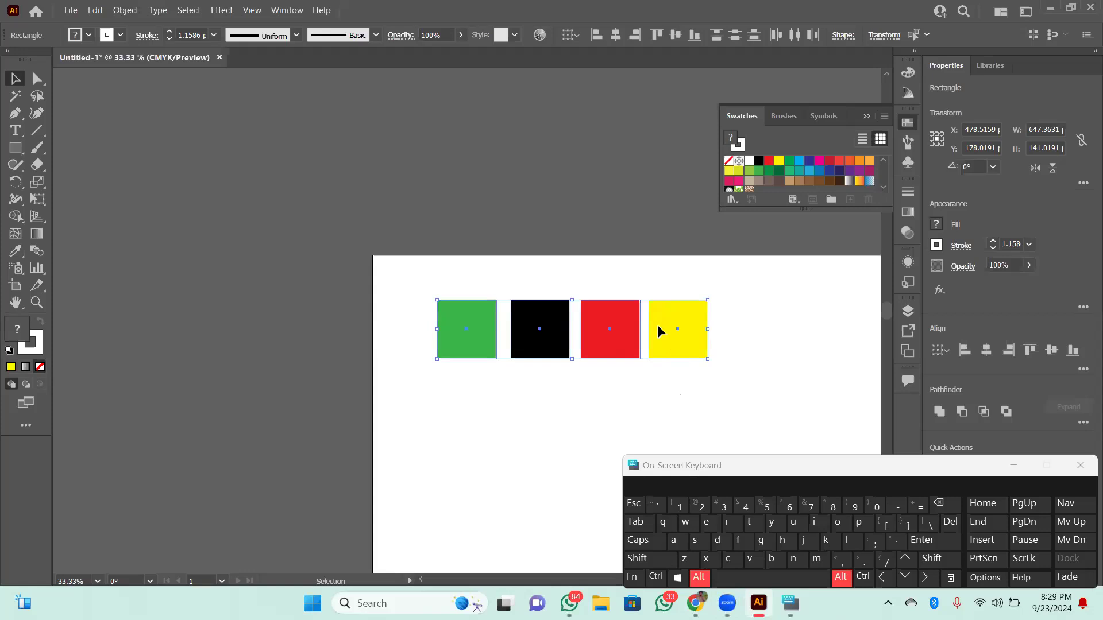
drag(657, 326, 661, 402)
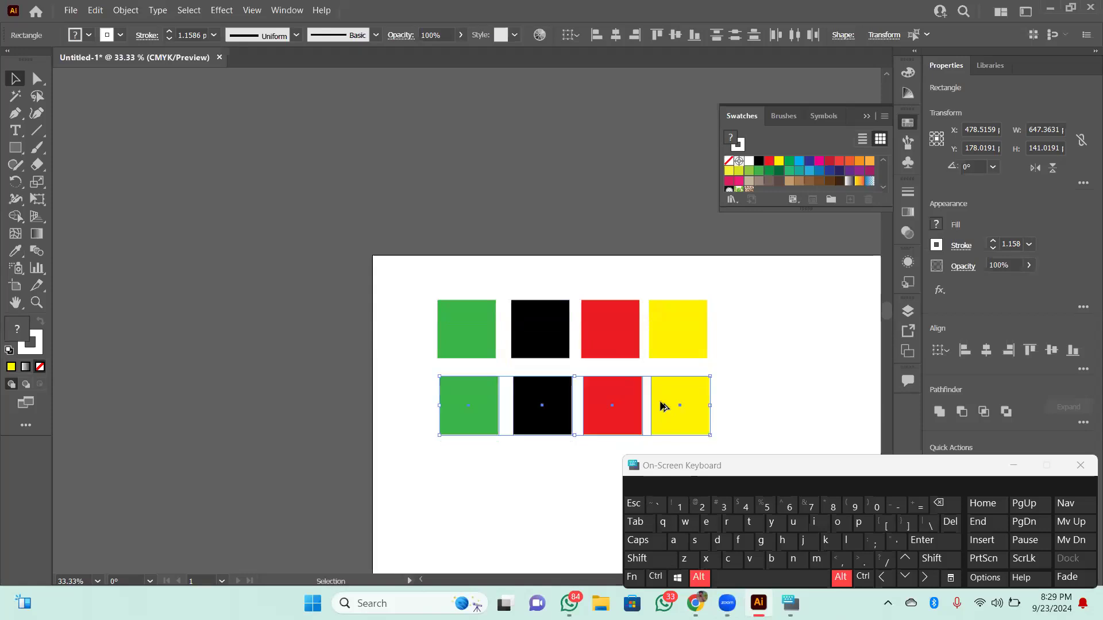
Step: Select the red square in the second row and frame both rows of squares in the view at 33.33% zoom
scroll(661, 403, down, 7)
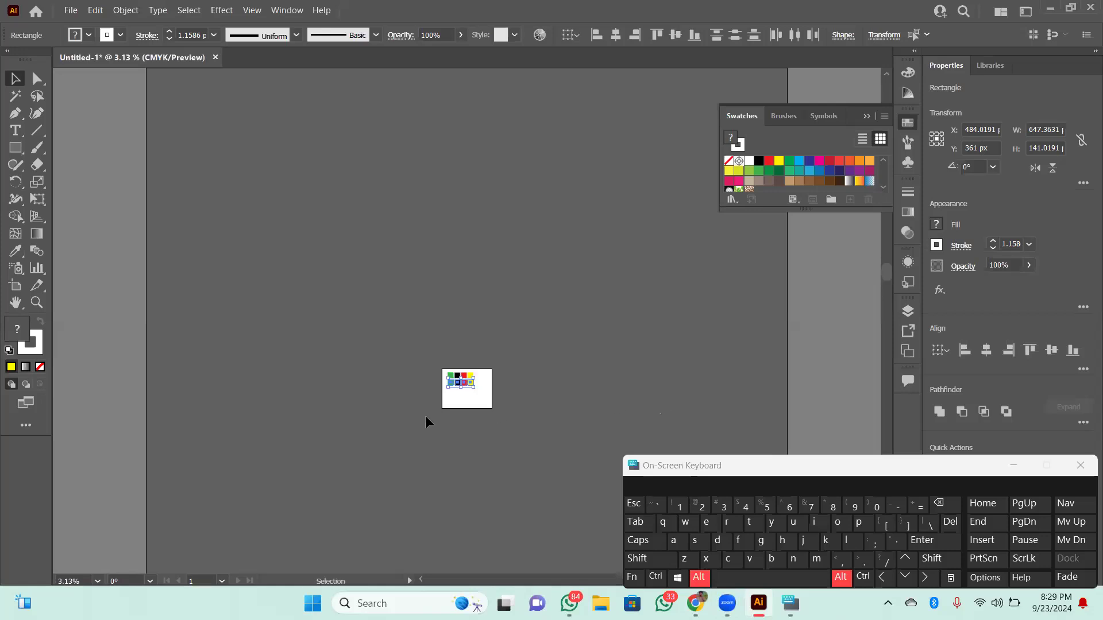
click(468, 404)
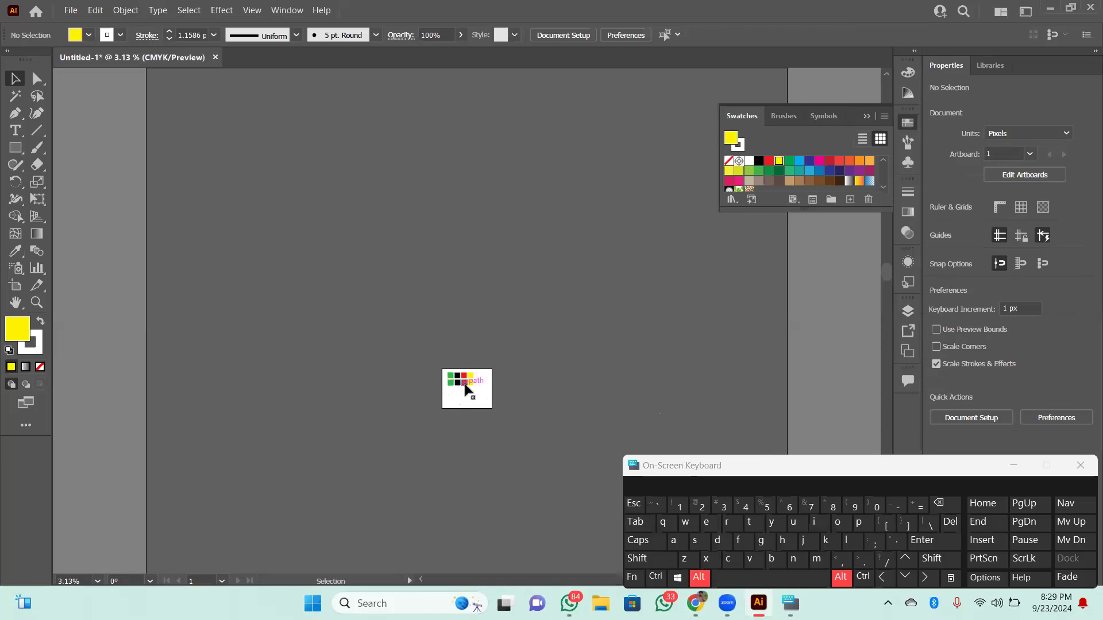
click(465, 384)
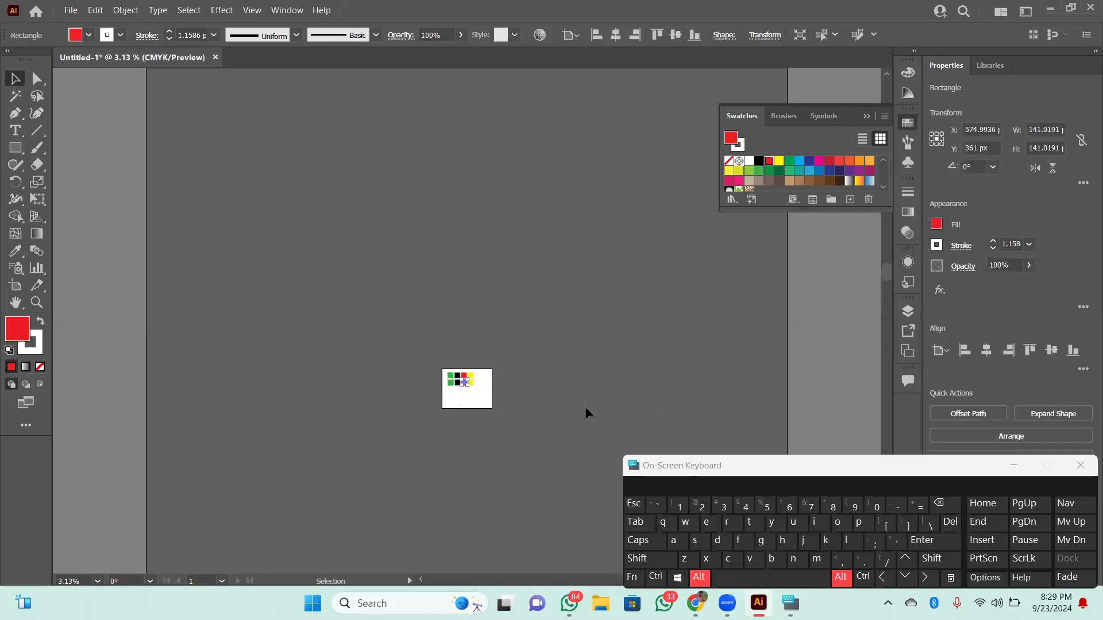
key(ctrl+equal)
key(ctrl+equal)
key(ctrl+equal)
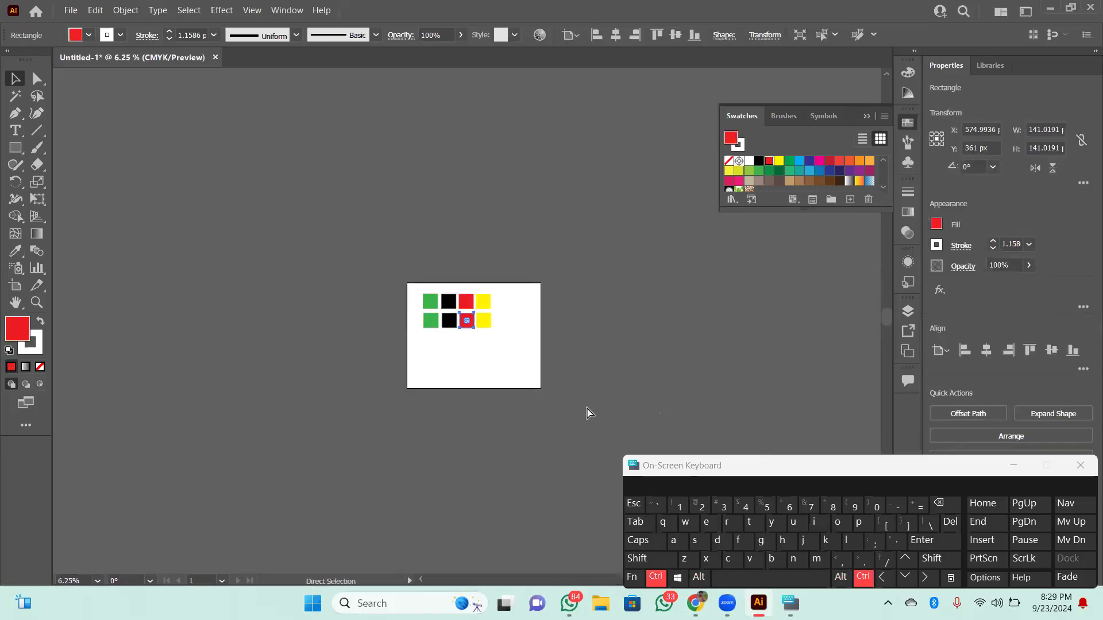
key(ctrl+equal)
key(ctrl+equal)
key(ctrl+equal)
key(ctrl+equal)
key(ctrl+equal)
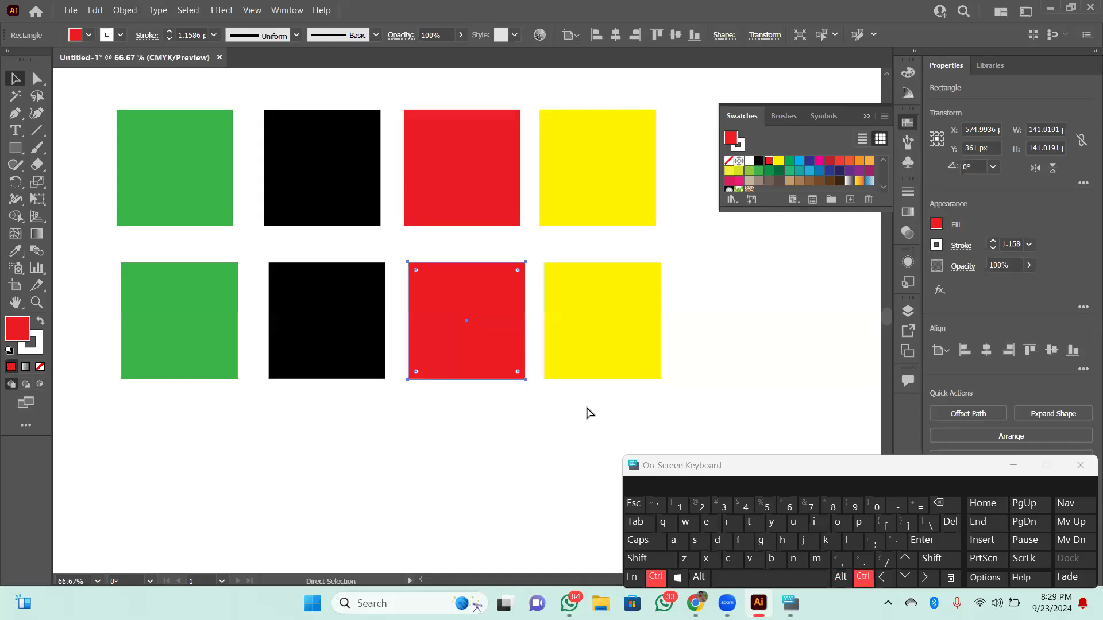
key(ctrl+minus)
key(ctrl+minus)
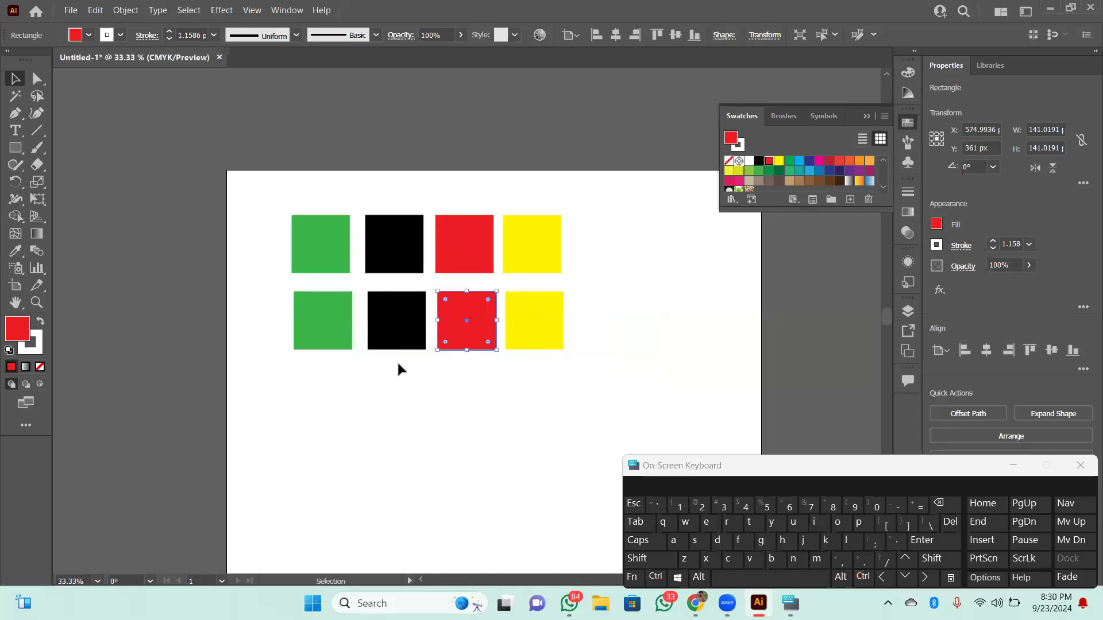
Step: Repeat the last transformation from the second-row green square to add three more green squares below it
click(398, 364)
drag(260, 336, 585, 322)
click(650, 584)
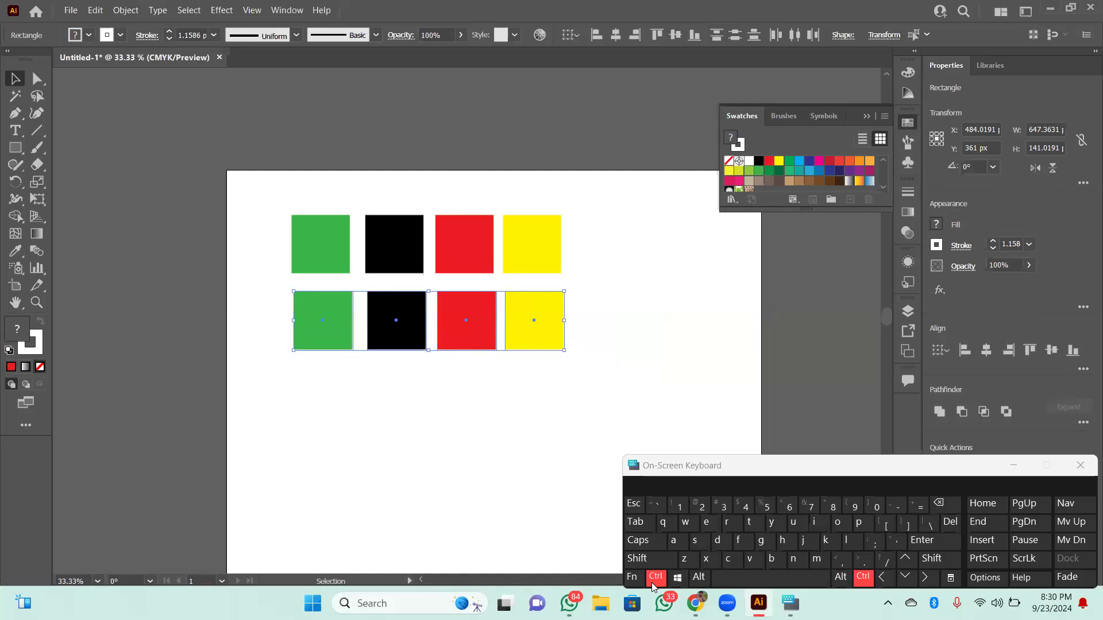
key(ctrl+z)
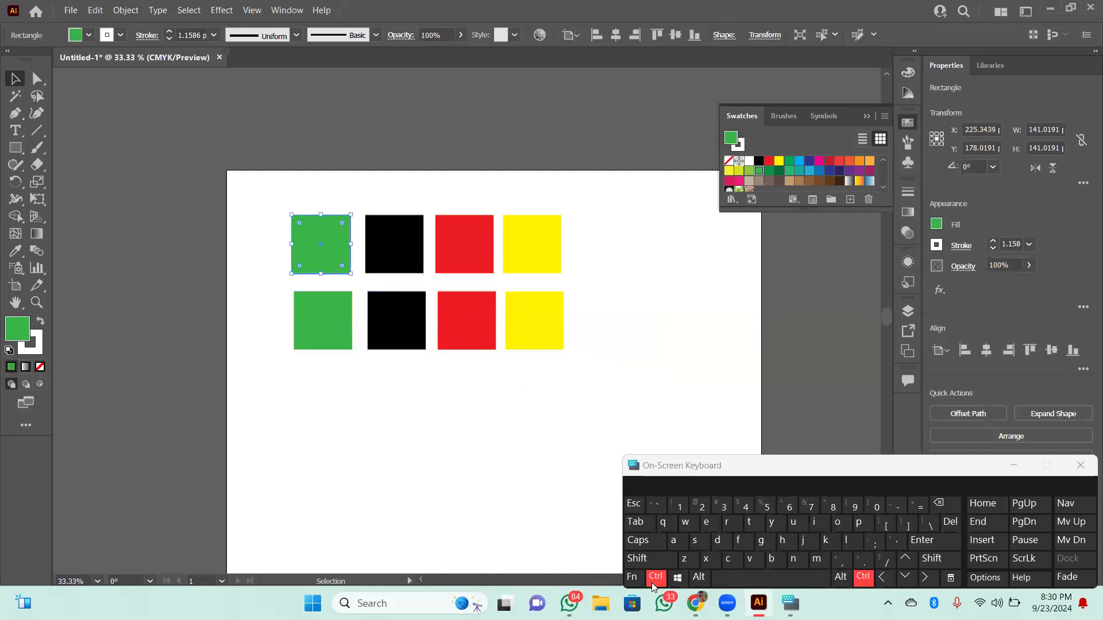
click(717, 547)
click(717, 548)
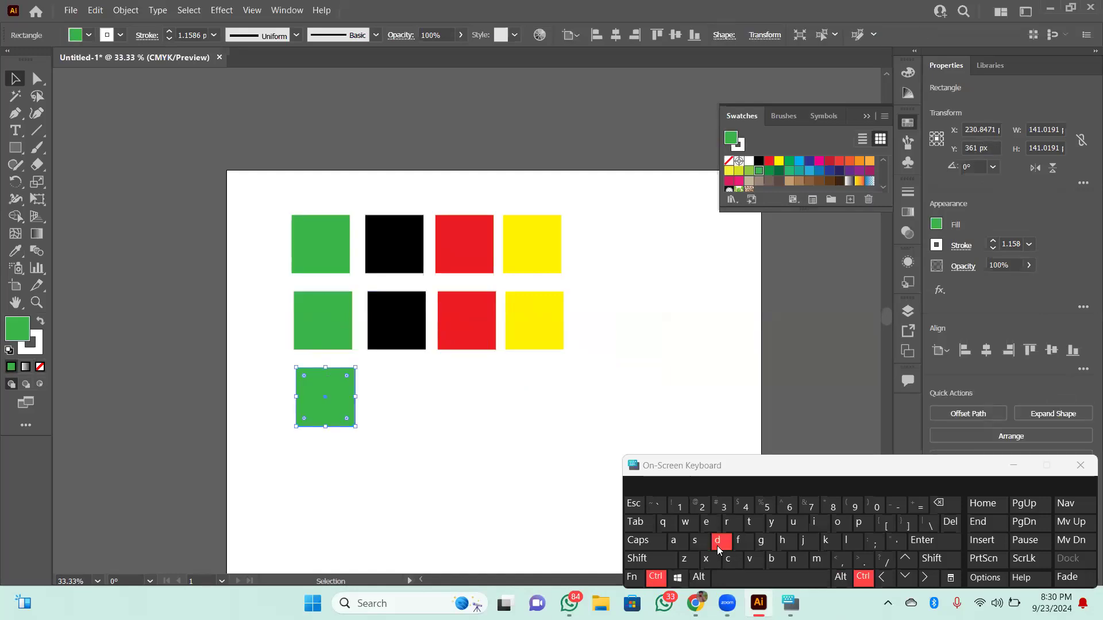
click(718, 548)
click(717, 547)
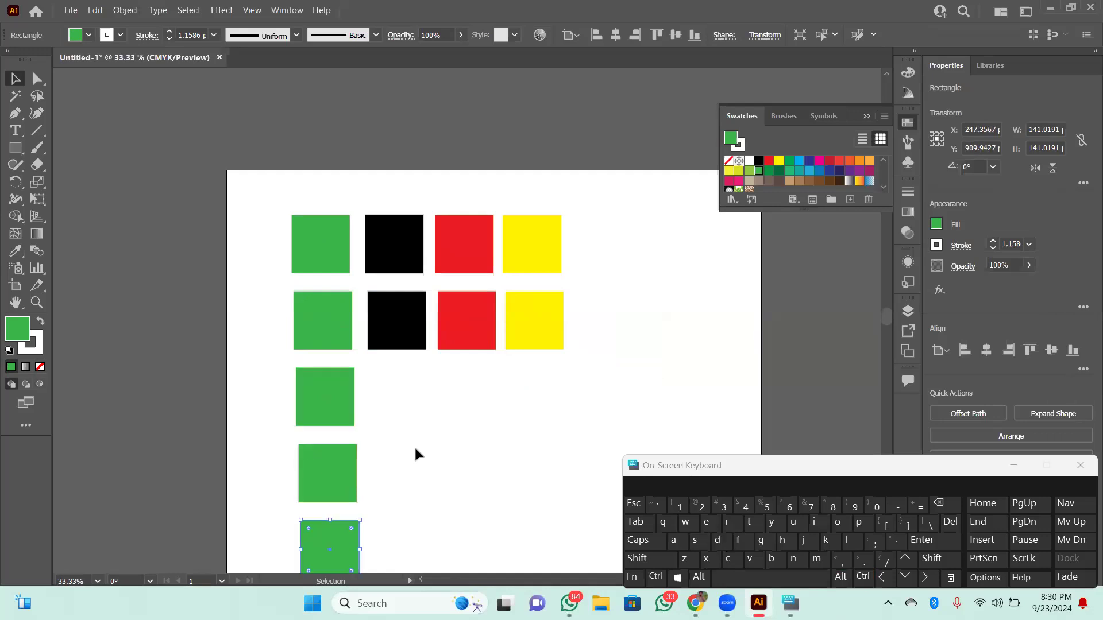
scroll(415, 446, down, 2)
scroll(414, 454, up, 1)
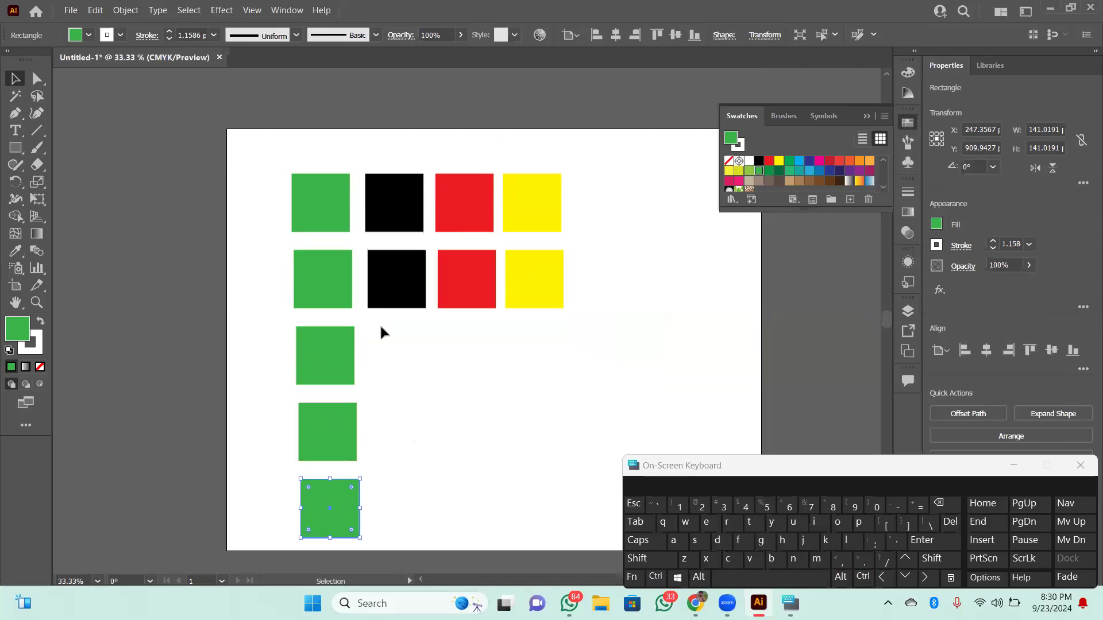
Step: Repeat the transformation from the second-row black square to add three black copies below it
click(419, 282)
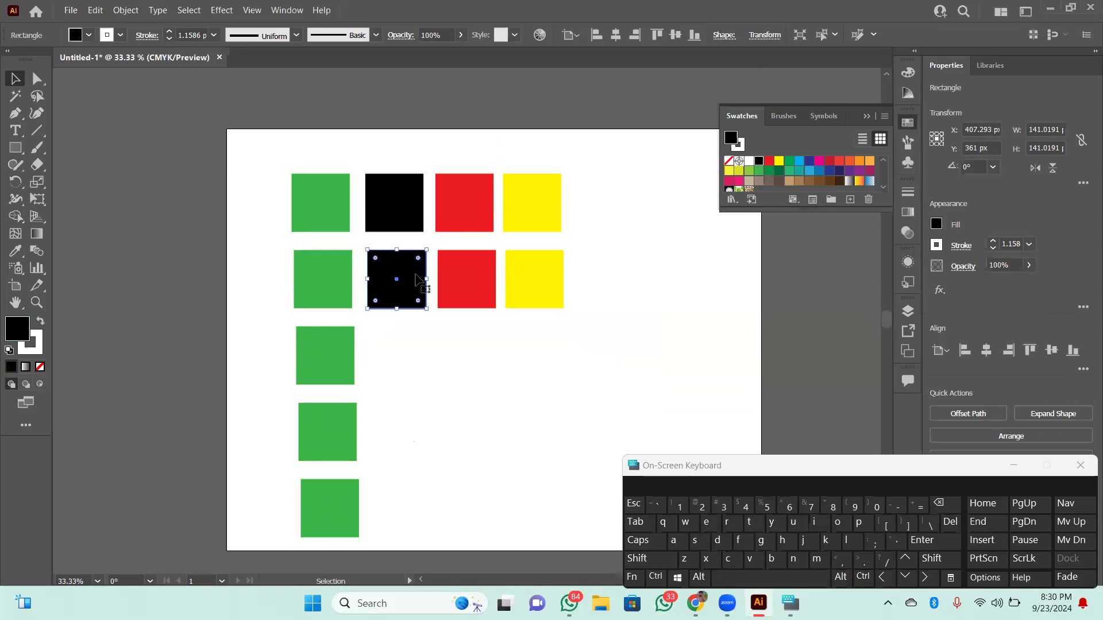
key(ctrl)
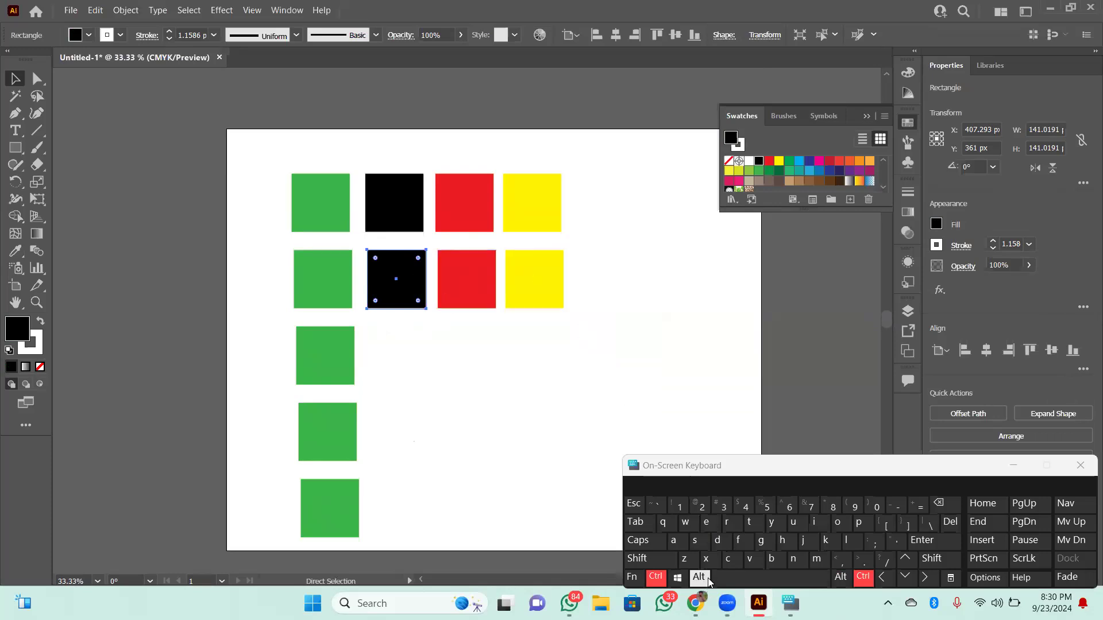
click(721, 543)
click(721, 543)
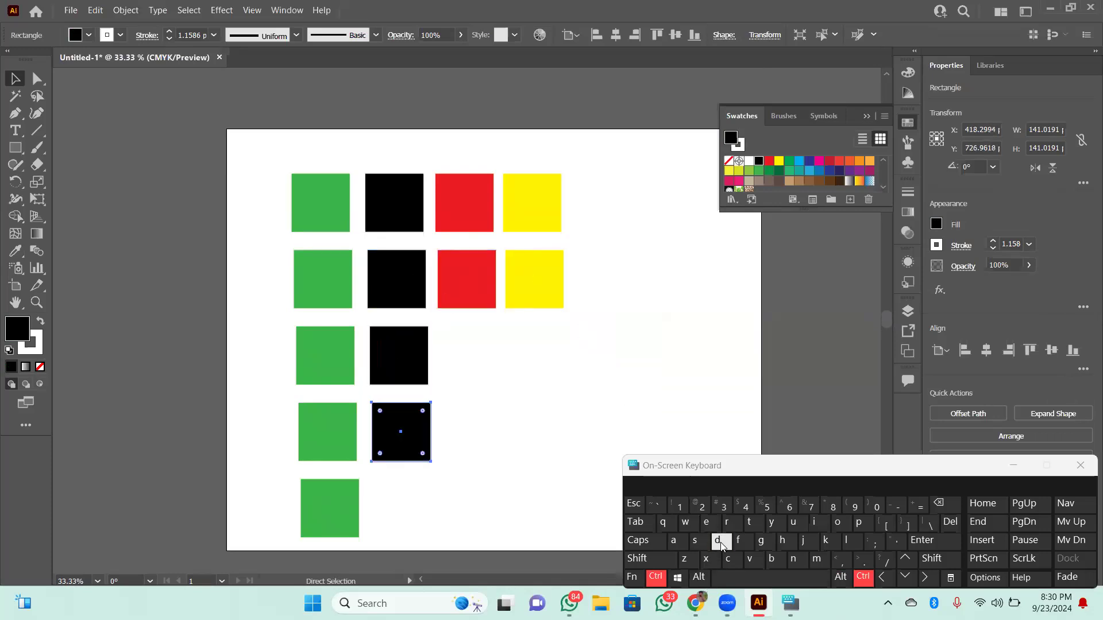
click(720, 542)
Step: Extend the red column with three more squares by transforming the second-row red square again
ctrl+click(458, 270)
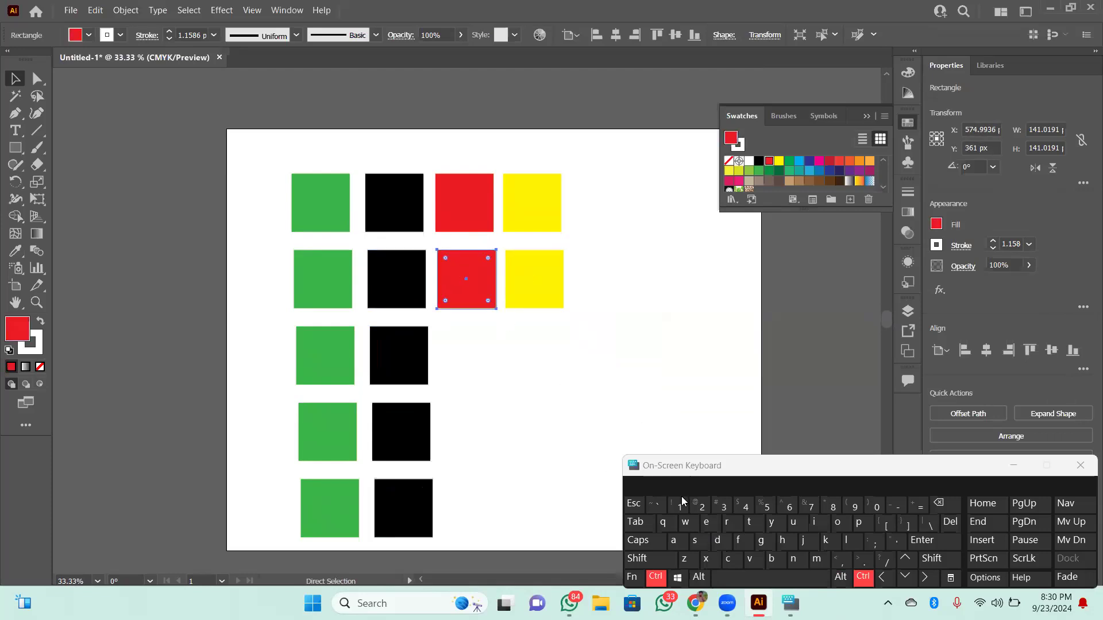
click(716, 542)
click(716, 543)
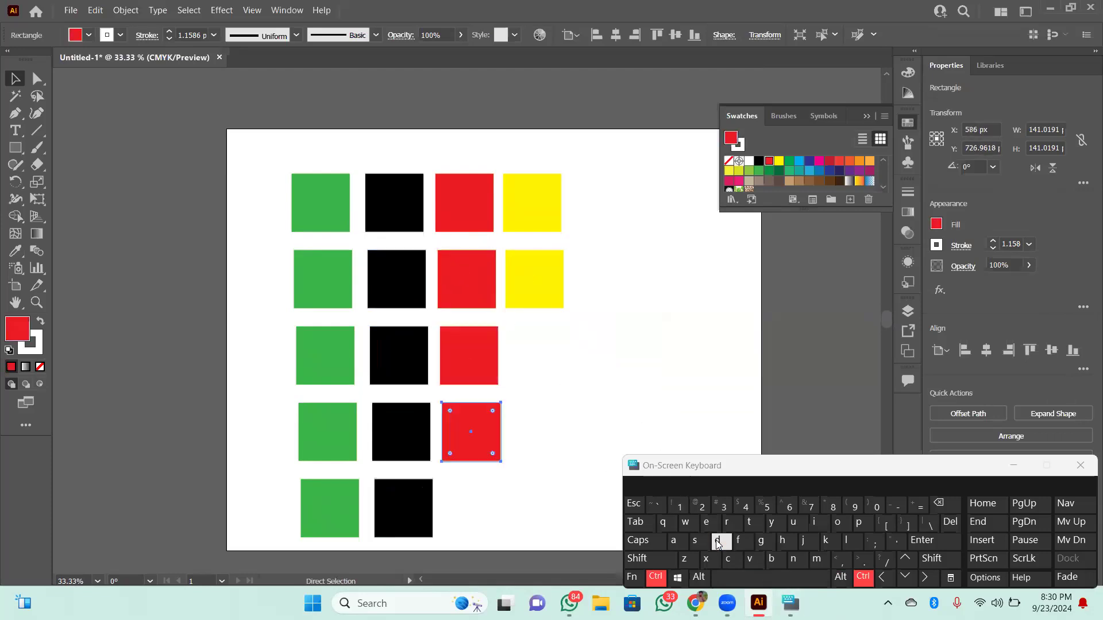
click(717, 542)
Step: Select the whole second-row yellow square, transform it again into three yellow copies below, and deselect
click(513, 280)
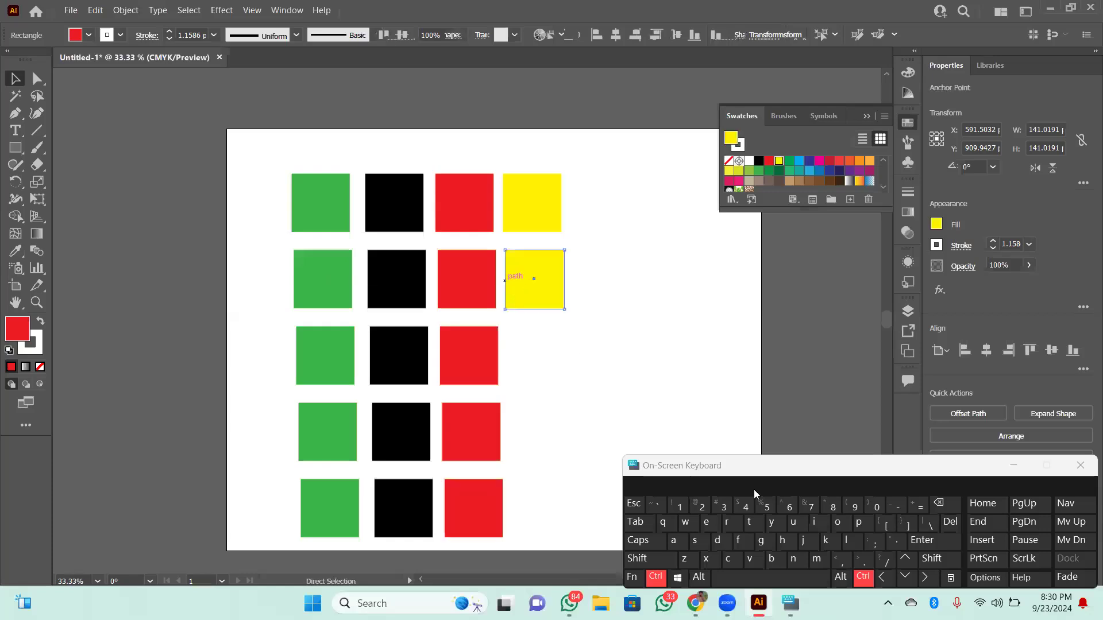
click(717, 543)
click(717, 543)
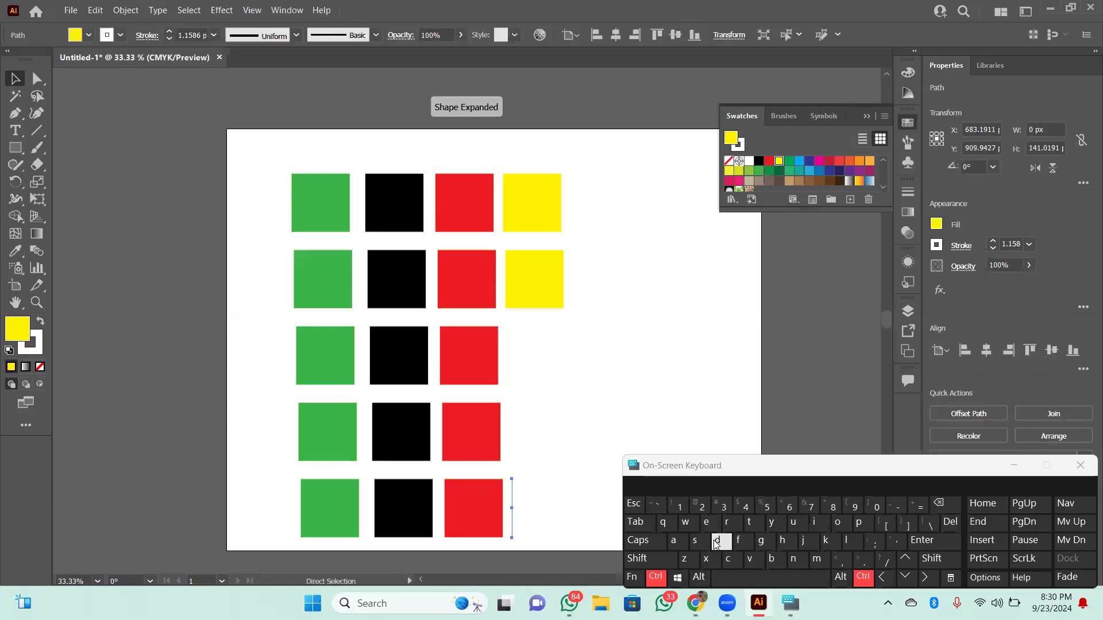
click(537, 275)
click(656, 578)
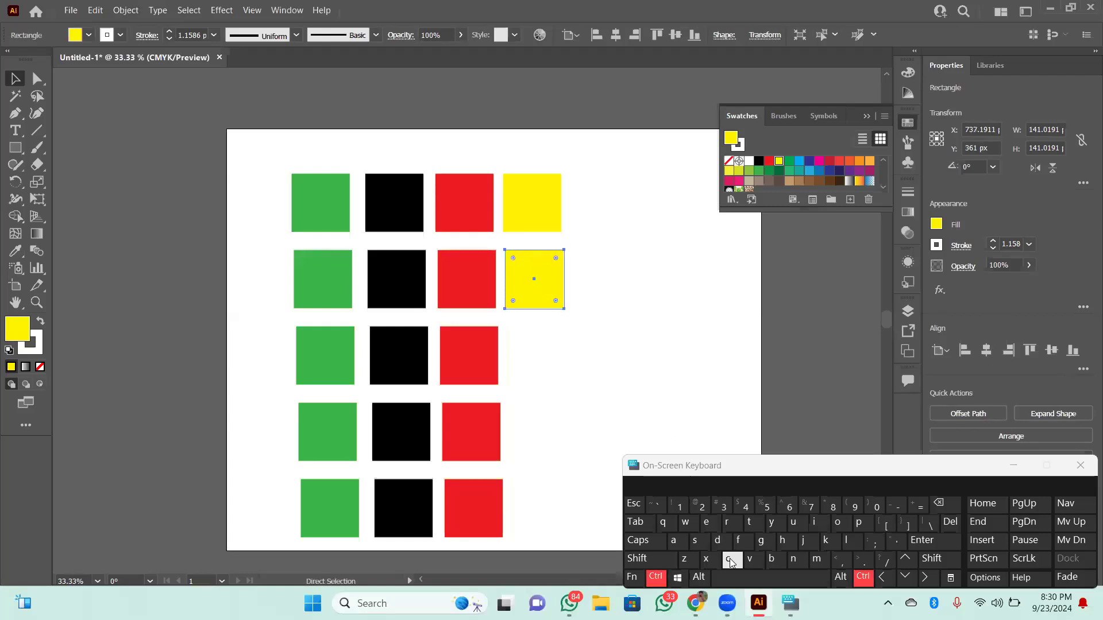
click(719, 544)
click(719, 543)
click(720, 543)
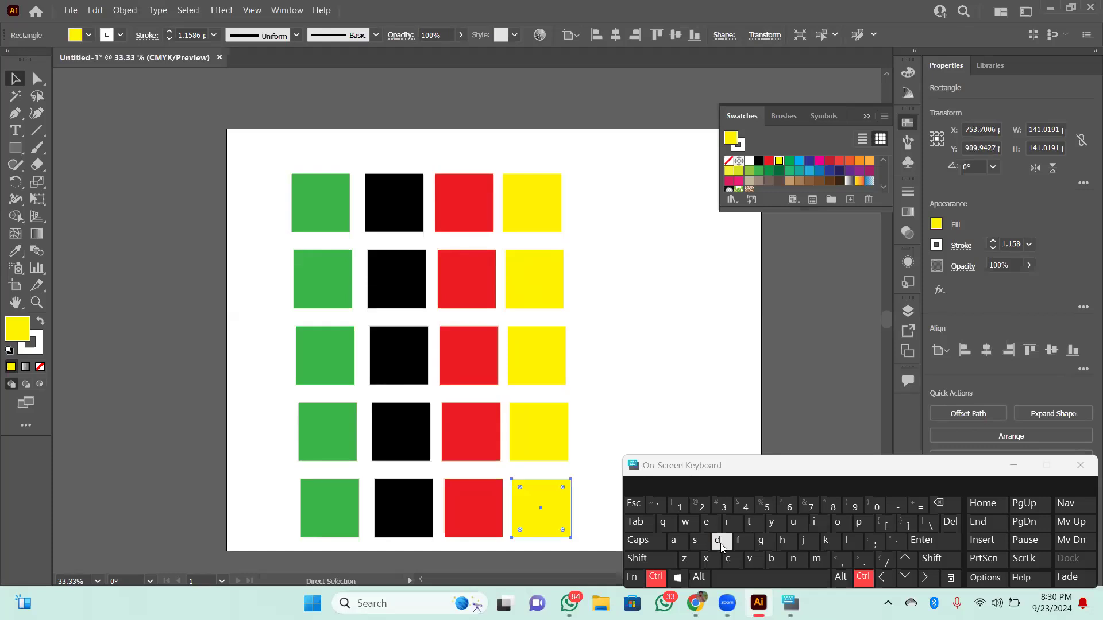
click(274, 254)
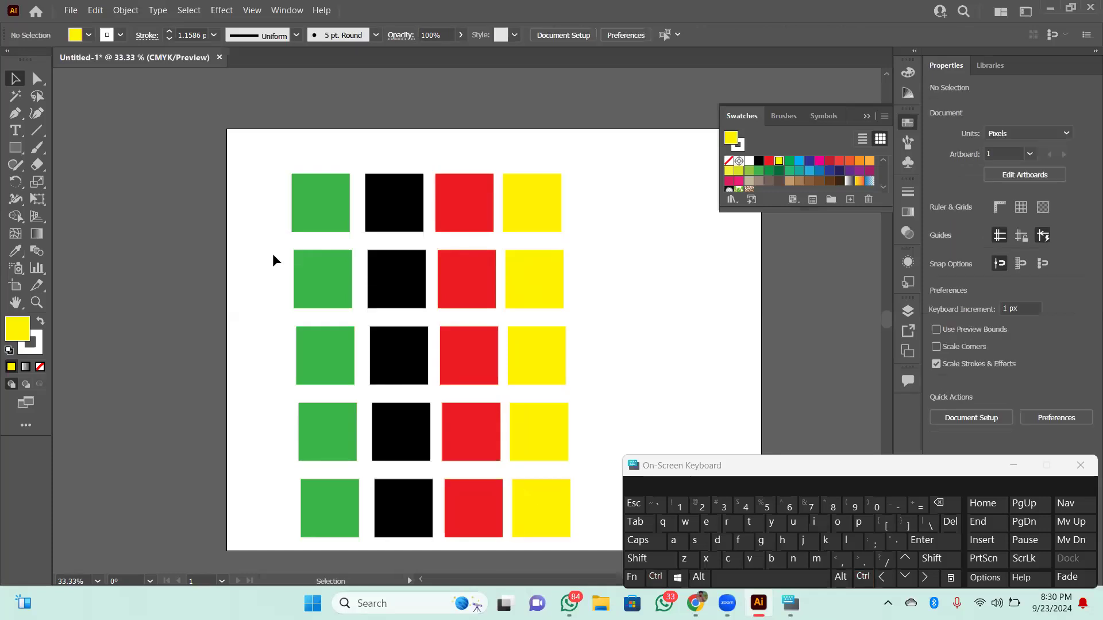
drag(269, 253, 609, 287)
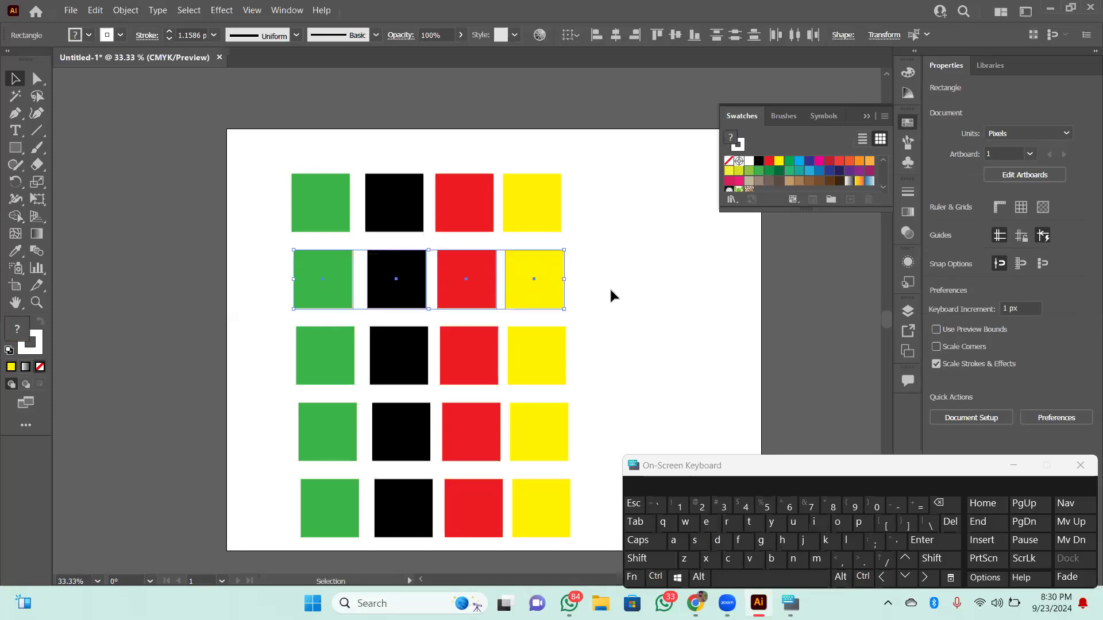
right_click(332, 278)
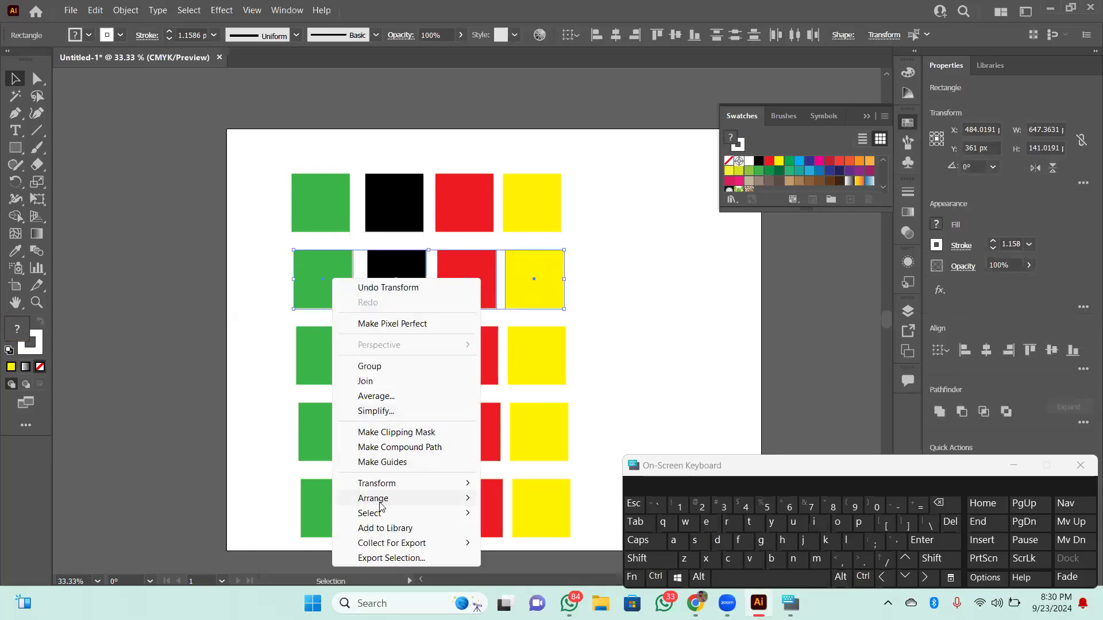
click(252, 293)
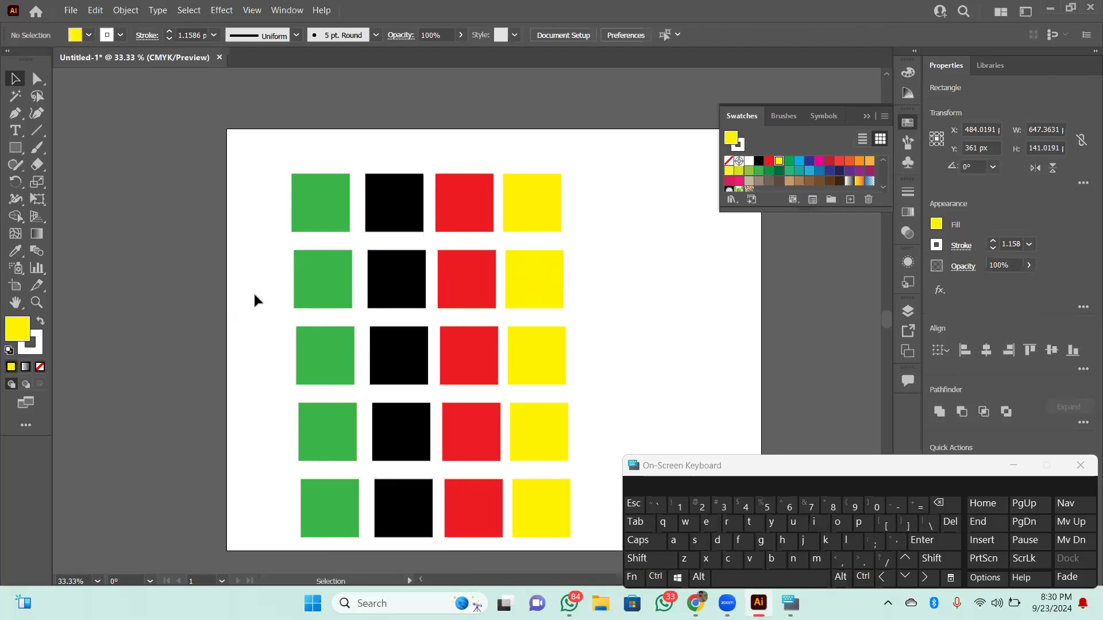
Step: Minimise the on-screen keyboard and reflect the second row of squares across the vertical axis without copying it
drag(261, 261, 606, 281)
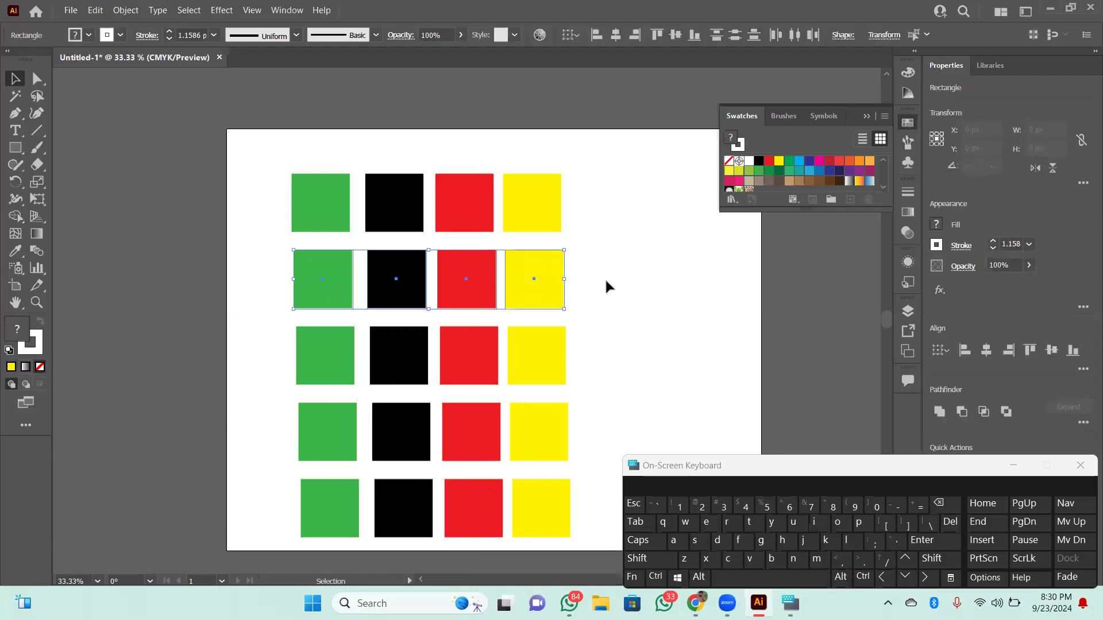
right_click(415, 277)
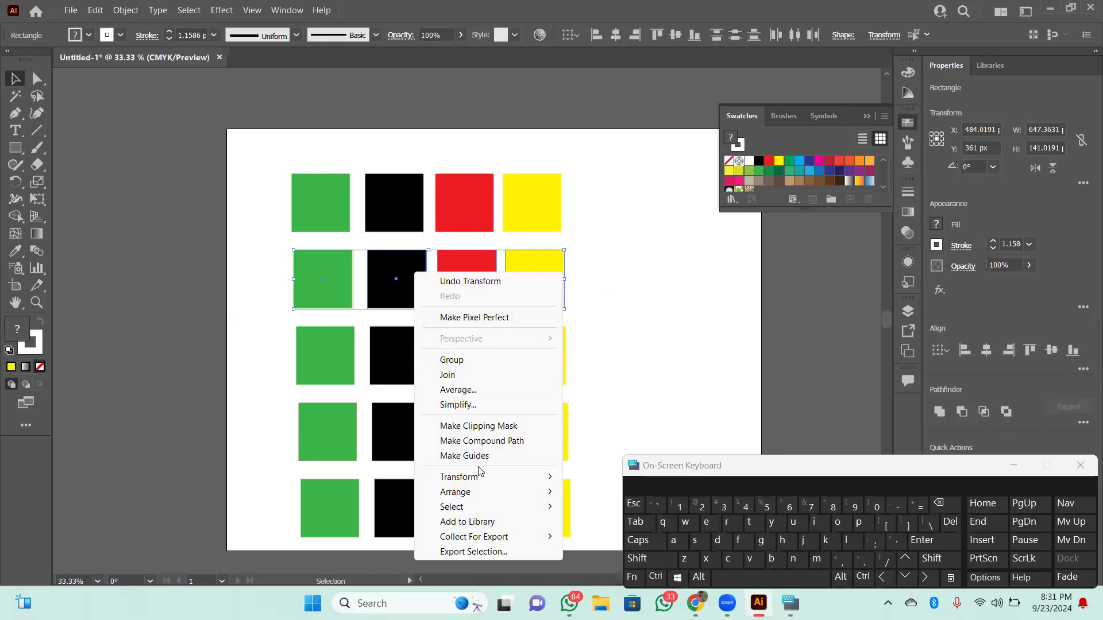
mouse_move(480, 478)
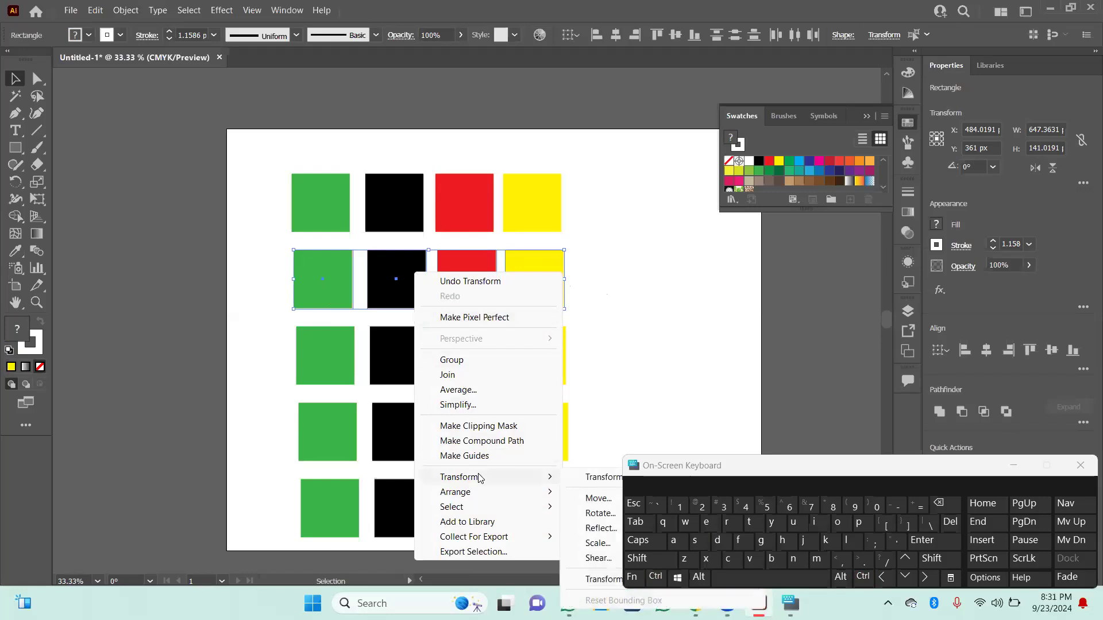
click(1013, 466)
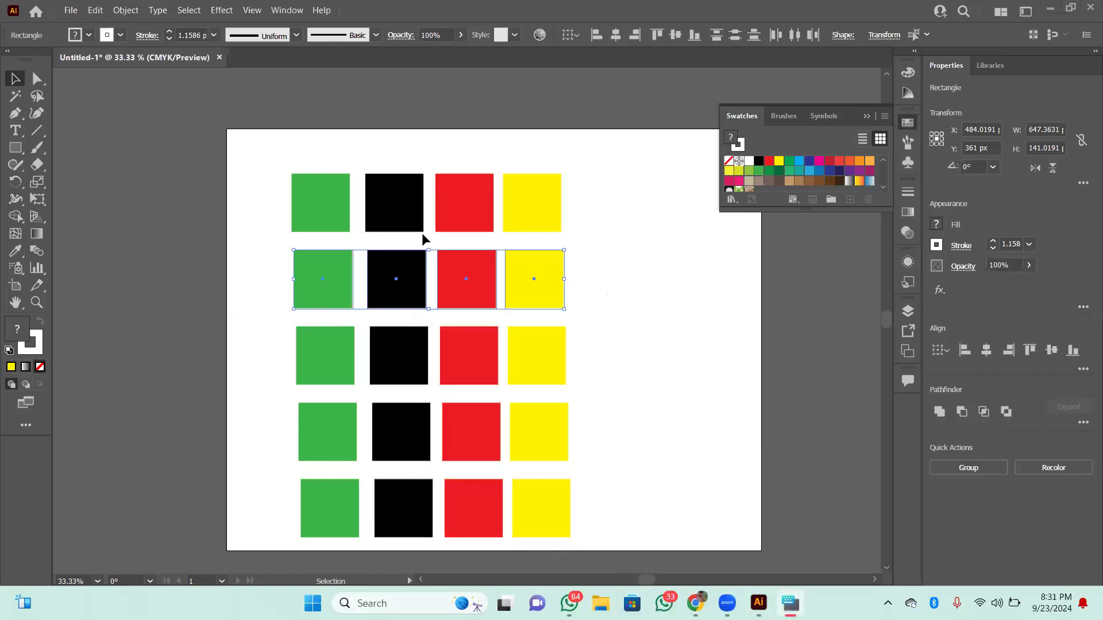
right_click(372, 274)
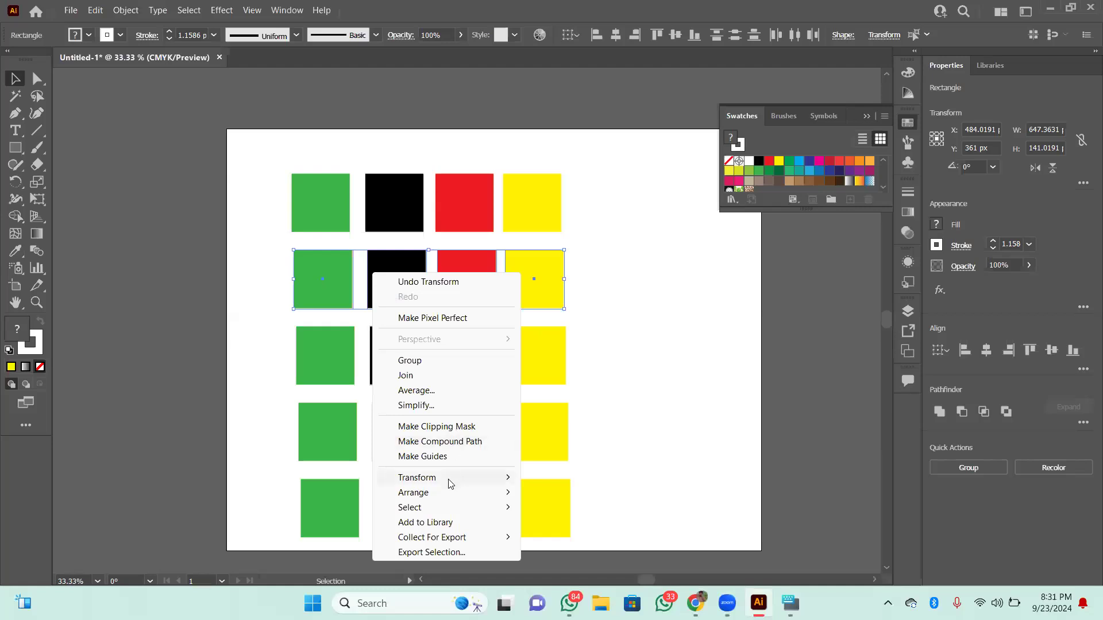
mouse_move(450, 484)
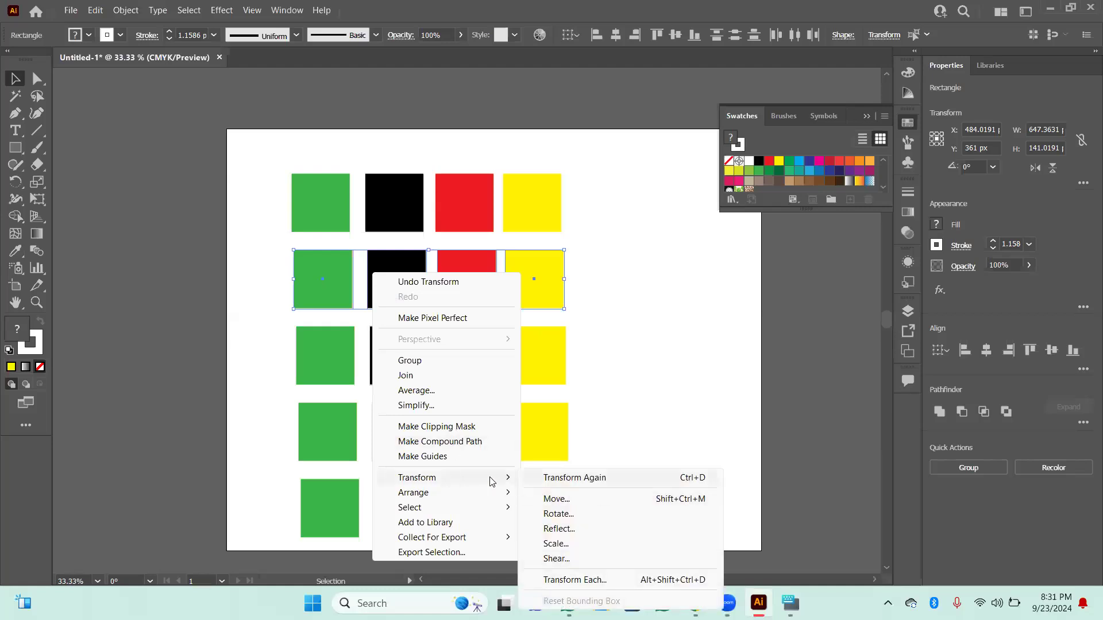
click(587, 528)
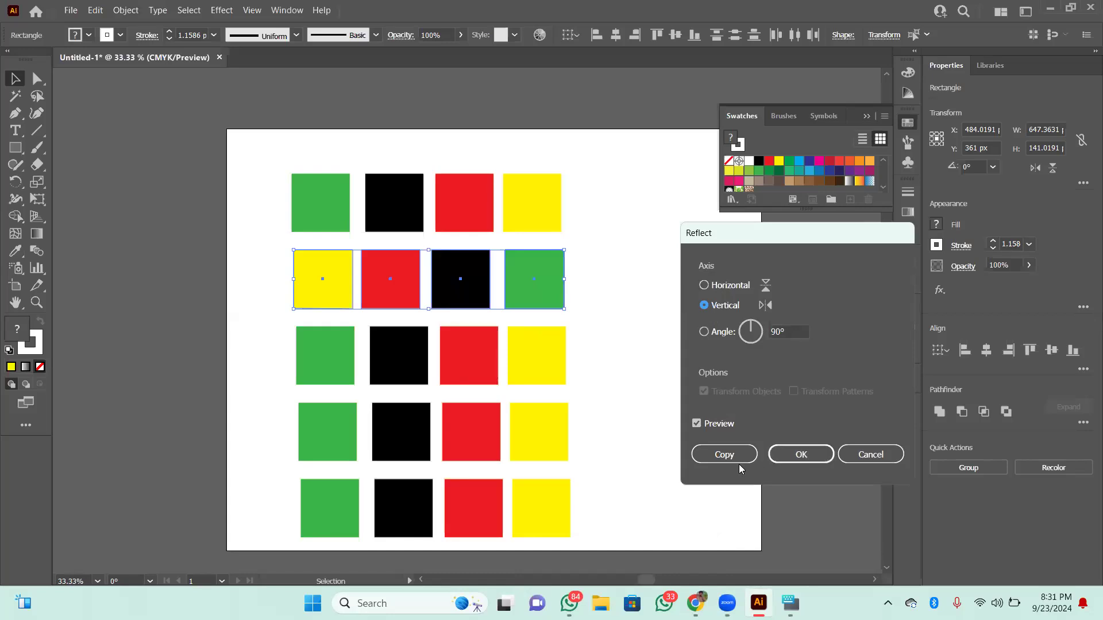
click(807, 457)
Step: Reflect the fourth row of squares across the vertical axis as well and deselect it
drag(274, 422, 673, 429)
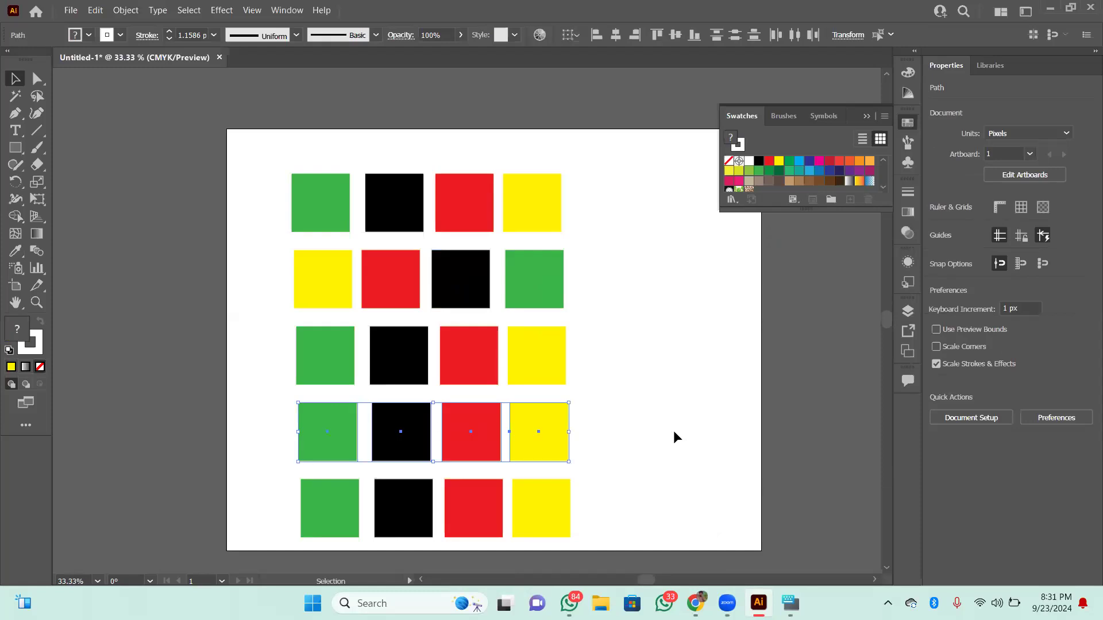
right_click(464, 438)
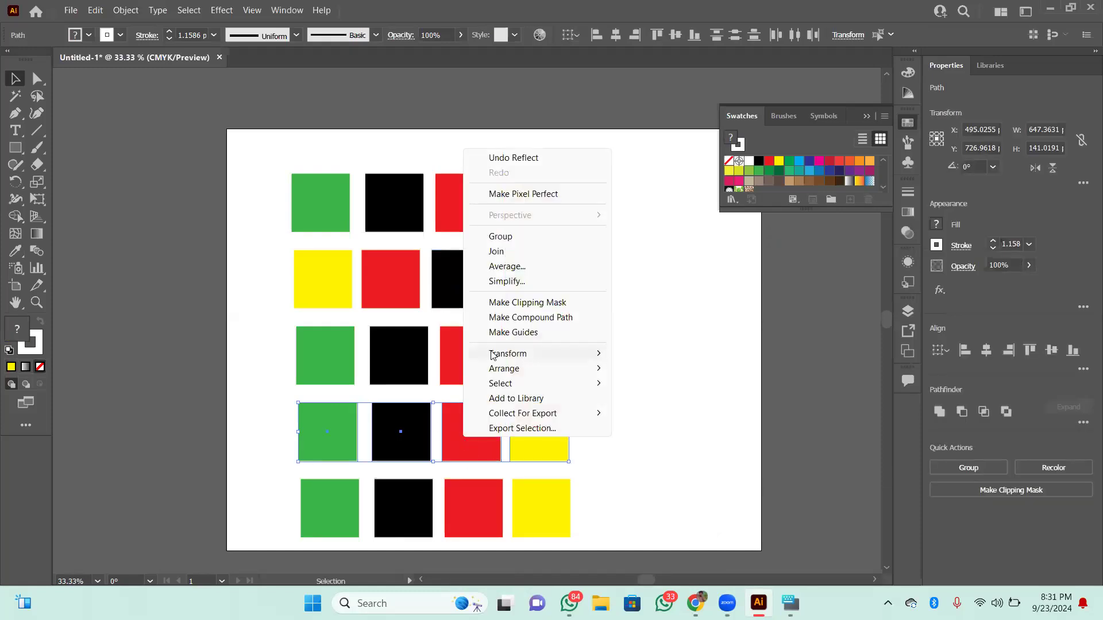
mouse_move(507, 353)
click(741, 405)
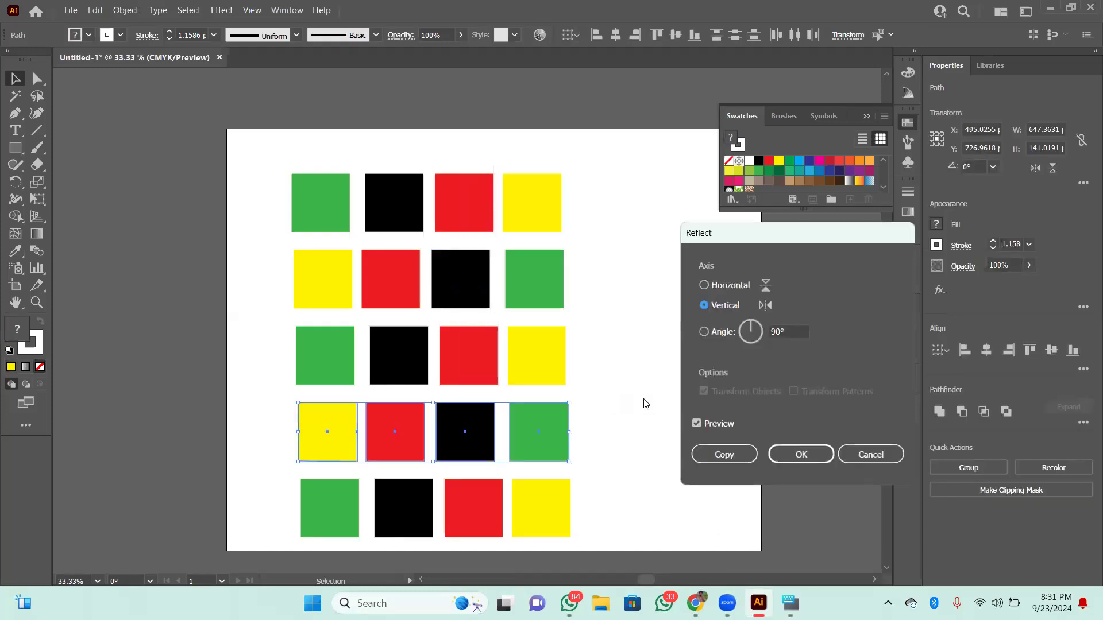
click(802, 453)
click(694, 427)
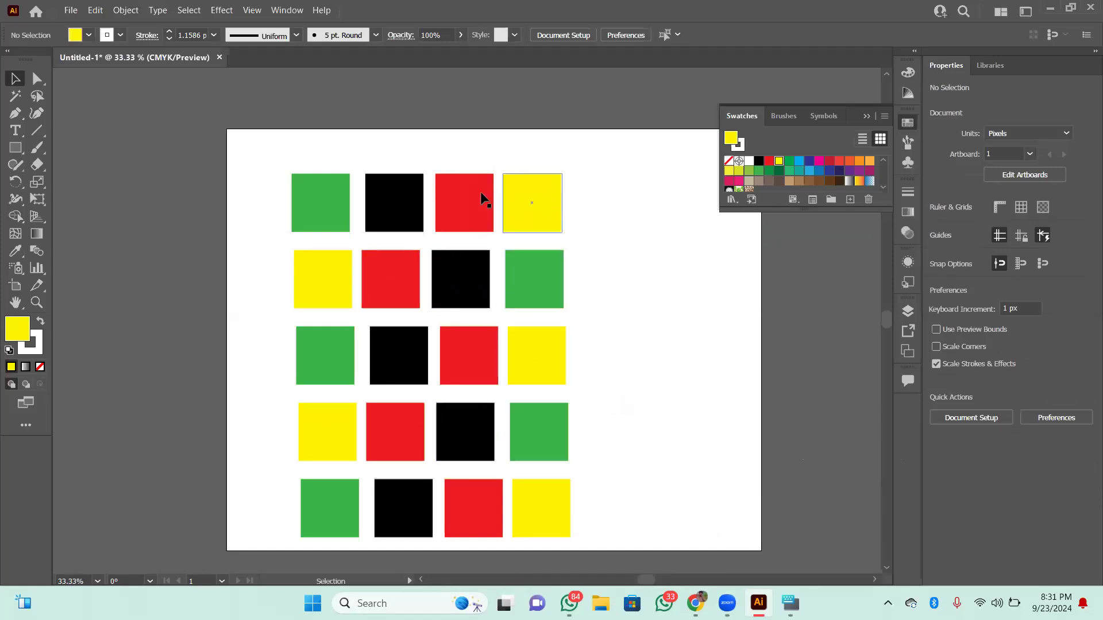
Step: Use the Magic Wand tool to select all yellow squares, all black, all red and all green squares in turn
click(521, 207)
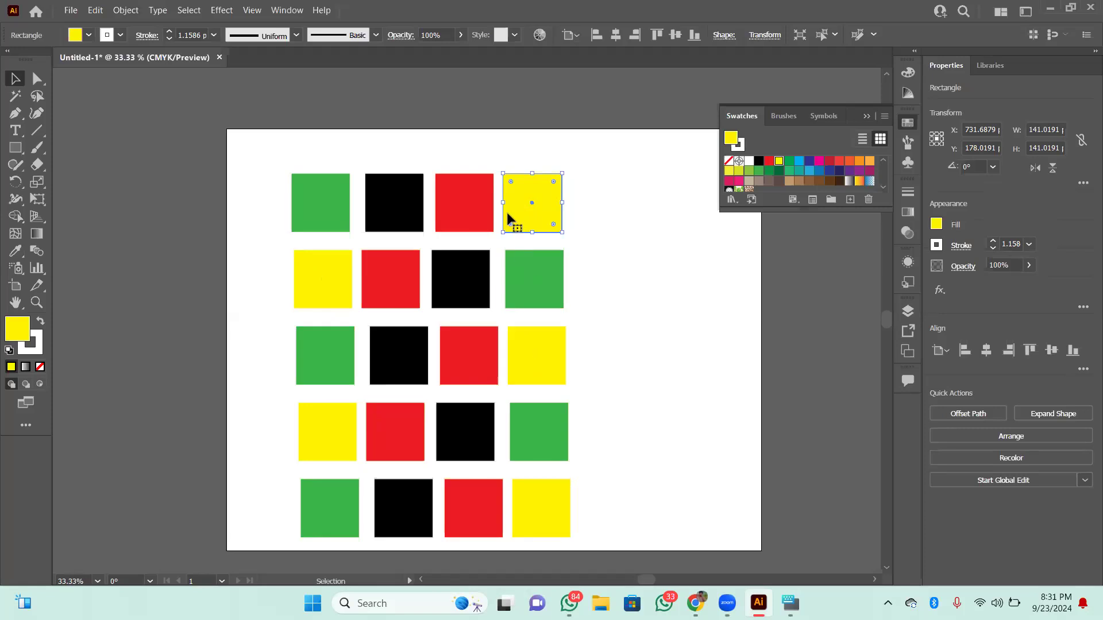
click(14, 98)
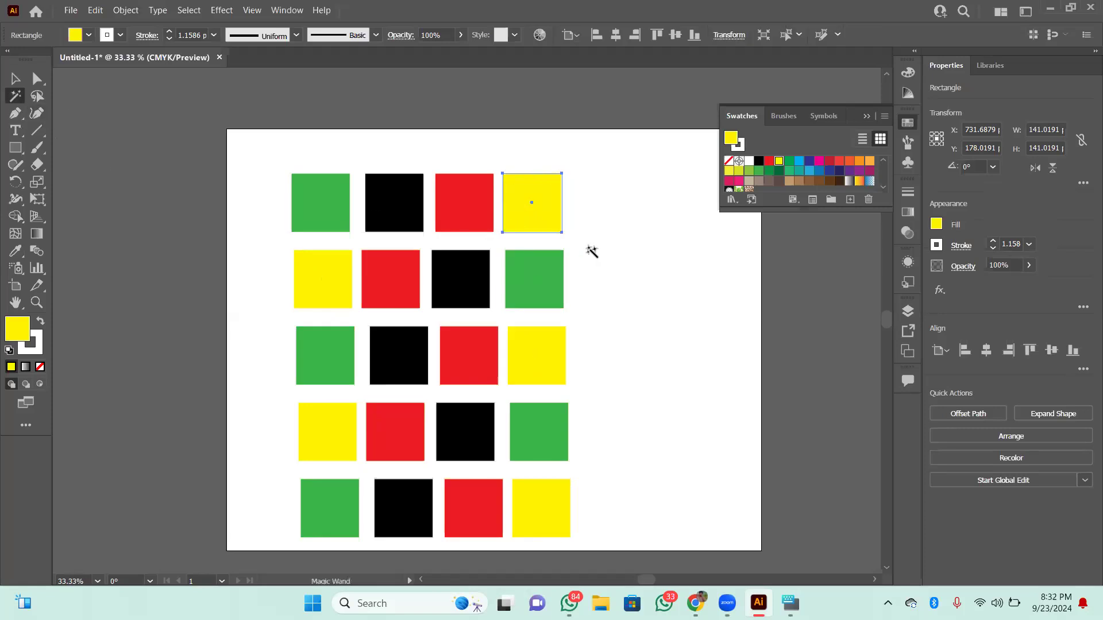
click(521, 194)
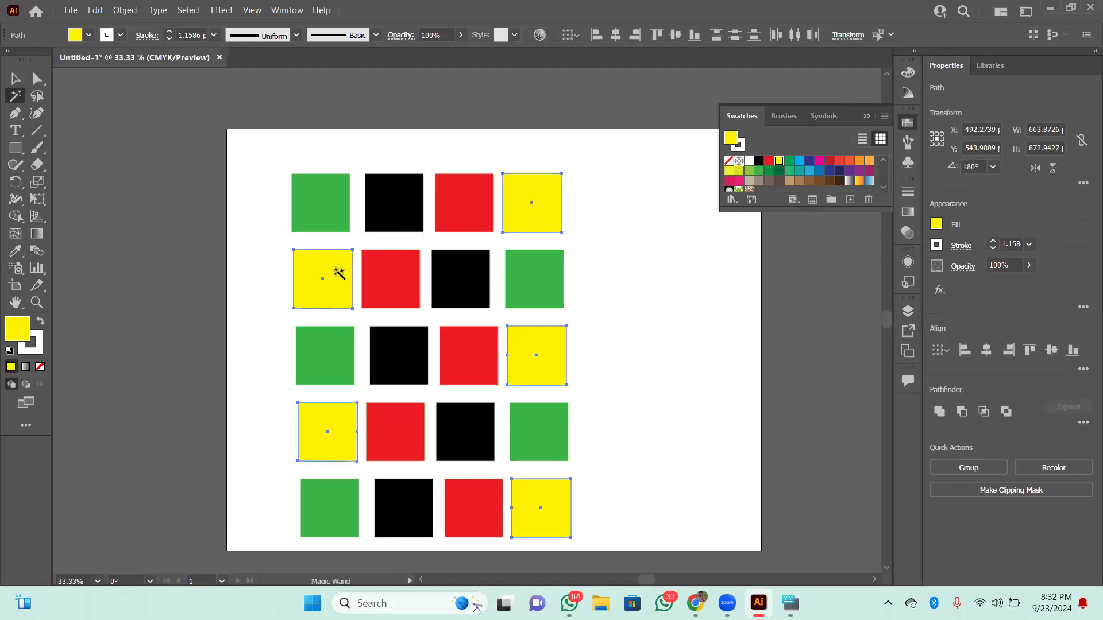
click(399, 208)
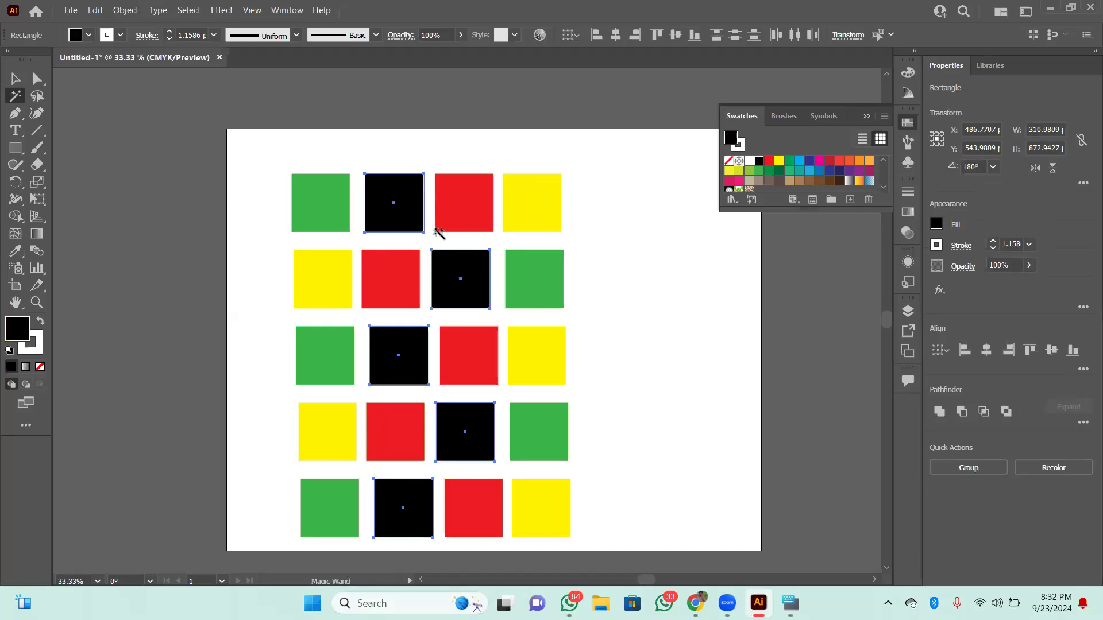
click(471, 210)
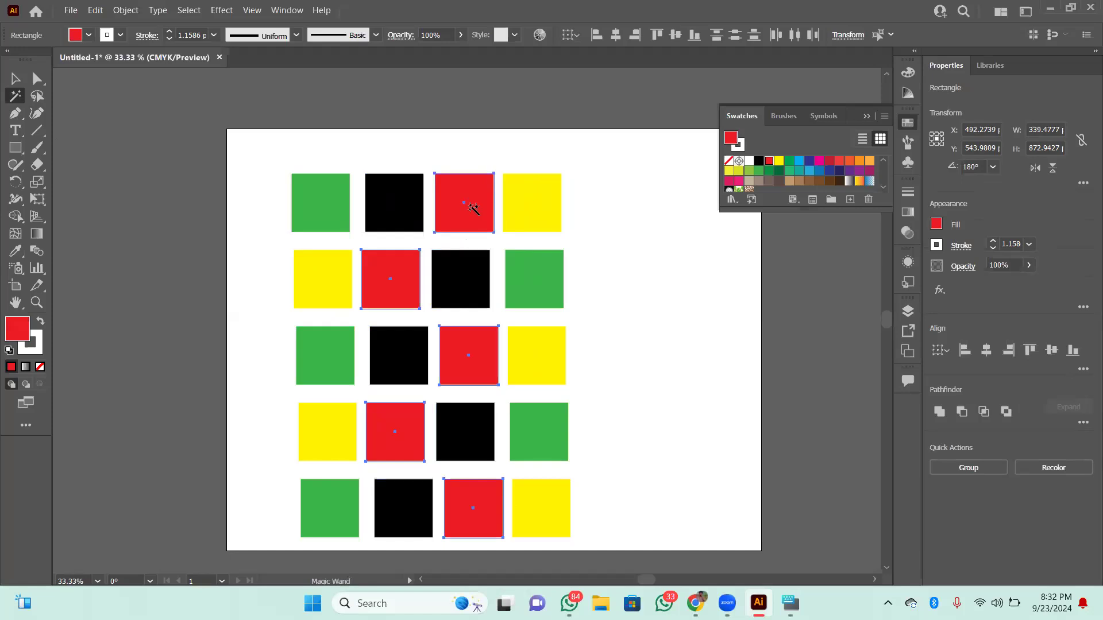
click(311, 190)
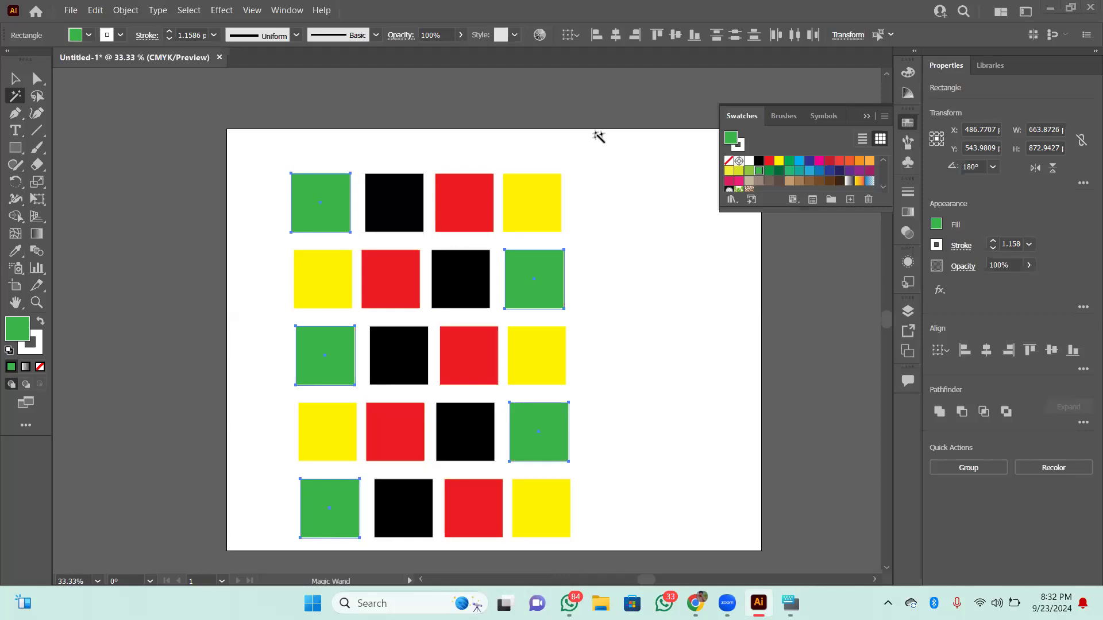
Step: Place three copies of the second-row green square in the empty area beside the grid and shift the original slightly down
click(16, 79)
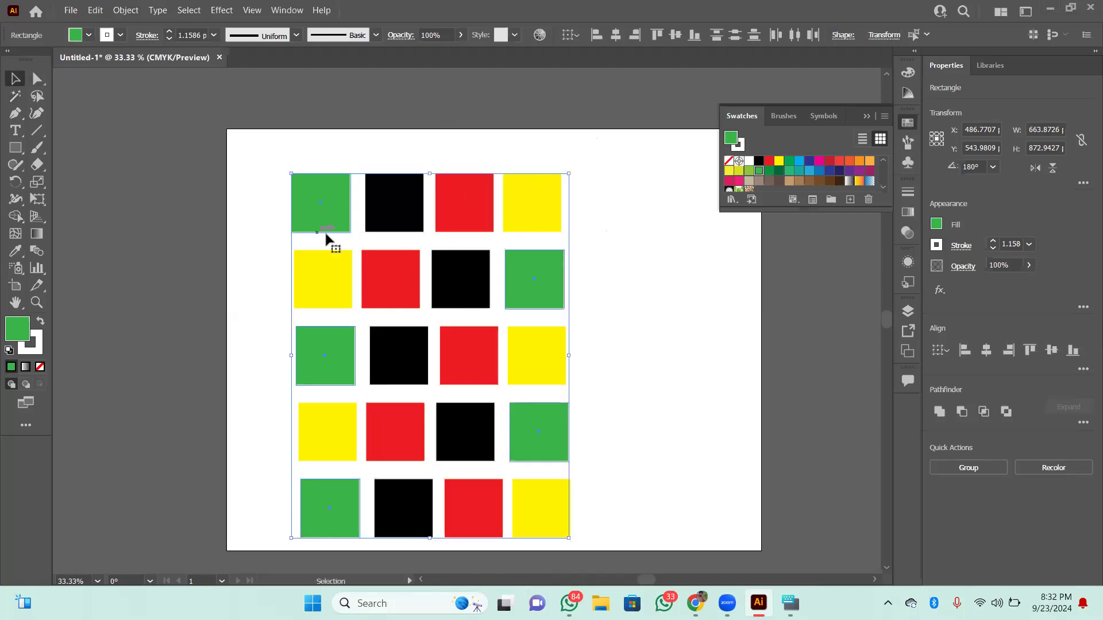
click(605, 295)
click(510, 271)
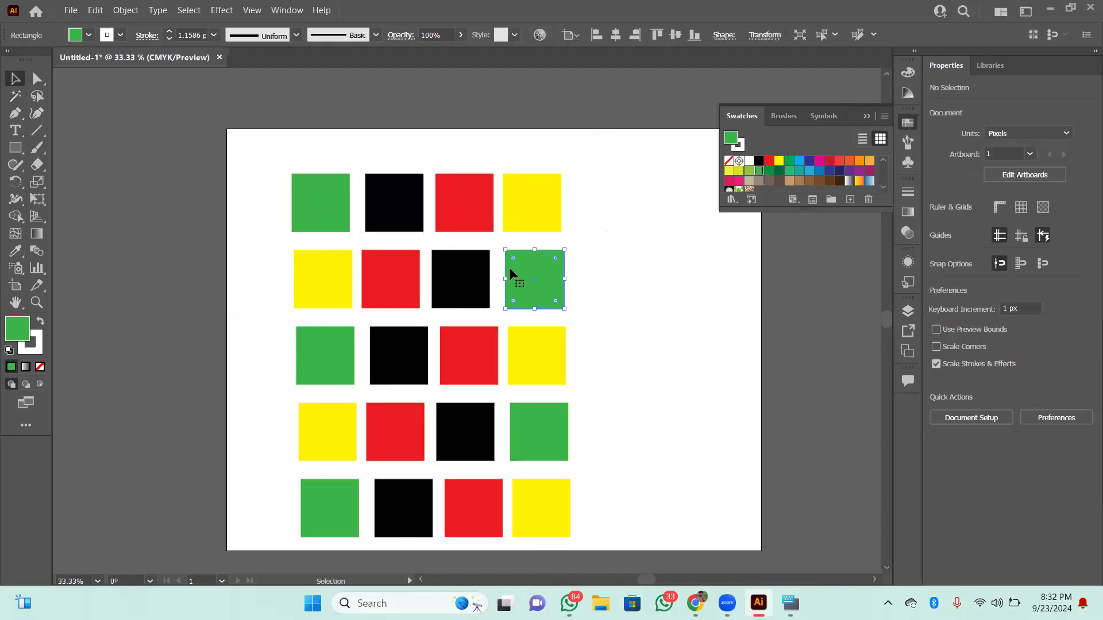
drag(529, 273, 612, 205)
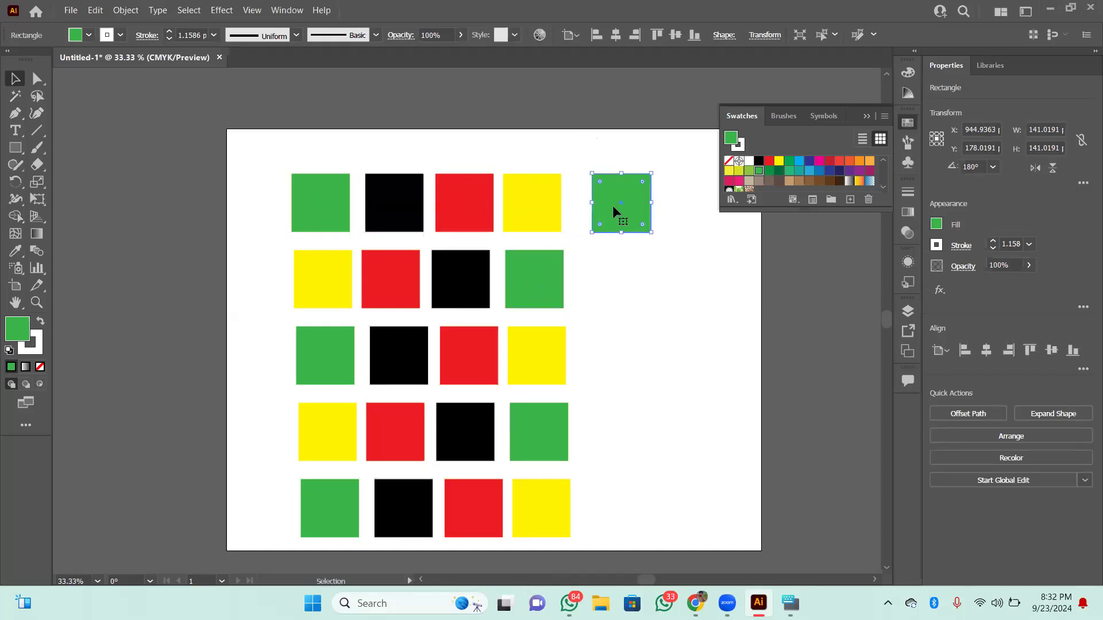
drag(529, 305, 640, 301)
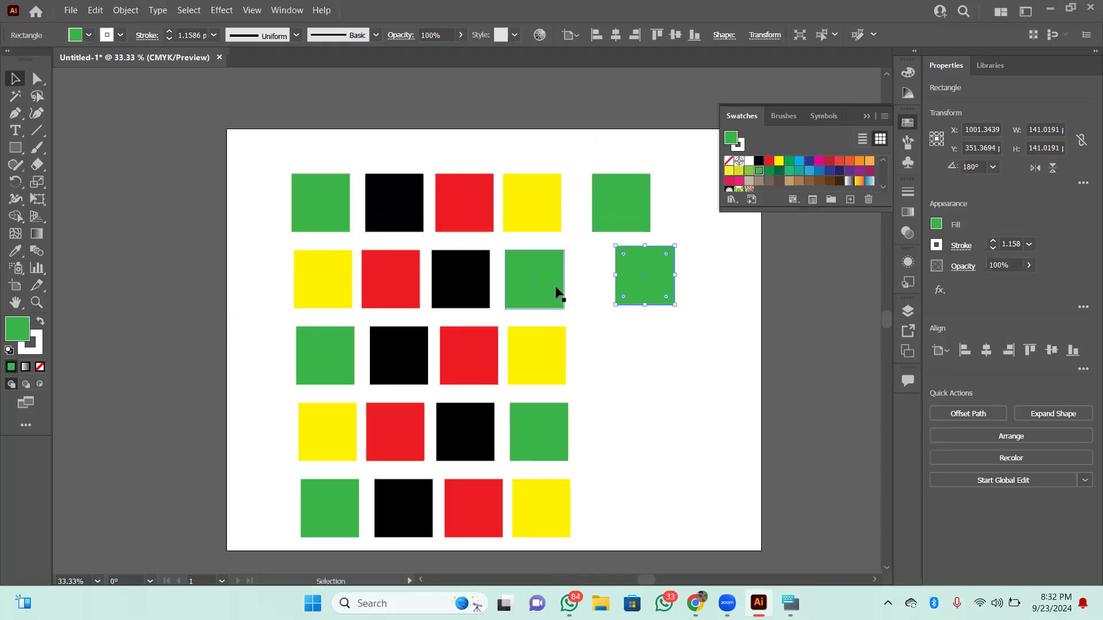
drag(557, 293, 686, 360)
drag(549, 291, 575, 315)
click(674, 351)
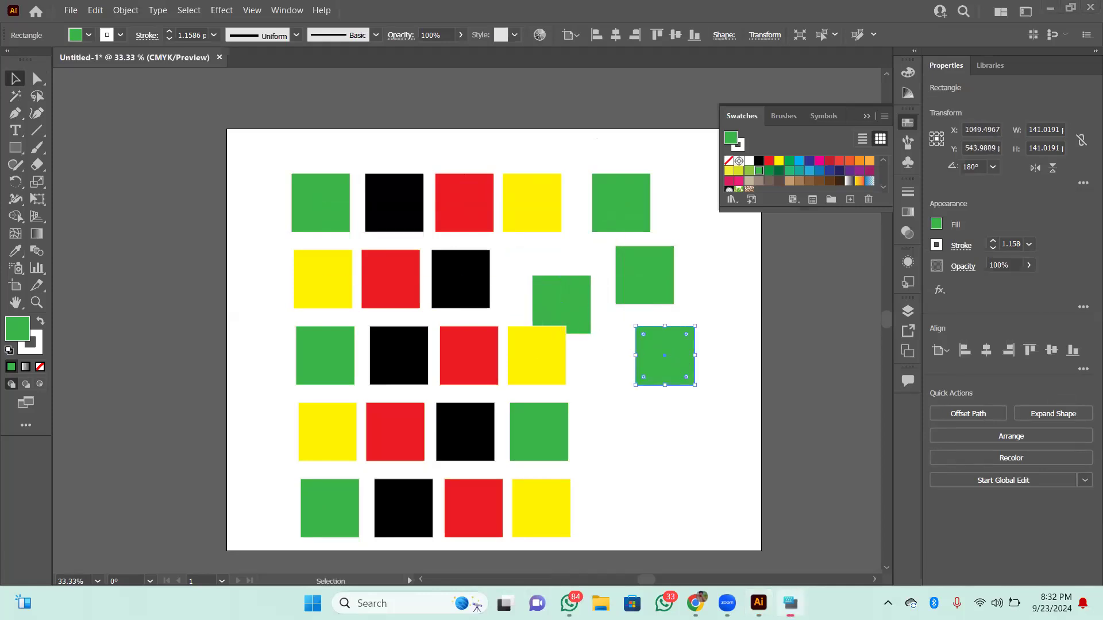
Step: Open the on-screen keyboard and delete the three green copies beside the grid one by one
click(790, 603)
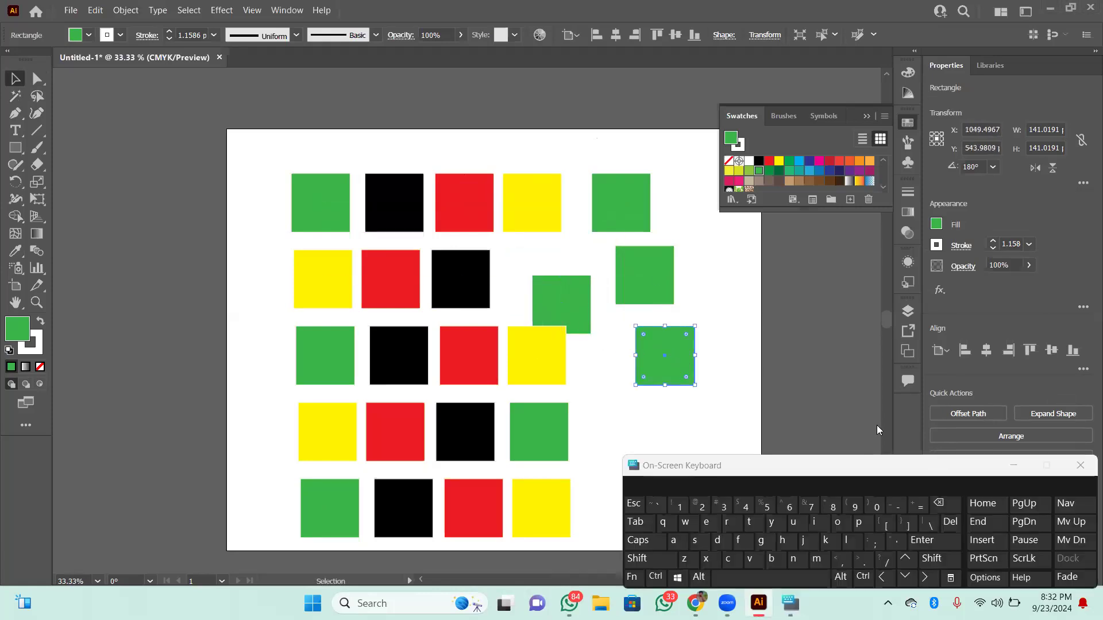
click(948, 503)
click(646, 285)
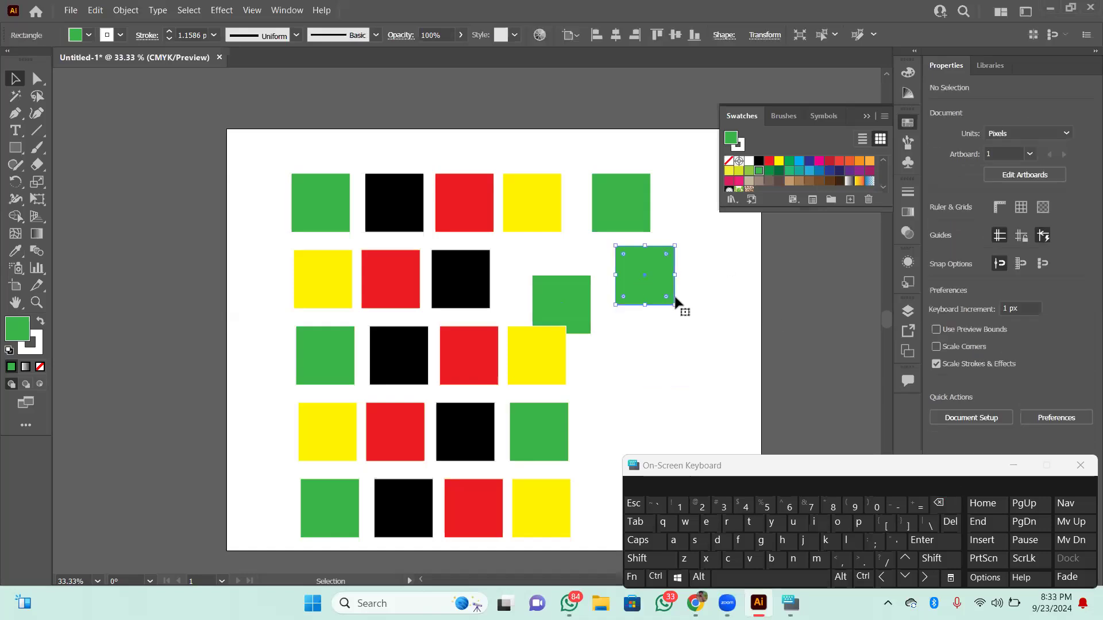
click(936, 502)
click(638, 213)
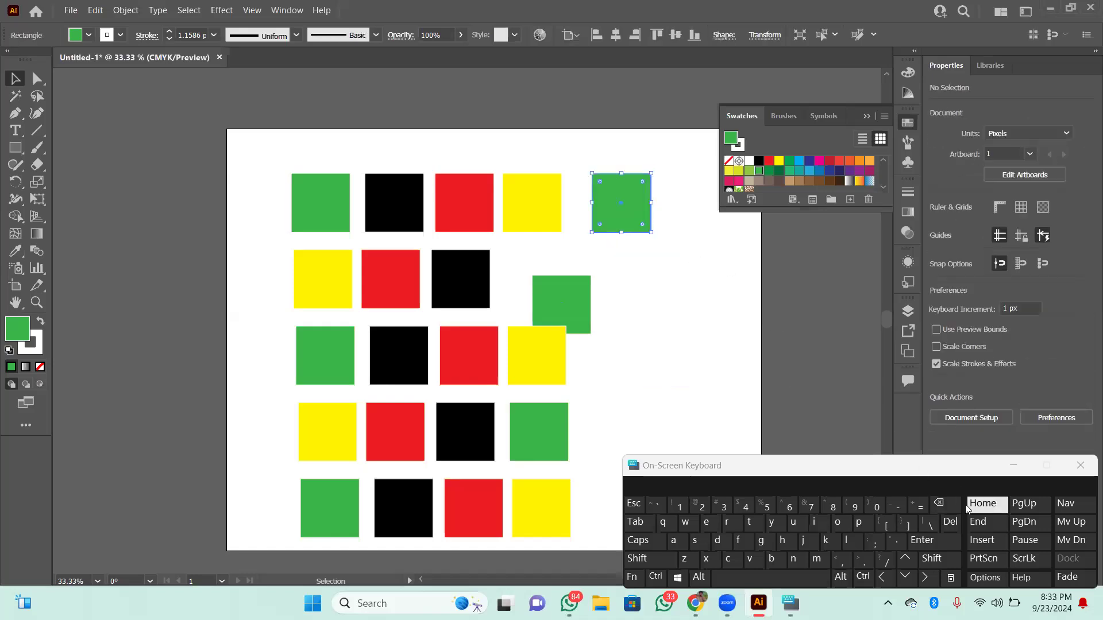
click(941, 502)
Step: Move the shifted green square up beside the first row and try to repeat the move with transform again
drag(586, 295, 643, 188)
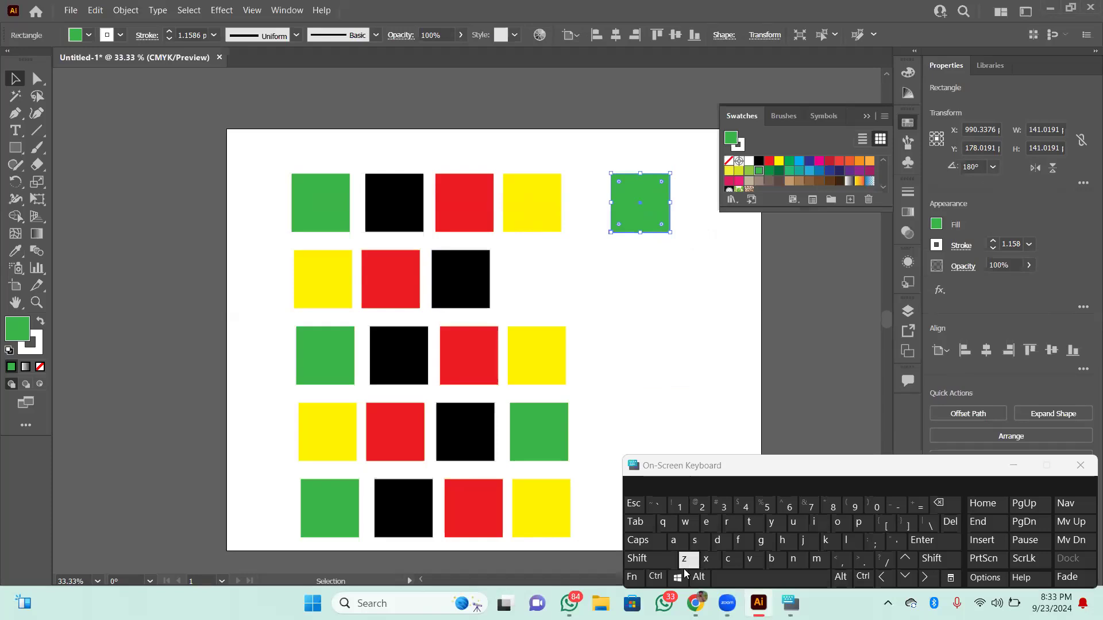
click(656, 577)
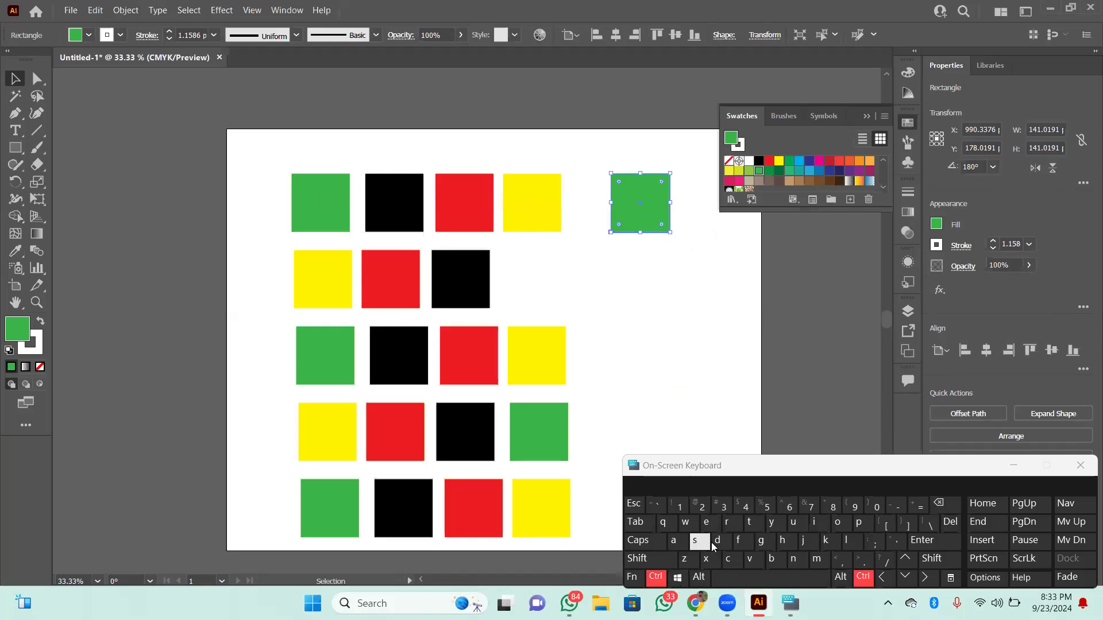
click(718, 541)
click(718, 541)
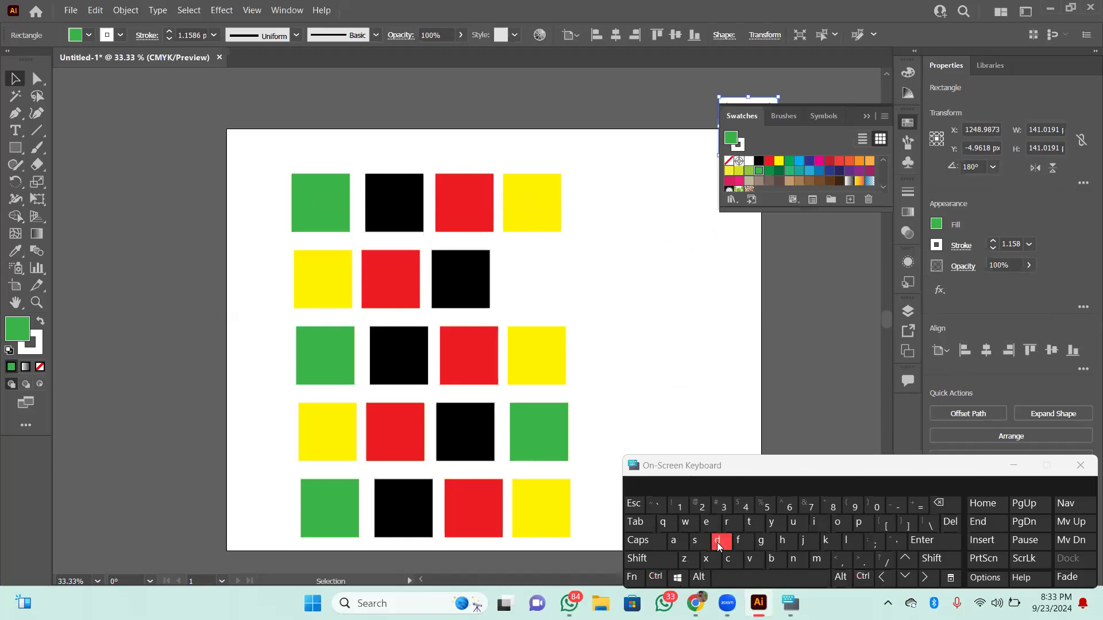
key(ctrl+z)
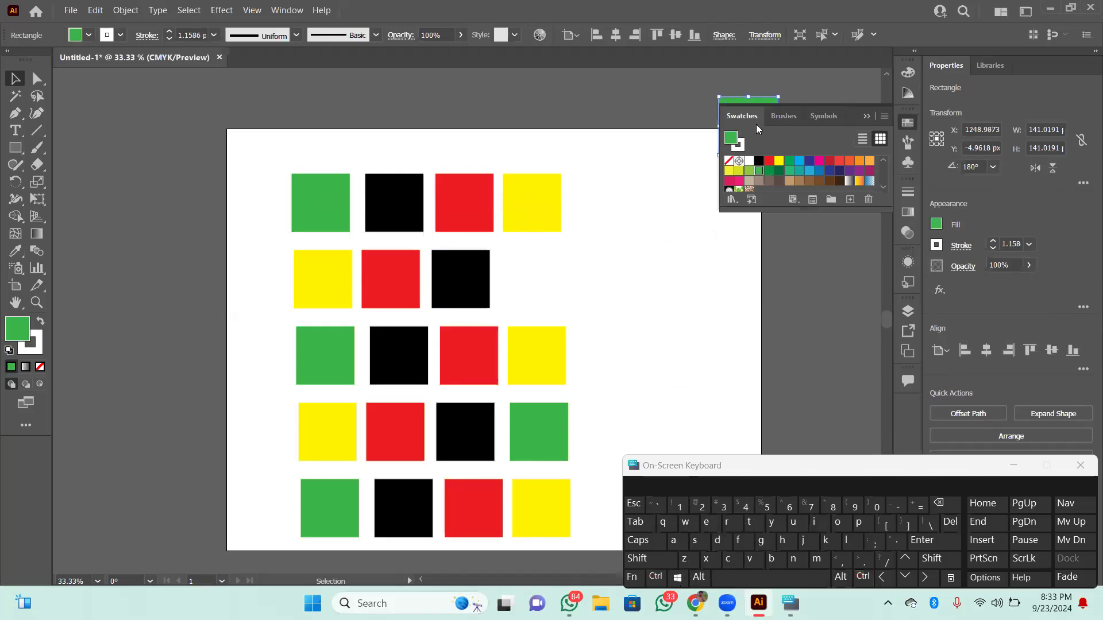
Step: Collapse the Swatches panel and move the green square back onto the artboard beside the grid
click(868, 117)
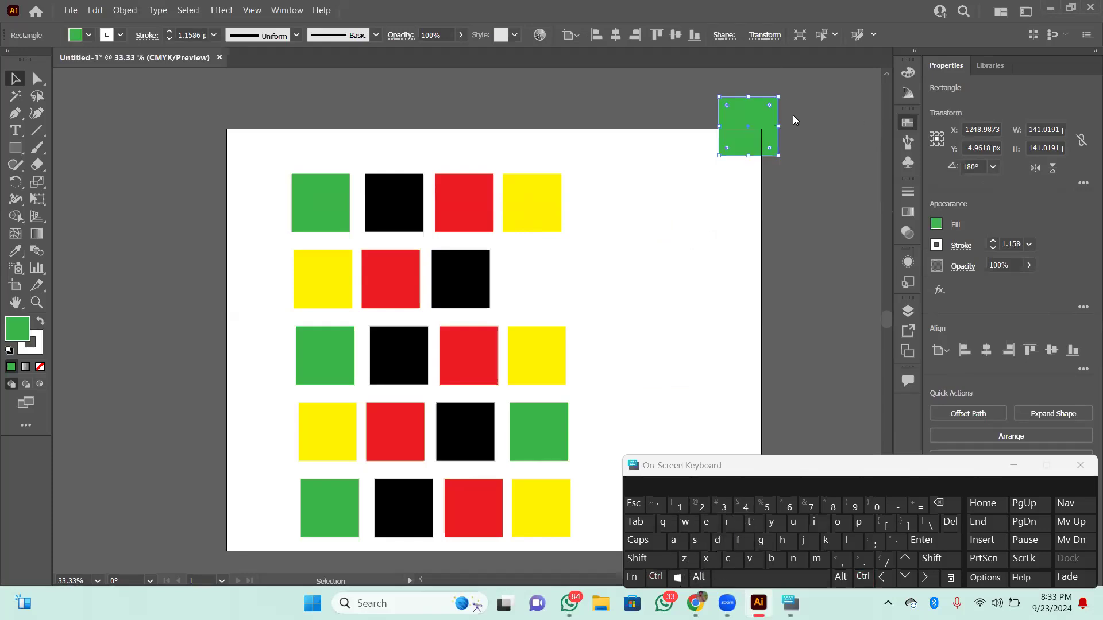
drag(740, 113, 670, 226)
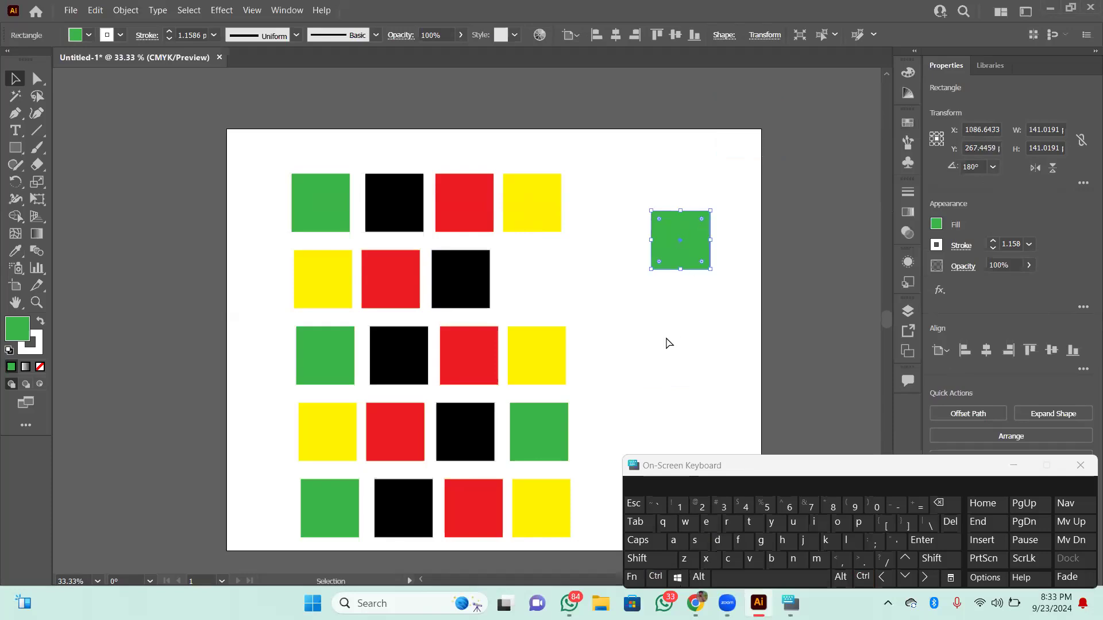
Step: Try transform again three times on the green square, and bring it back from below the artboard
key(ctrl+d)
key(ctrl+d)
key(ctrl+d)
key(Caps_Lock)
key(v)
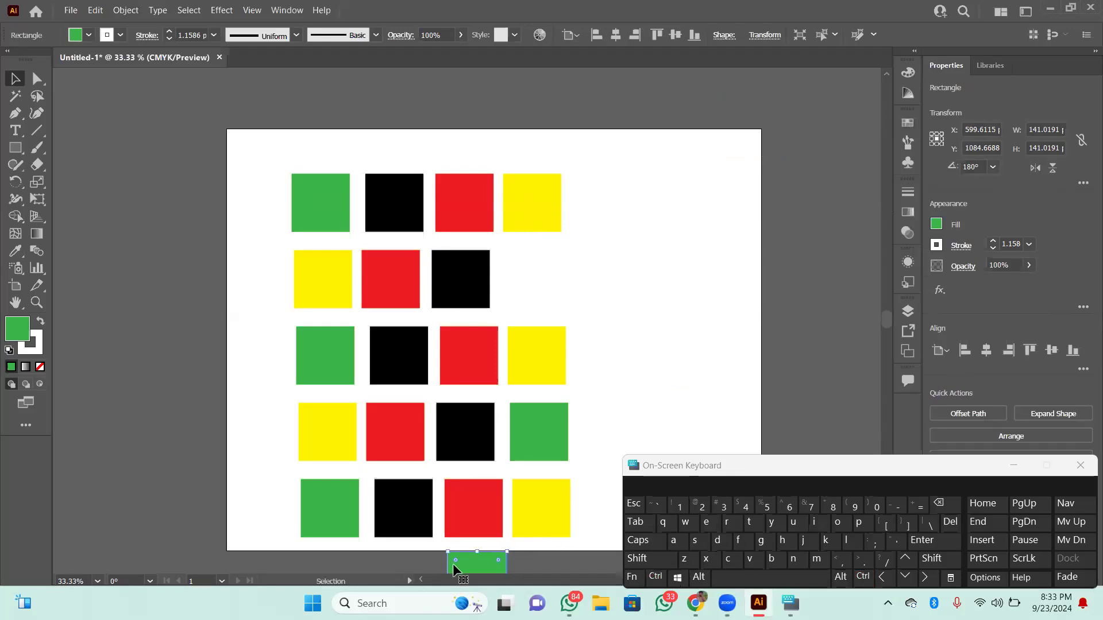
drag(475, 564, 650, 219)
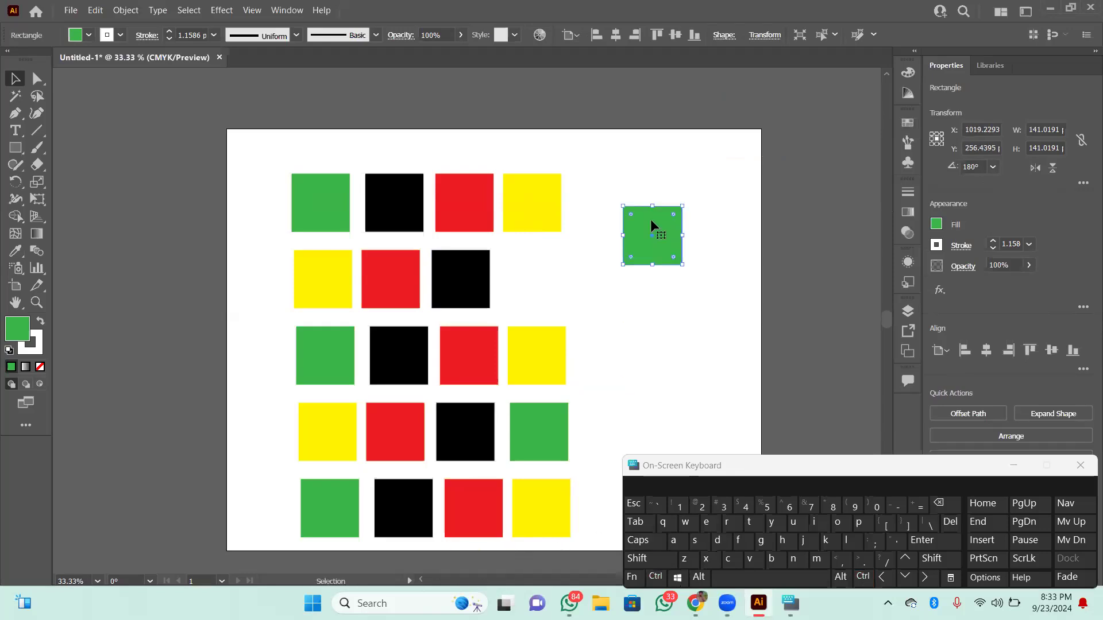
Step: Copy the green square to the clipboard, try transform again twice, and undo the repeated moves
click(656, 577)
click(728, 559)
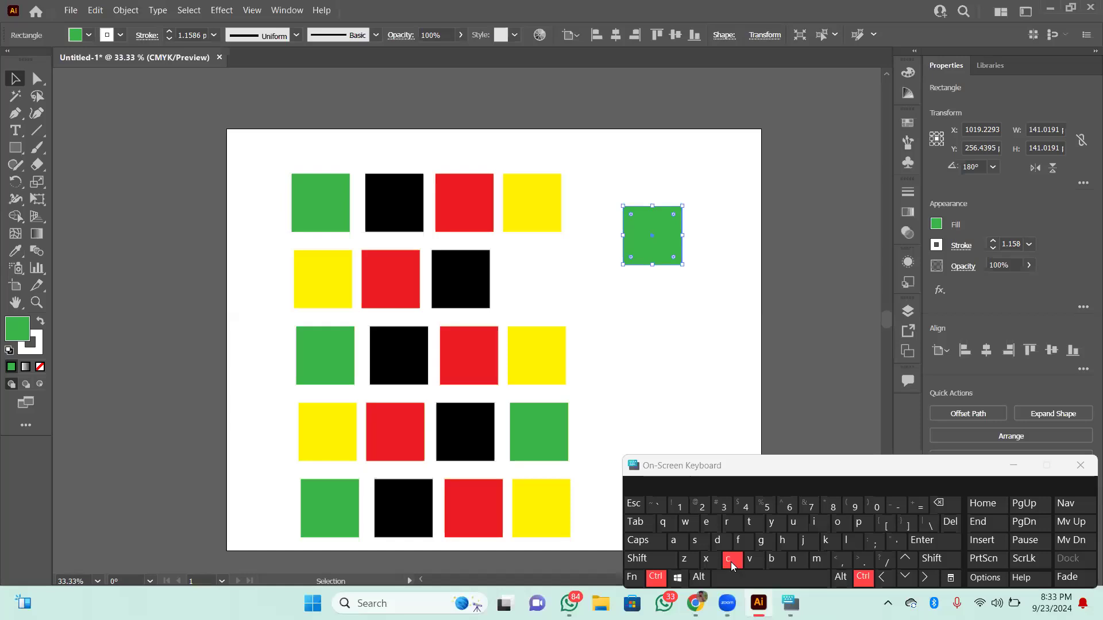
click(655, 577)
click(717, 541)
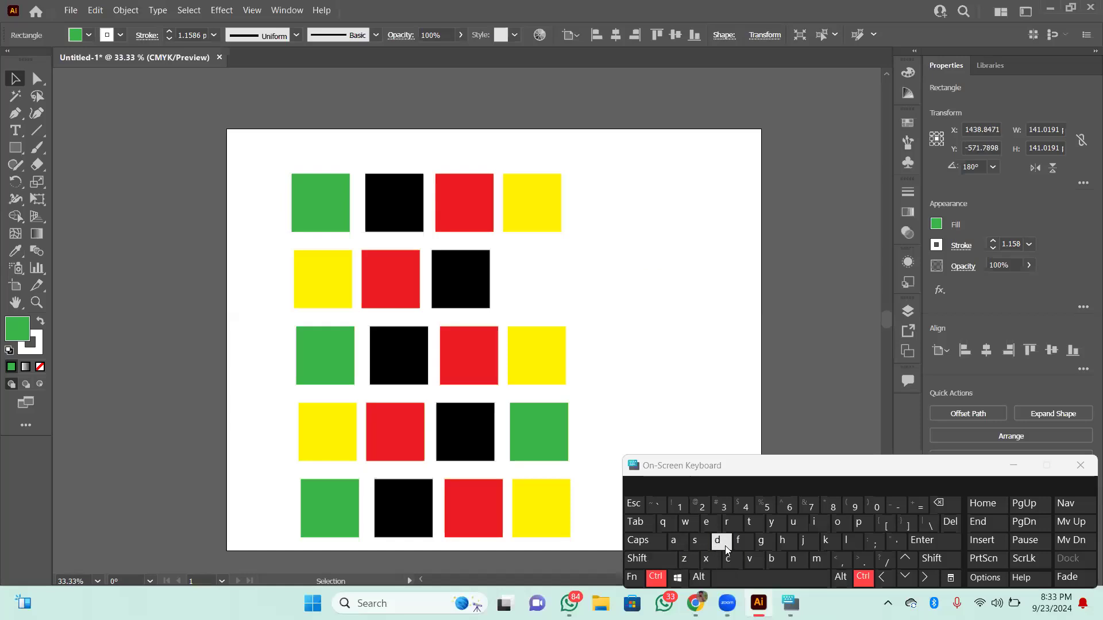
click(725, 549)
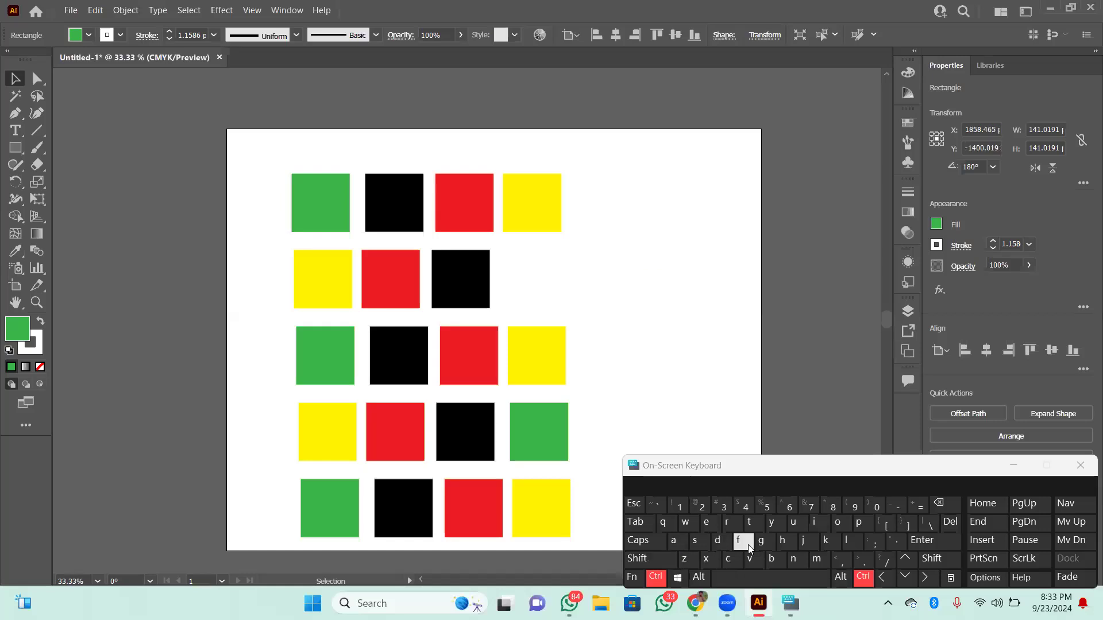
click(748, 547)
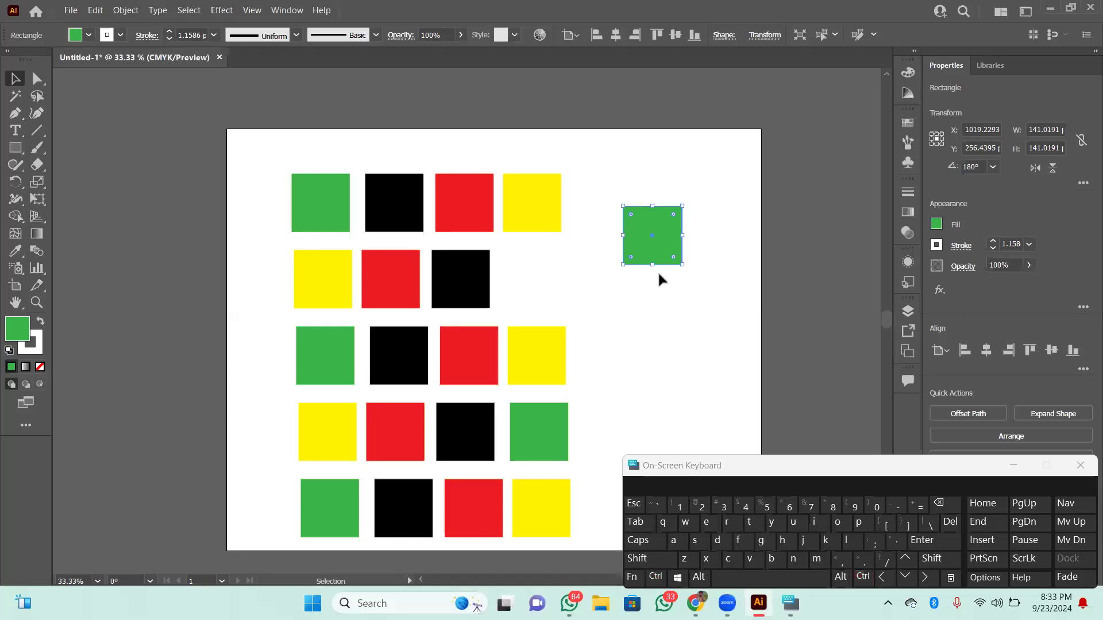
Step: Spread copies of the green square around the empty area beside the second and third rows
drag(658, 246, 581, 301)
drag(645, 257, 660, 235)
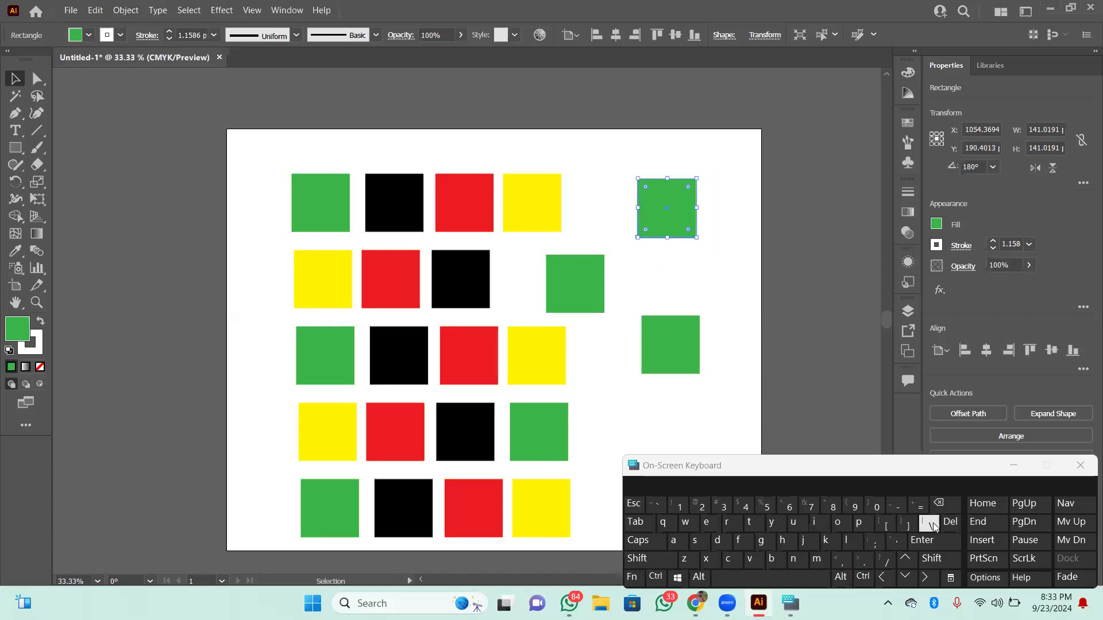
Step: Delete the three loose green squares one by one, and then the whole remaining grid of coloured squares
click(946, 508)
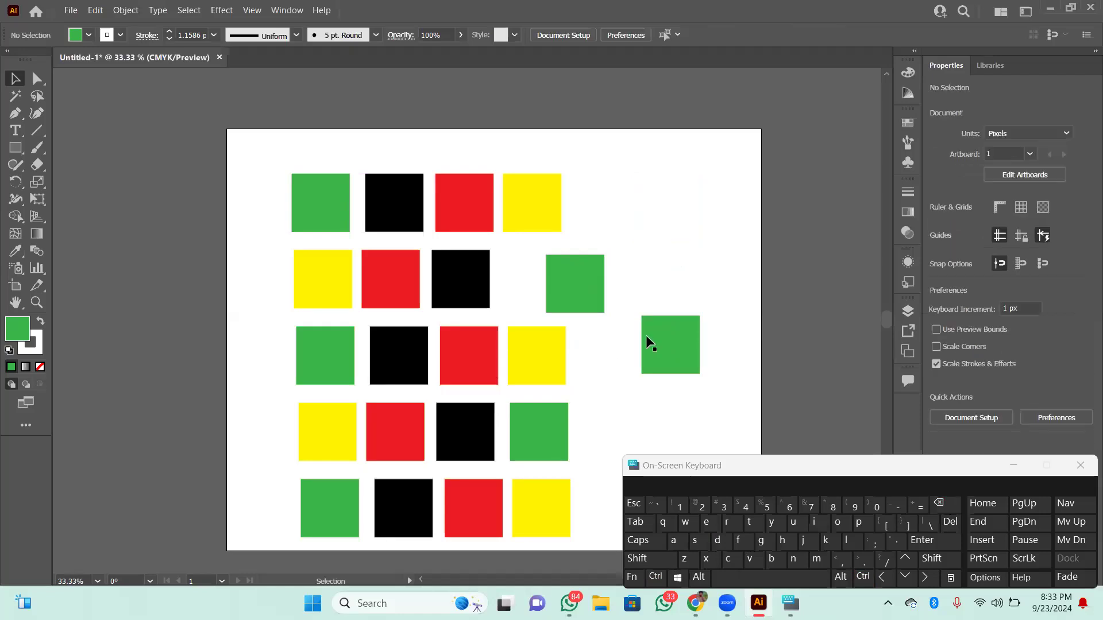
click(665, 333)
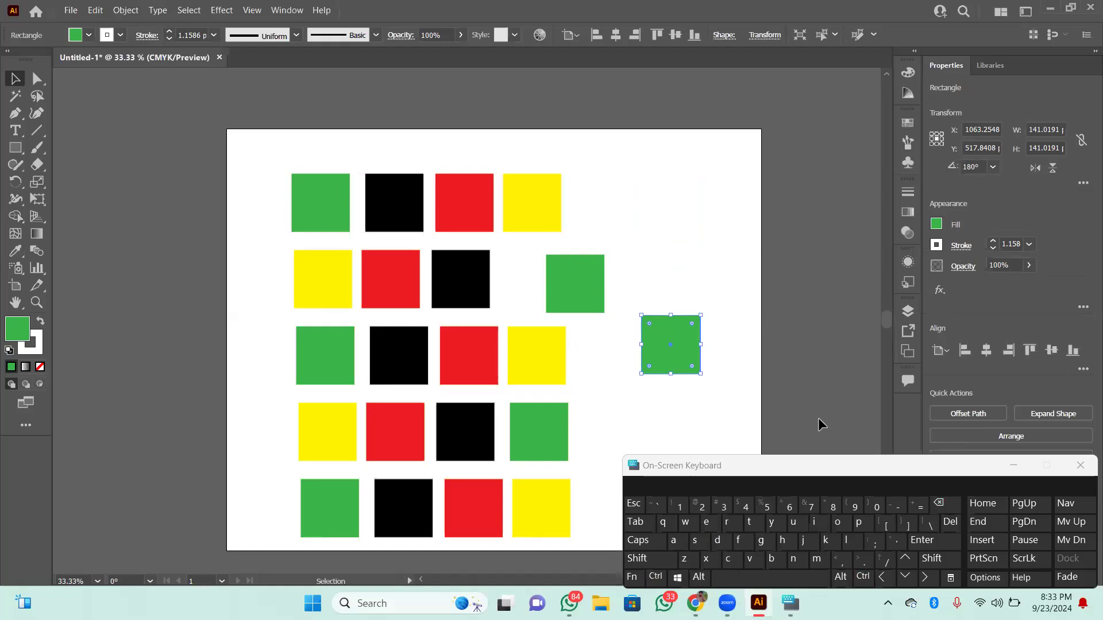
click(958, 505)
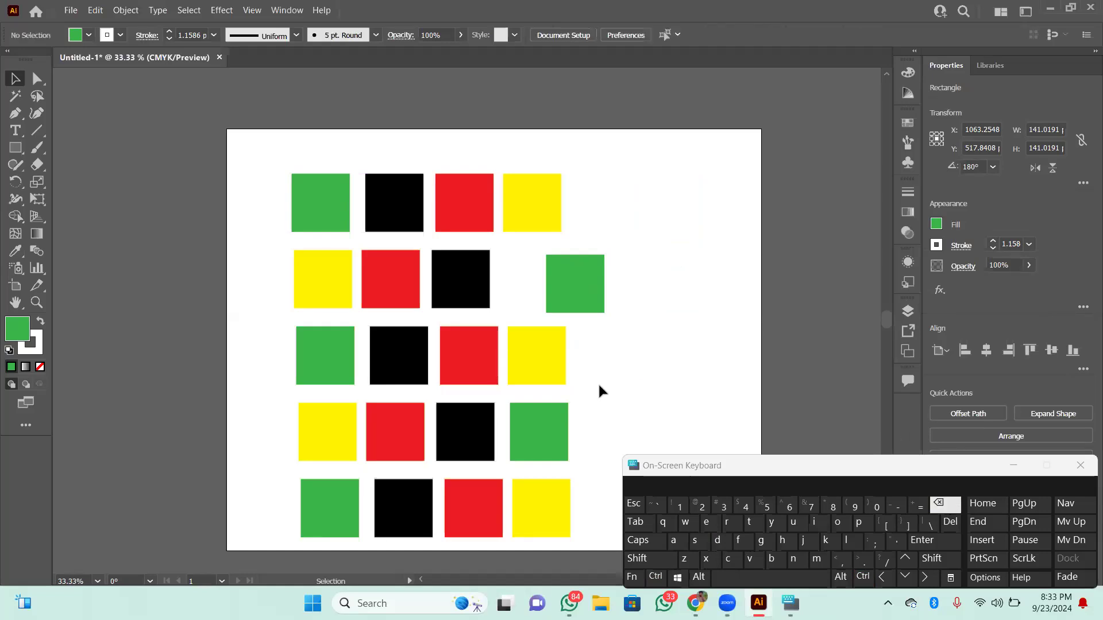
click(601, 277)
click(940, 558)
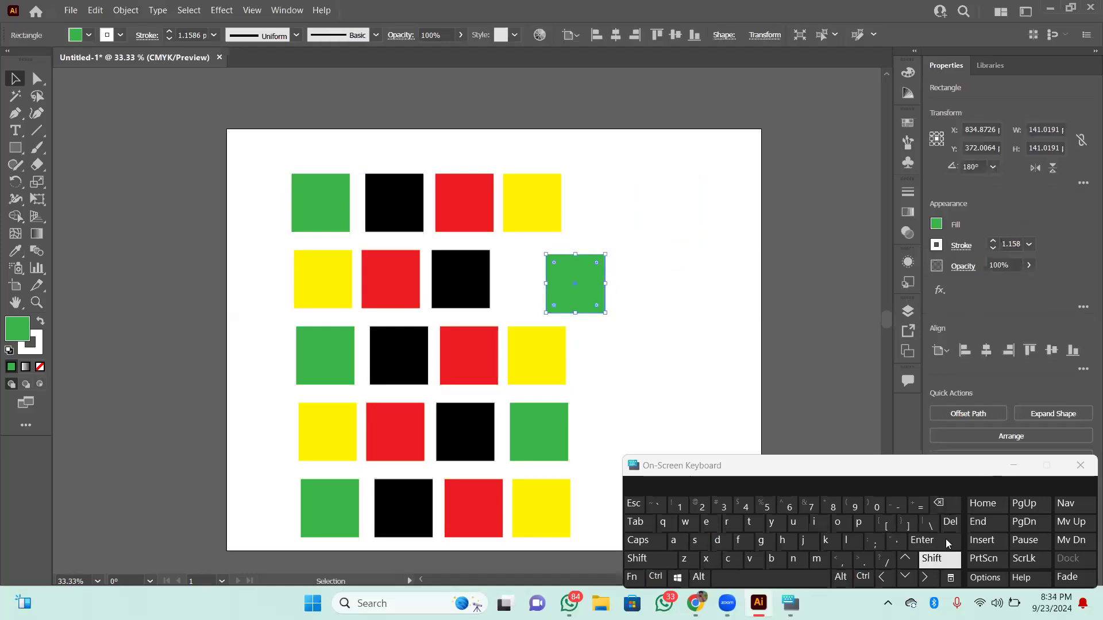
click(941, 503)
drag(281, 165, 569, 534)
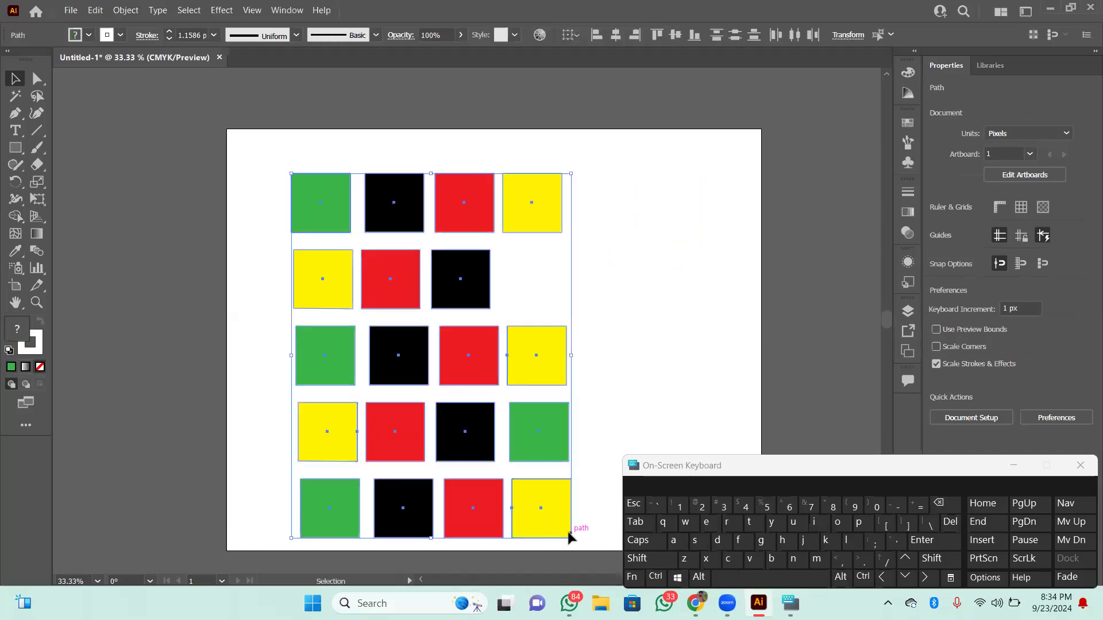
click(942, 507)
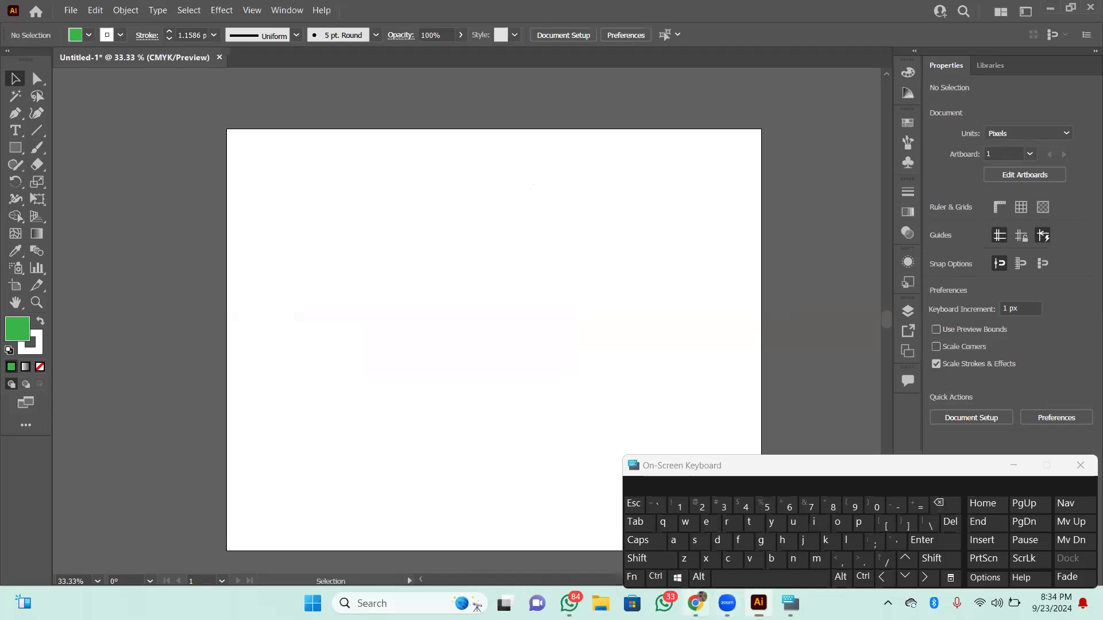
Step: Switch to Chrome and search Google for "social media post size"
click(695, 603)
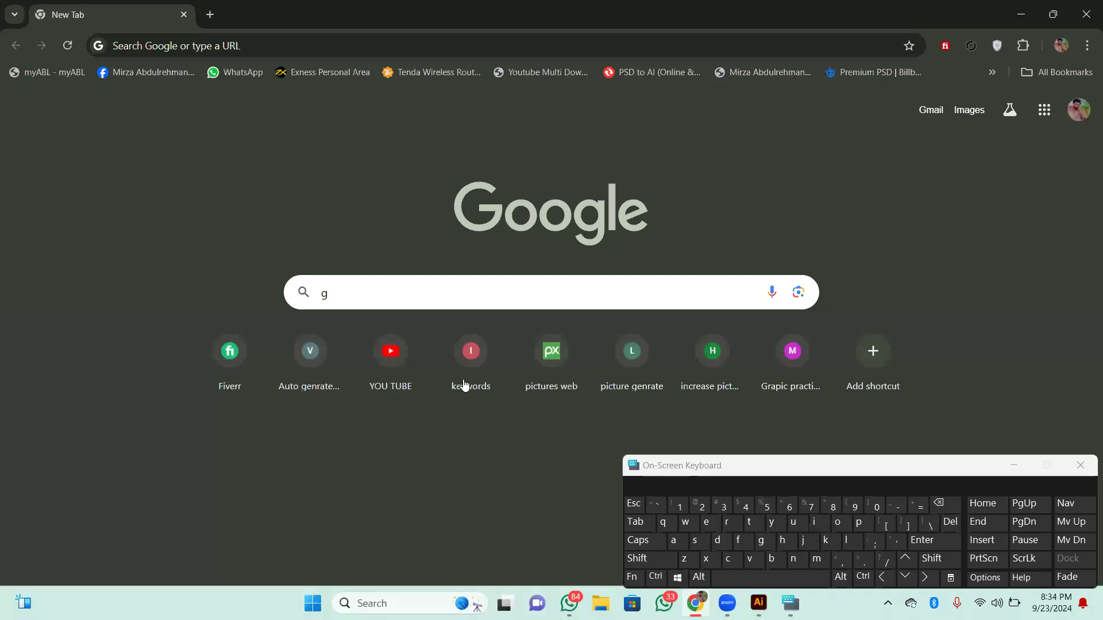
drag(346, 293, 316, 297)
text(so)
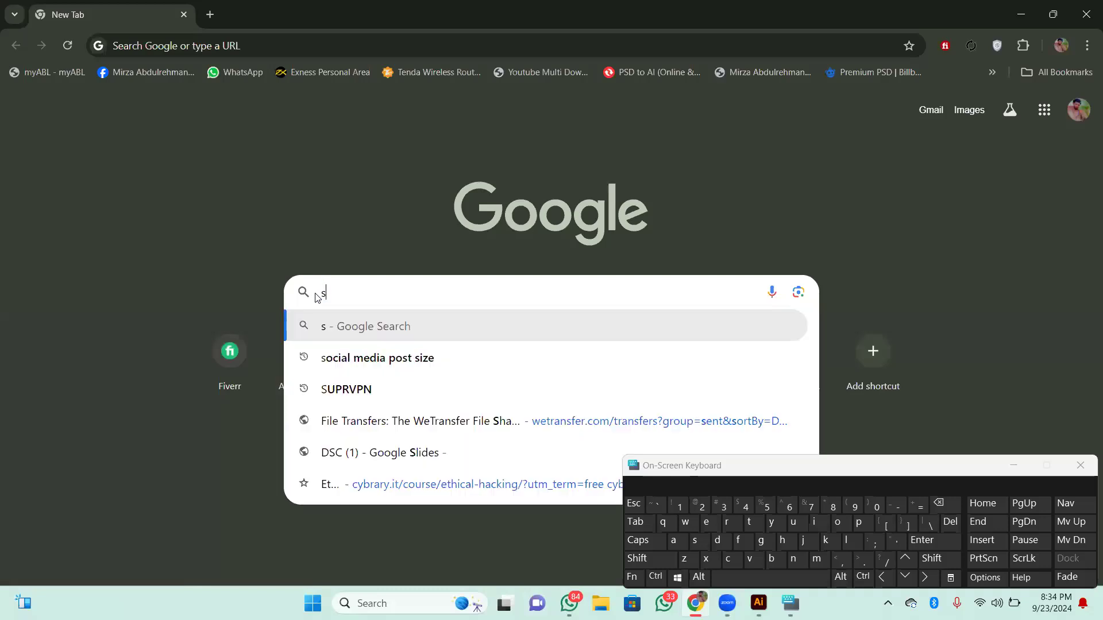
click(416, 371)
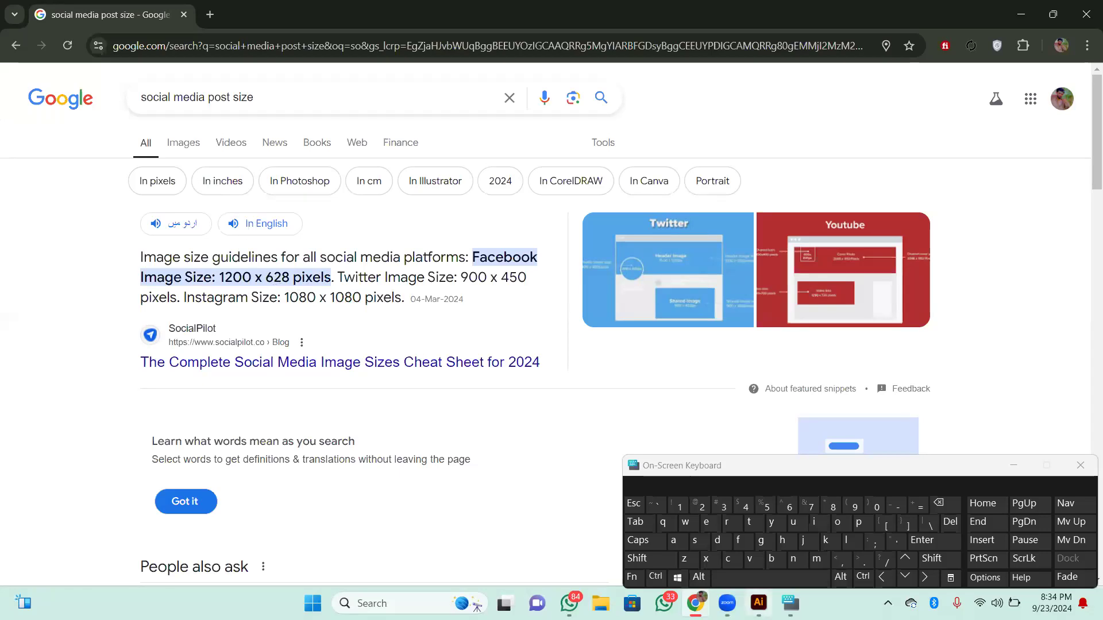
Step: Switch back to Illustrator and close the emptied Untitled-1 document without saving it
click(758, 603)
key(ctrl+w)
click(631, 317)
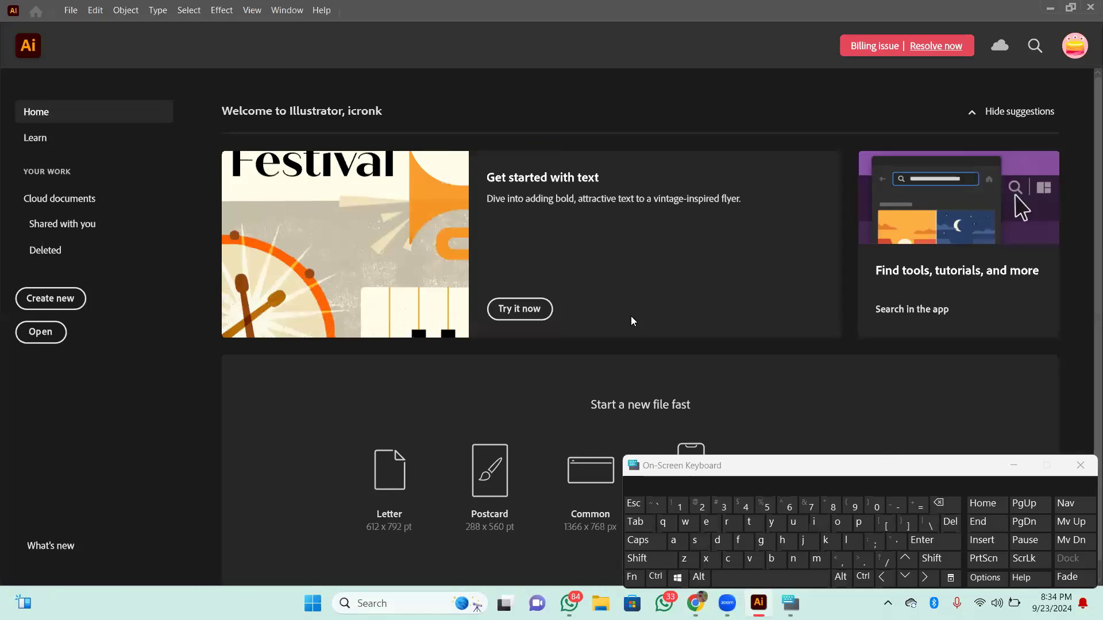
Step: Create a new document from the 1280 px wide custom preset with its height set to 628 px, and minimise the on-screen keyboard
click(58, 304)
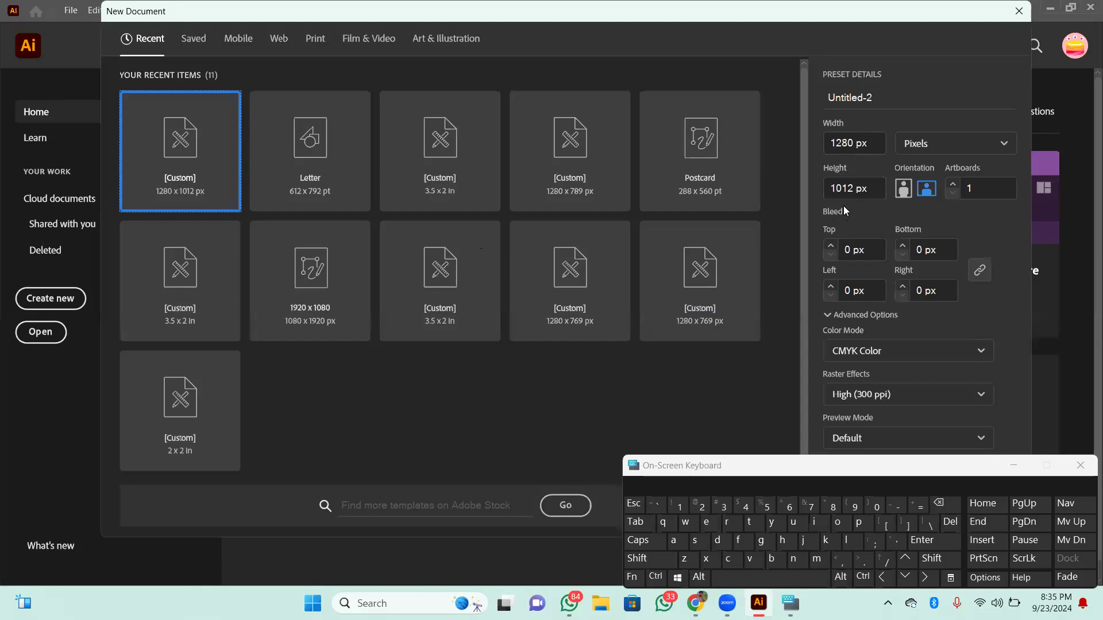
drag(854, 186, 831, 185)
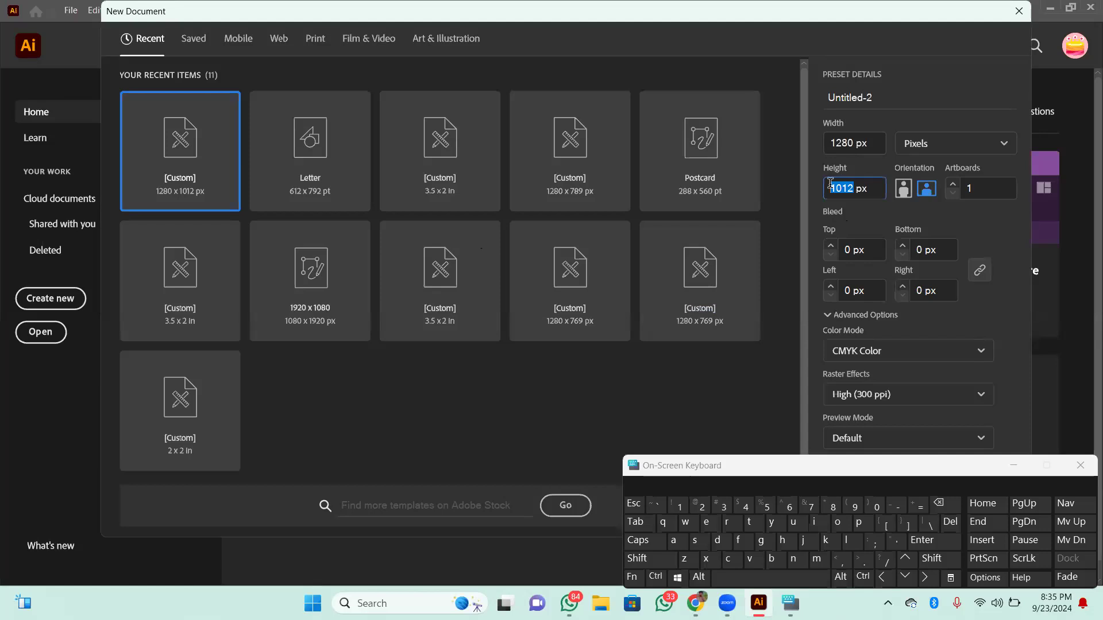
text(628)
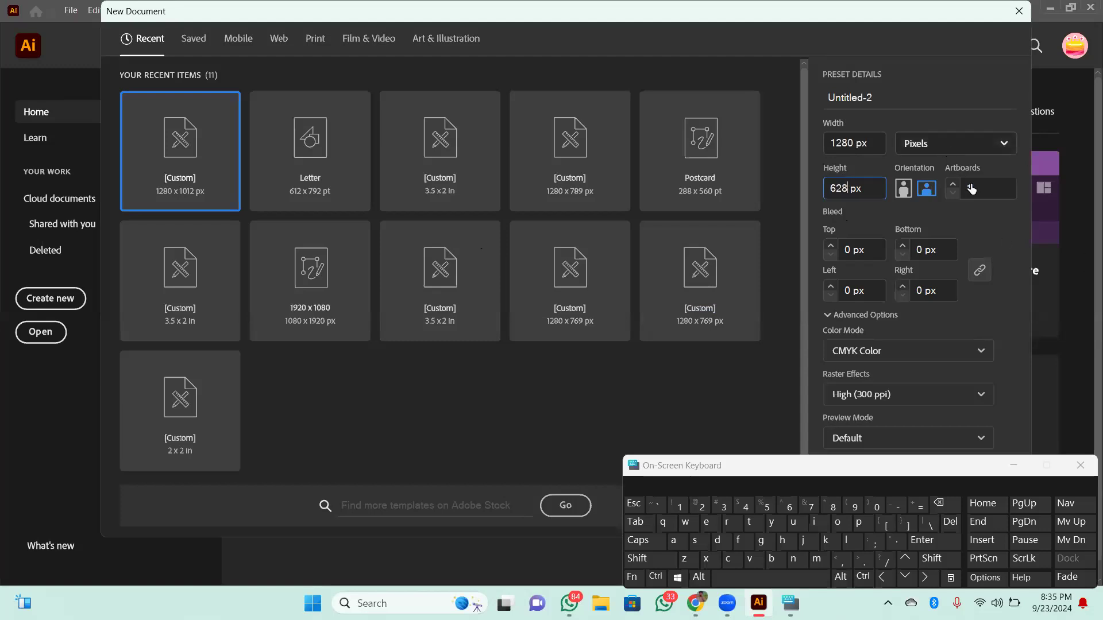
click(1014, 465)
click(952, 513)
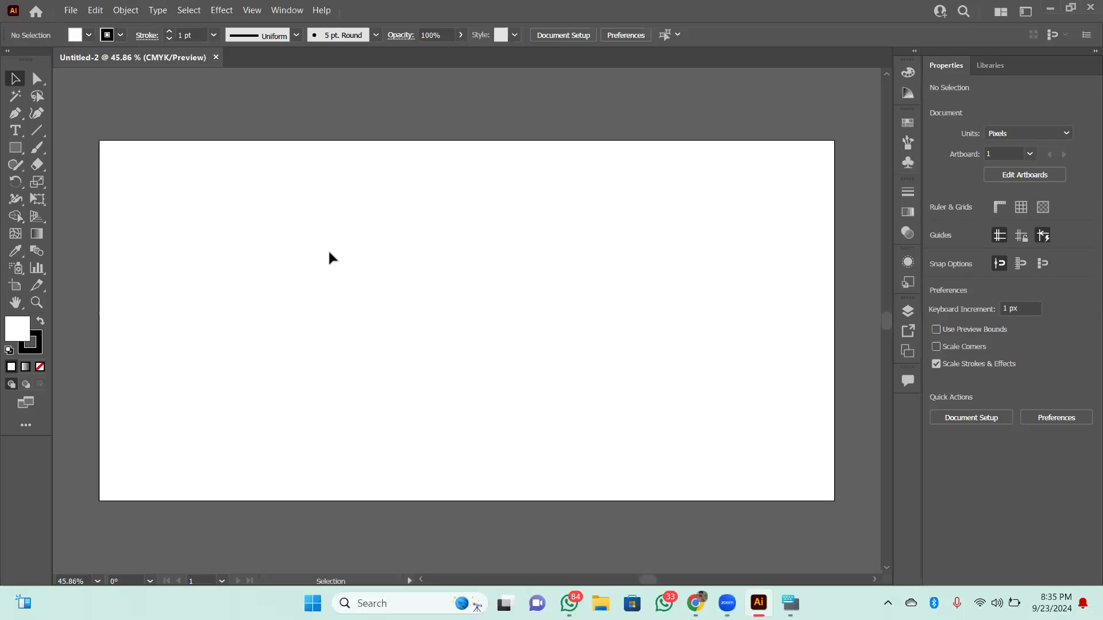
Step: Switch the artboard to portrait orientation, 628 px wide by 1280 px high
click(999, 177)
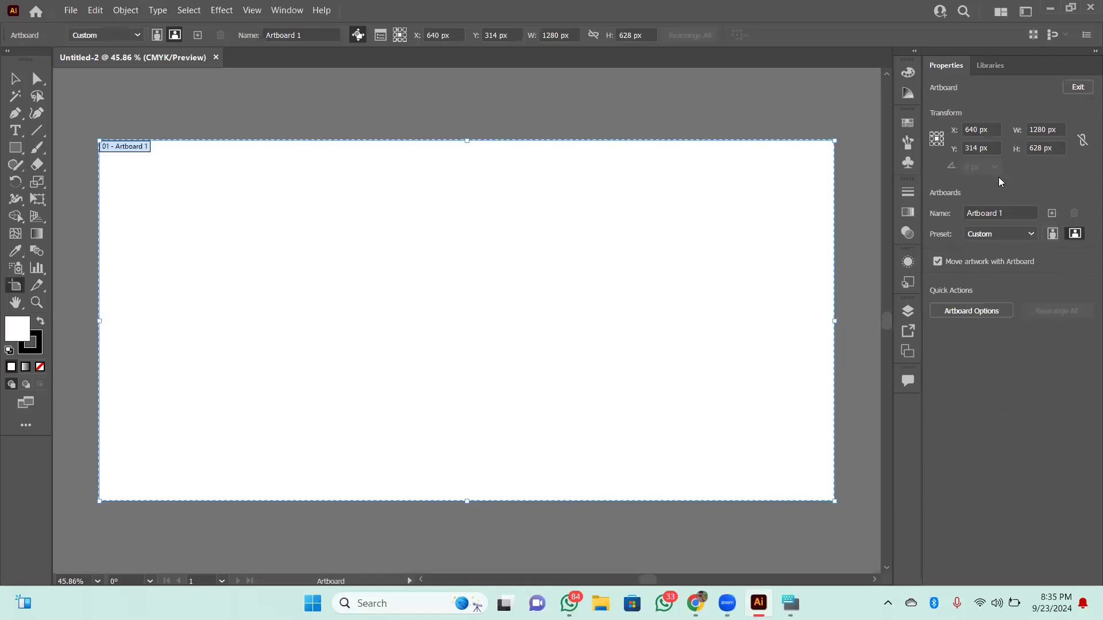
click(1053, 236)
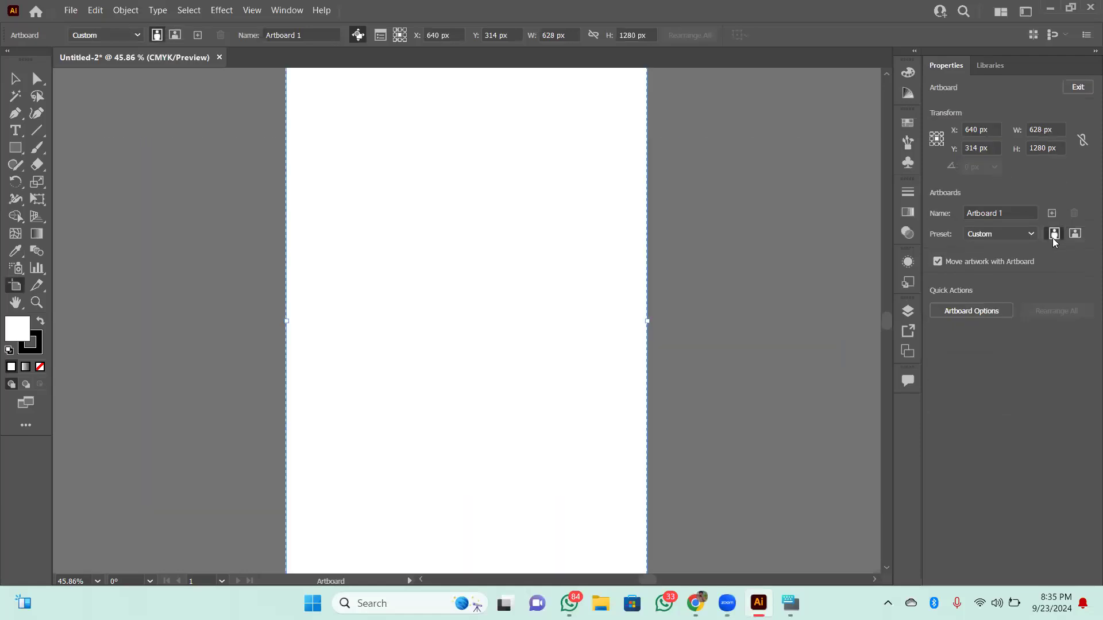
click(17, 83)
key(ctrl+minus)
key(ctrl+minus)
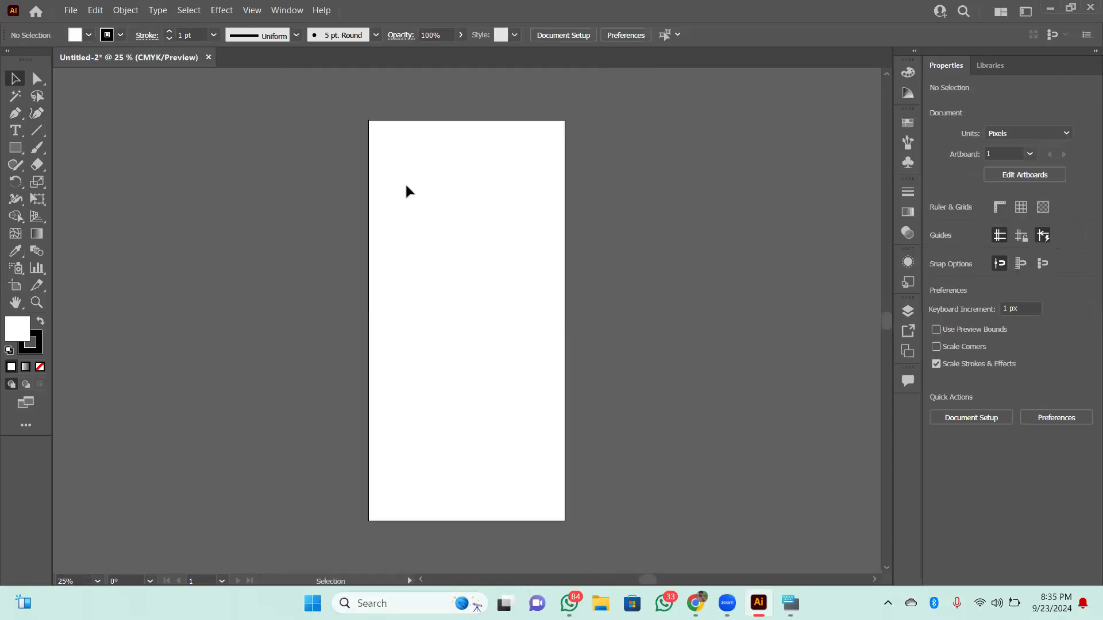
key(ctrl+plus)
key(ctrl+plus)
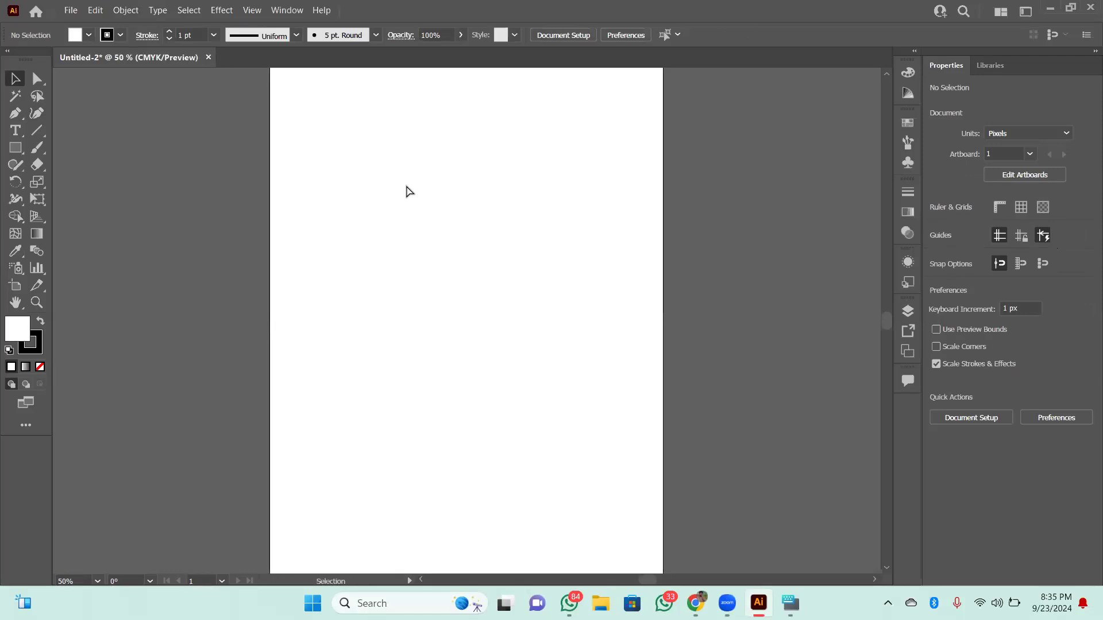
key(ctrl+minus)
key(ctrl+minus)
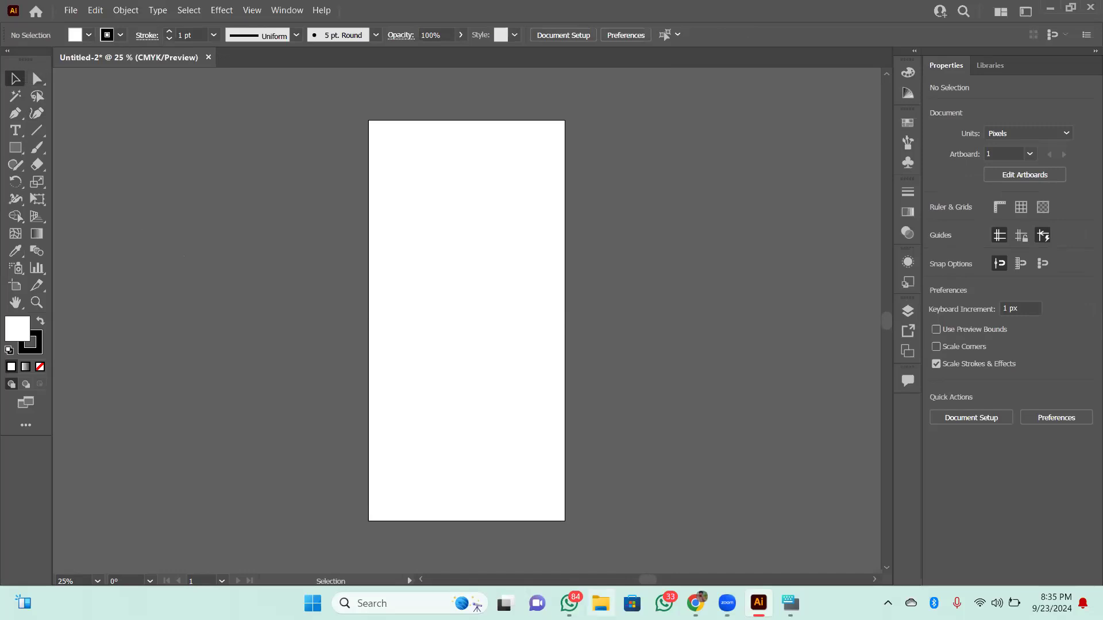
Step: Check the Downloads folder in File Explorer, and minimise the File Explorer and Chrome windows to reach the desktop
click(600, 603)
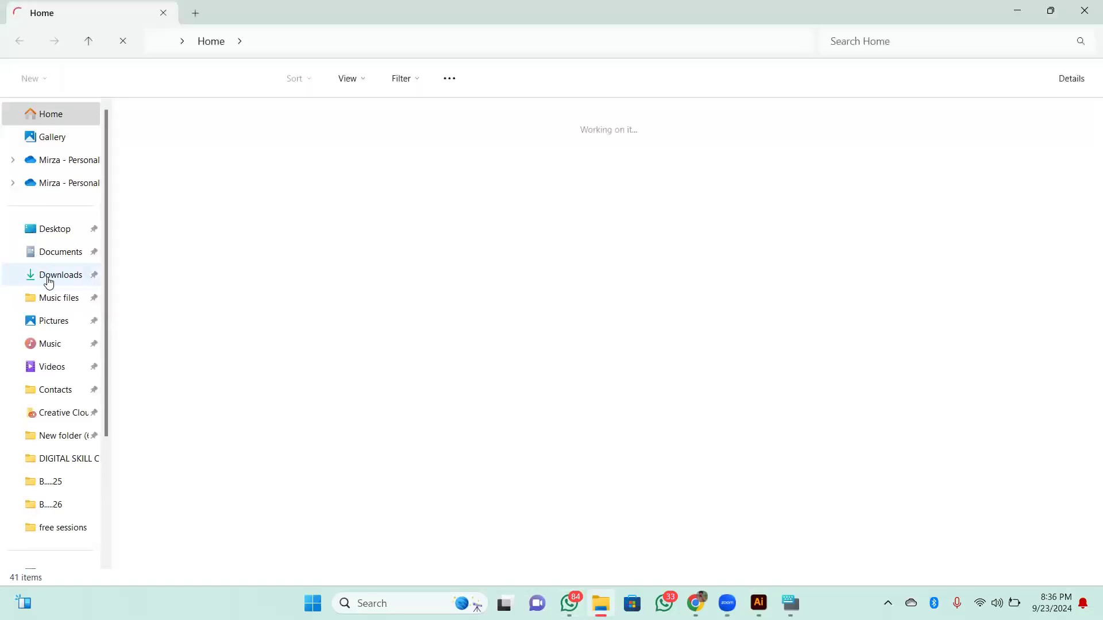
click(48, 280)
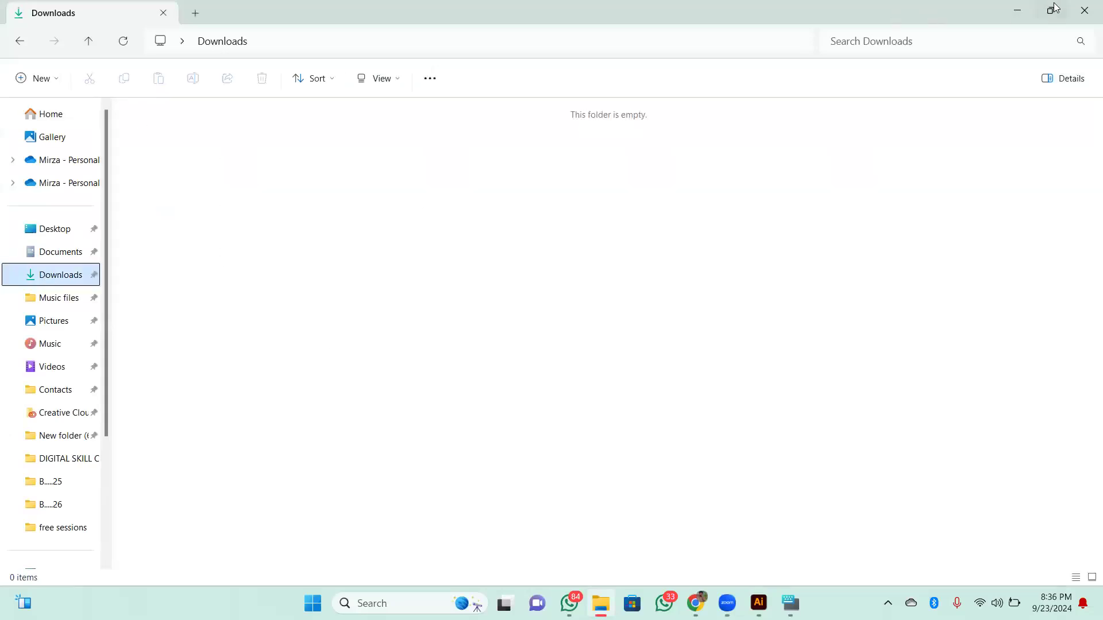
click(1017, 11)
click(1013, 7)
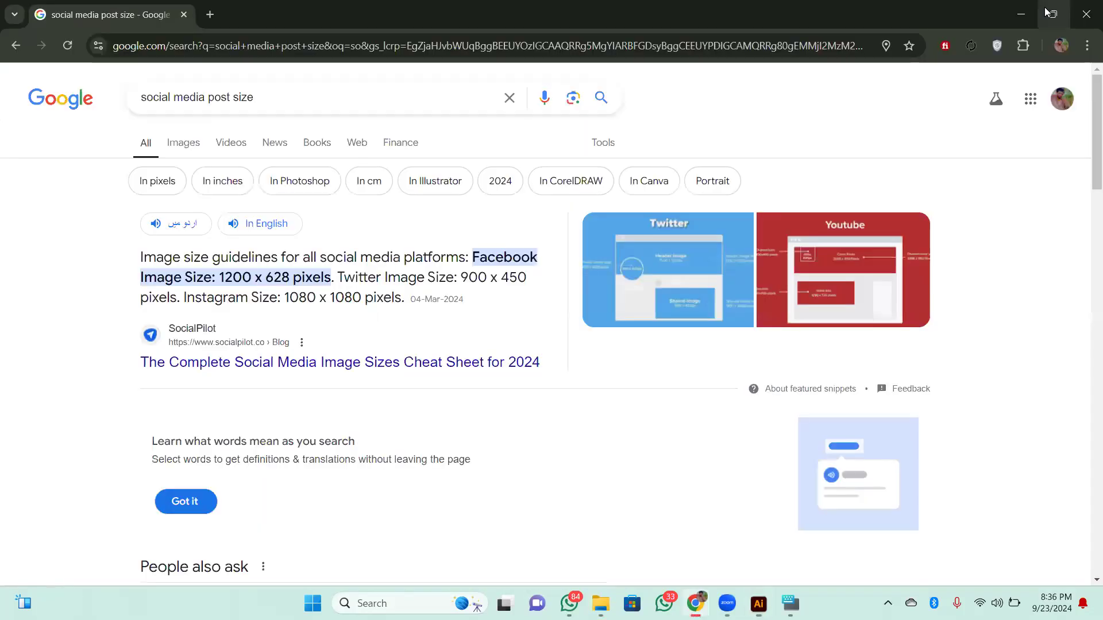
click(1024, 15)
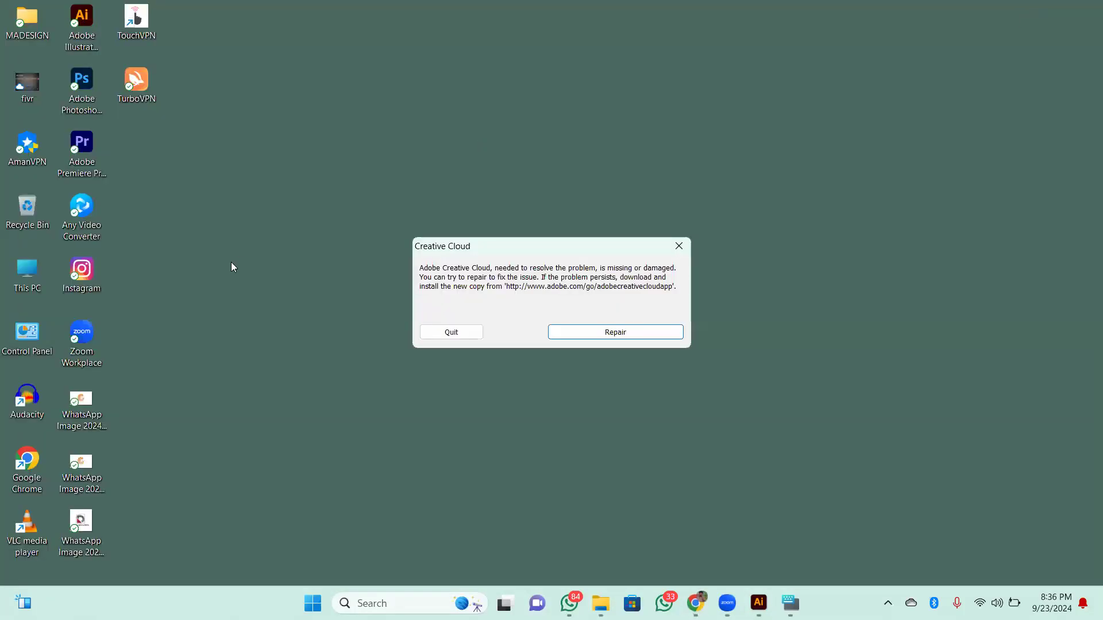
Step: Close the Creative Cloud error dialog and place the Digital Skills Center logo image from the desktop onto the Illustrator artboard
click(85, 522)
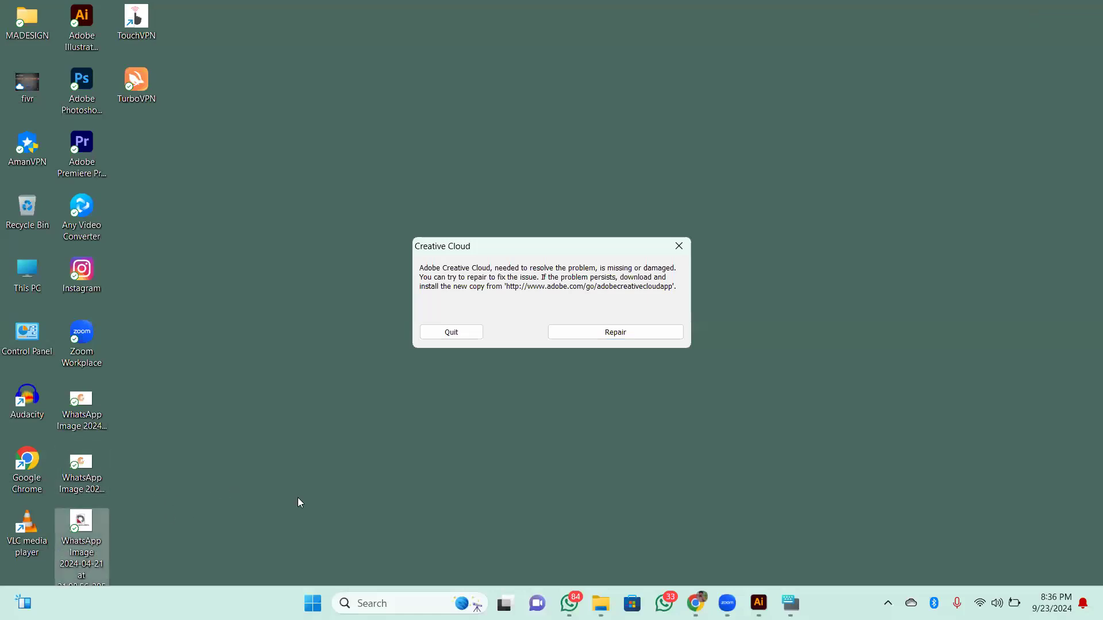
click(678, 246)
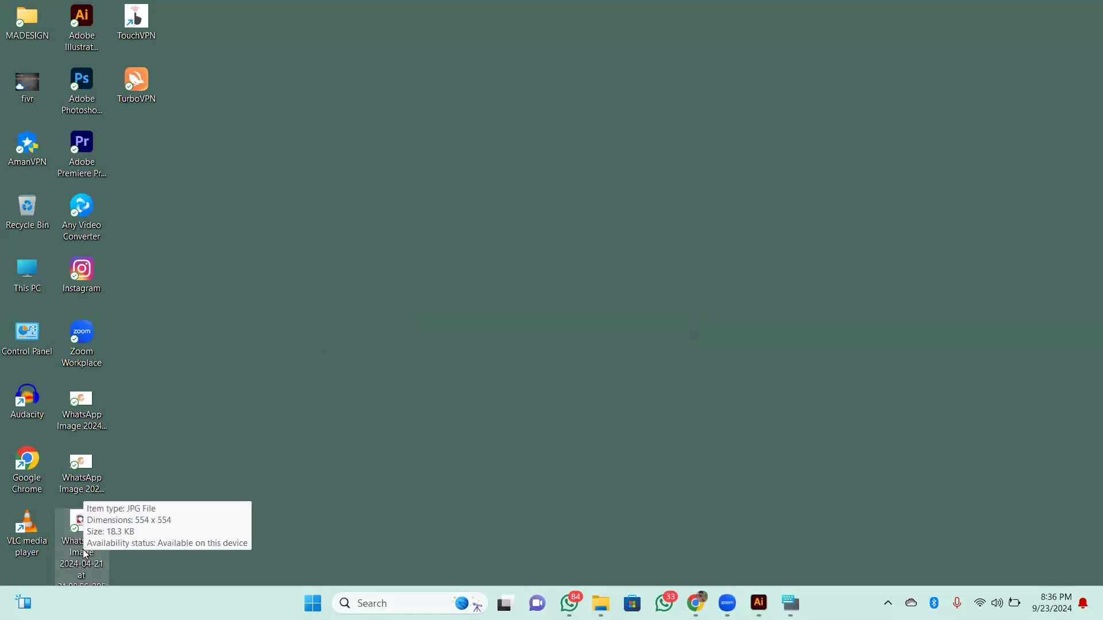
drag(83, 553, 461, 332)
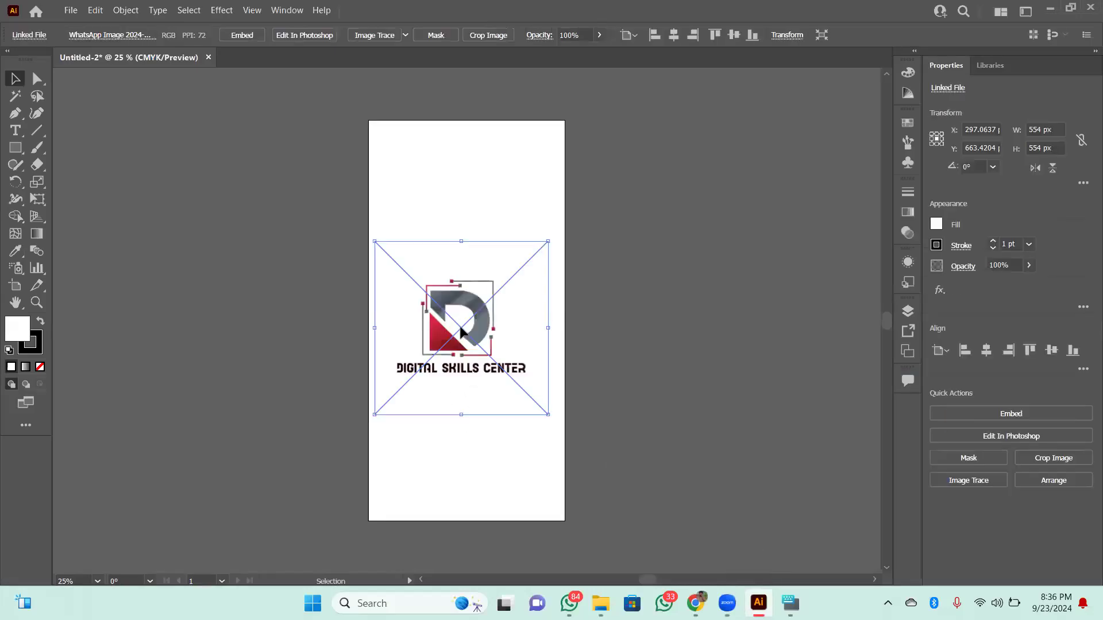
Step: Delete the placed logo and undo the deletion, and embed the linked logo image in the document
key(Delete)
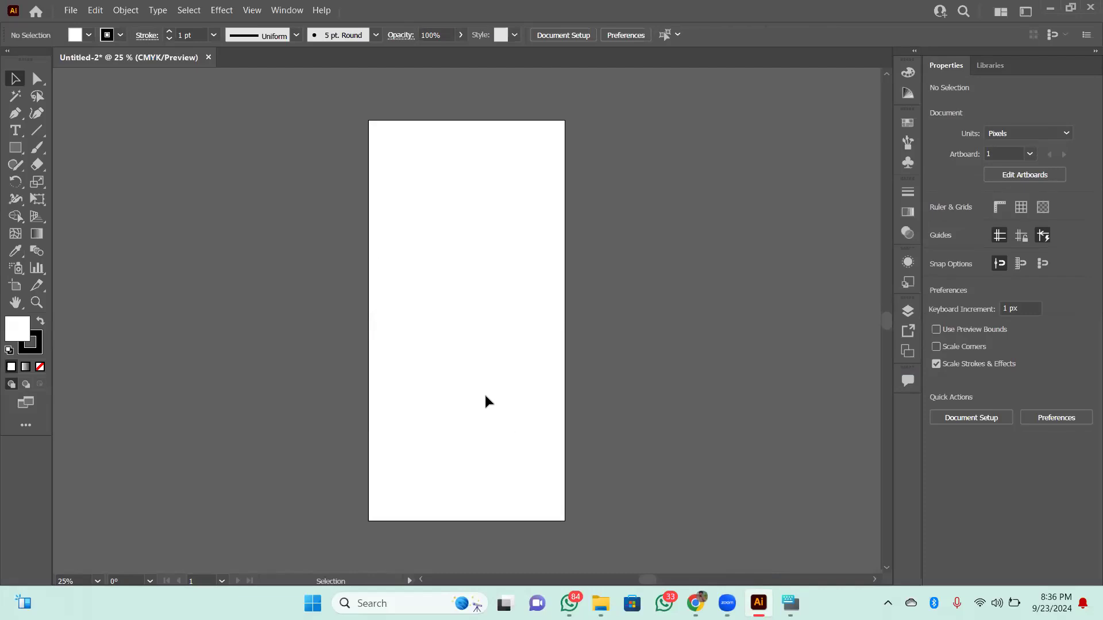
key(ctrl+z)
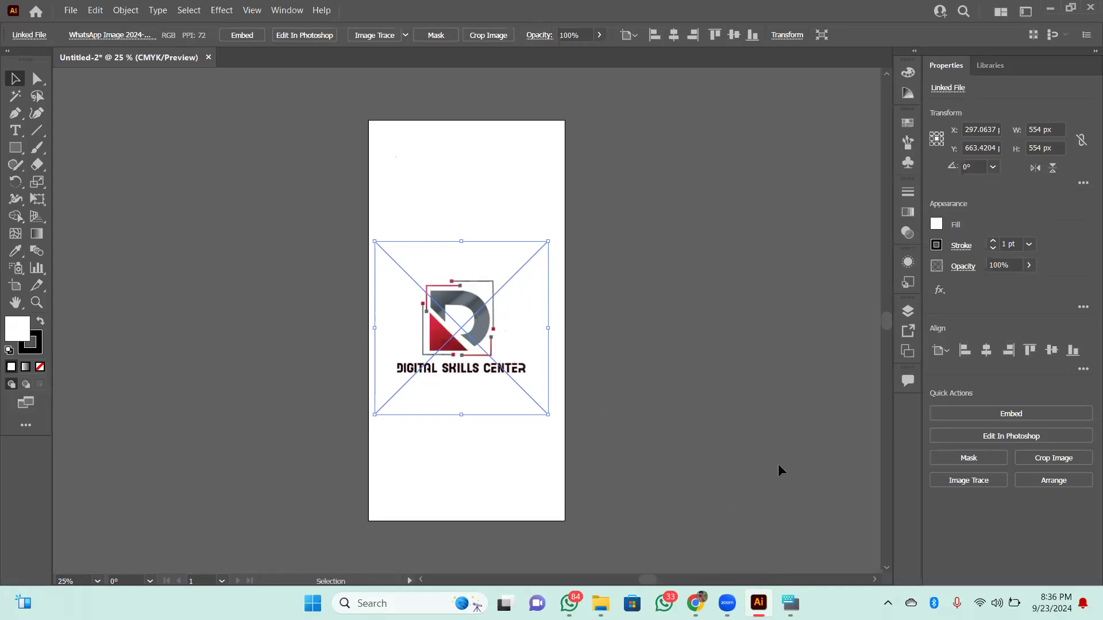
click(1015, 415)
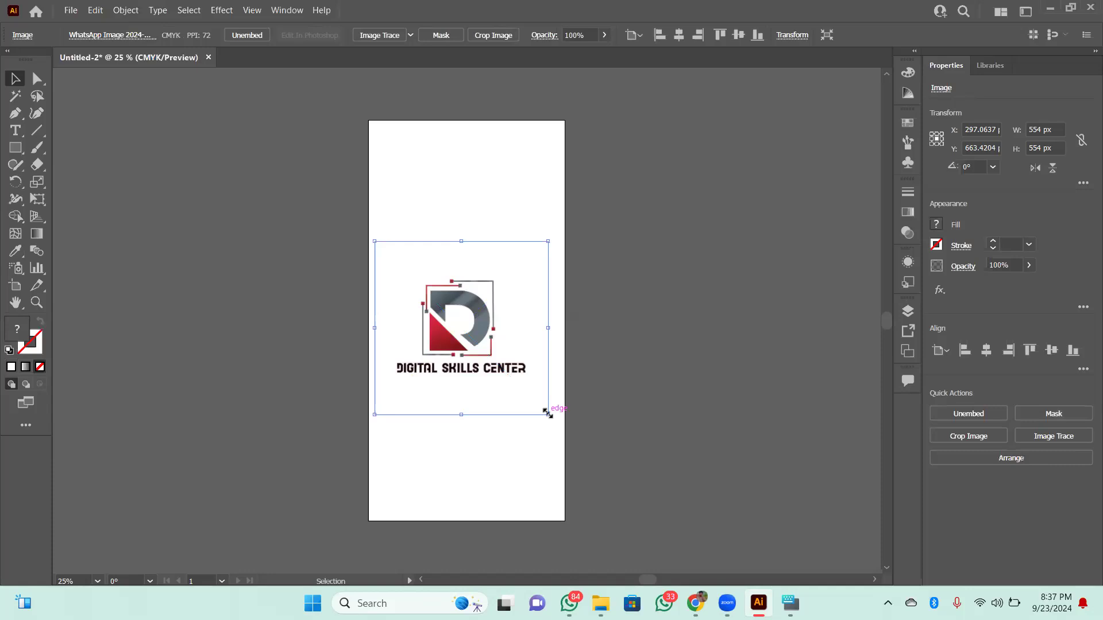
Step: Scale the logo down proportionally from its lower-right corner to about 134 px square
drag(548, 415, 464, 285)
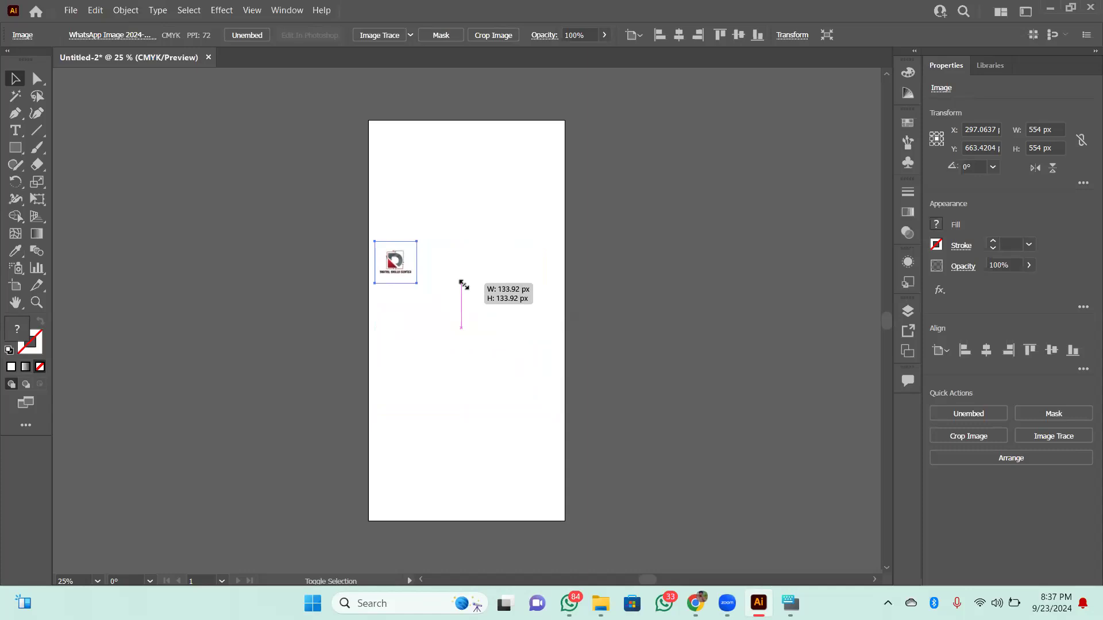
drag(462, 281, 462, 282)
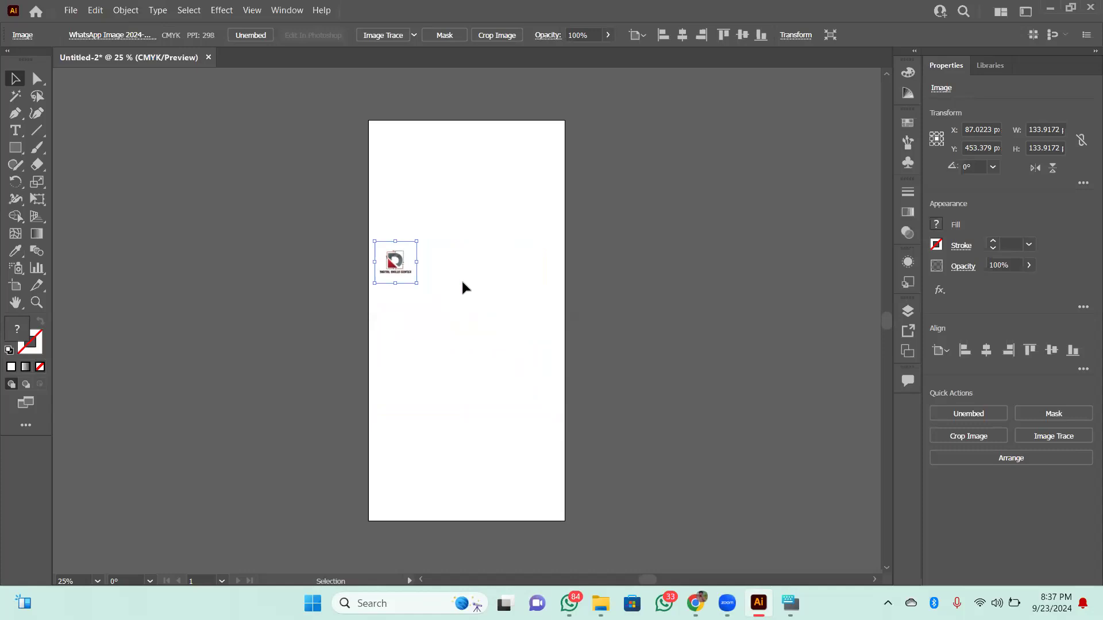
key(ctrl+plus)
key(ctrl+plus)
key(ctrl+plus)
key(ctrl+plus)
key(ctrl+plus)
key(ctrl+minus)
key(ctrl+minus)
key(ctrl+minus)
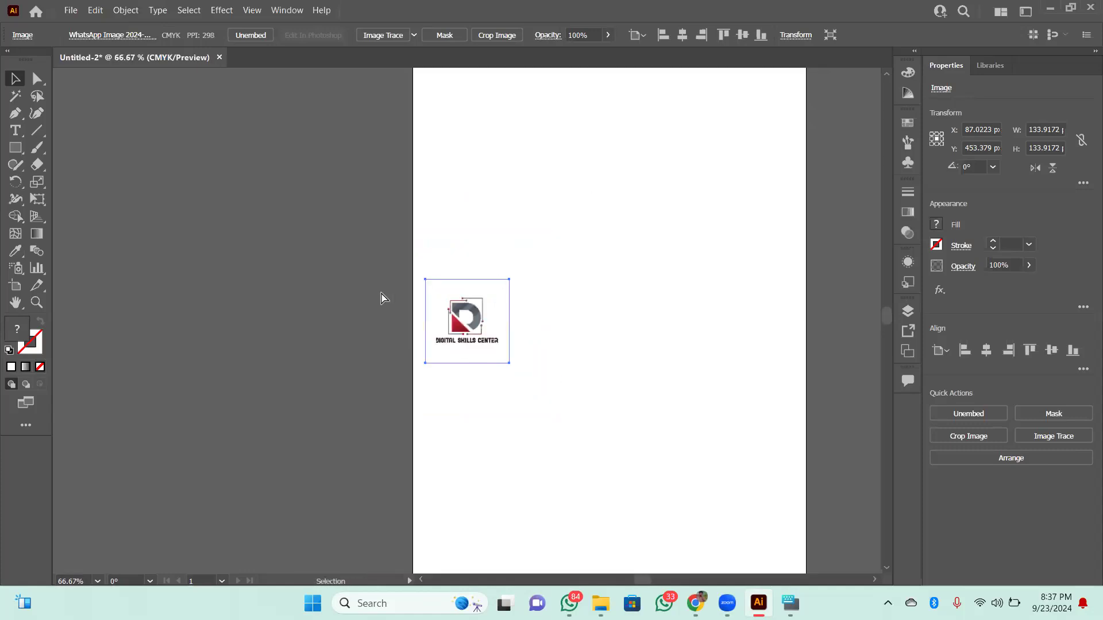
key(ctrl+minus)
key(ctrl+minus)
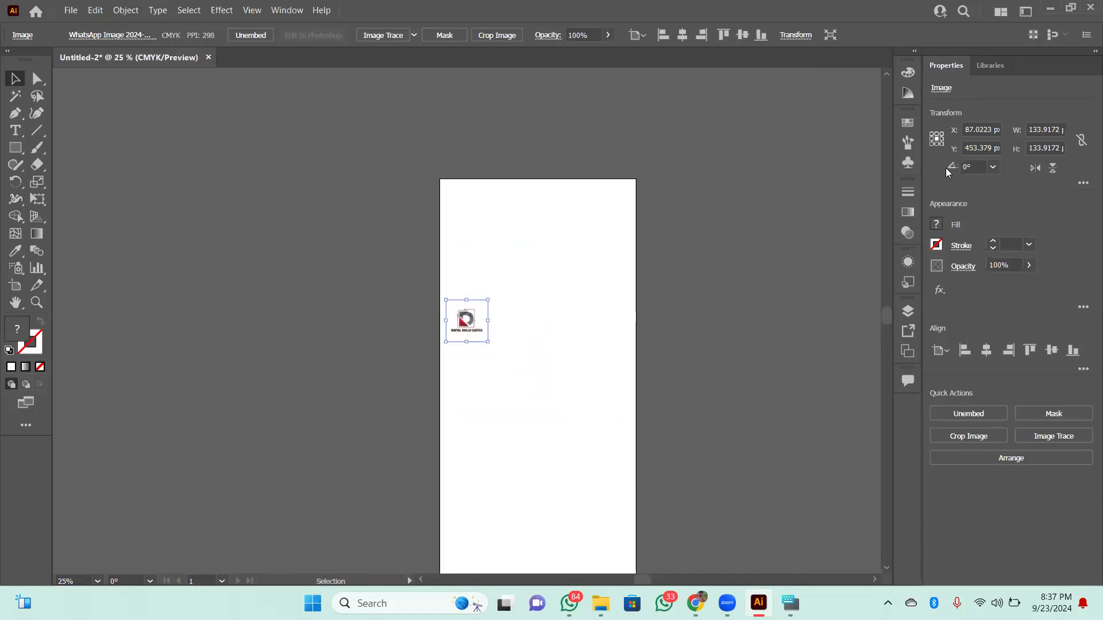
Step: Set the artboard to landscape orientation, 1280 px wide by 628 px high, and return to the Selection tool
click(459, 231)
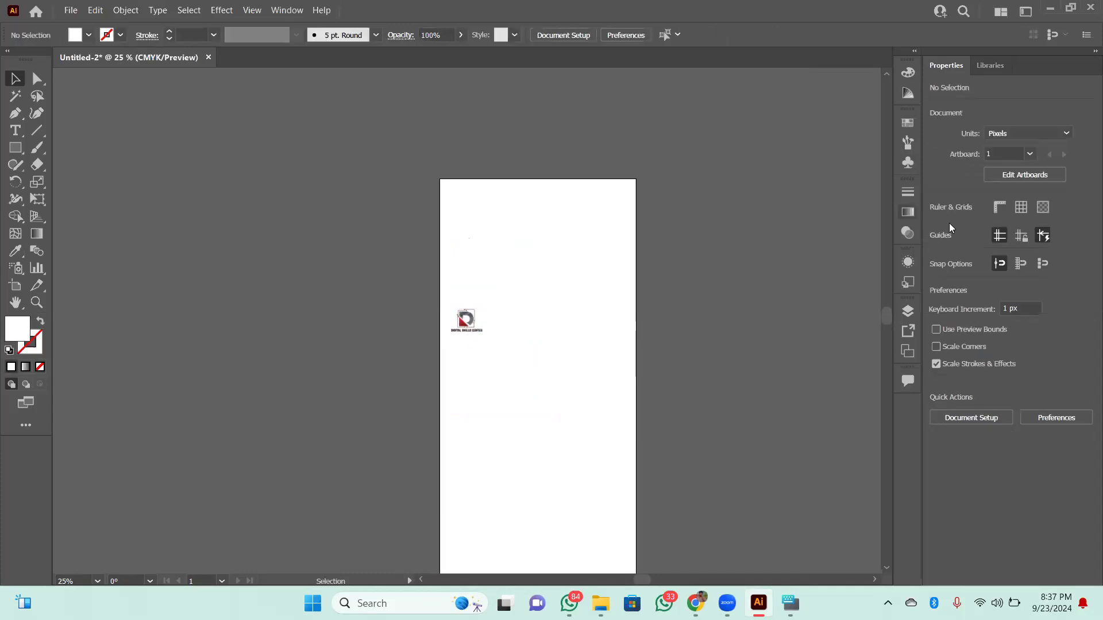
click(1049, 176)
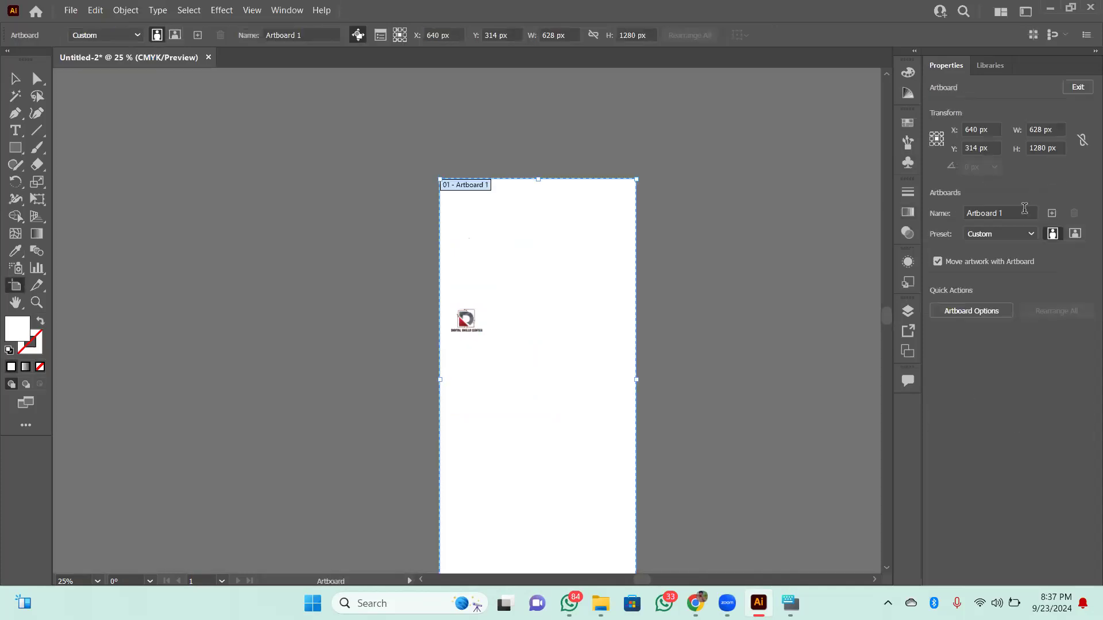
click(1074, 233)
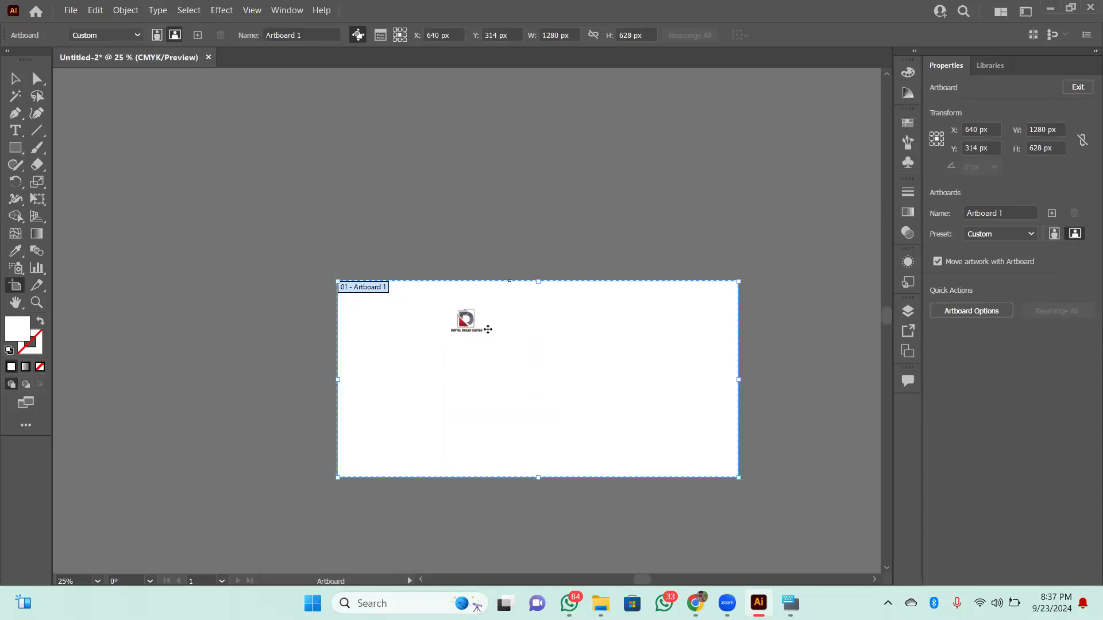
click(15, 78)
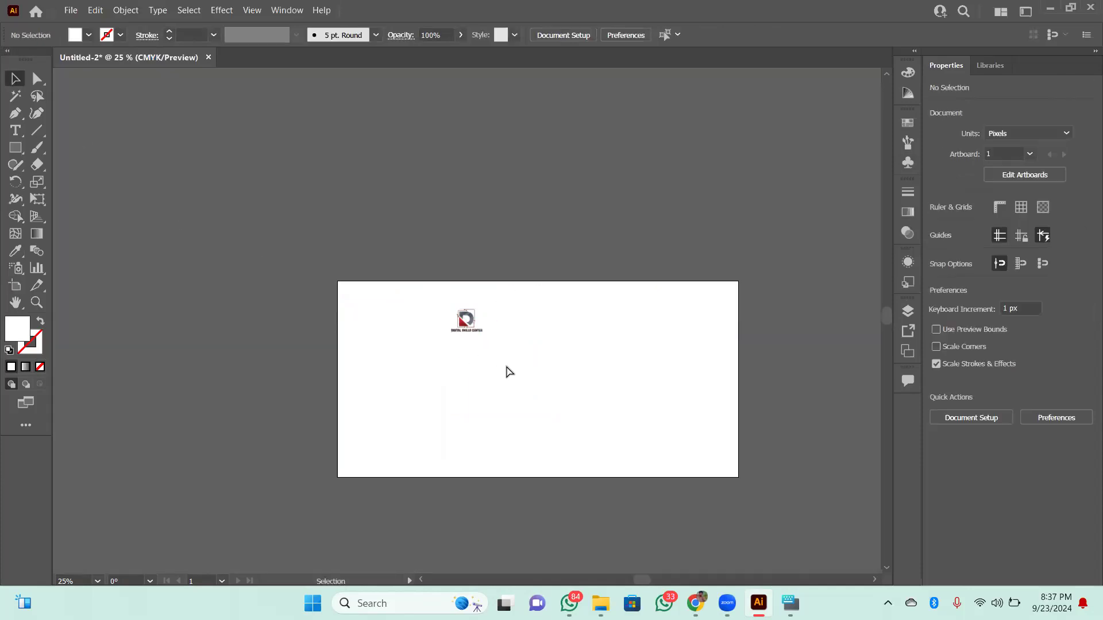
Step: Move the logo into the artboard's upper-left corner, undoing a trial enlargement along the way
key(ctrl+equal)
key(ctrl+equal)
drag(485, 307, 289, 288)
drag(311, 339, 416, 415)
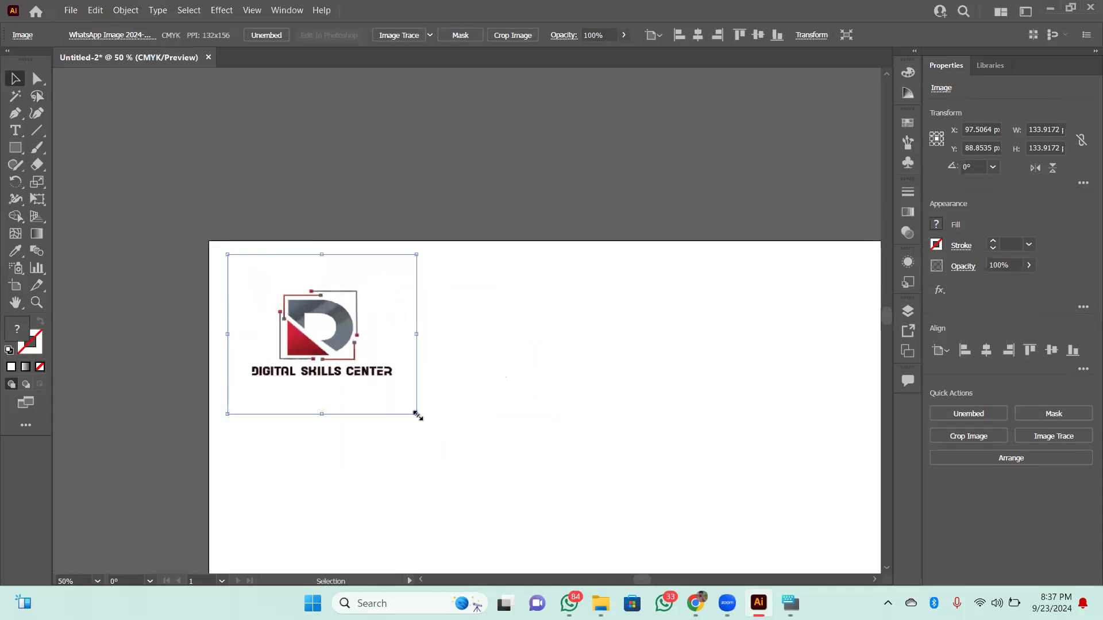
key(ctrl+z)
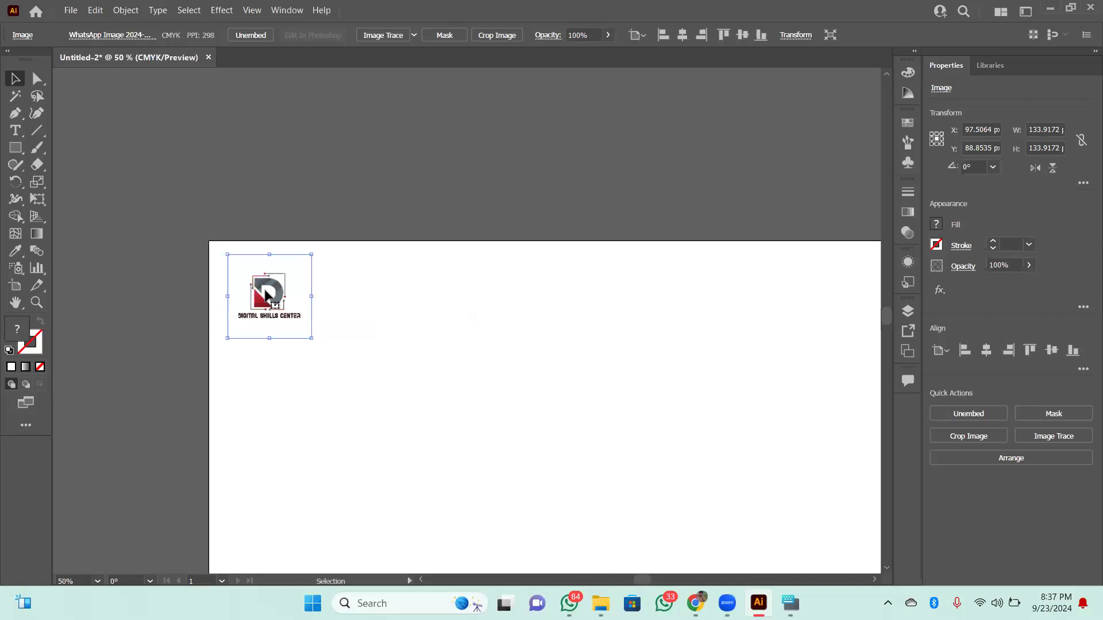
mouse_move(266, 296)
mouse_down()
mouse_move(293, 330)
mouse_move(258, 283)
mouse_up()
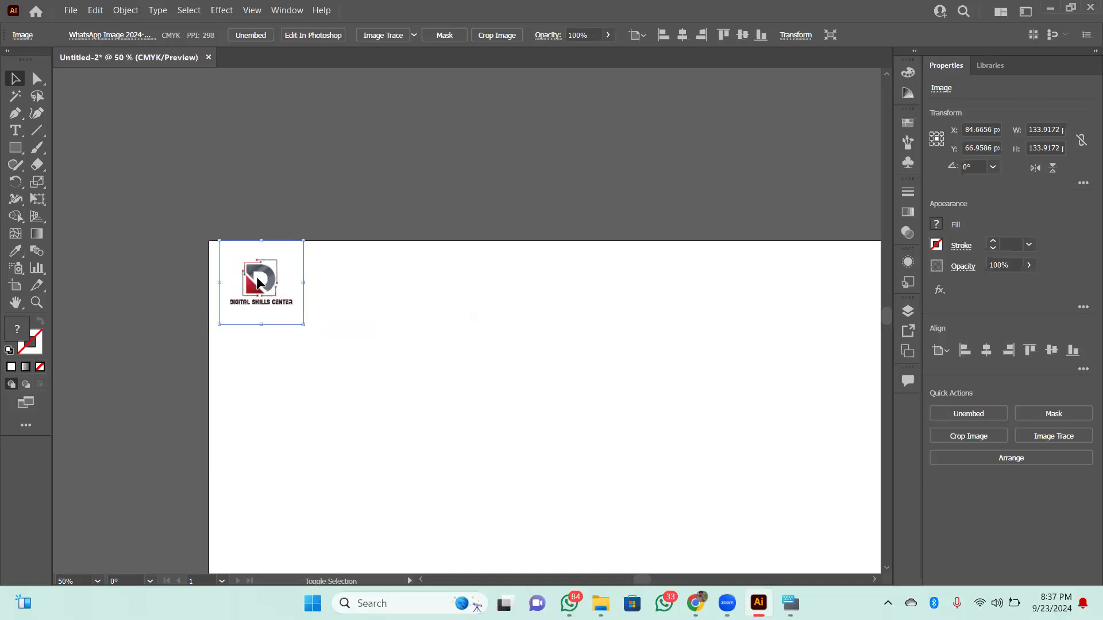
Step: Undo a trial stretch of the logo, and enlarge it proportionally to about 179 px square near the artboard's upper-left corner
drag(302, 323, 337, 432)
key(ctrl+z)
key(ctrl+shift+a)
drag(262, 313, 334, 367)
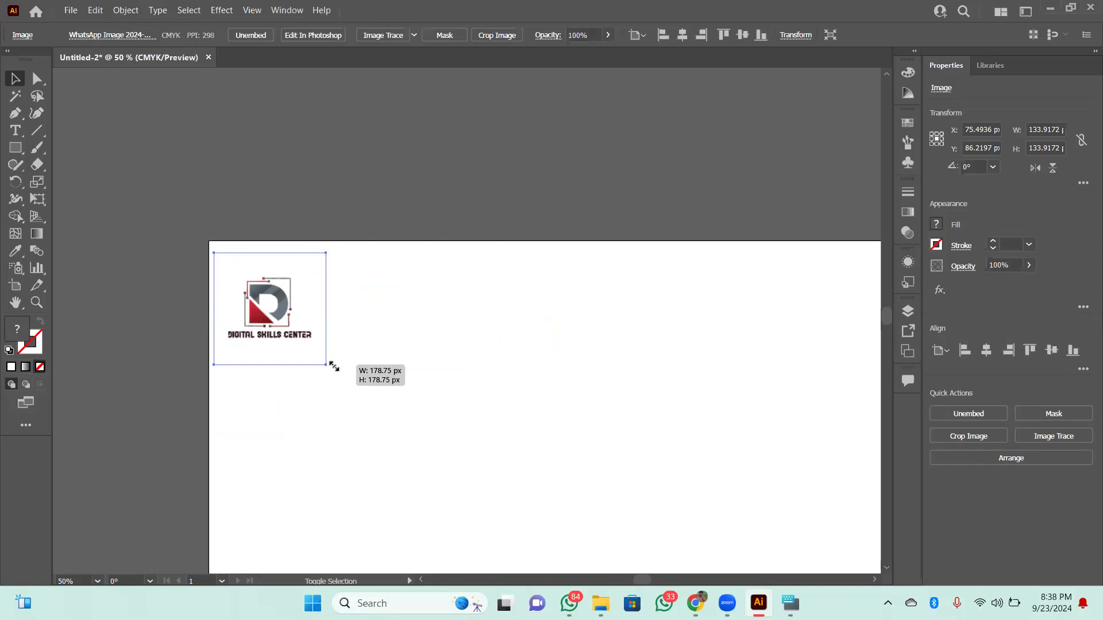
drag(334, 367, 334, 368)
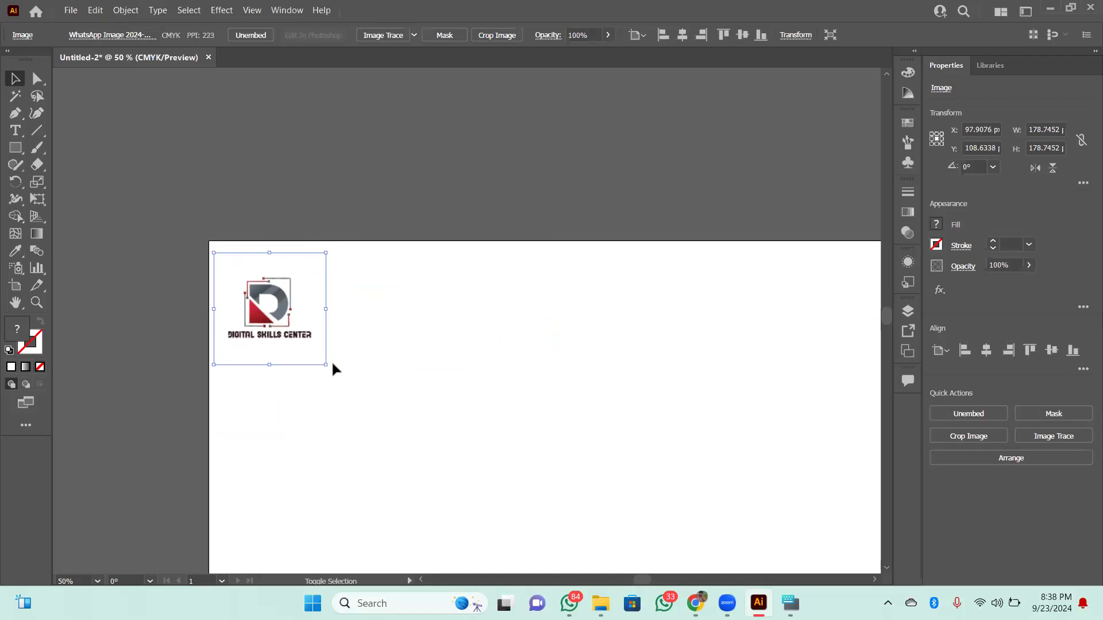
click(106, 342)
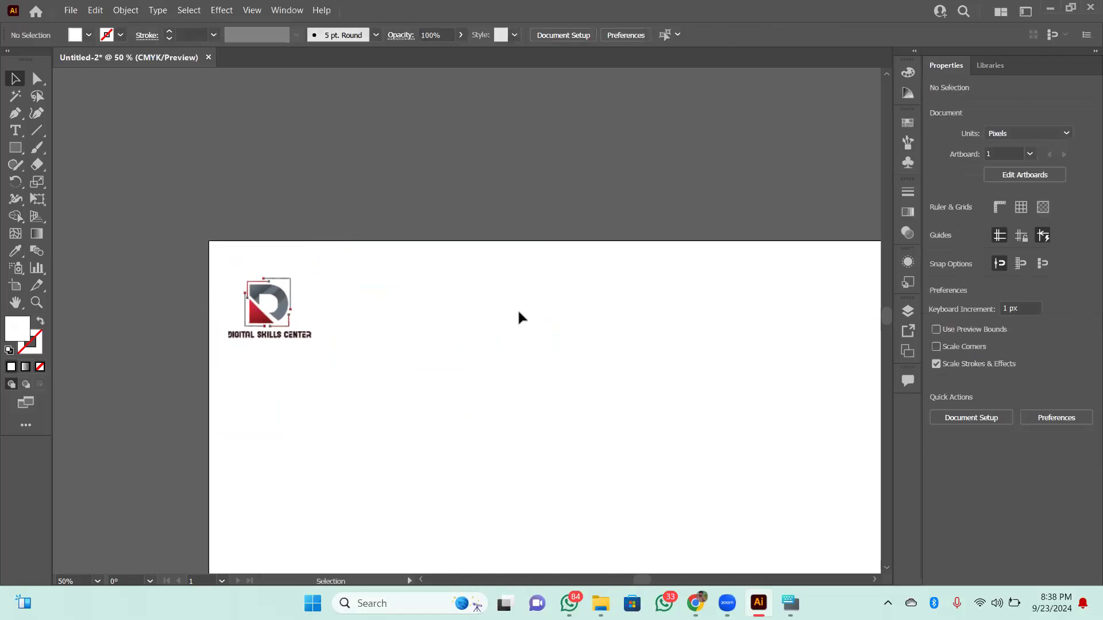
Step: Place a new point text near the artboard's upper middle and set its font size to 72 pt
key(ctrl+minus)
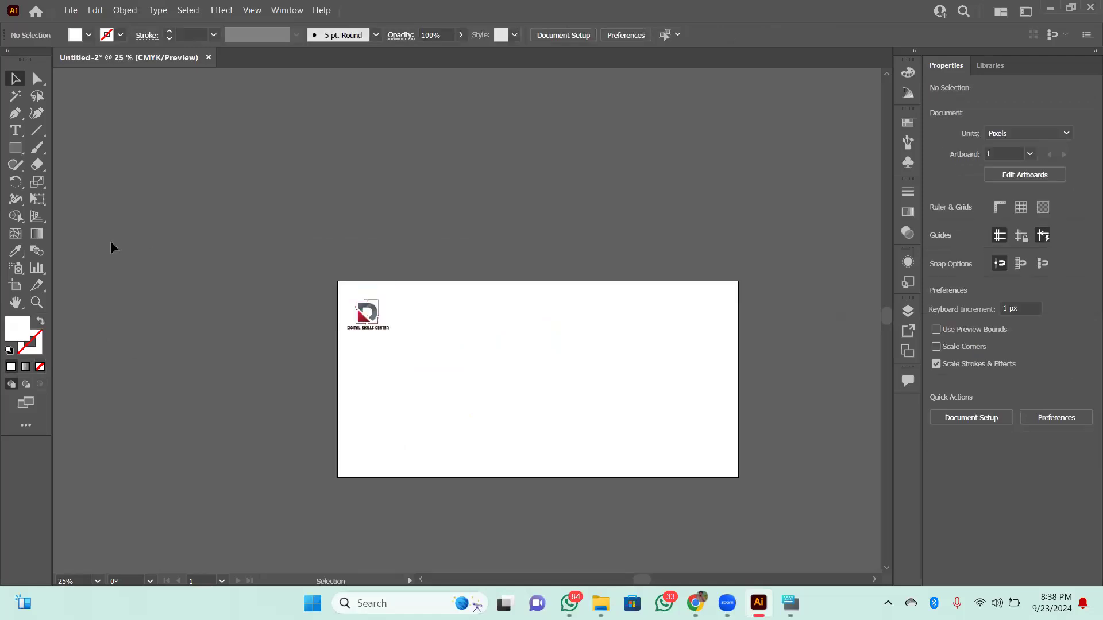
click(14, 131)
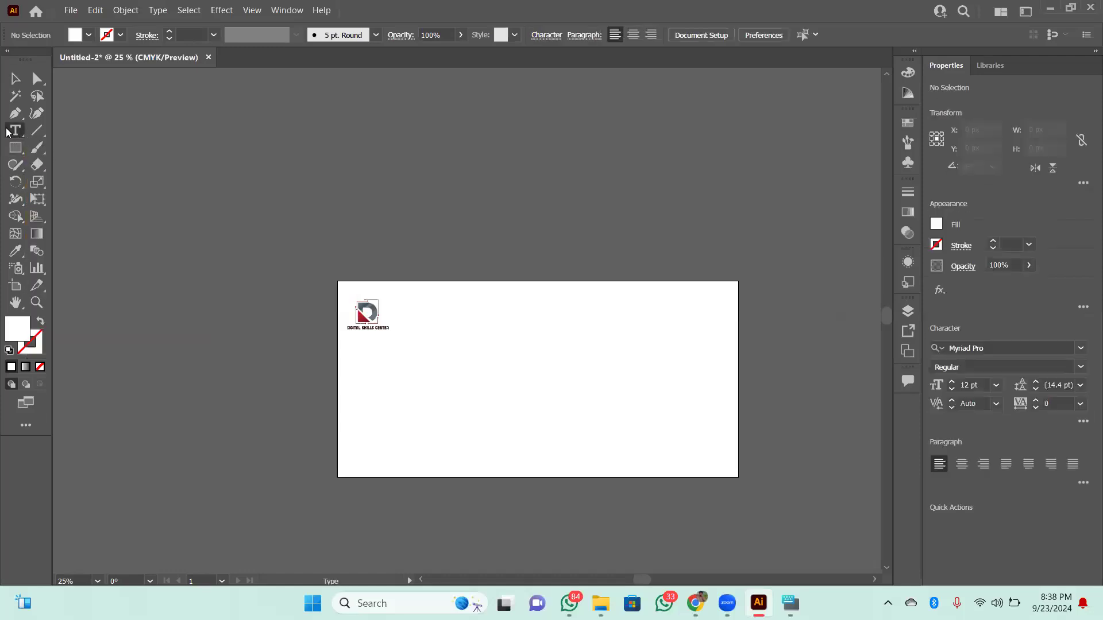
click(482, 299)
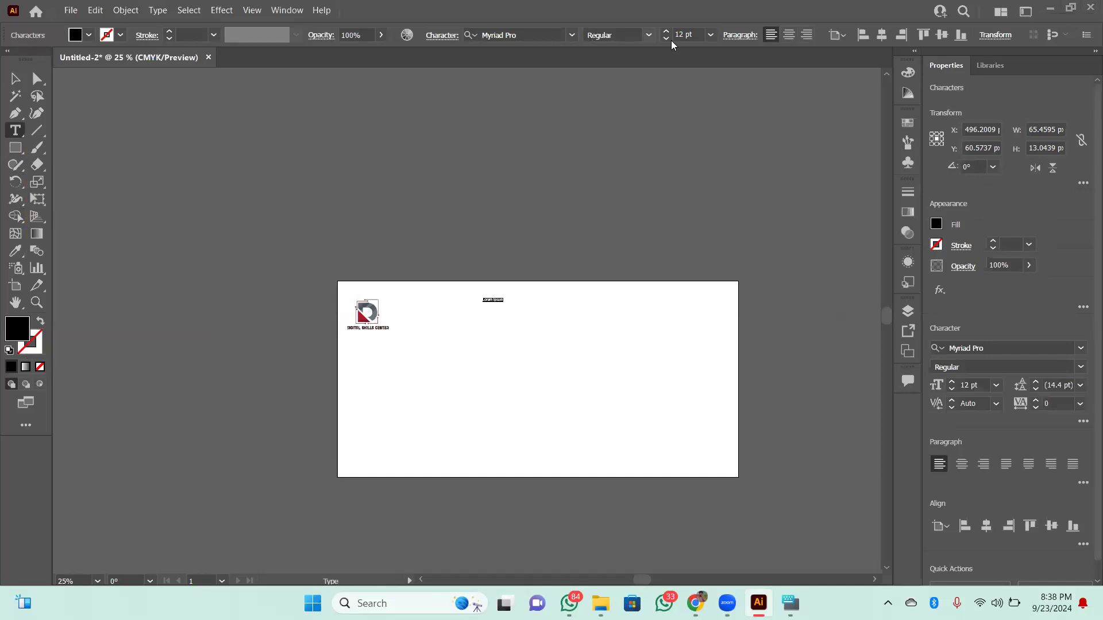
click(711, 35)
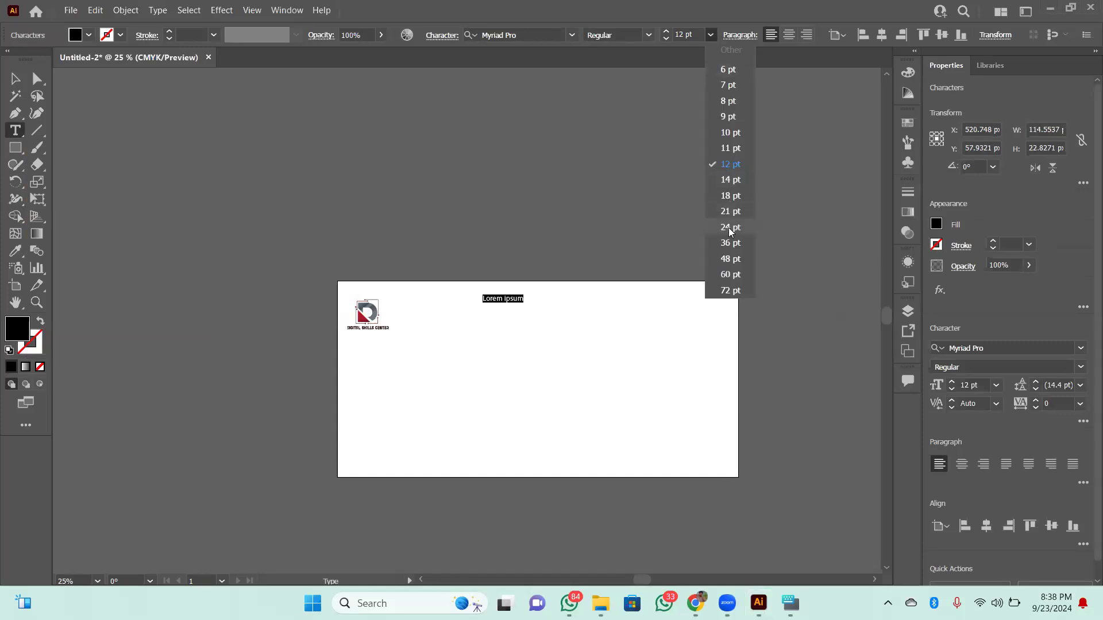
click(735, 291)
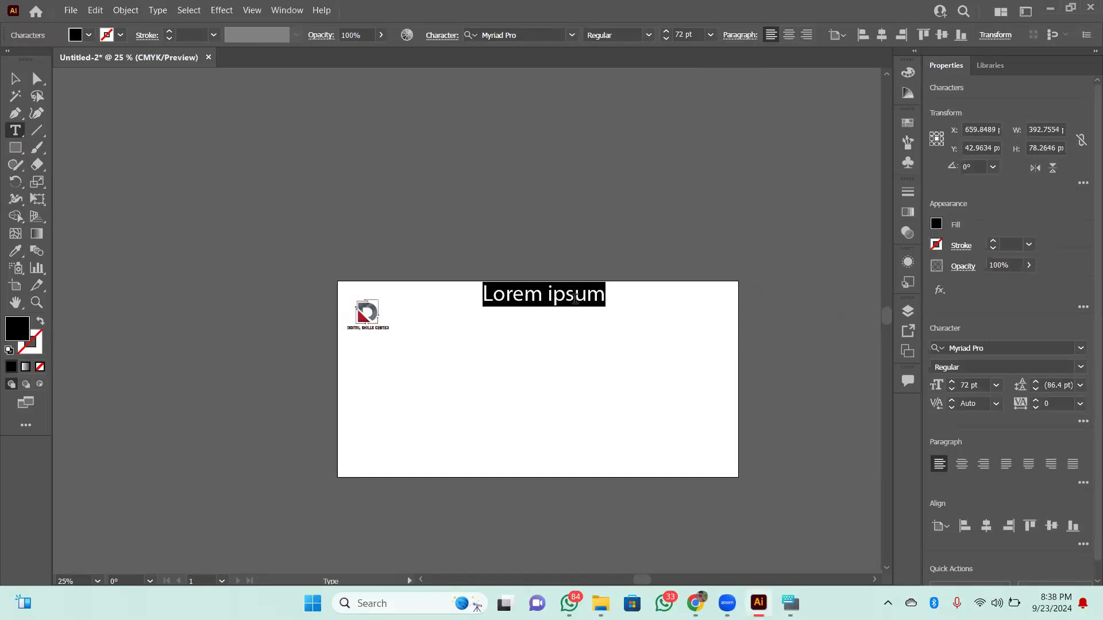
Step: Replace the placeholder text with "topic:", using the On-Screen Keyboard to enter the letter c
text(topi)
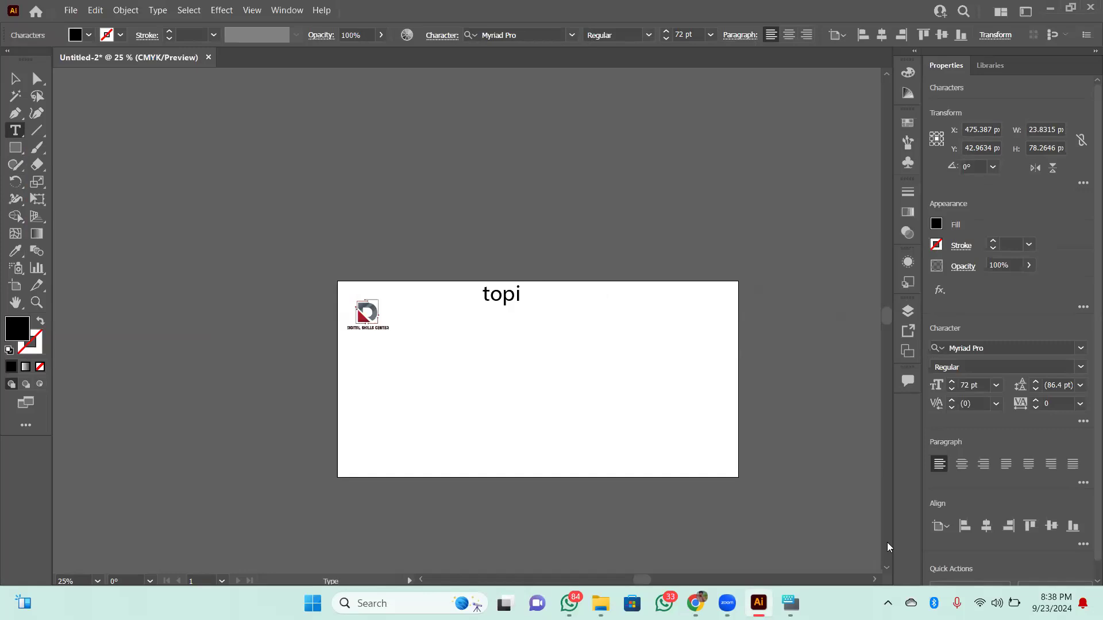
click(790, 603)
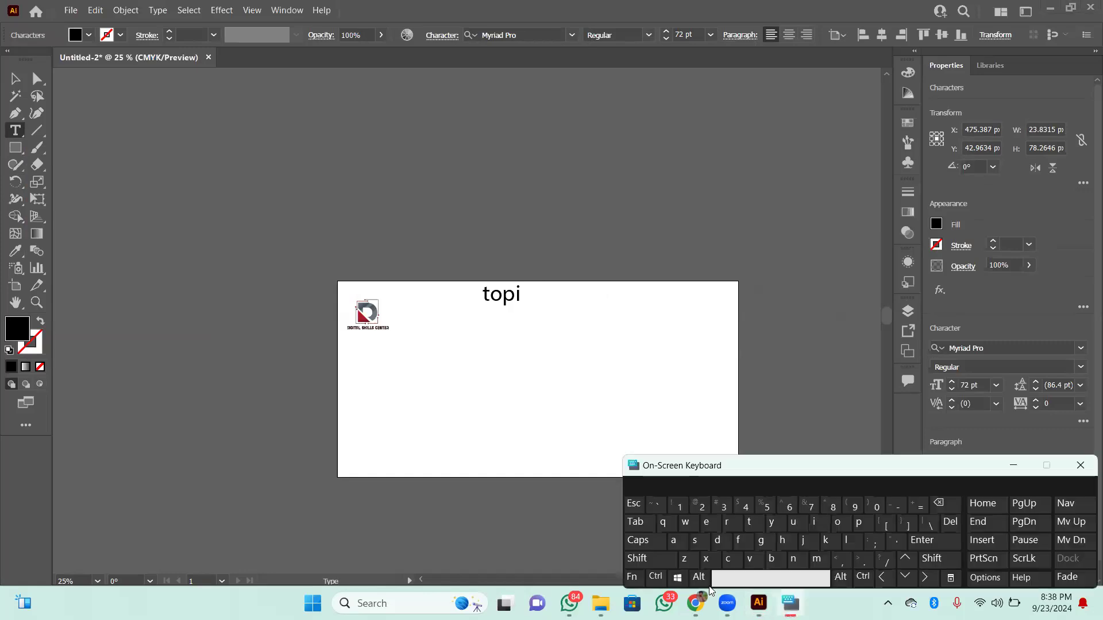
click(730, 560)
click(520, 294)
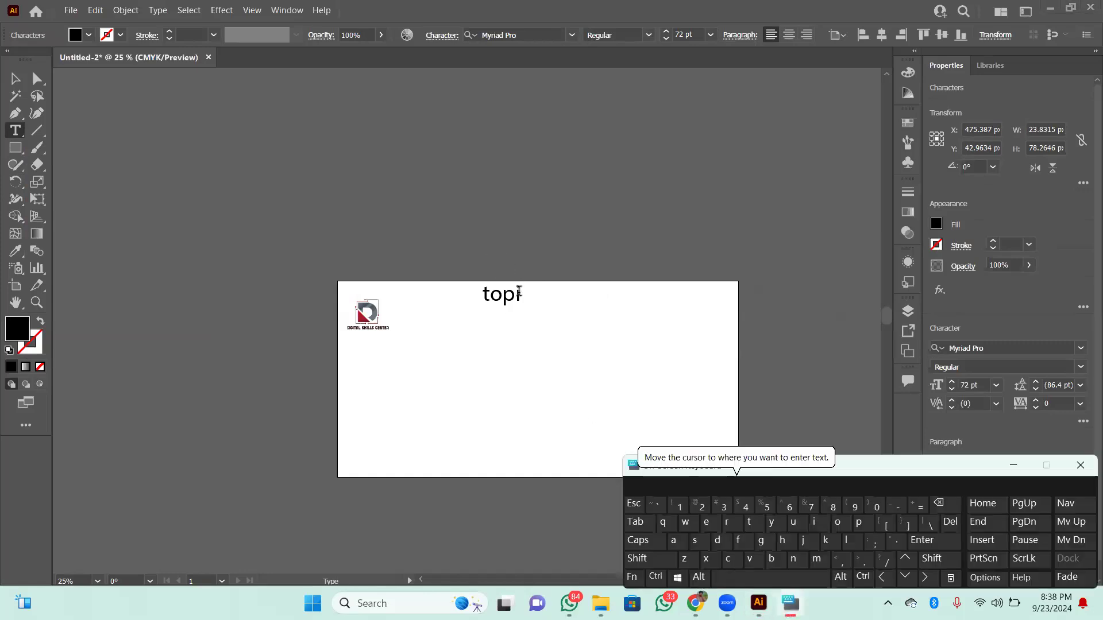
click(730, 560)
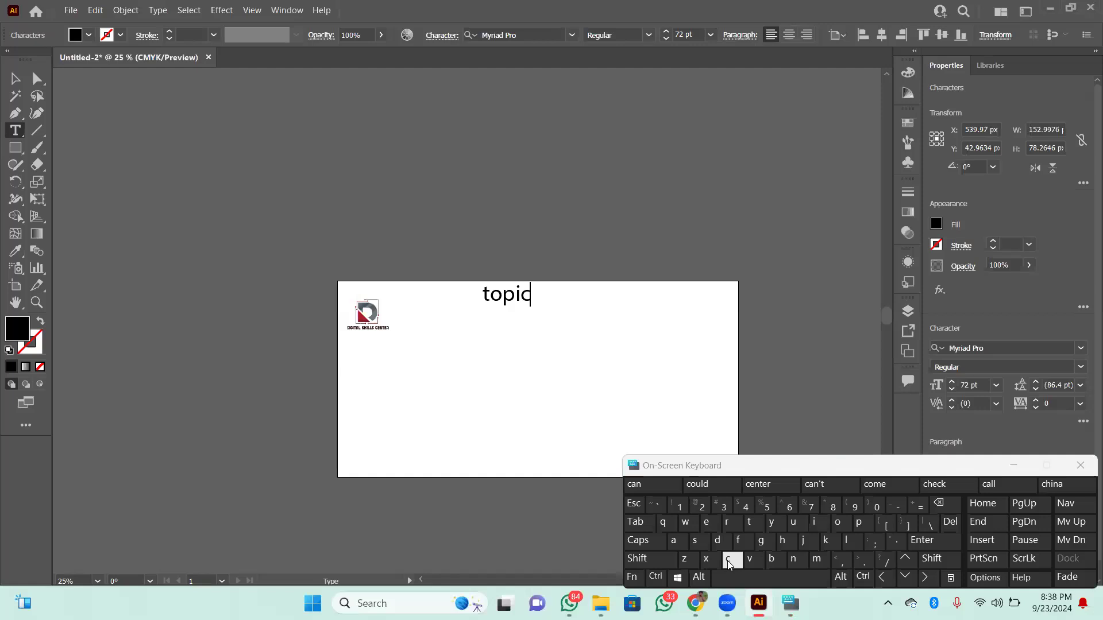
text(;)
key(shift+Left)
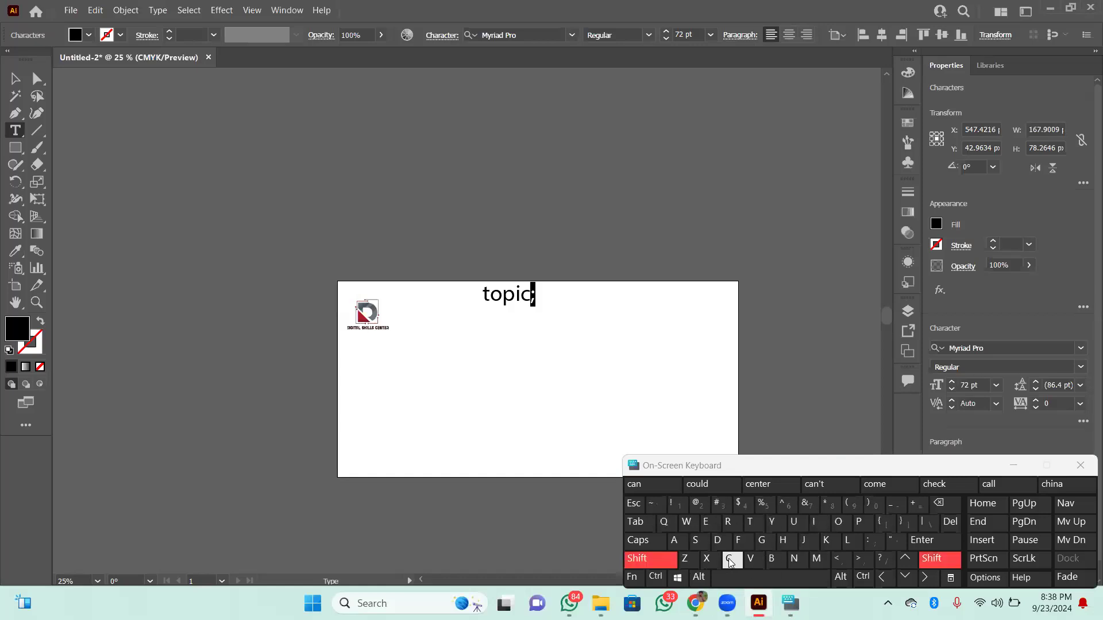
text(:)
Step: Complete the heading as "topic: basic shapes" and move it slightly down and left, level with the logo
click(790, 573)
text(basi)
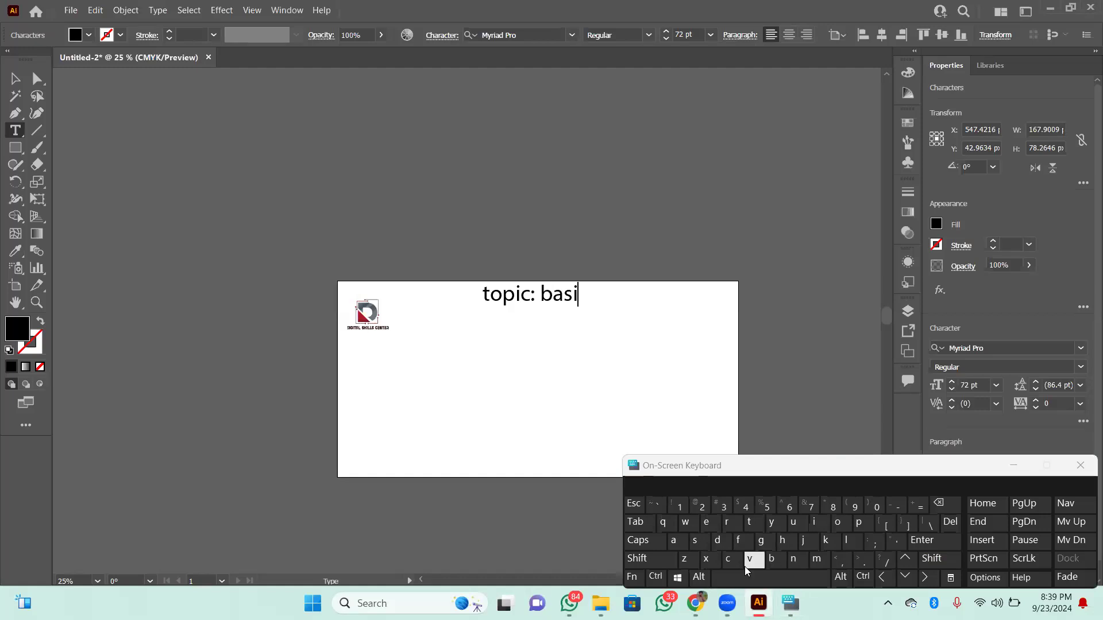
text(c)
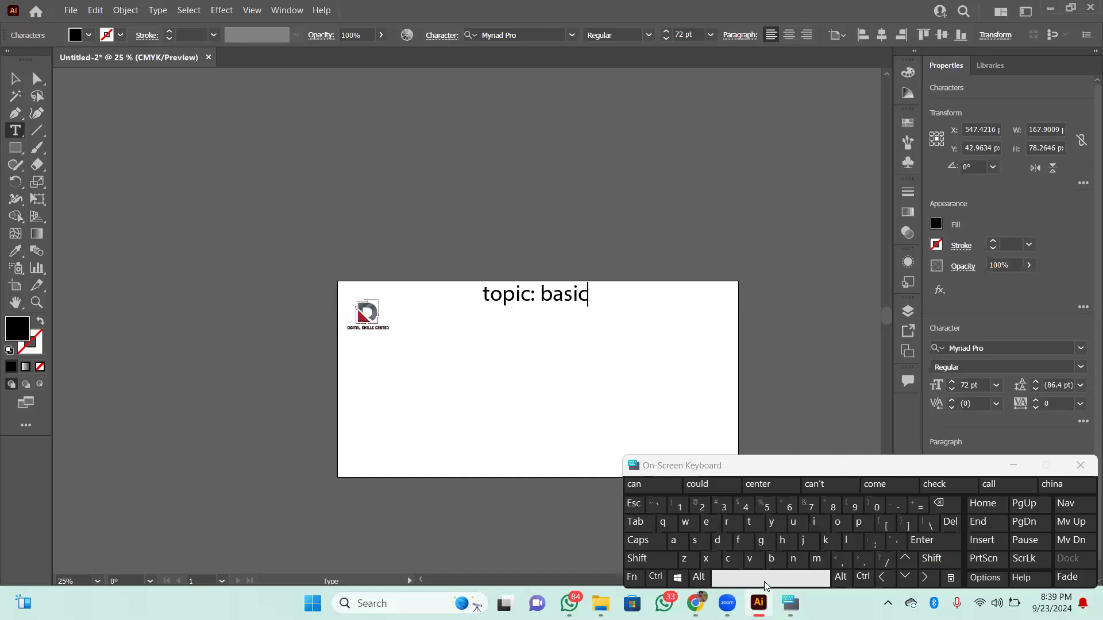
text( shap)
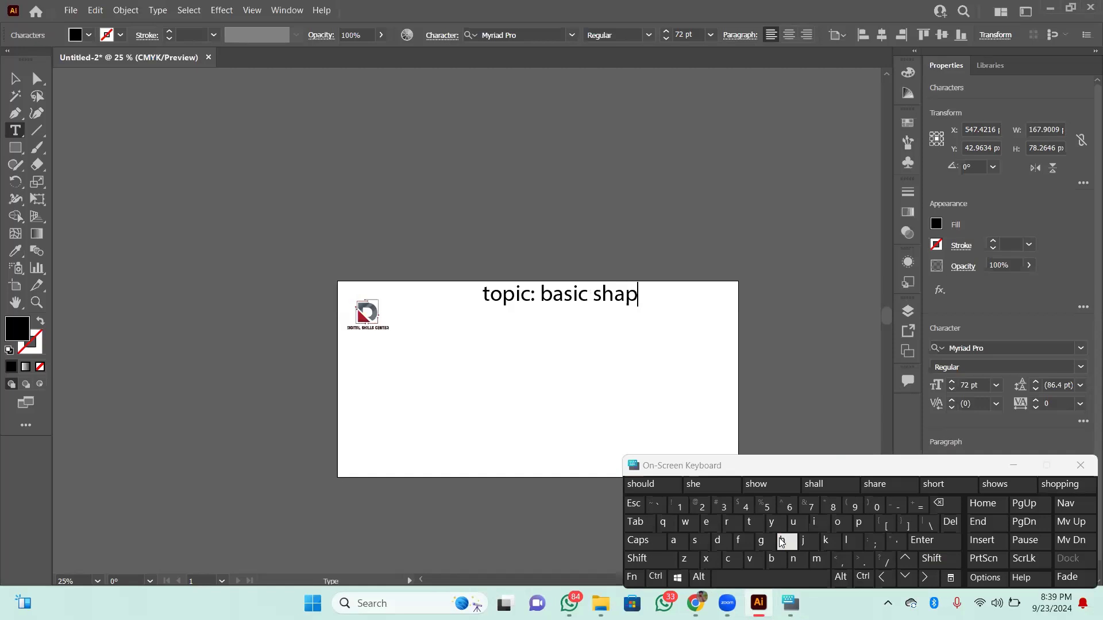
text(es)
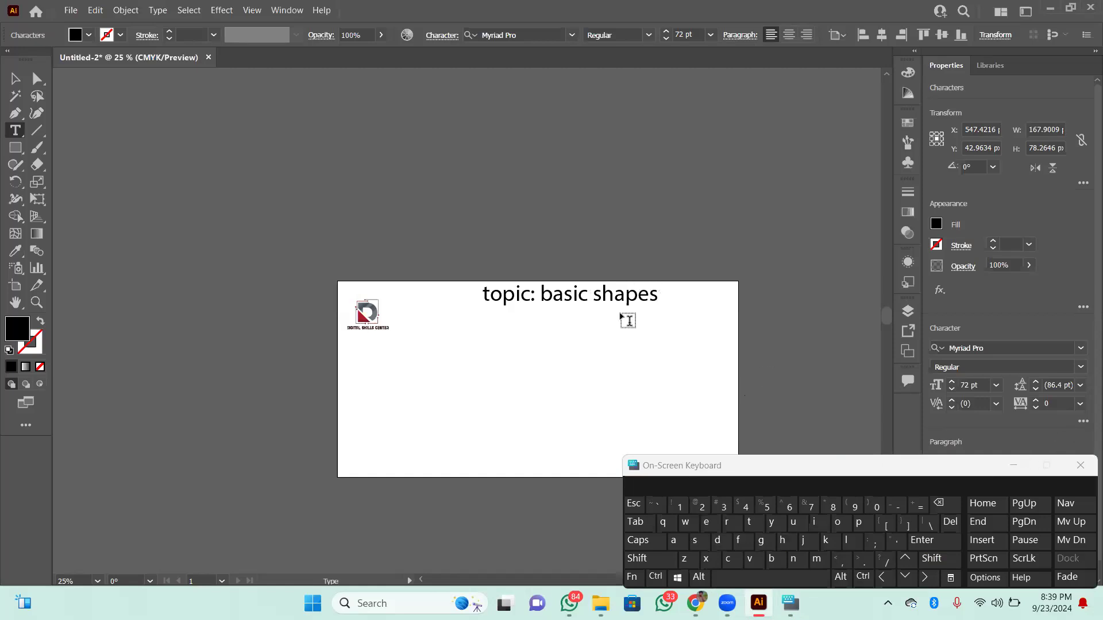
click(16, 78)
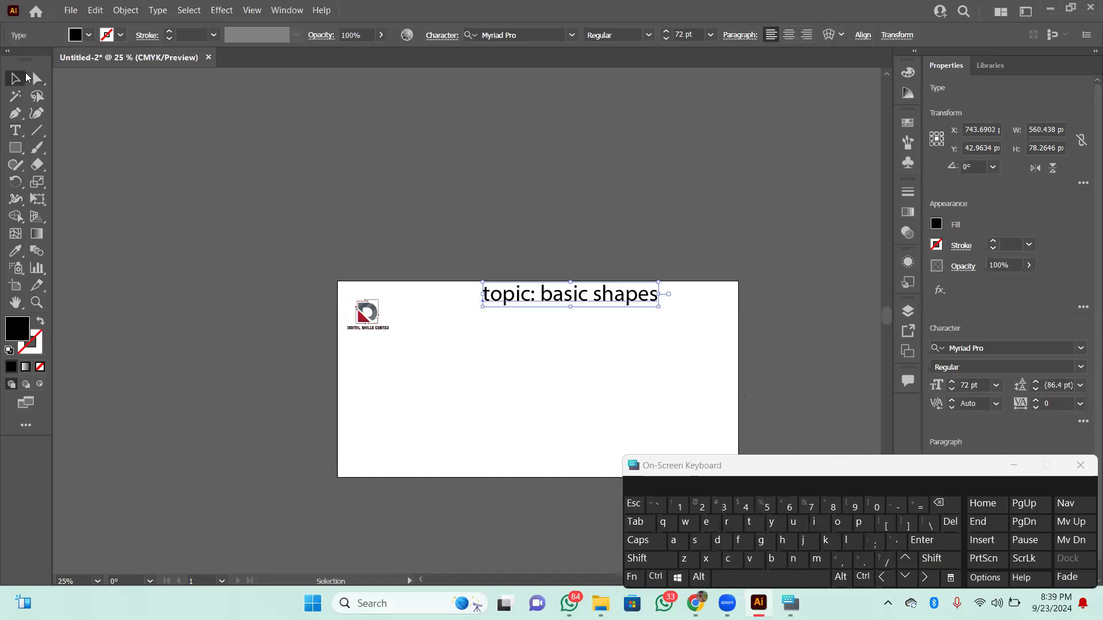
drag(566, 301, 545, 313)
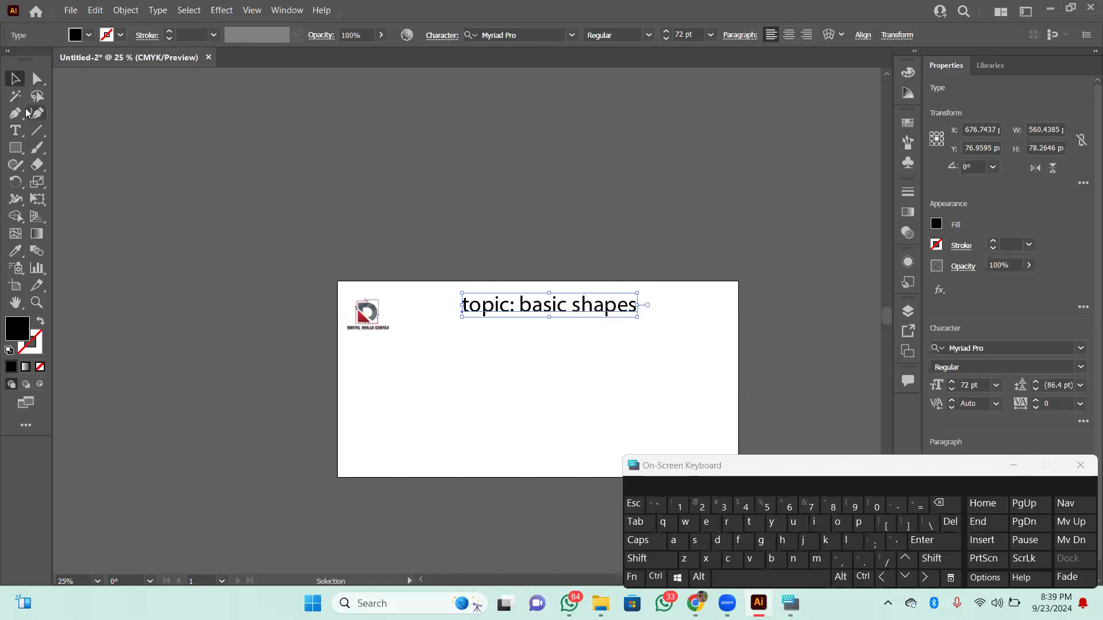
Step: Draw a black rectangle about 650 px wide by 167 px high below the logo and heading
click(14, 152)
drag(14, 156, 45, 150)
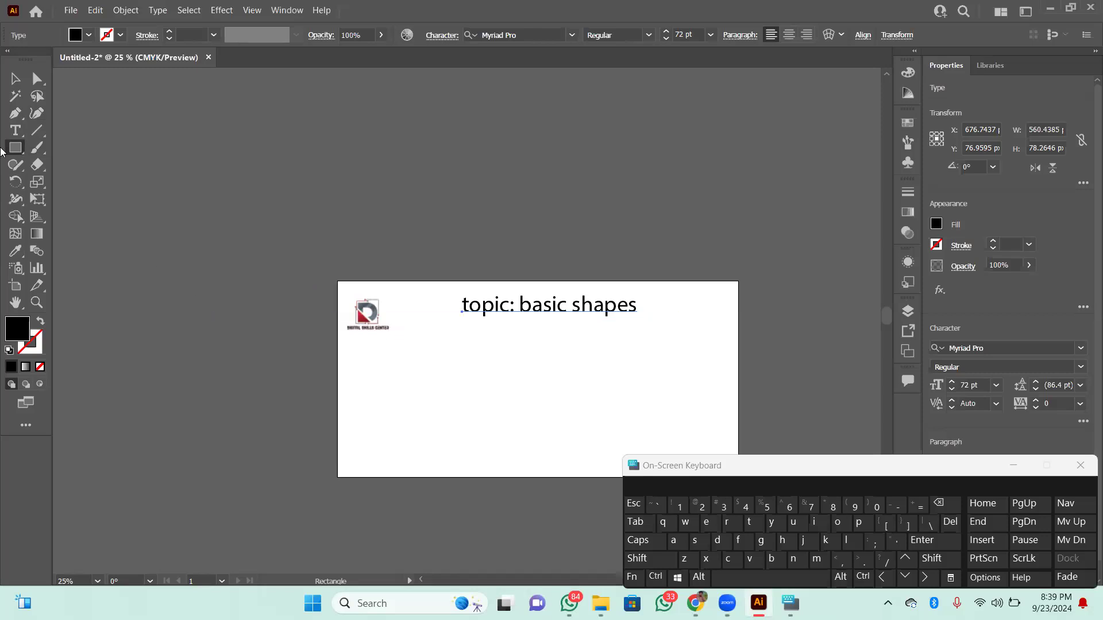
key(shift)
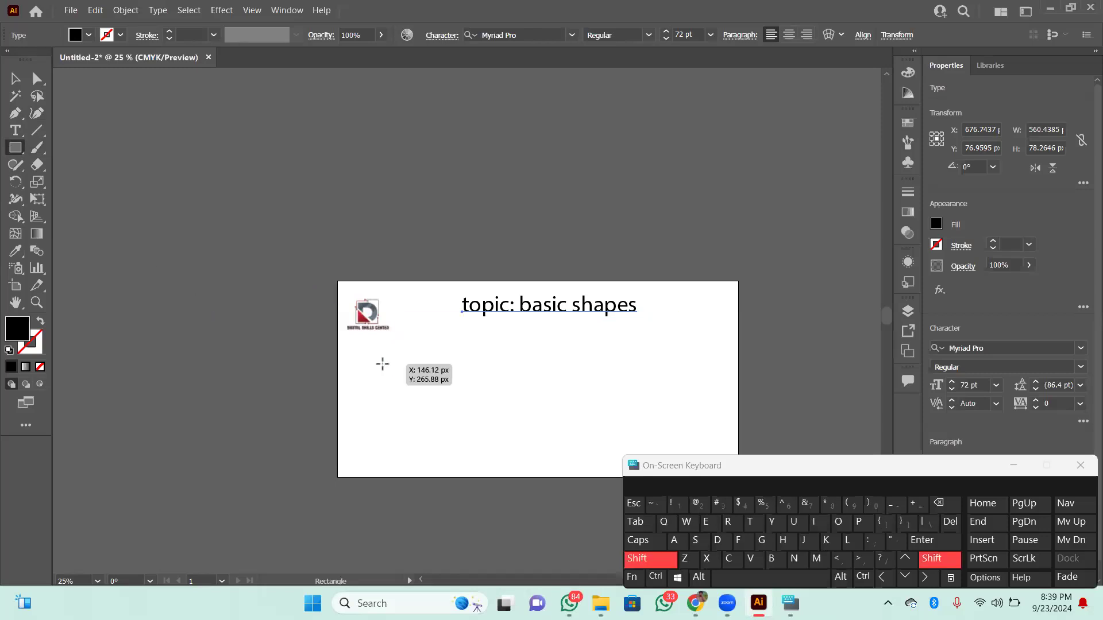
drag(368, 362, 571, 414)
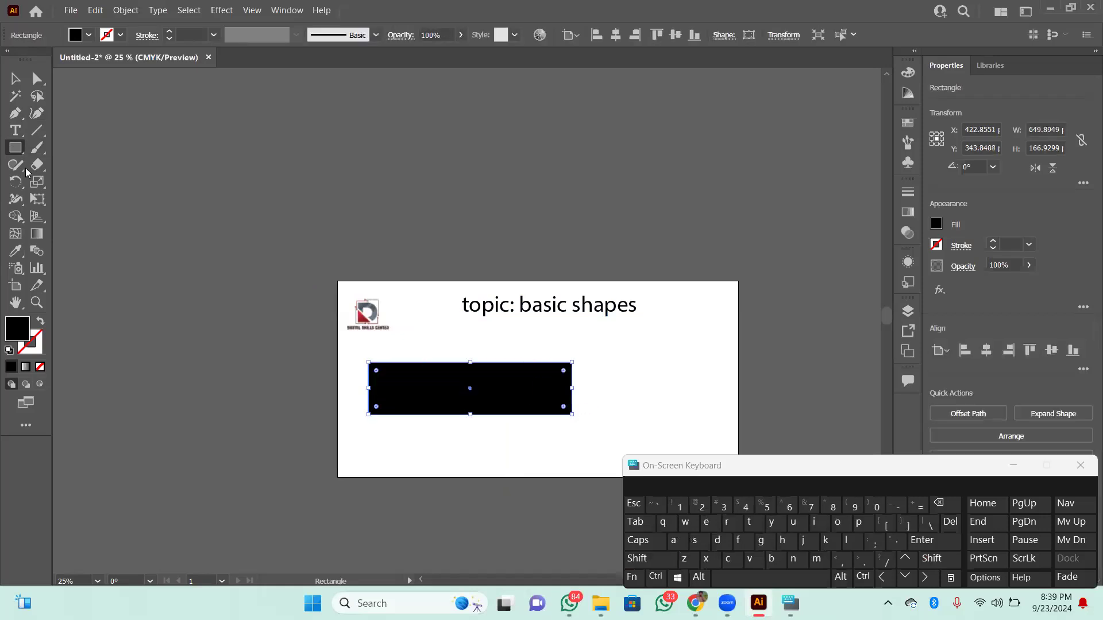
Step: Fully round the rectangle's two right-hand corners to a radius of about 83 px with the Direct Selection tool
click(36, 86)
key(shift)
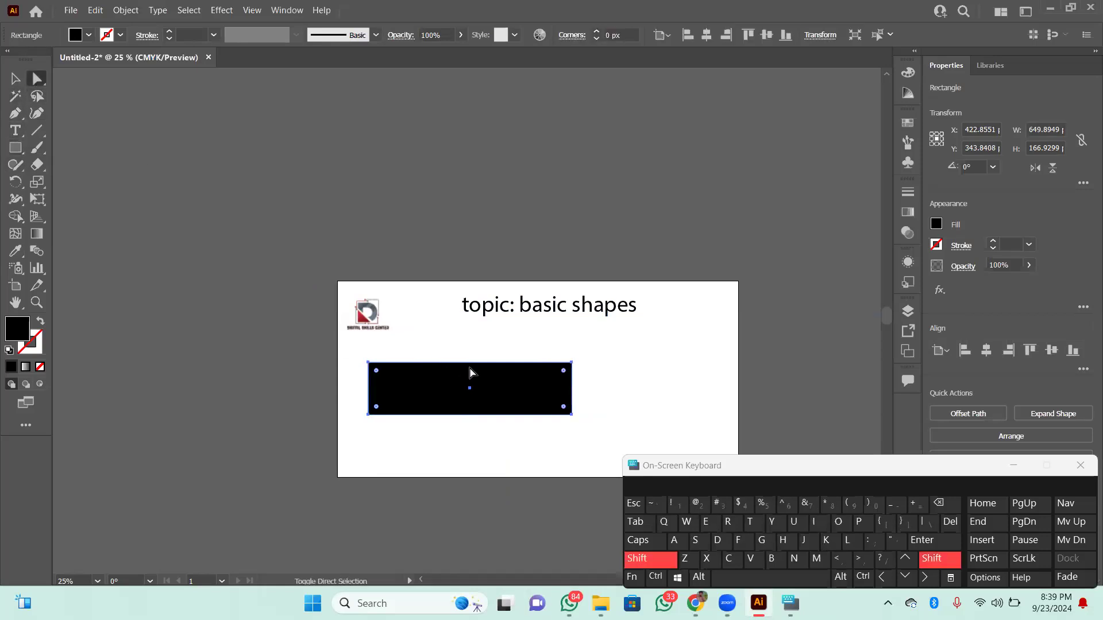
click(571, 364)
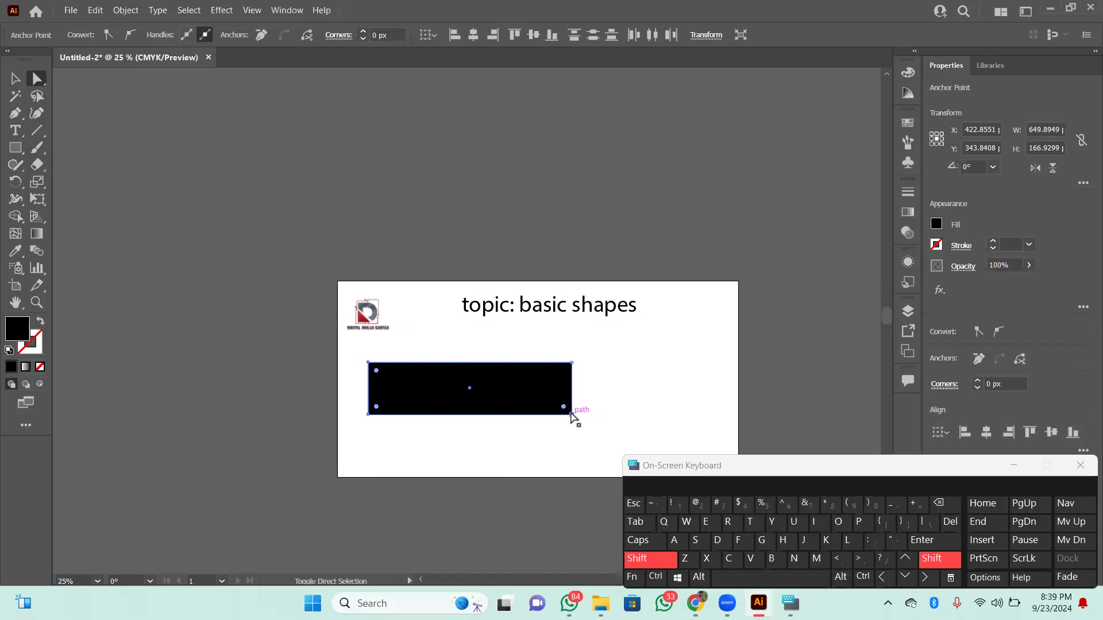
shift+click(369, 415)
shift+click(571, 363)
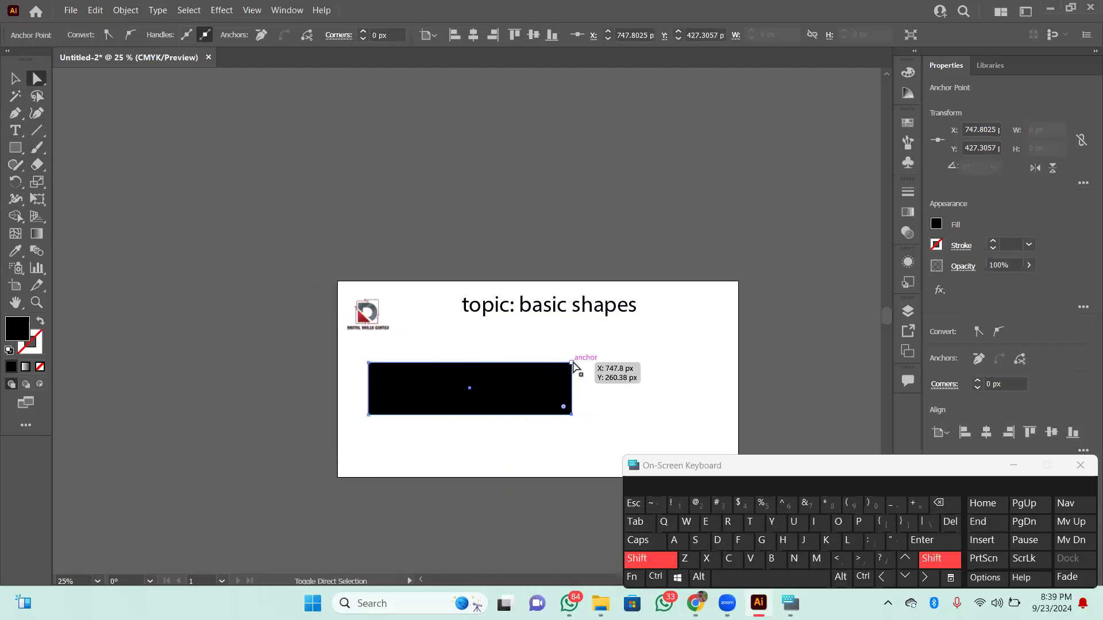
click(572, 364)
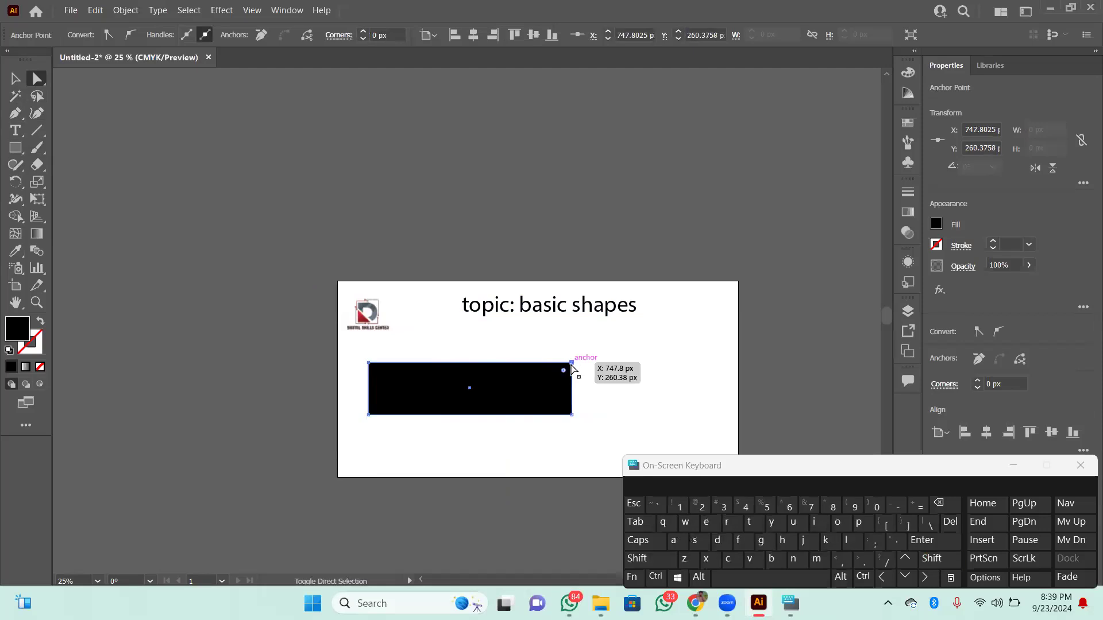
shift+click(572, 413)
drag(565, 407, 528, 396)
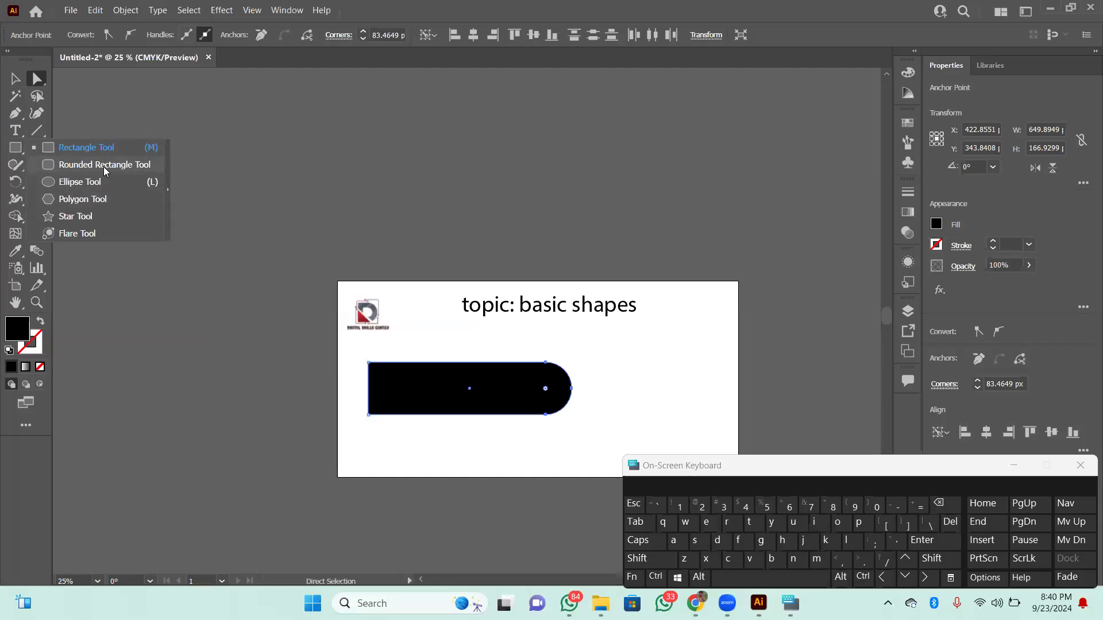
Step: Draw a circle about 292 px across over the rectangle's rounded end, centred horizontally on the artboard, and fill it red
click(90, 183)
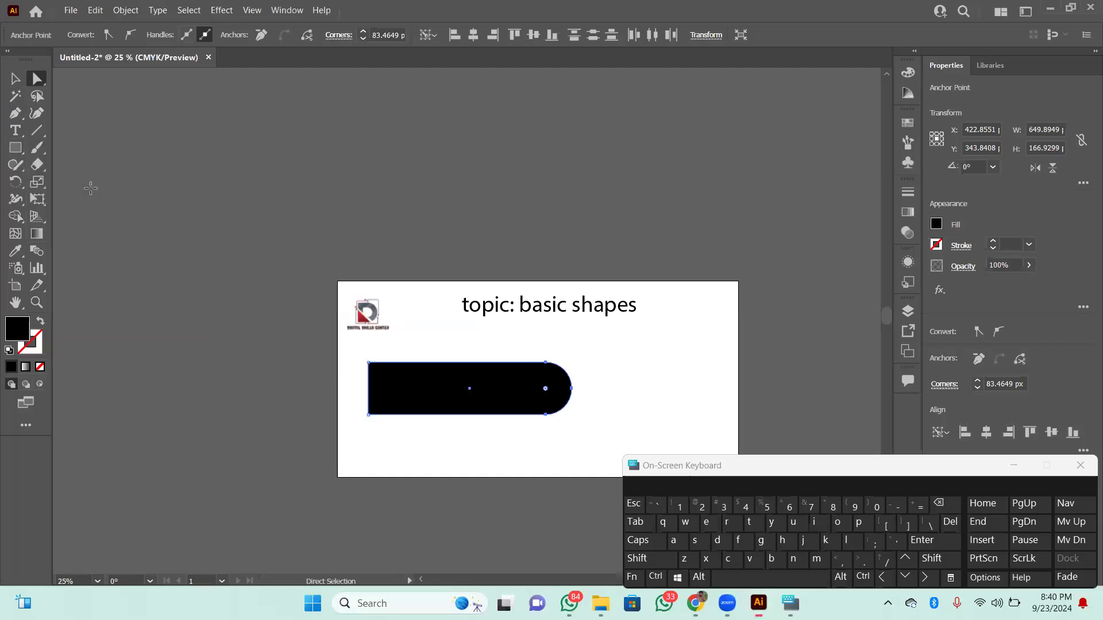
drag(508, 354, 591, 447)
click(15, 79)
drag(584, 414, 566, 396)
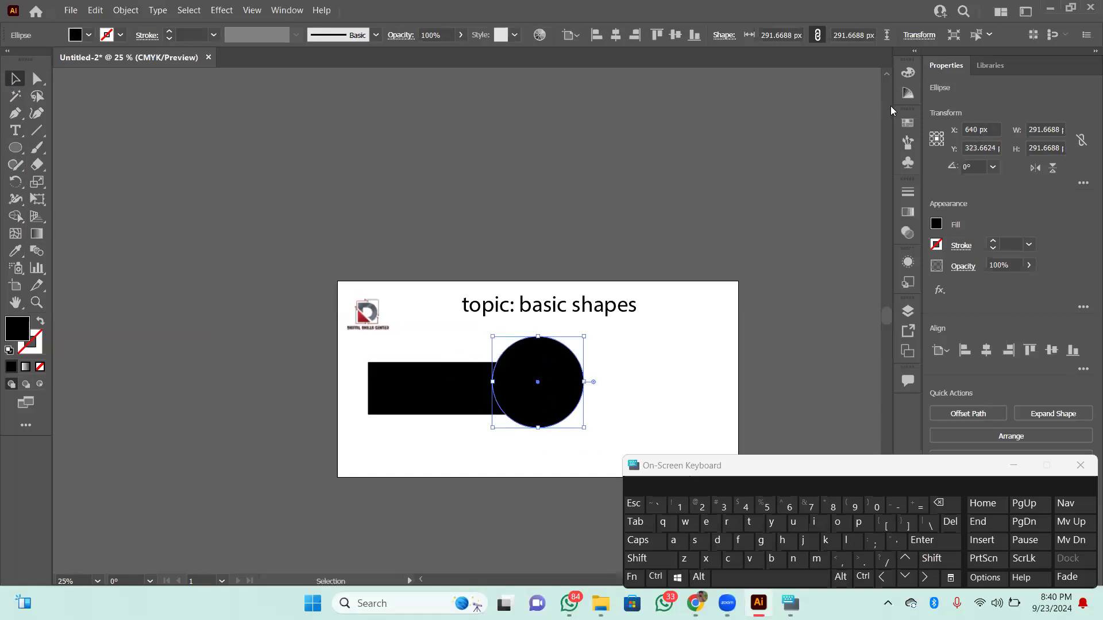
click(903, 124)
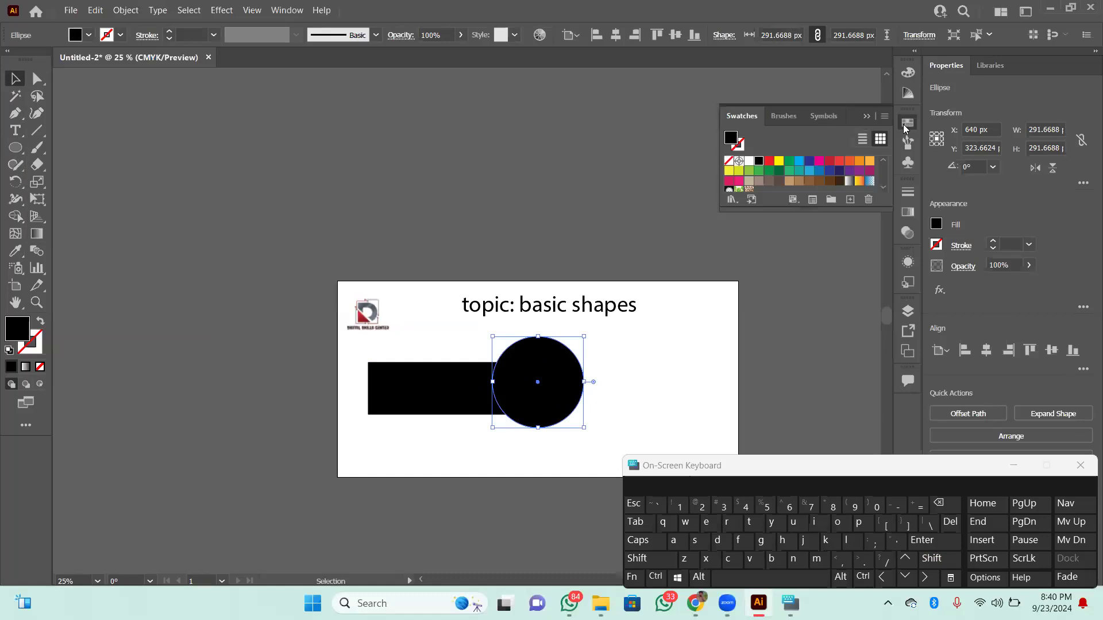
click(769, 162)
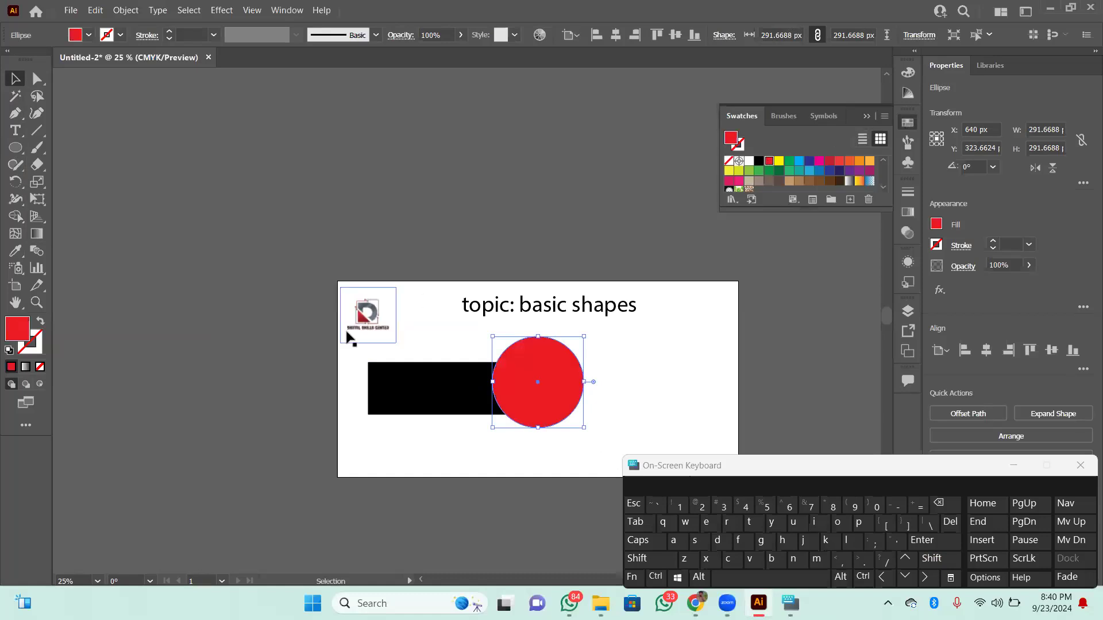
Step: Draw a hexagon about 314 px by 302 px over the red circle with the Polygon tool and fill it green
click(17, 148)
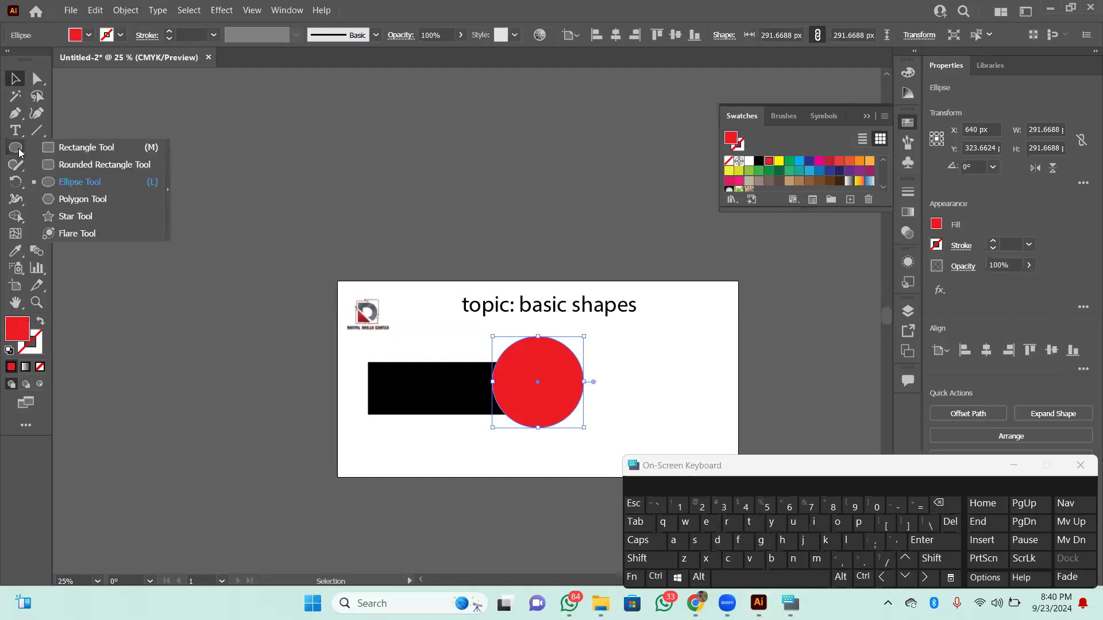
click(68, 200)
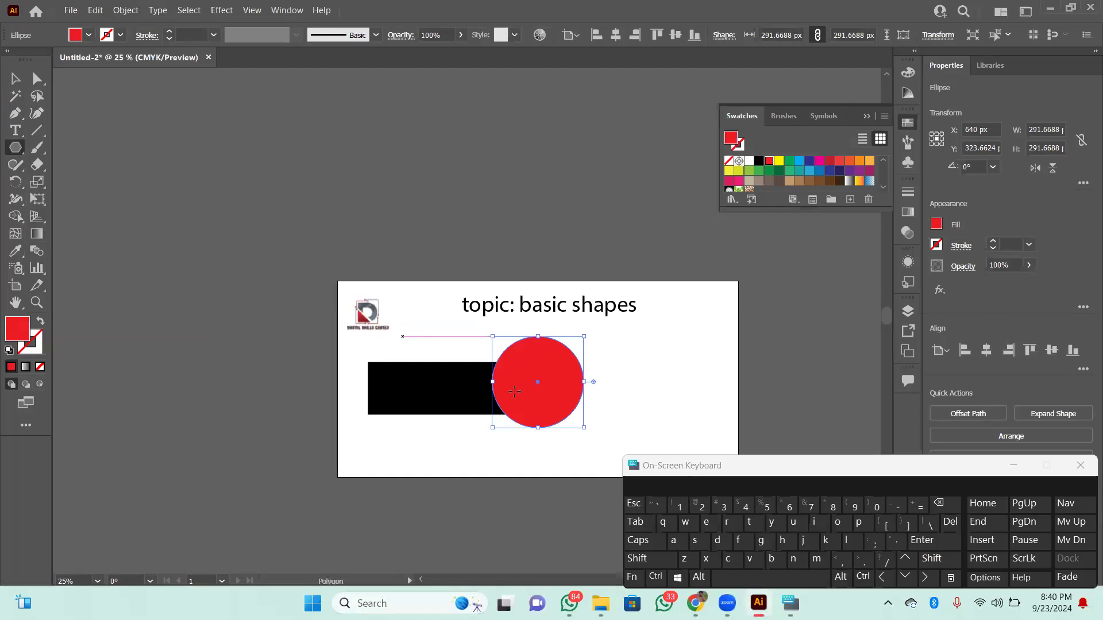
drag(532, 366, 563, 406)
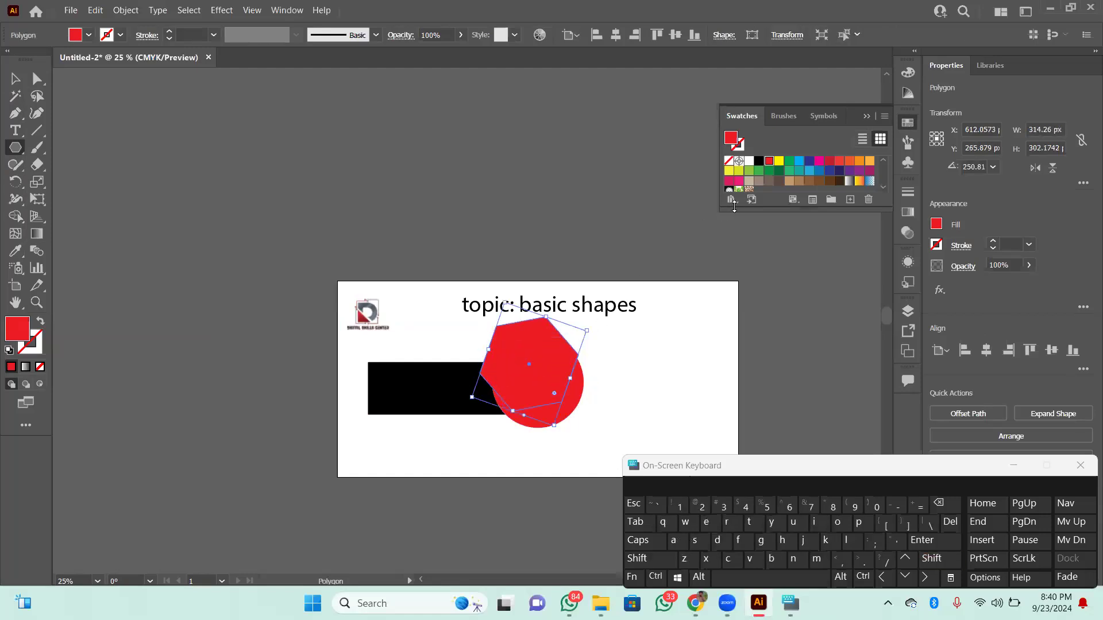
click(789, 161)
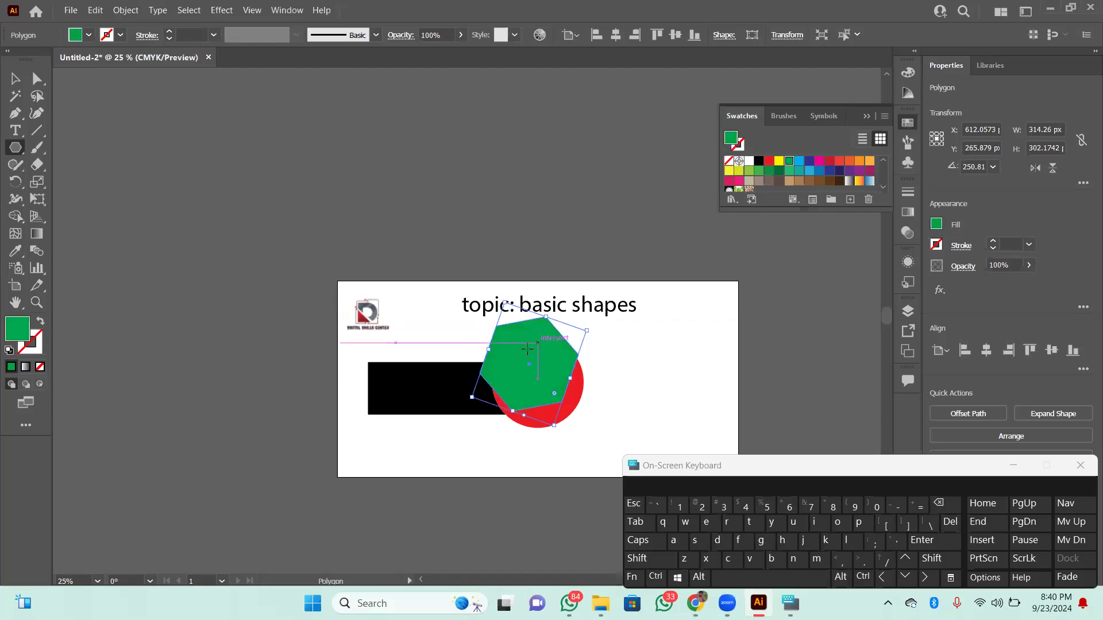
Step: Scale the green hexagon down to about 205 px by 227 px, rotate it to 270°, and centre it inside the red circle
click(15, 78)
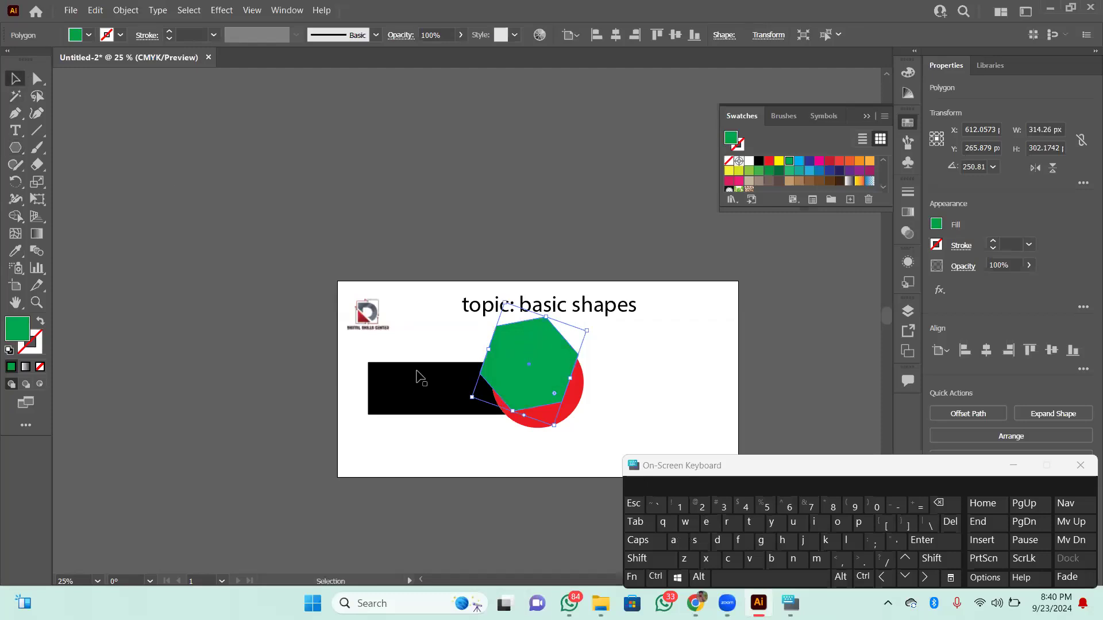
drag(555, 428, 551, 409)
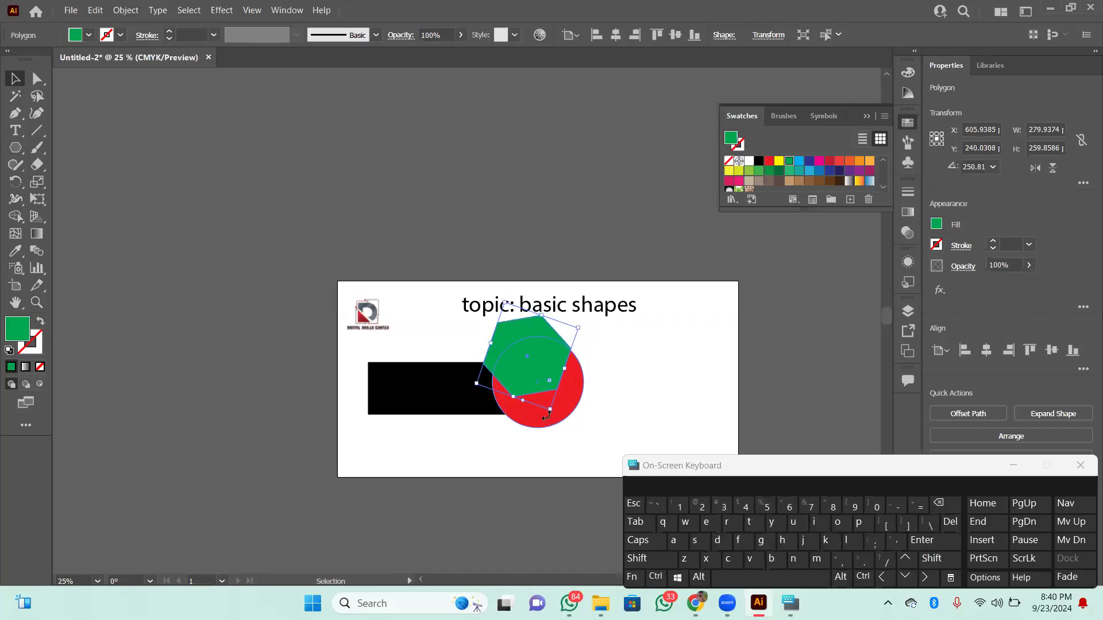
drag(546, 416, 575, 405)
drag(545, 362, 556, 388)
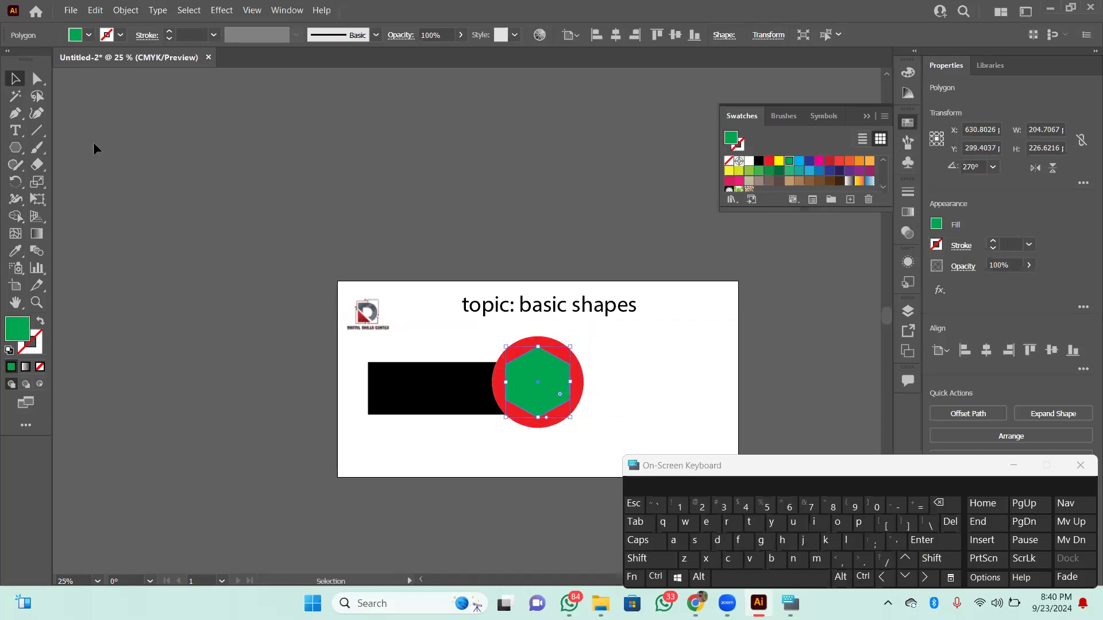
Step: Draw a five-pointed star about 156 px by 149 px, centre it inside the green hexagon, and fill it black
click(23, 149)
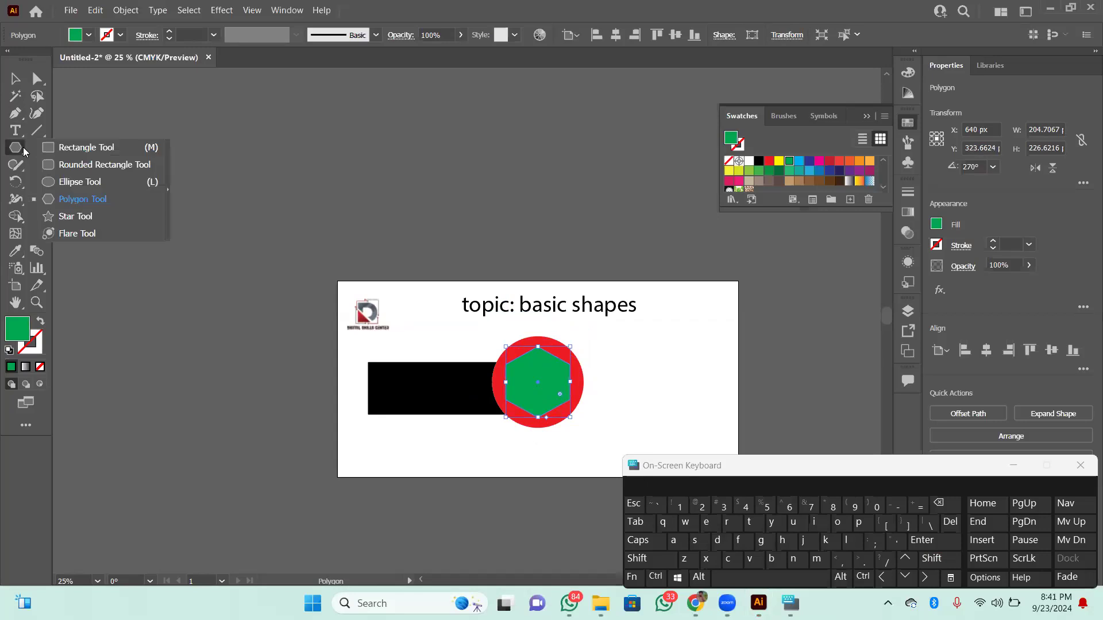
click(70, 223)
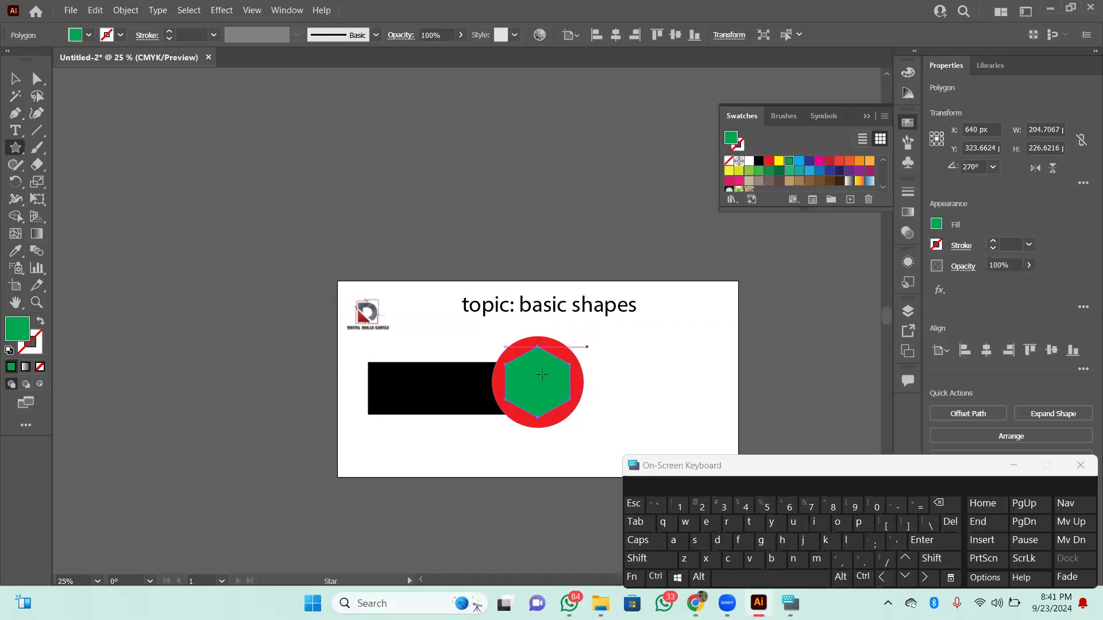
drag(529, 365, 545, 386)
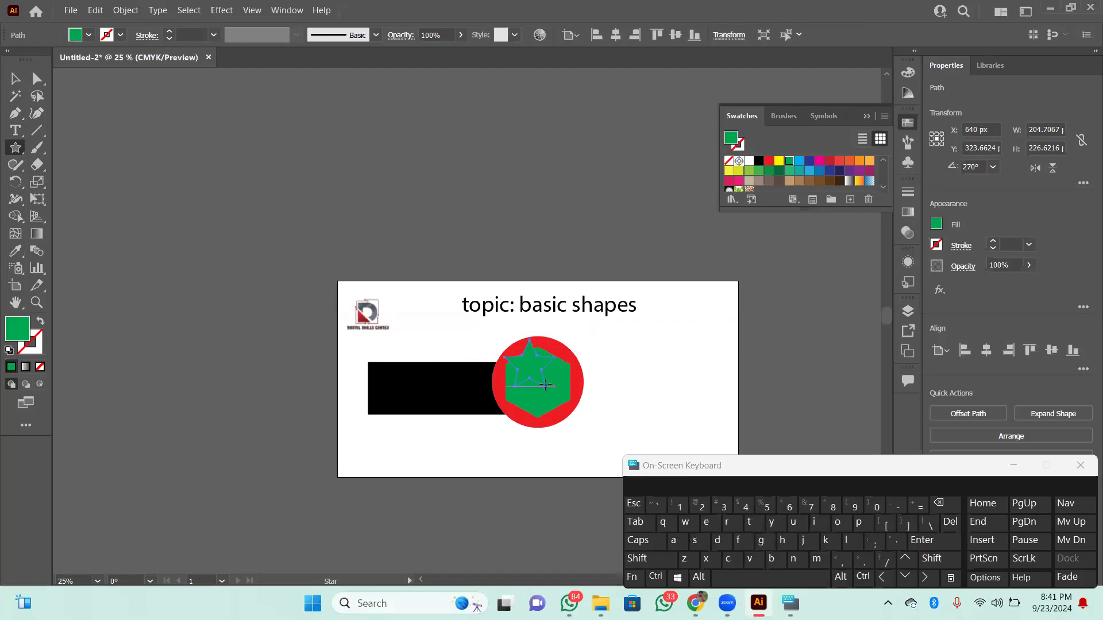
click(16, 78)
drag(535, 363, 544, 378)
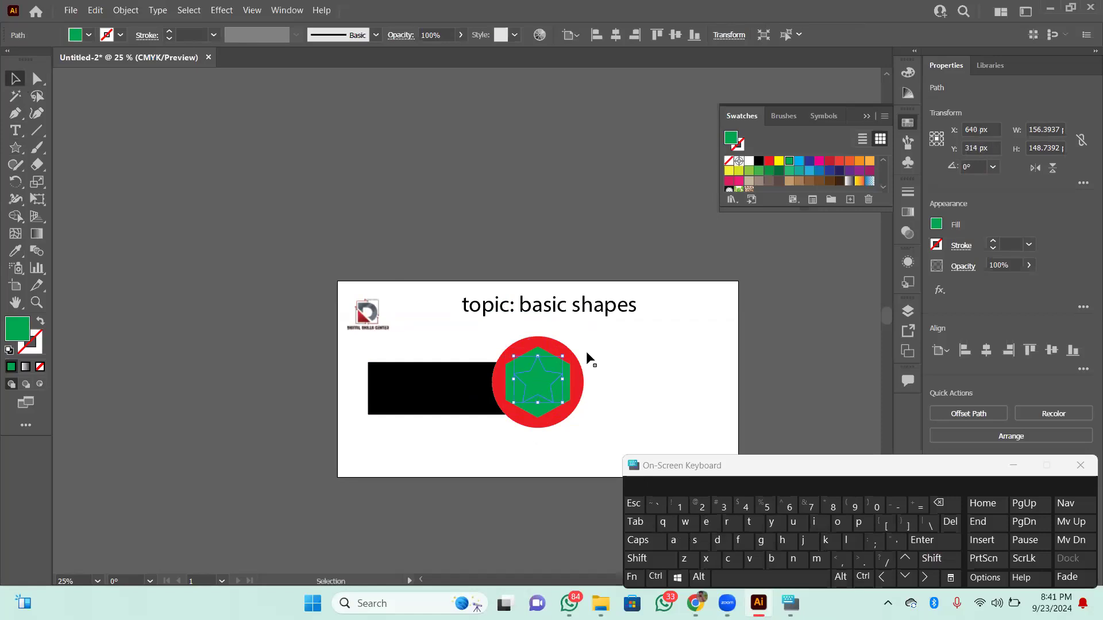
click(759, 162)
click(639, 356)
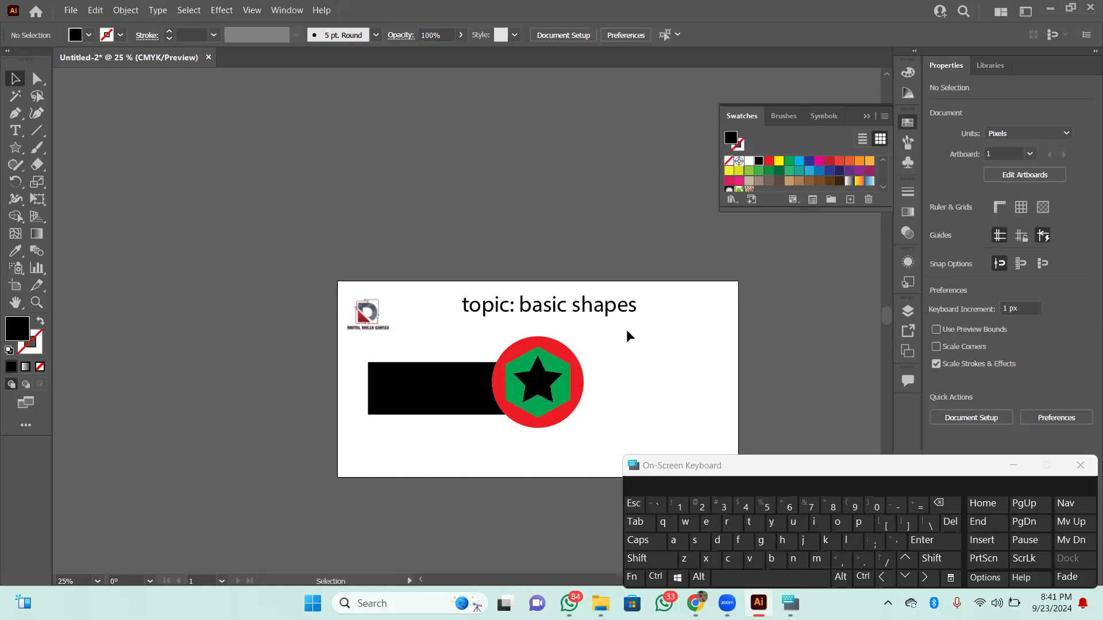
Step: Draw a straight vertical line about 420 px long between the red circle and the artboard's right edge with the Line Segment tool
click(38, 132)
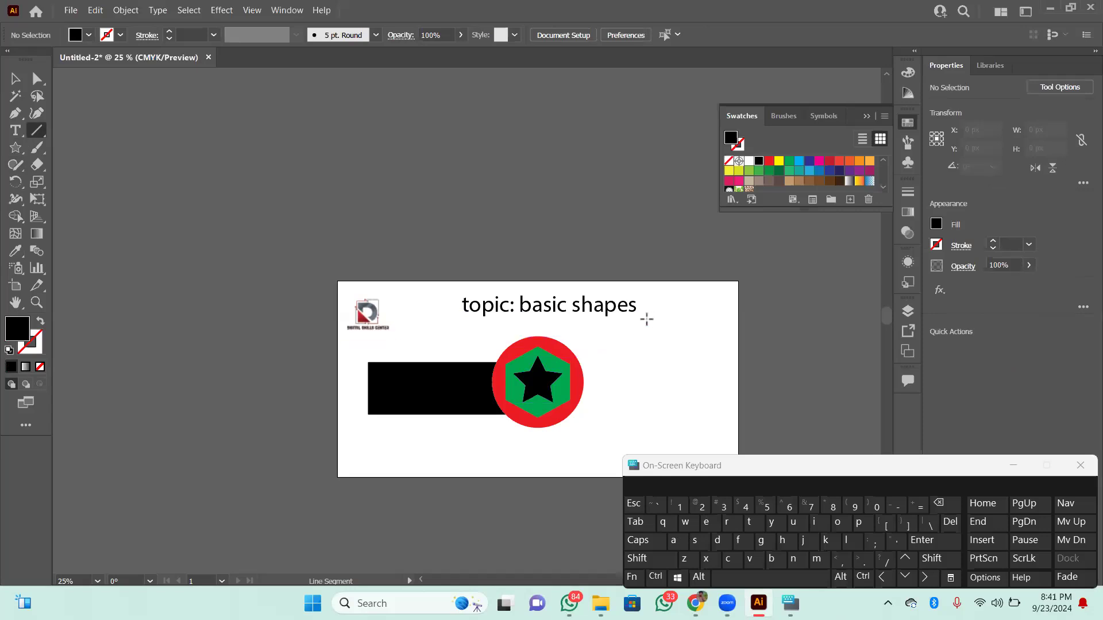
drag(642, 319, 638, 439)
key(Scroll_Lock)
key(shift)
key(ctrl)
ctrl+click(638, 439)
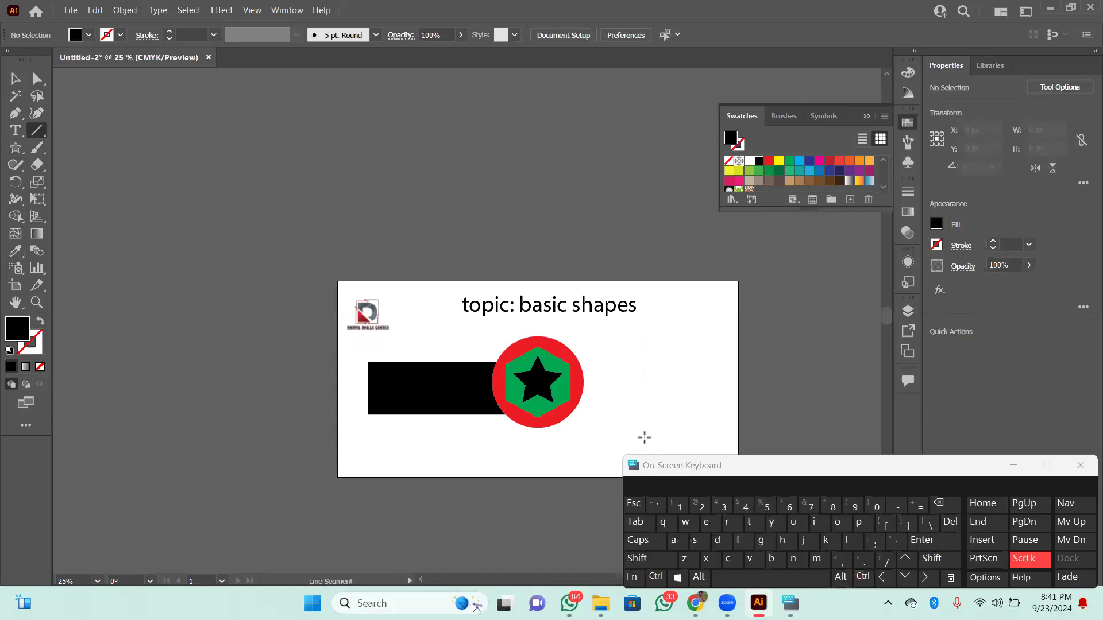
key(shift)
drag(664, 314, 664, 447)
Step: Draw a straight horizontal line about 986 px long below the shapes, crossing the vertical line's lower end
scroll(664, 446, down, 4)
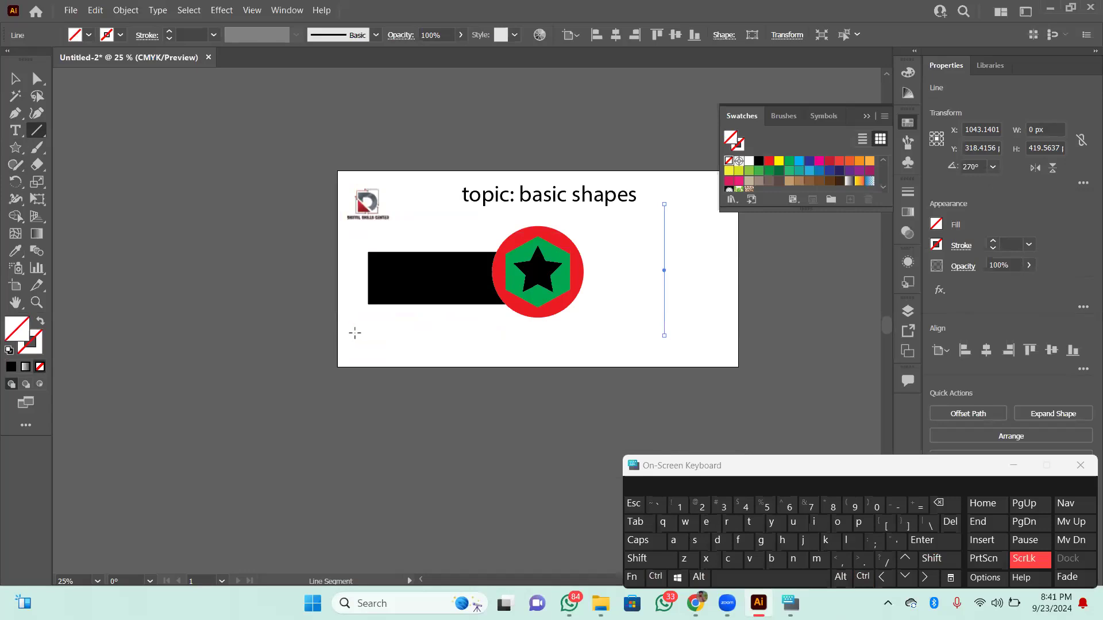
drag(357, 335, 678, 343)
key(ctrl+z)
drag(368, 336, 677, 336)
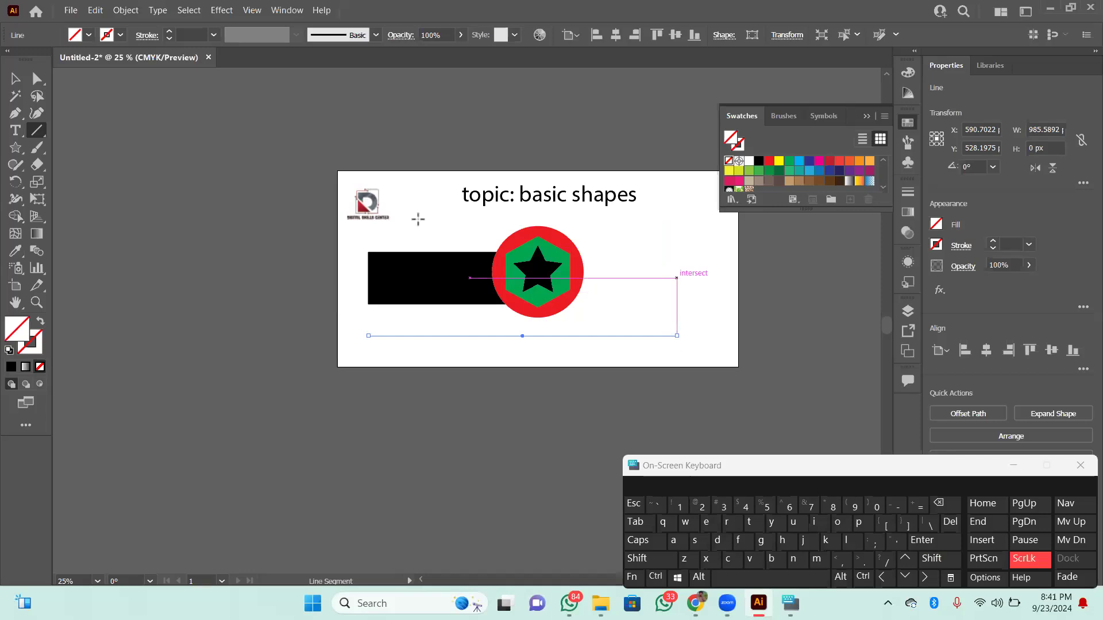
Step: Give the vertical line a near-black stroke (#070707) with a weight of 2 pt
click(16, 79)
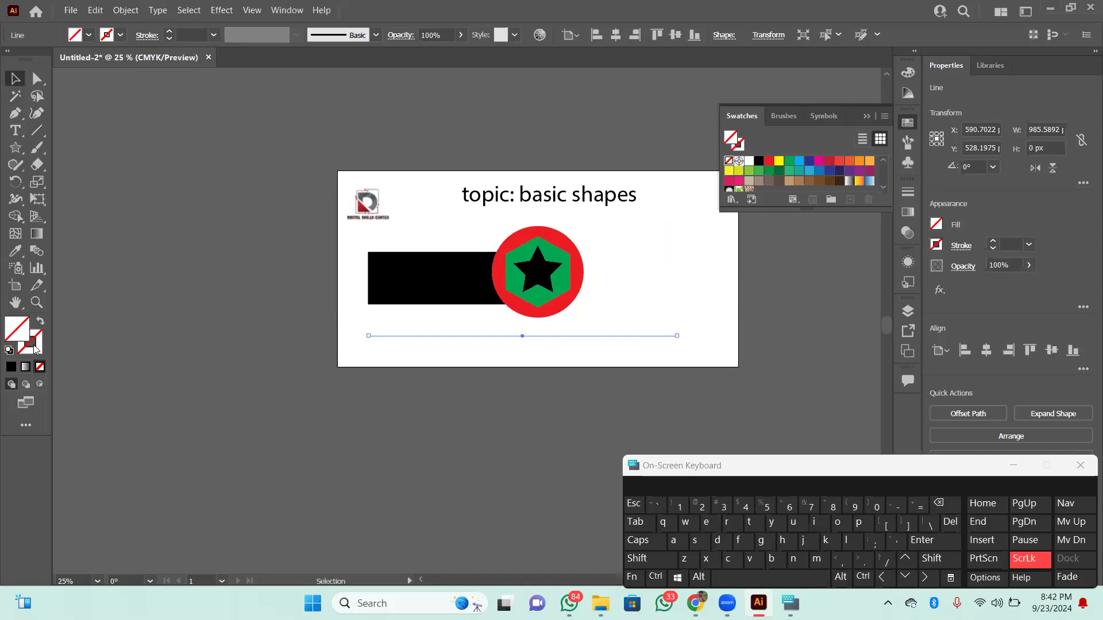
click(663, 274)
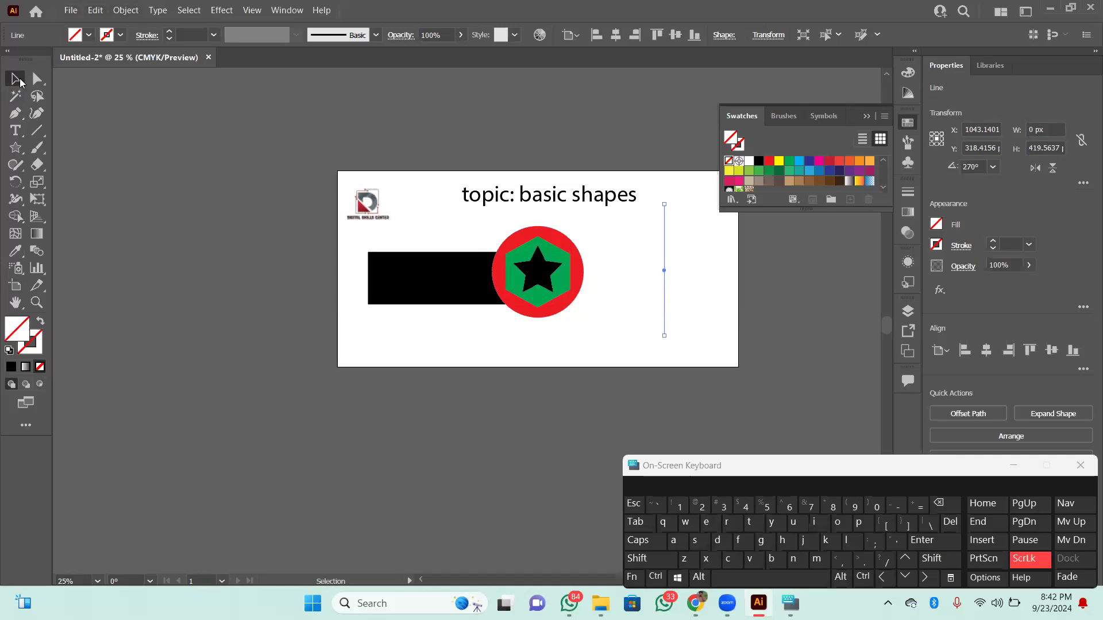
click(37, 342)
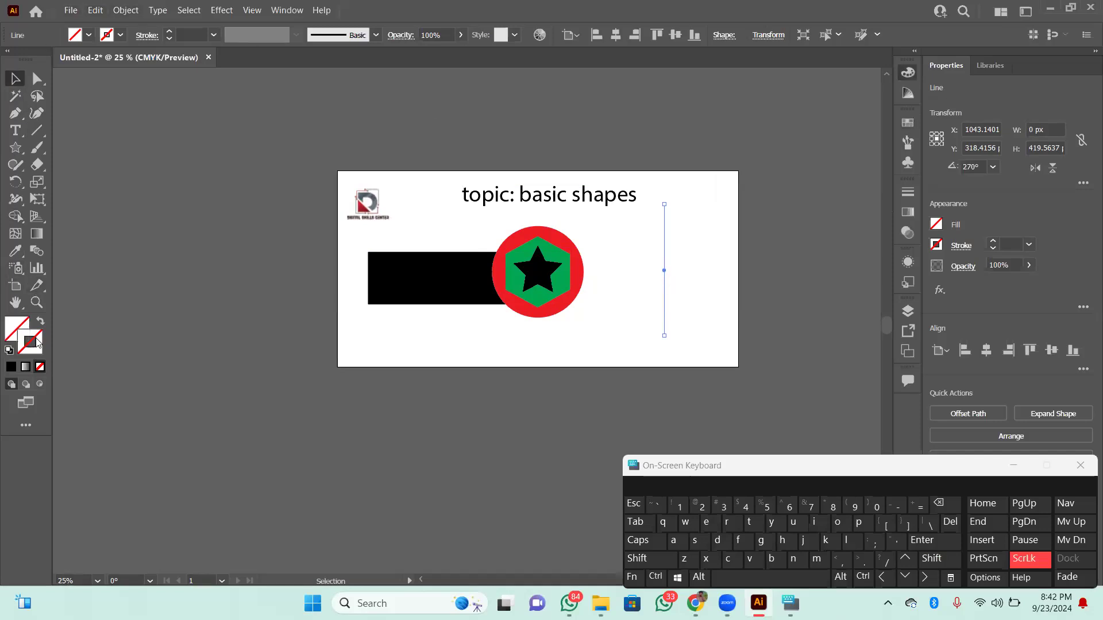
double_click(36, 341)
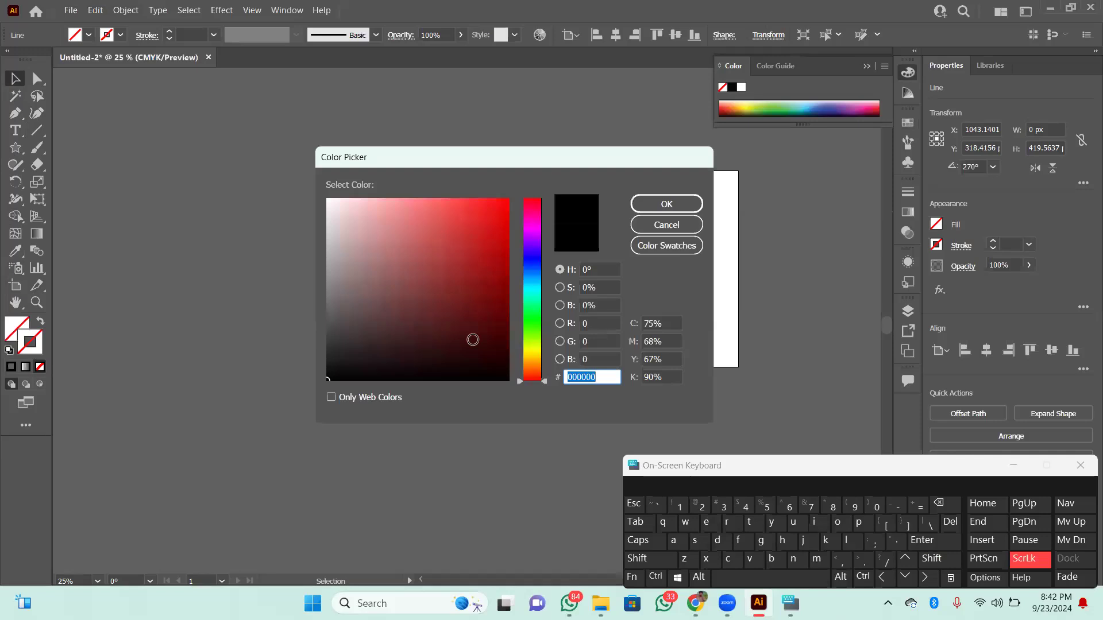
click(654, 207)
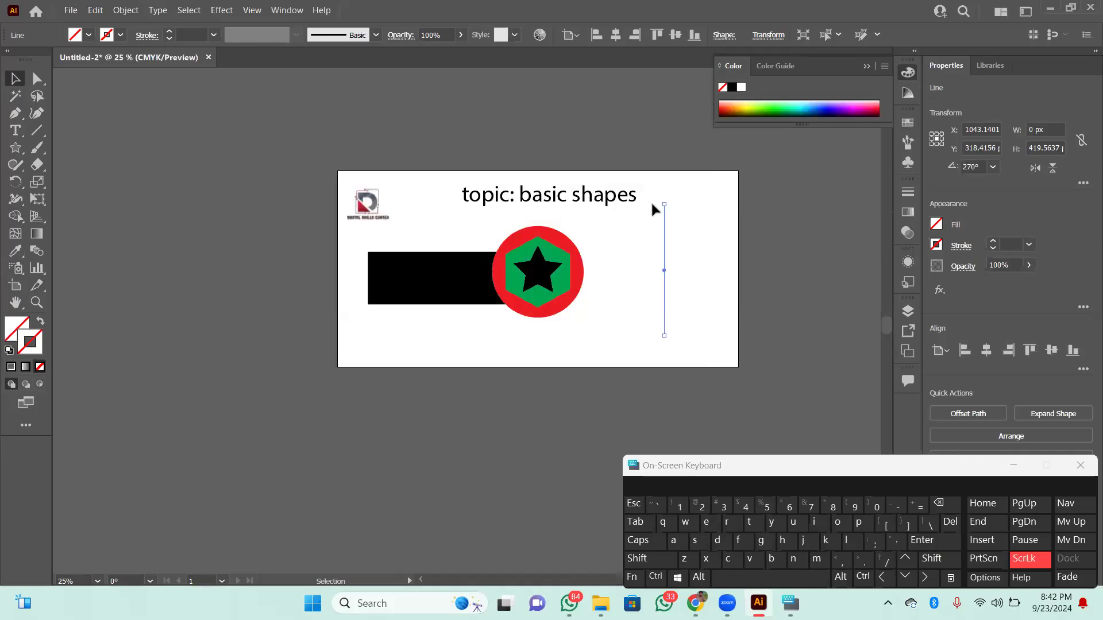
double_click(34, 345)
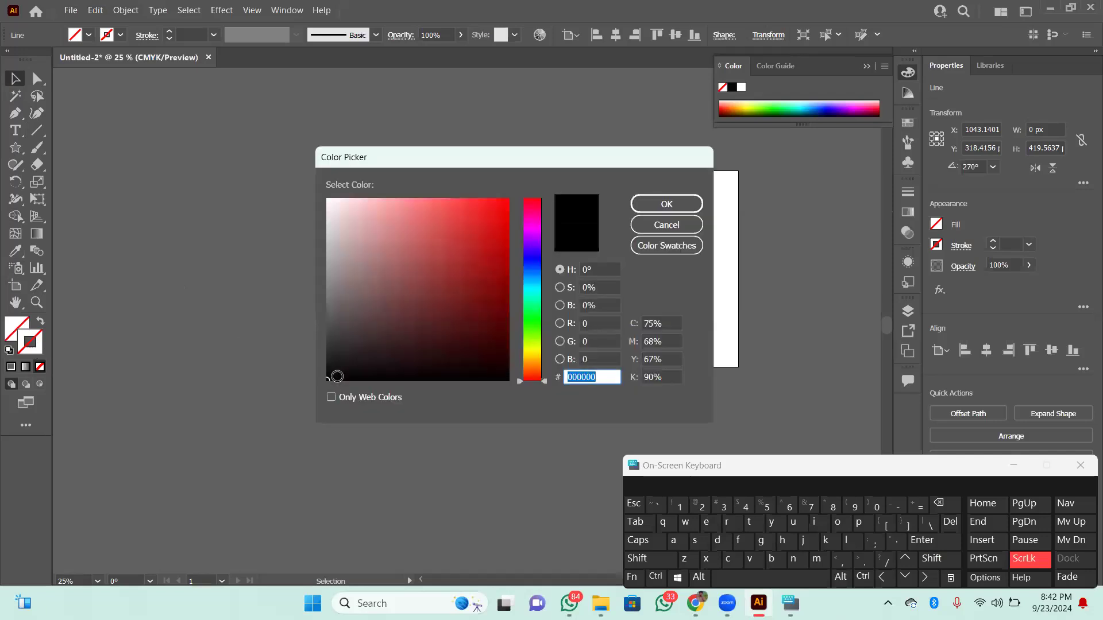
click(670, 210)
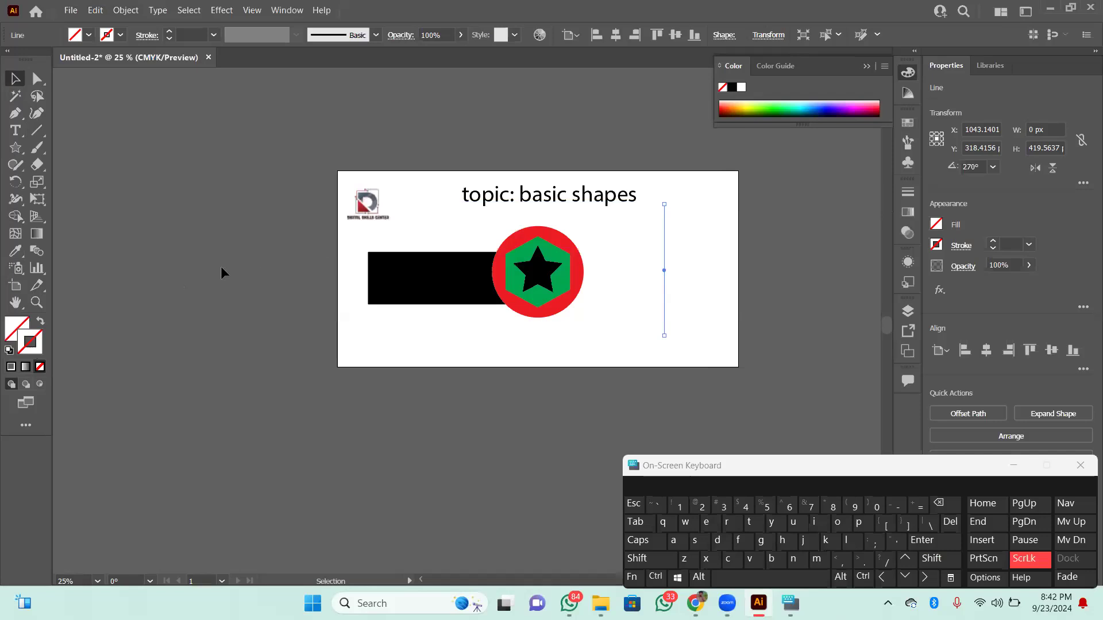
double_click(36, 343)
drag(386, 352, 304, 373)
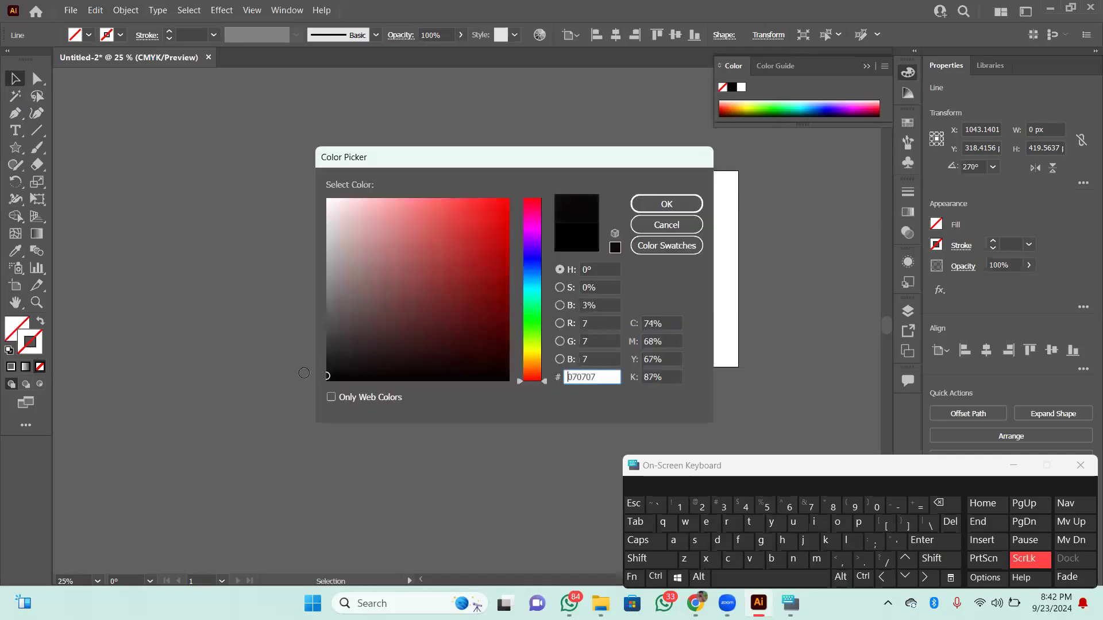
click(668, 203)
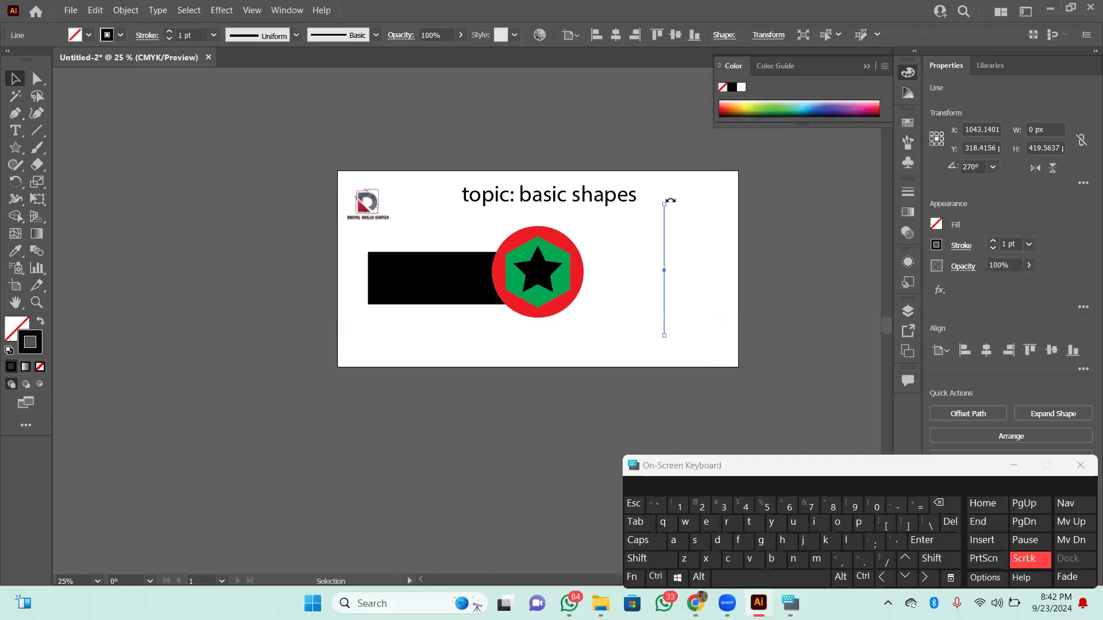
click(213, 35)
click(226, 116)
Step: Apply a 2 pt stroke to the horizontal line below the shapes
click(390, 336)
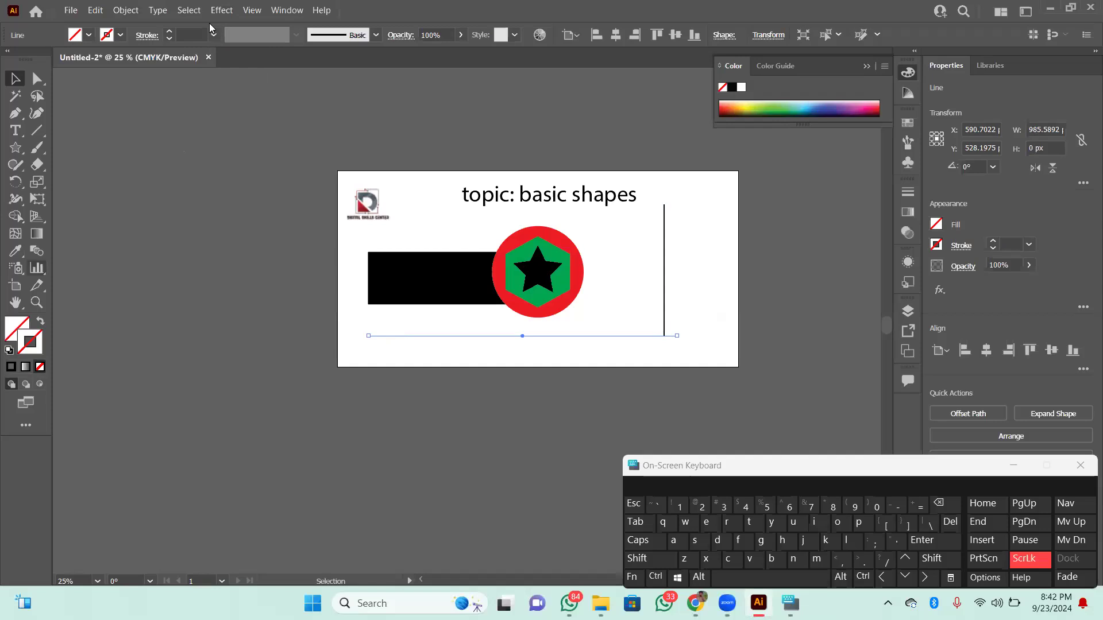
click(214, 34)
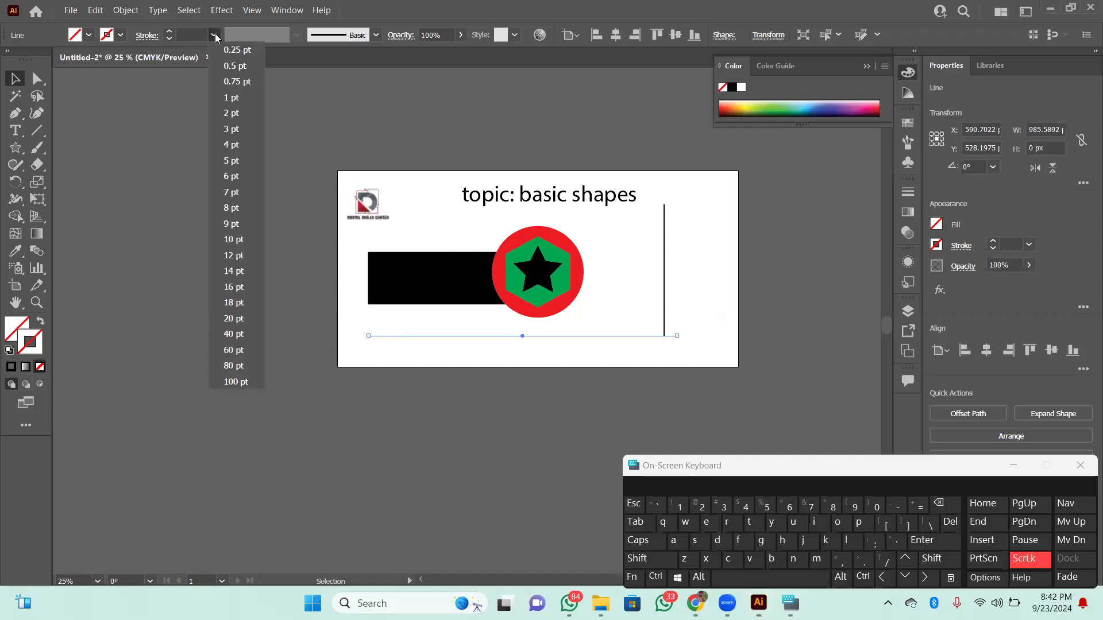
click(233, 115)
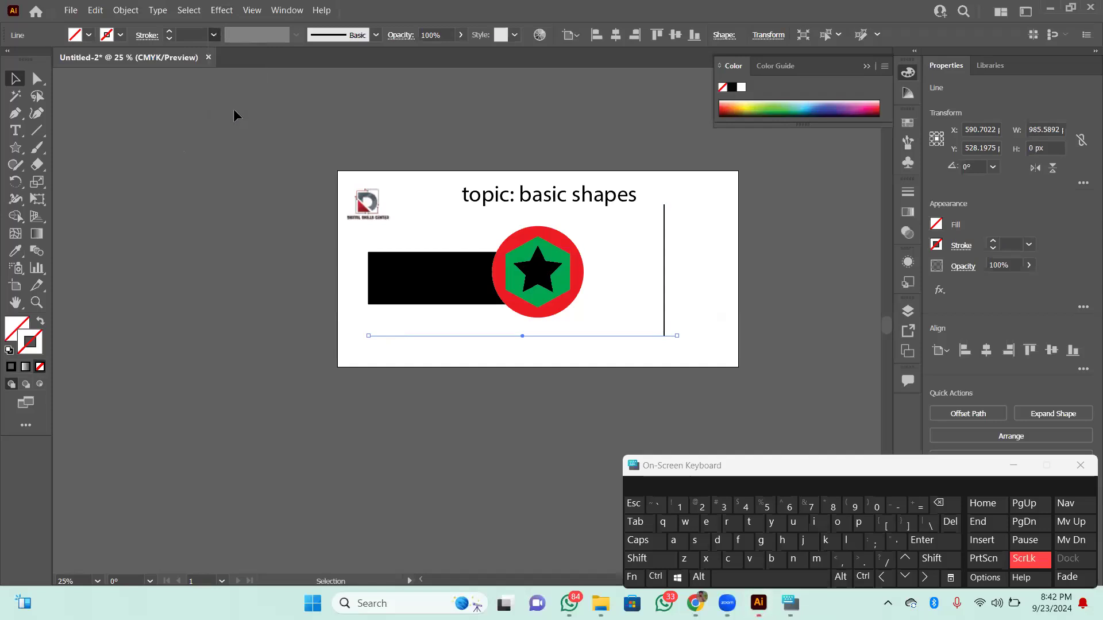
click(209, 164)
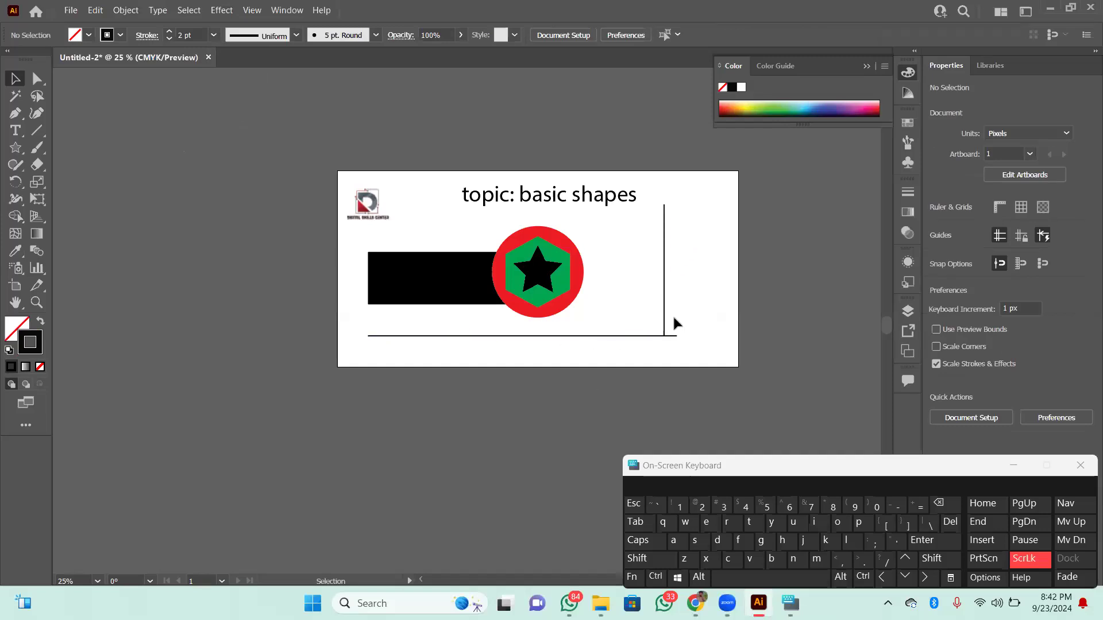
Step: Add the 72 pt text "font" above the vertical line, beside the topic heading, with the on-screen keyboard minimized
click(11, 134)
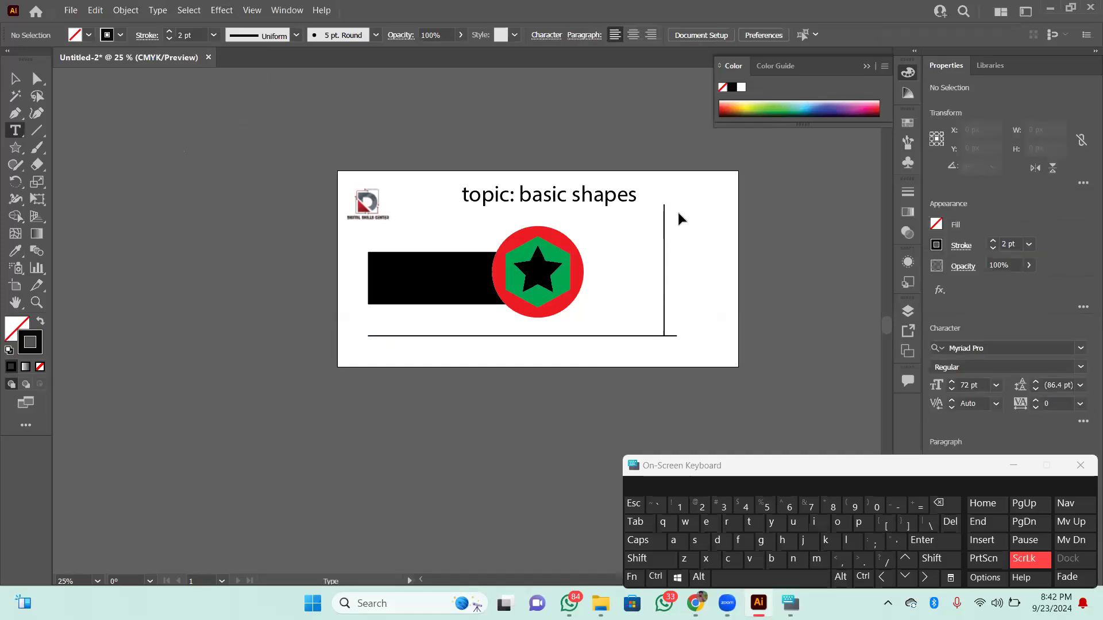
key(ctrl+=)
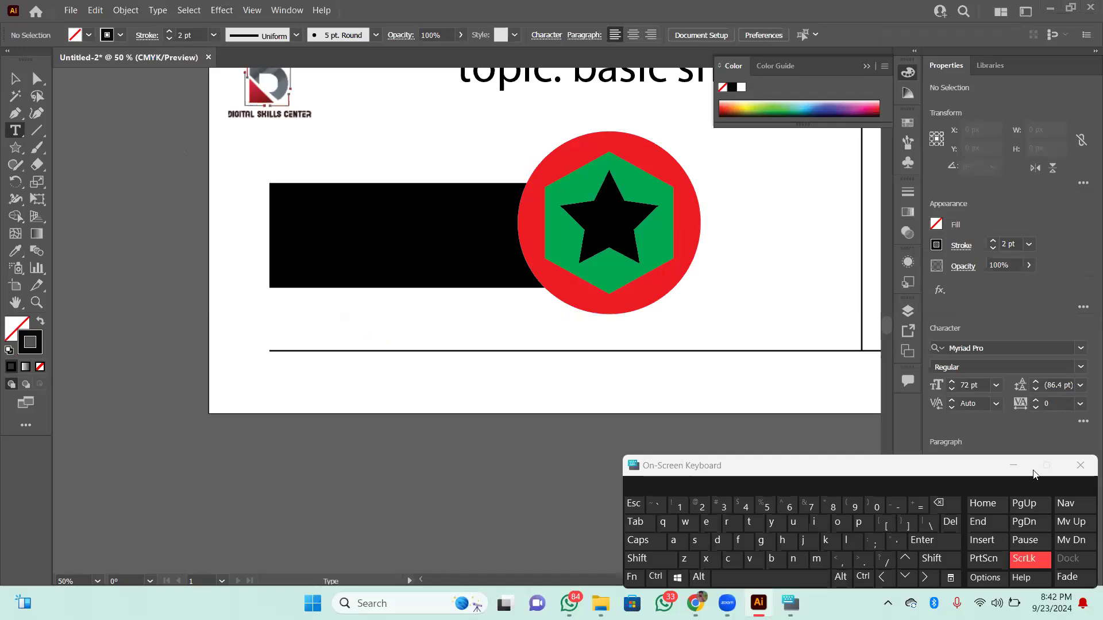
click(1013, 467)
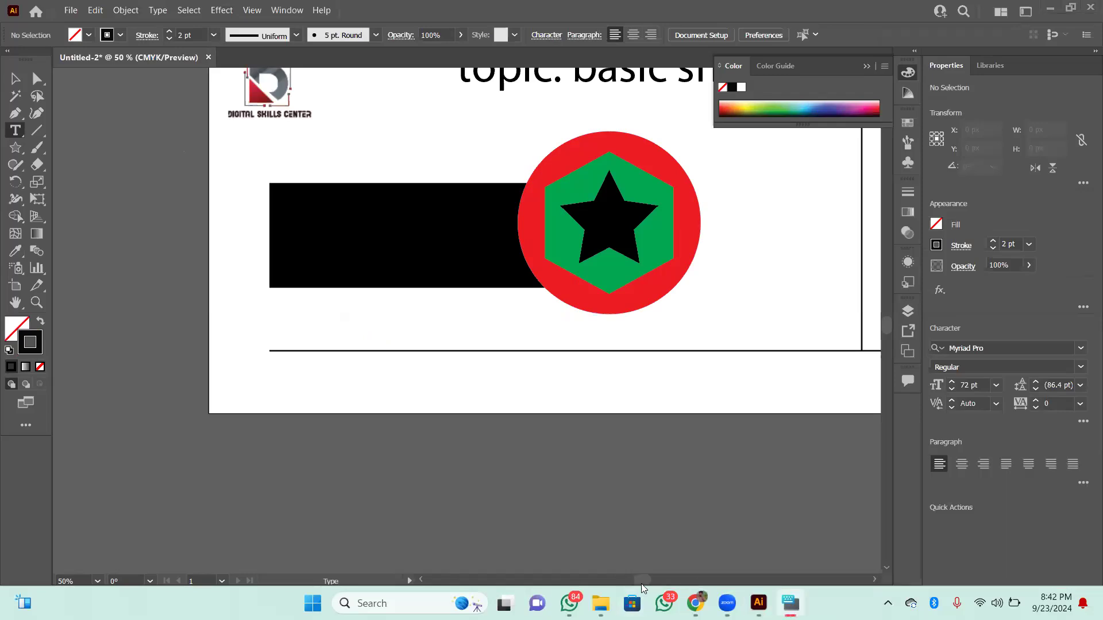
drag(645, 583, 651, 574)
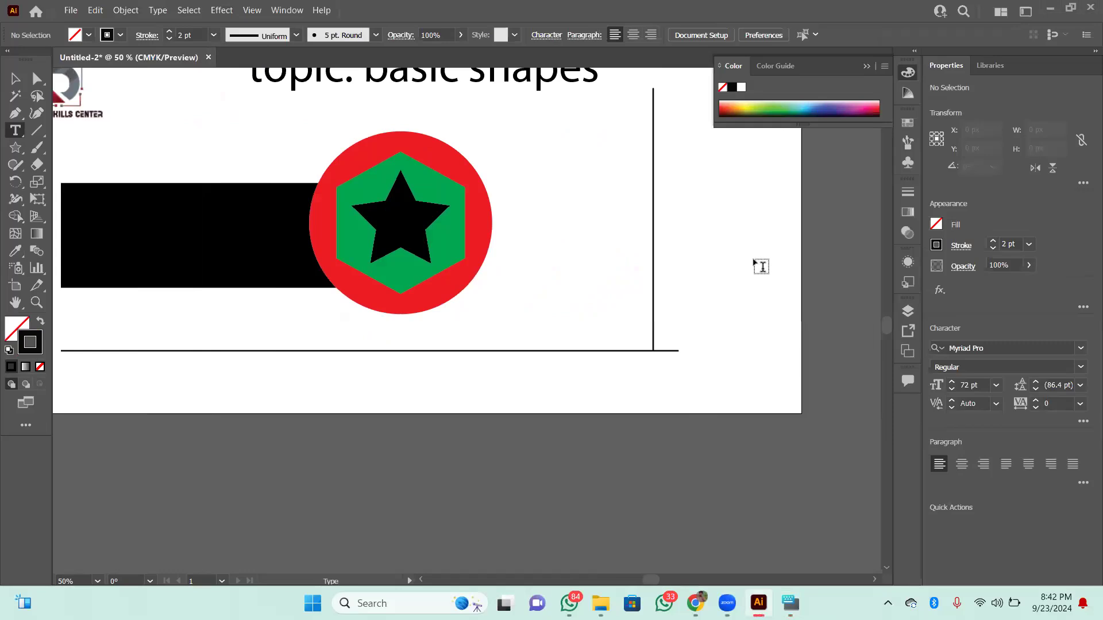
scroll(761, 266, up, 3)
click(674, 244)
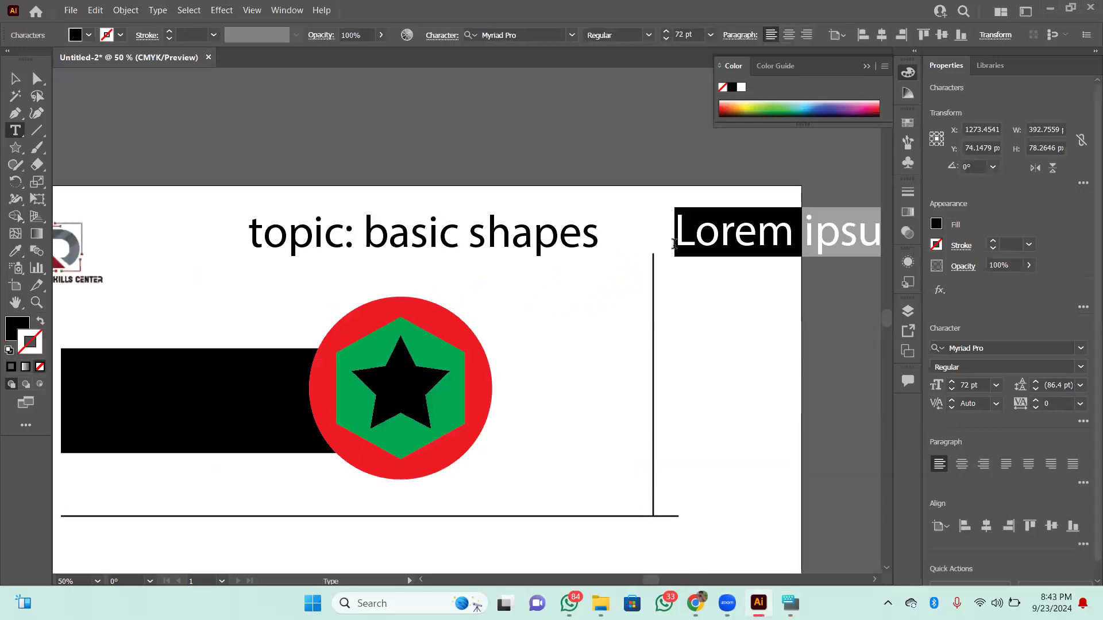
text(font)
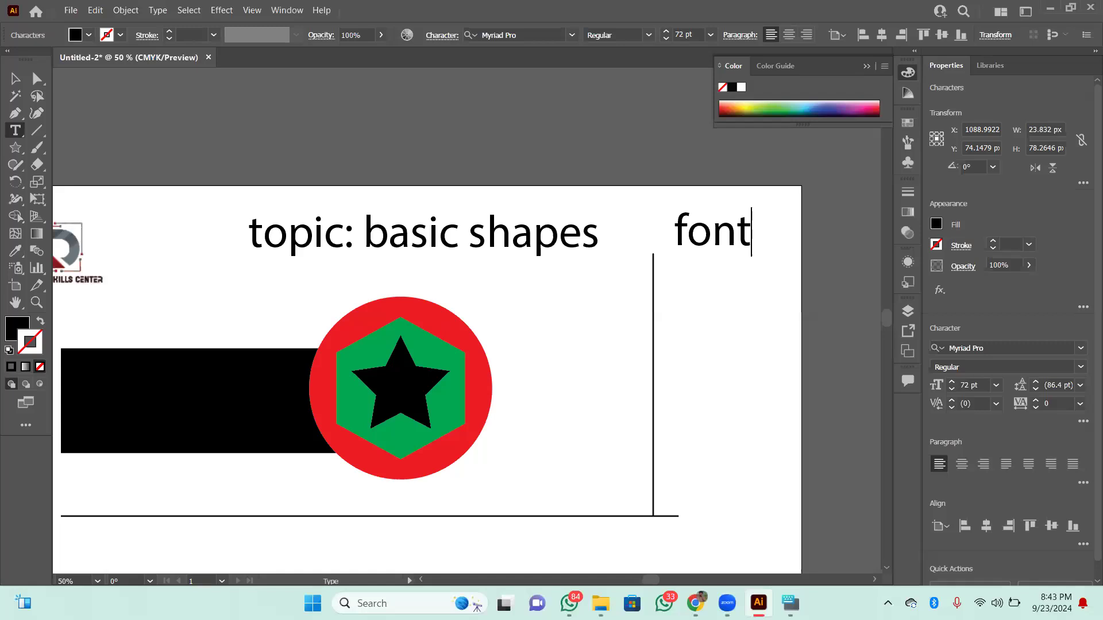
Step: Restore the on-screen keyboard, move it clear of the new text, and extend the text to "font name"
click(790, 604)
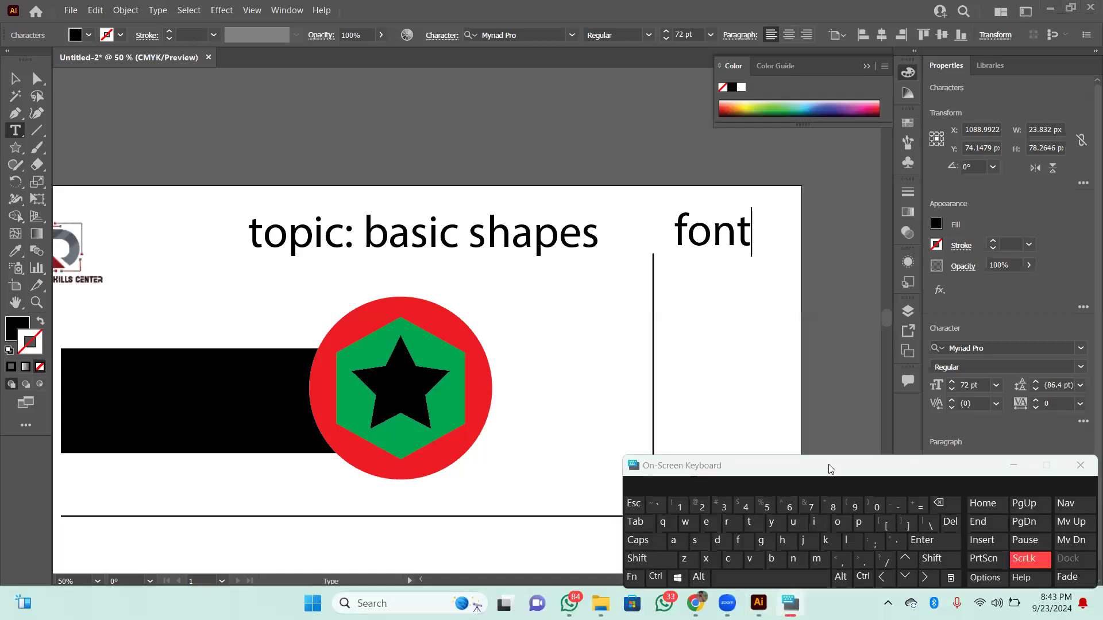
drag(829, 468, 297, 416)
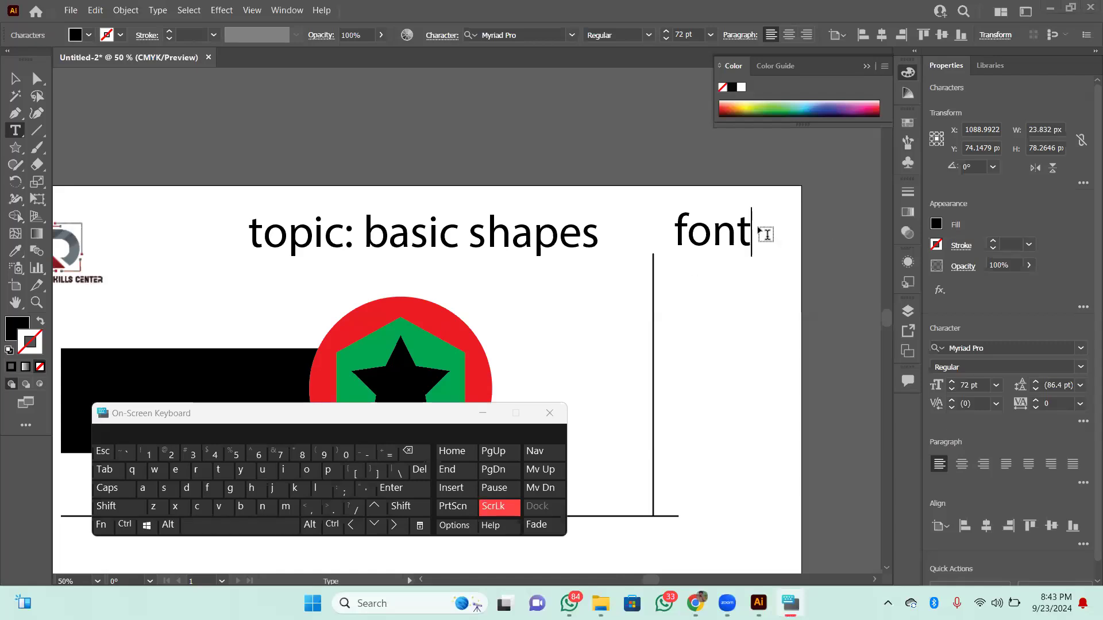
click(750, 228)
click(268, 519)
text(n)
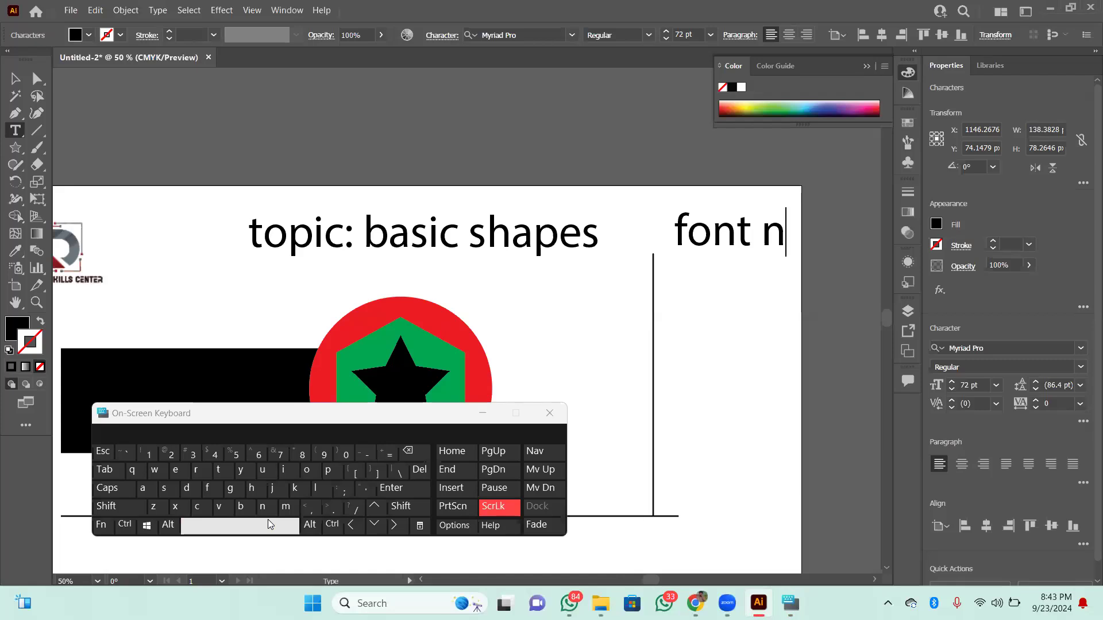
text(a)
key(shift+alt)
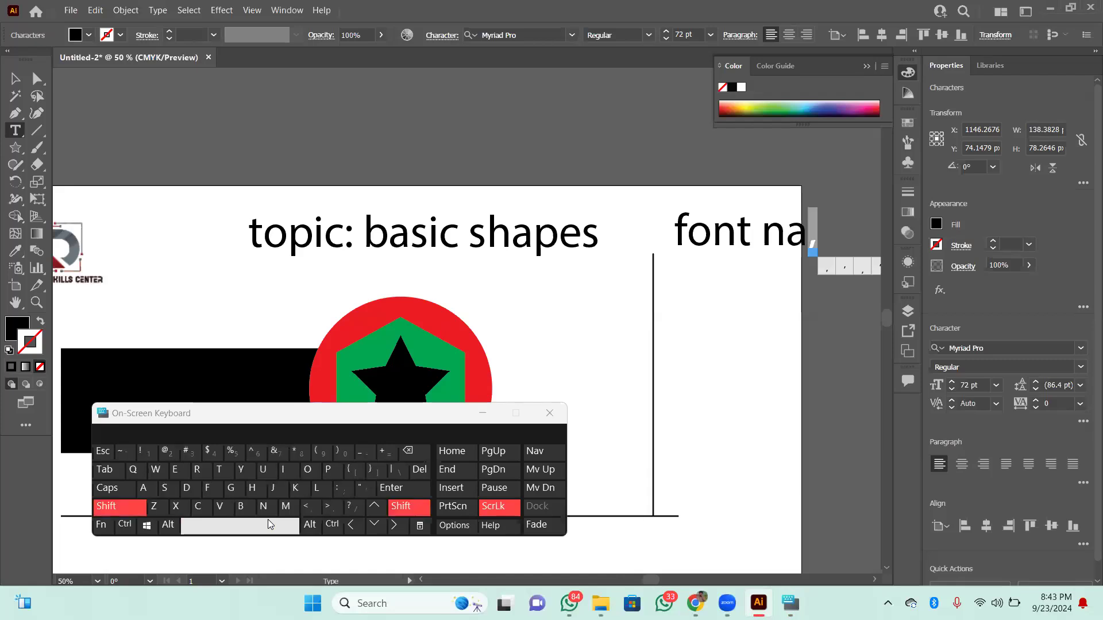
click(310, 524)
text(m)
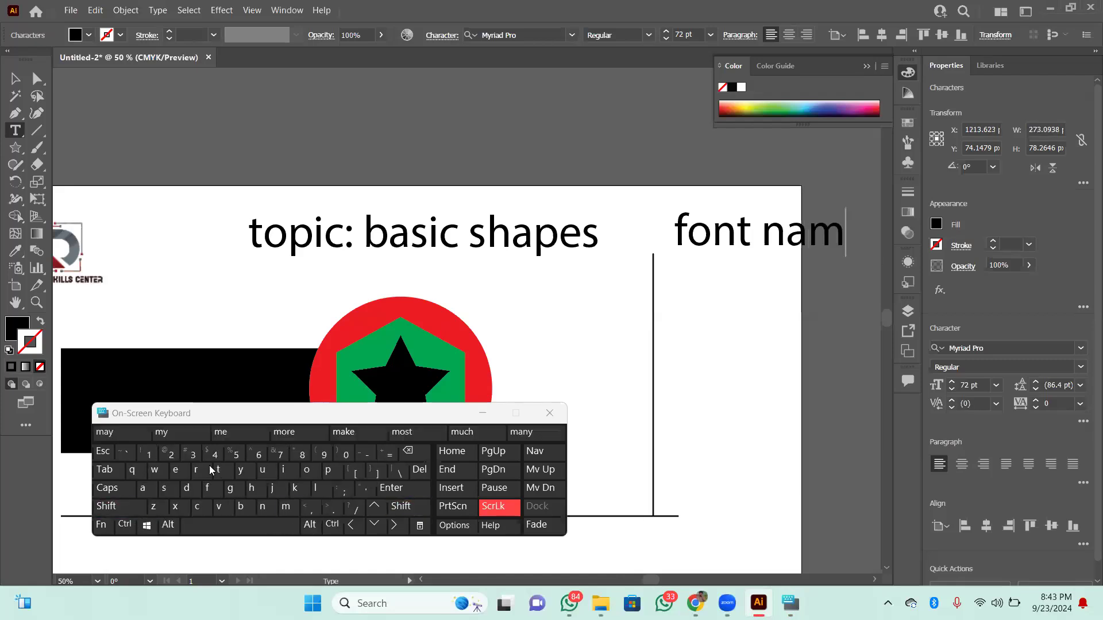
click(185, 473)
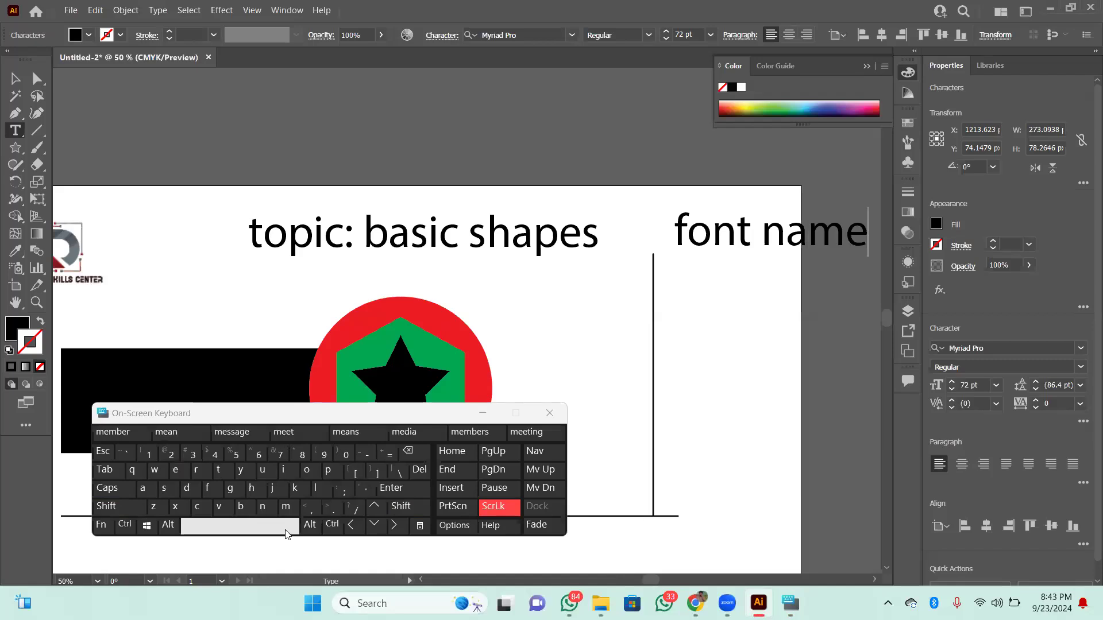
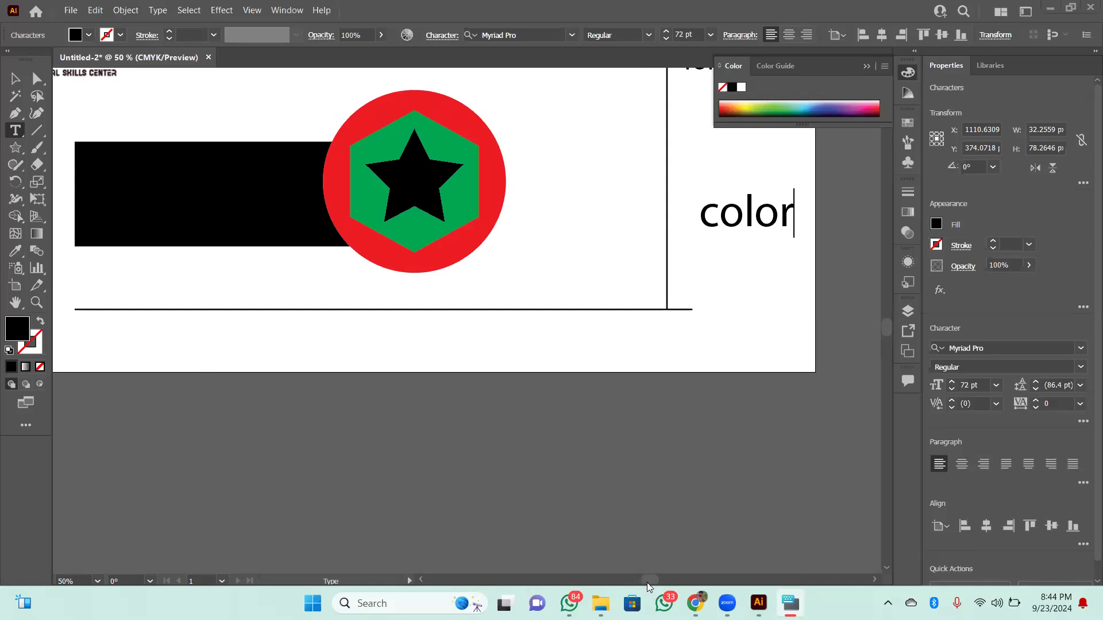
Step: Export all artboards to Downloads as a JPEG named Untitled-2, using the CMYK color model, High quality and Medium (150 ppi) resolution
drag(646, 579, 638, 579)
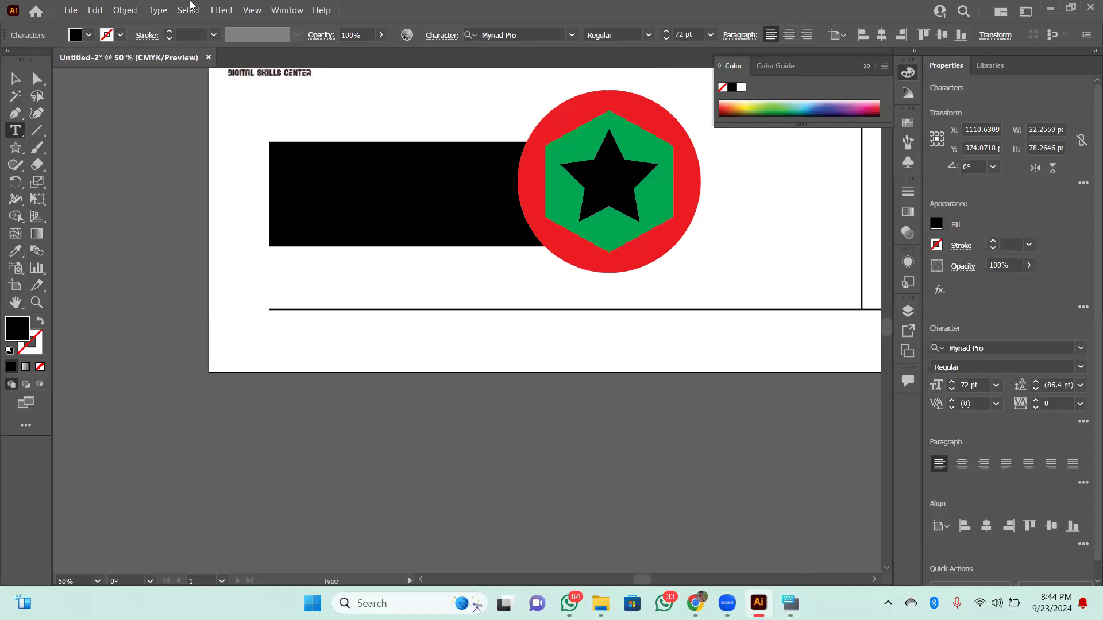
click(70, 10)
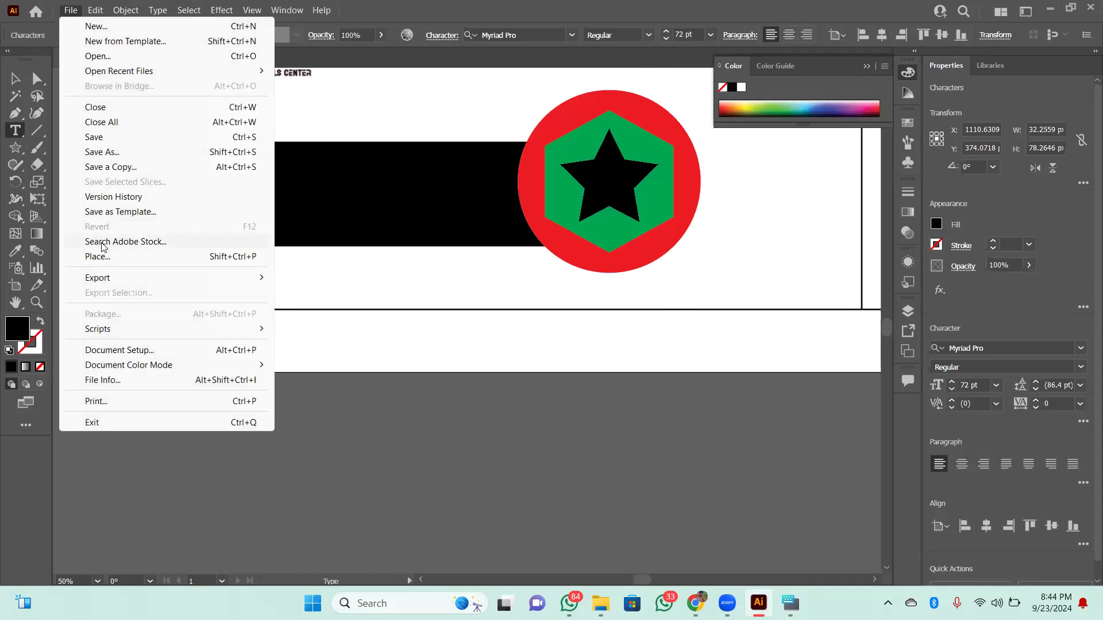
mouse_move(110, 285)
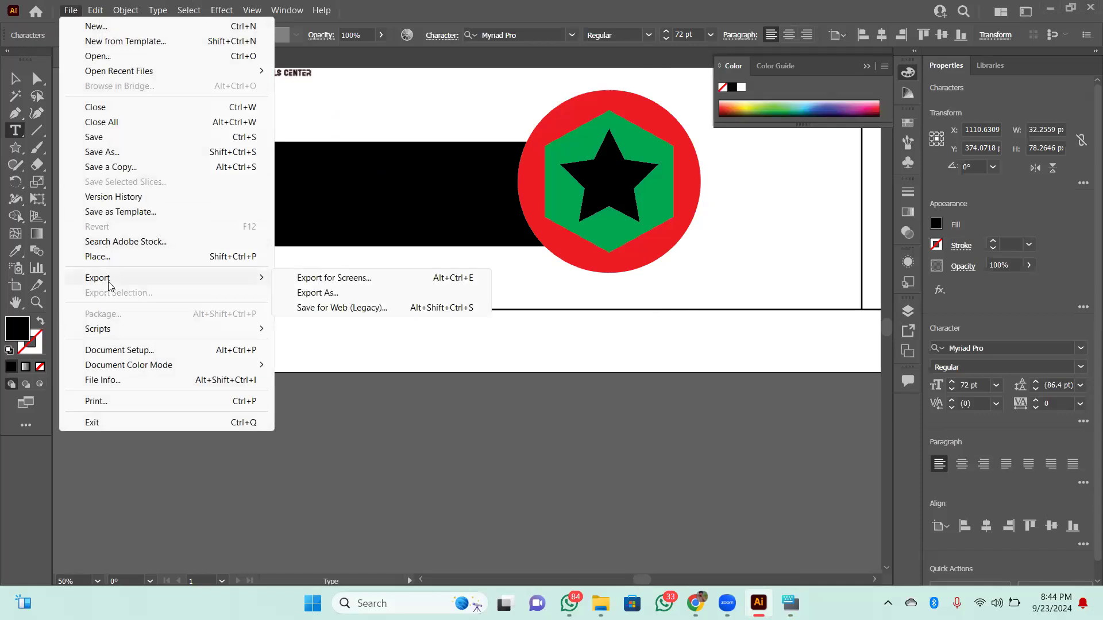
click(384, 294)
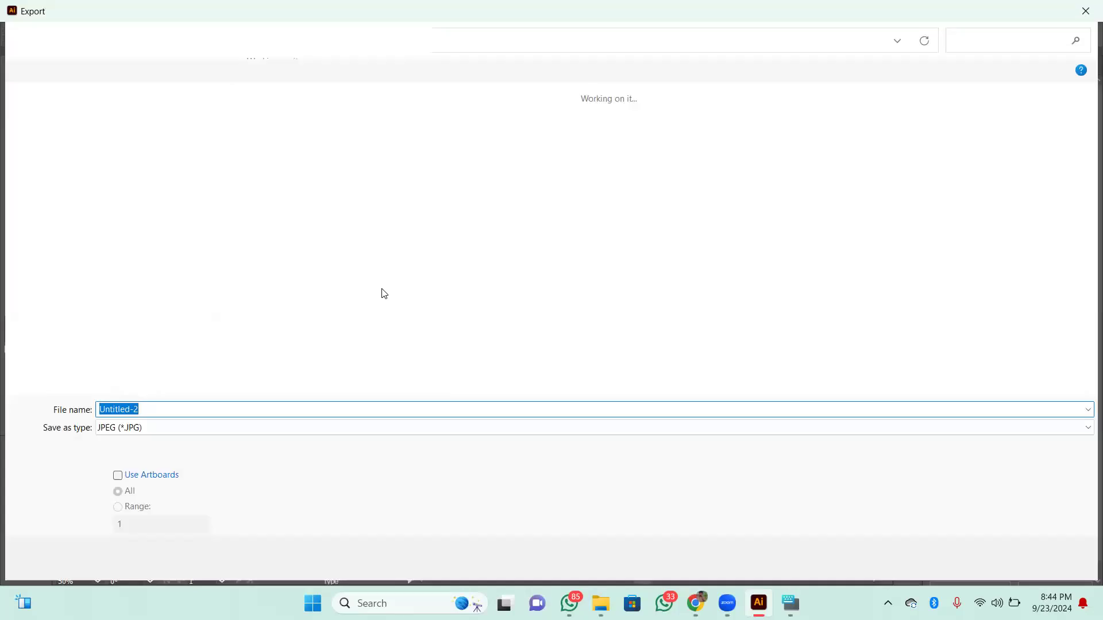
click(118, 475)
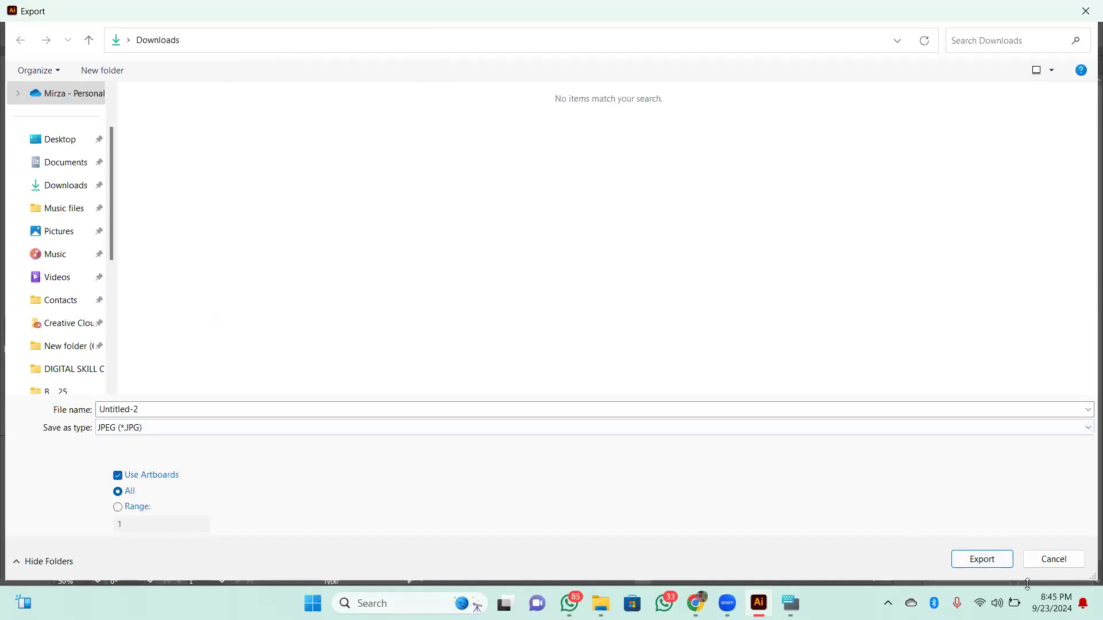
click(984, 560)
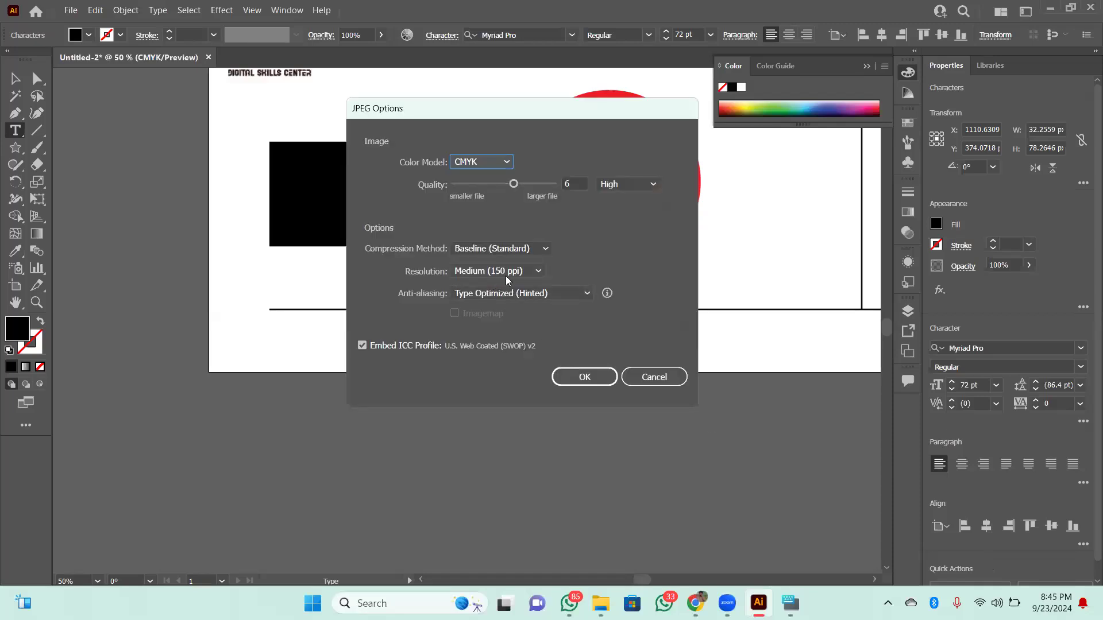
click(646, 182)
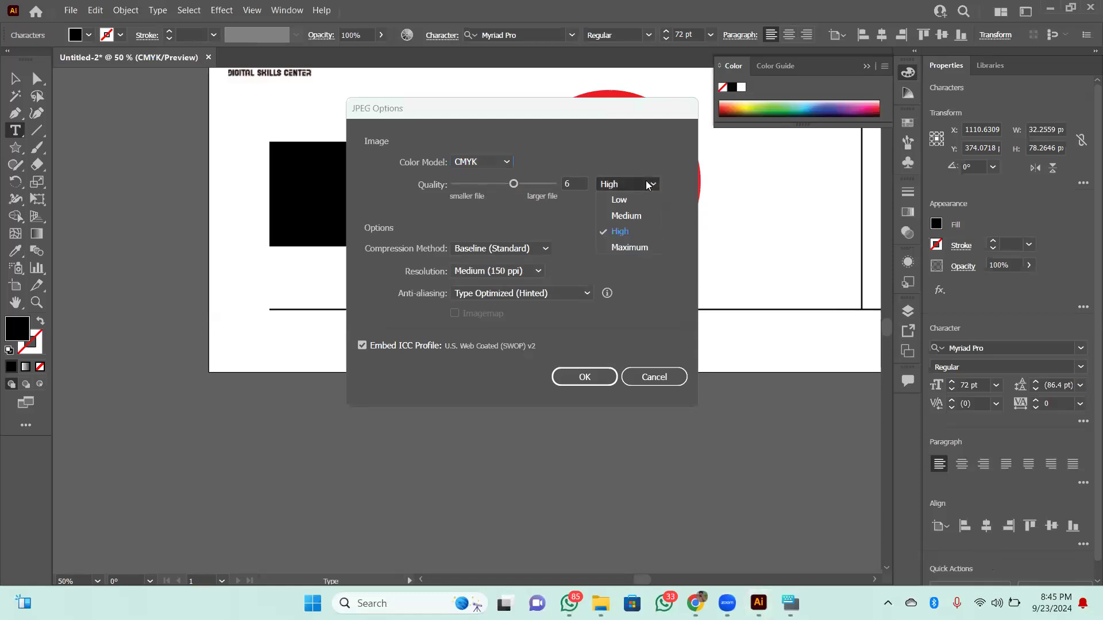
click(647, 184)
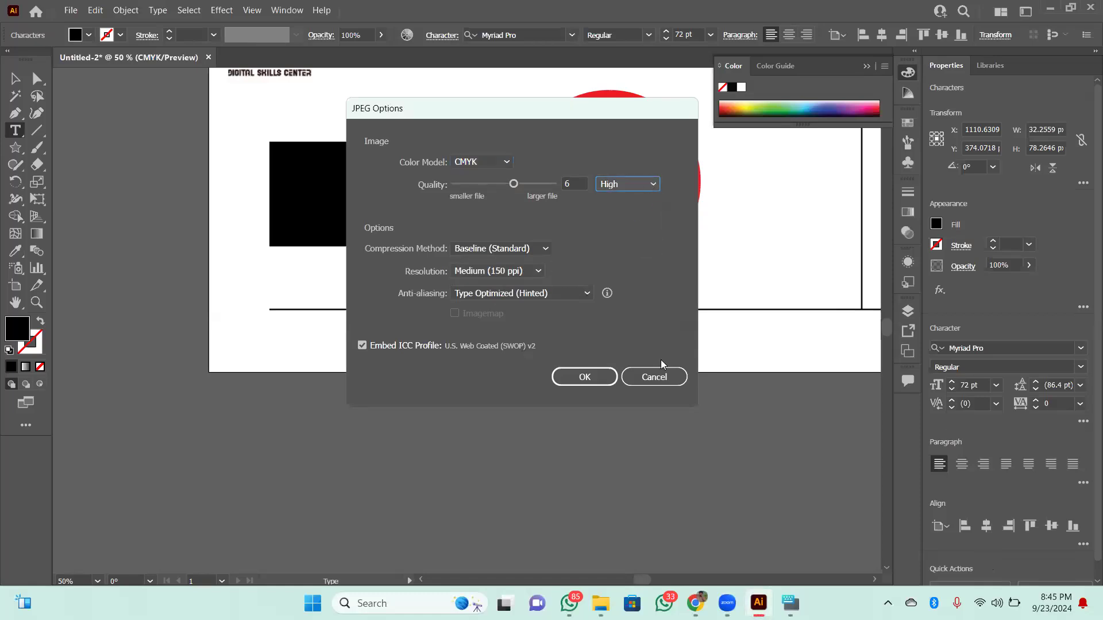
click(571, 384)
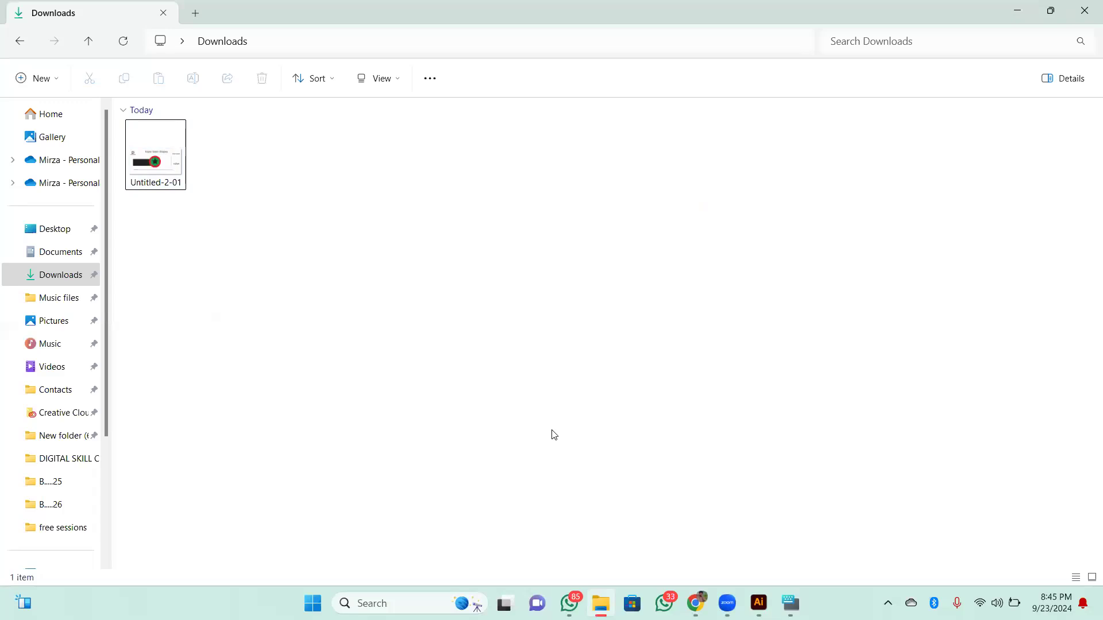
Step: Dismiss the Zoom recording permission request and switch back to Illustrator
click(405, 586)
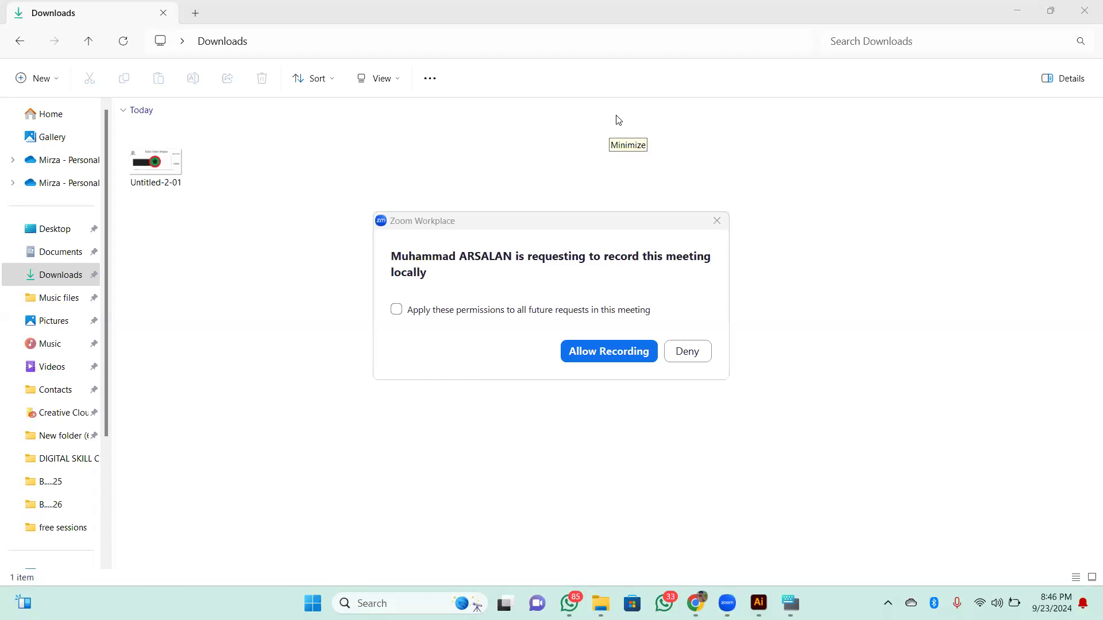
click(707, 229)
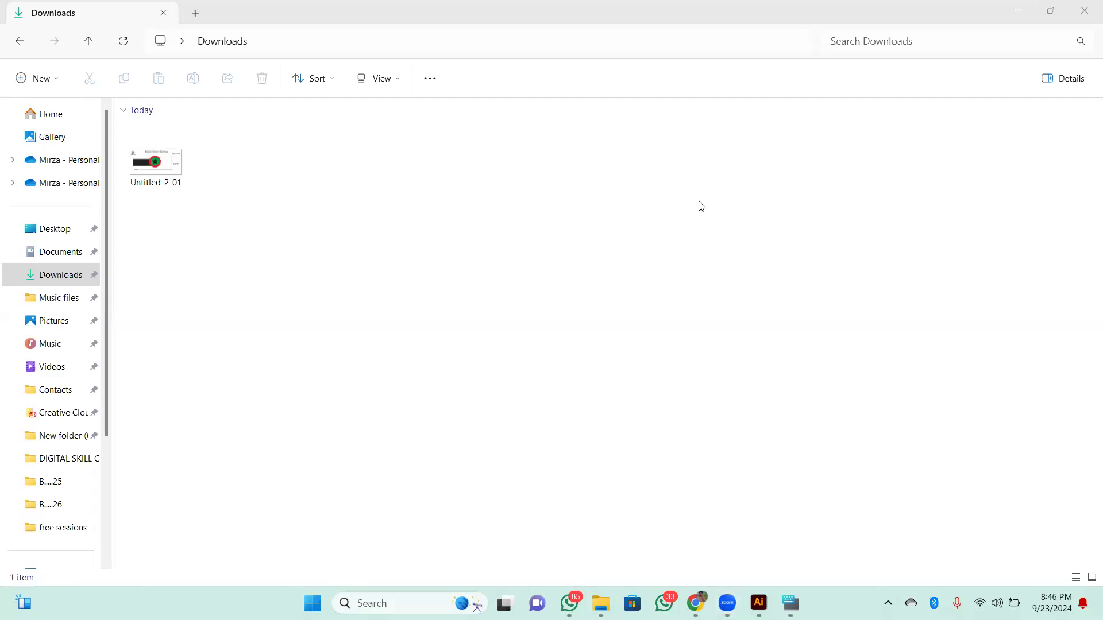
click(759, 603)
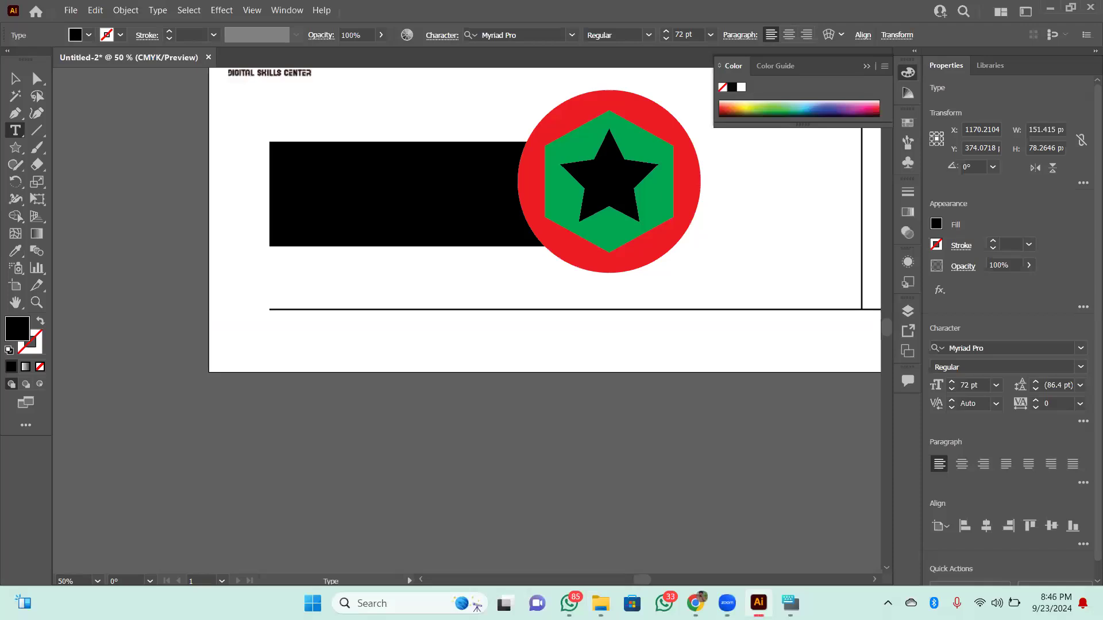
Step: Export the artboards to Downloads again as a High quality CMYK JPEG at 150 ppi, replacing Untitled-2-01.jpg
click(70, 11)
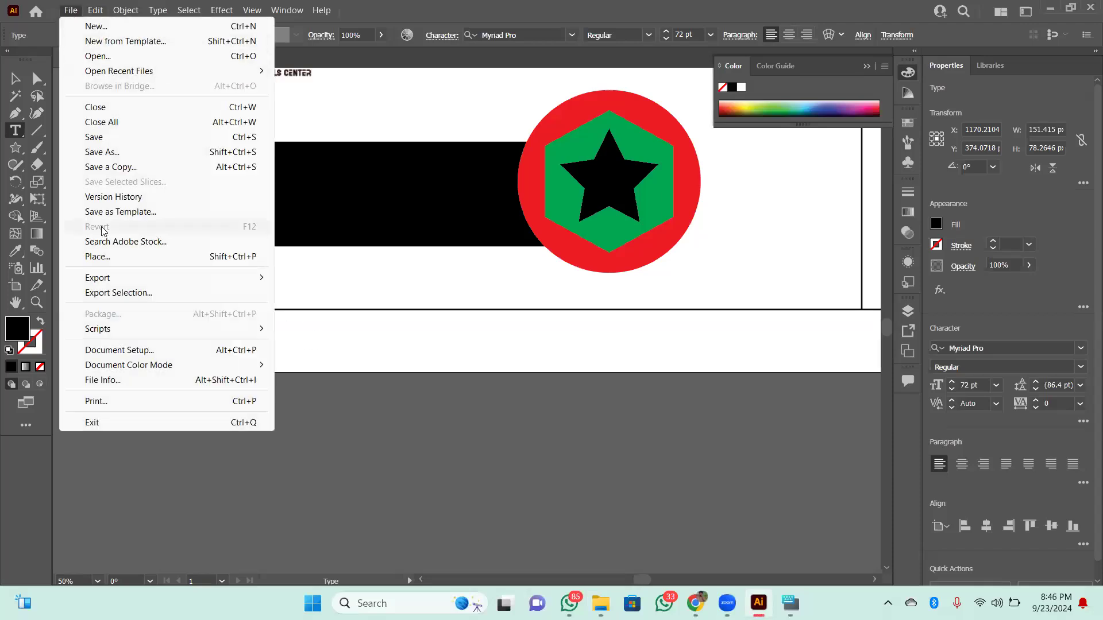
mouse_move(109, 281)
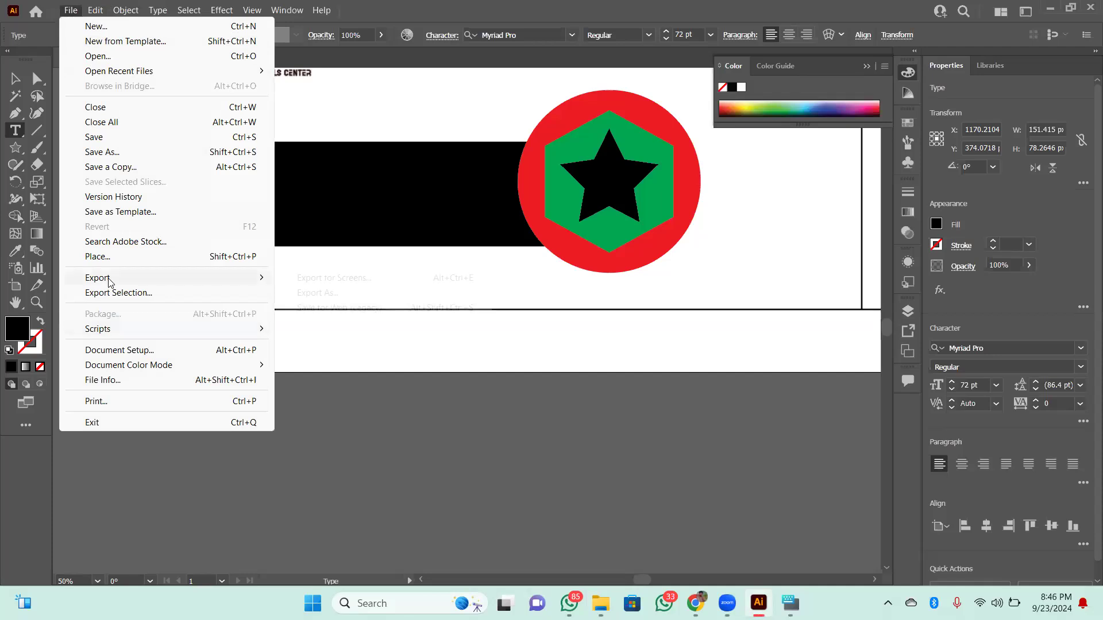
click(331, 294)
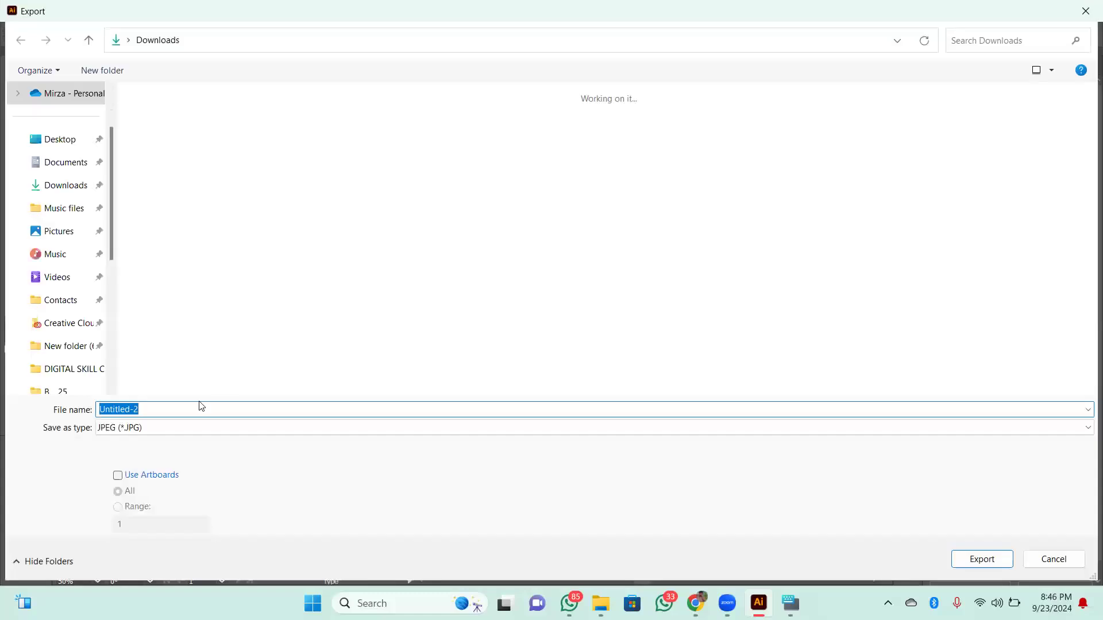
click(150, 481)
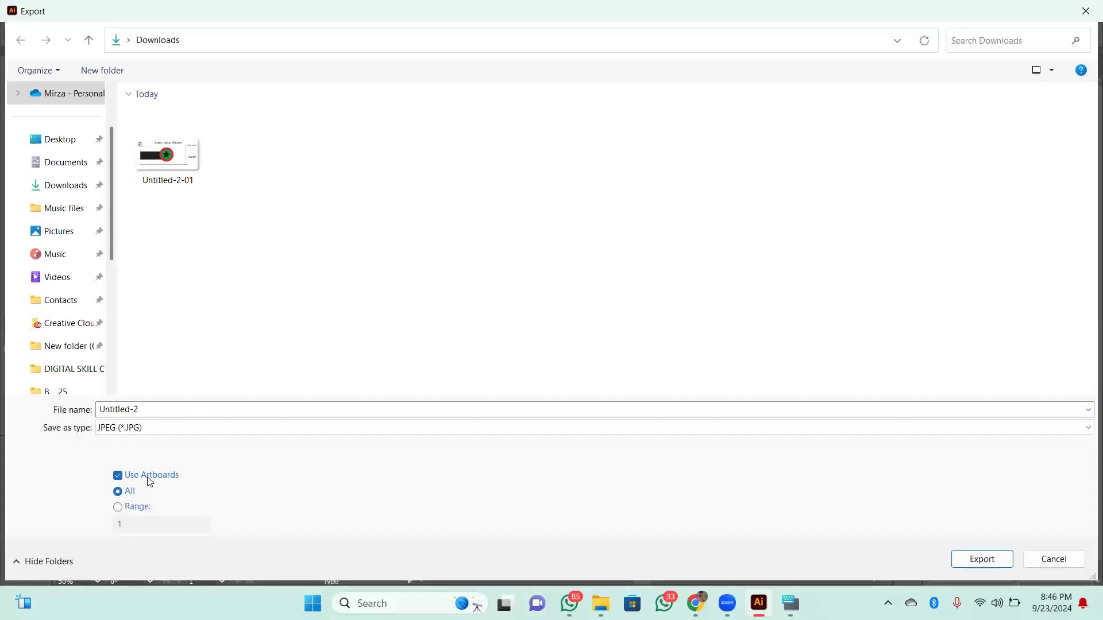
click(980, 560)
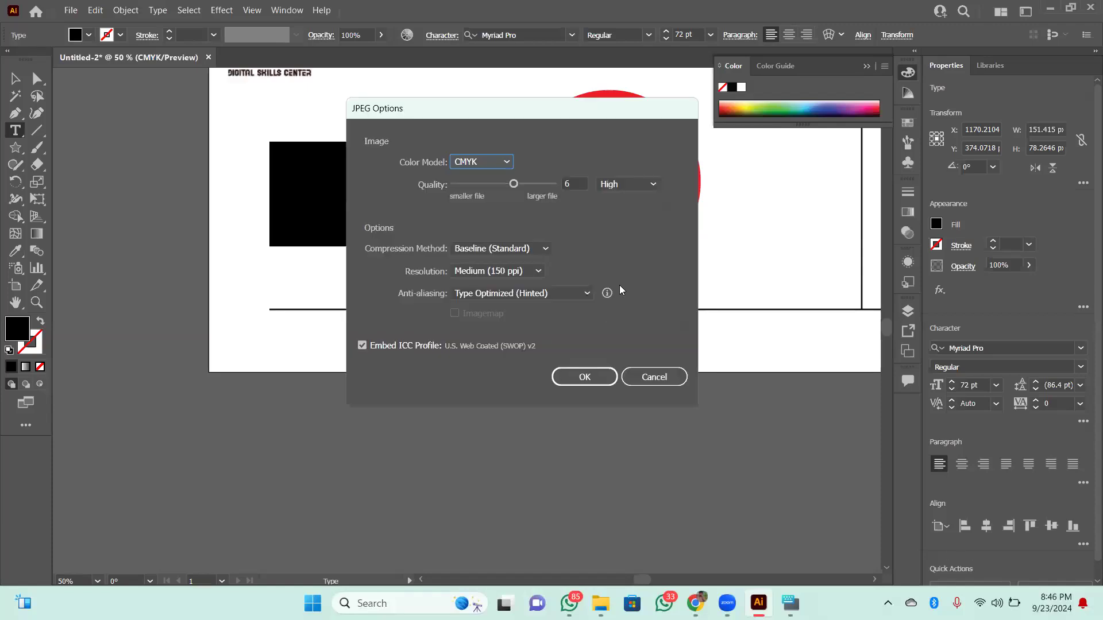
click(624, 185)
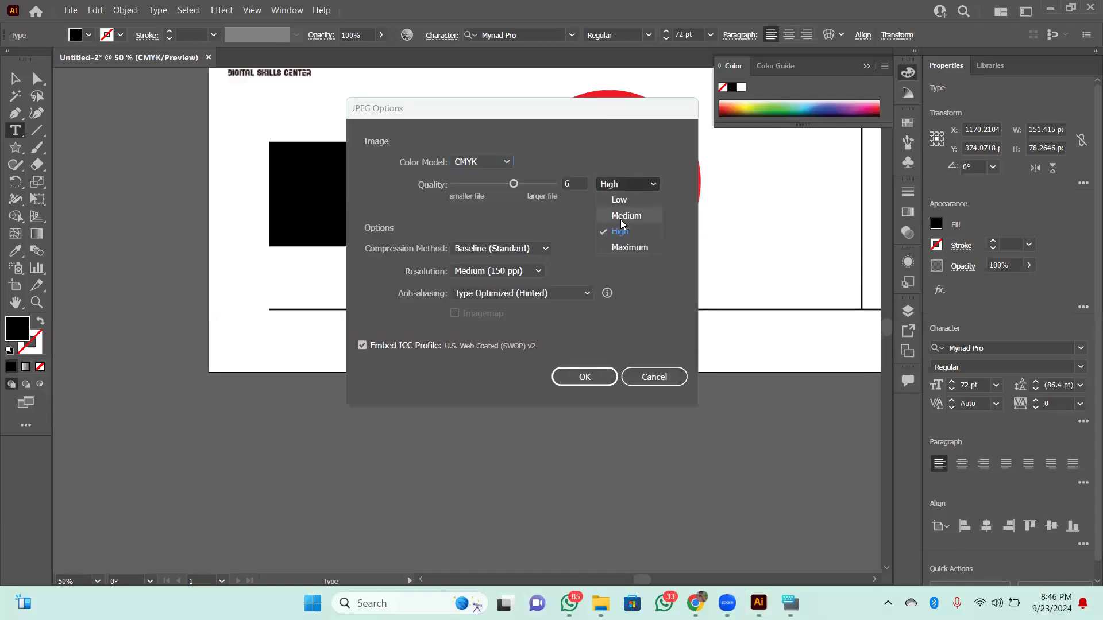
click(586, 381)
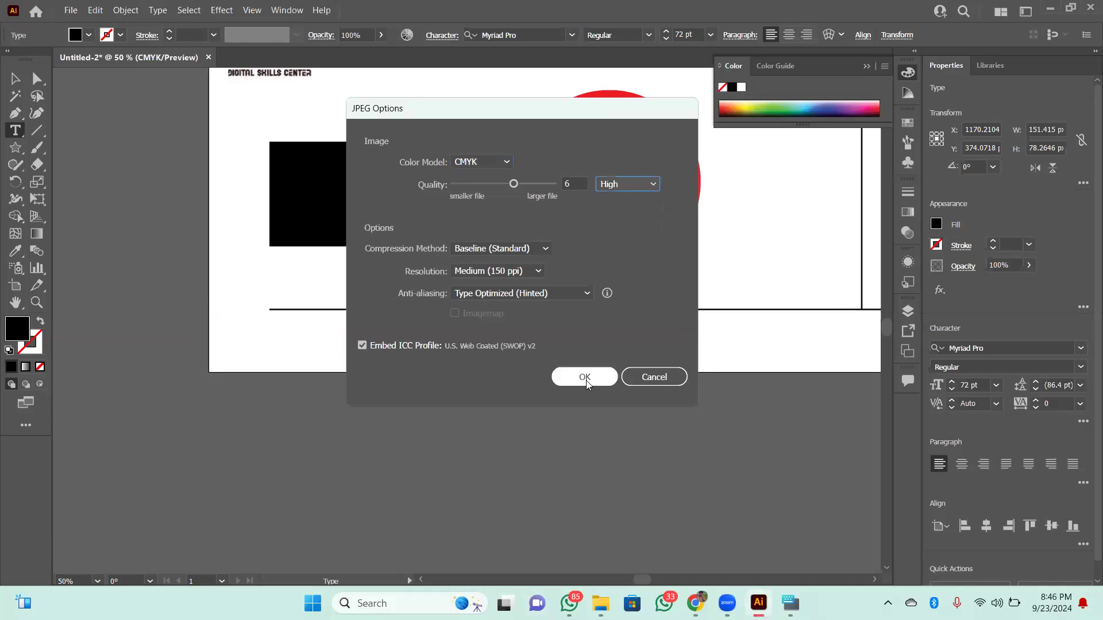
click(586, 381)
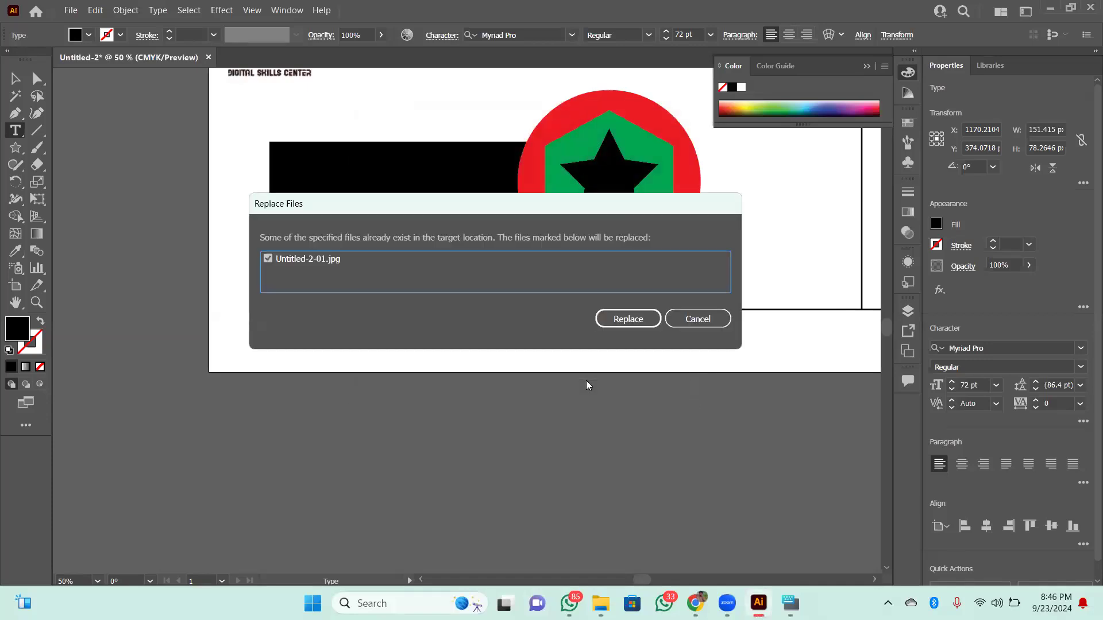
click(633, 321)
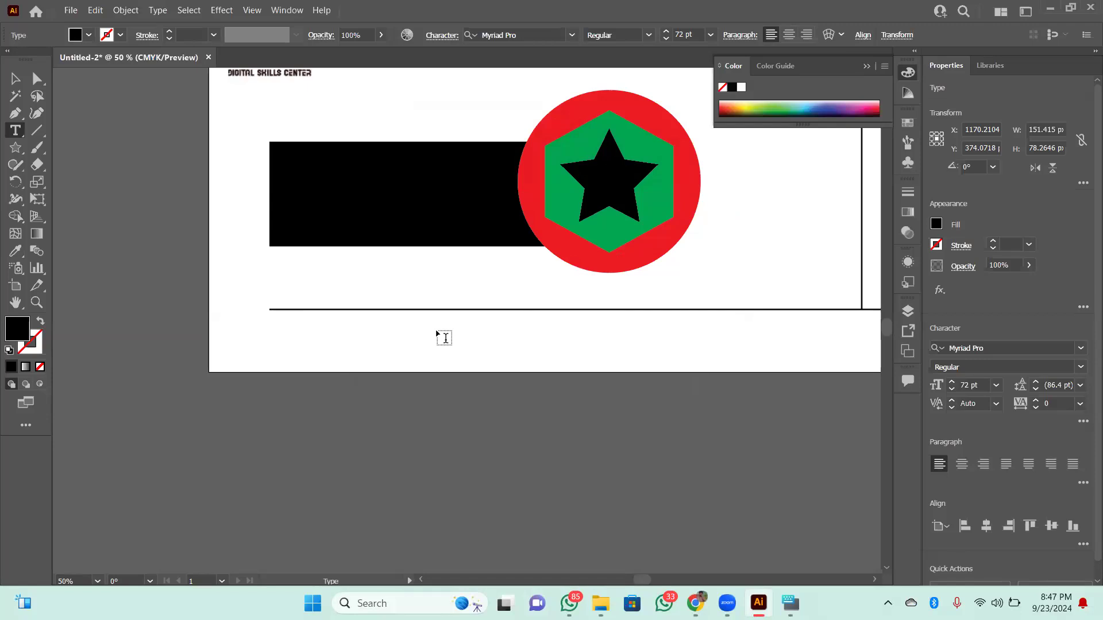
Step: Save the document on the computer as the Illustrator file Untitled-2 in Downloads, with Illustrator 2020 compatibility and the default options
key(ctrl+minus)
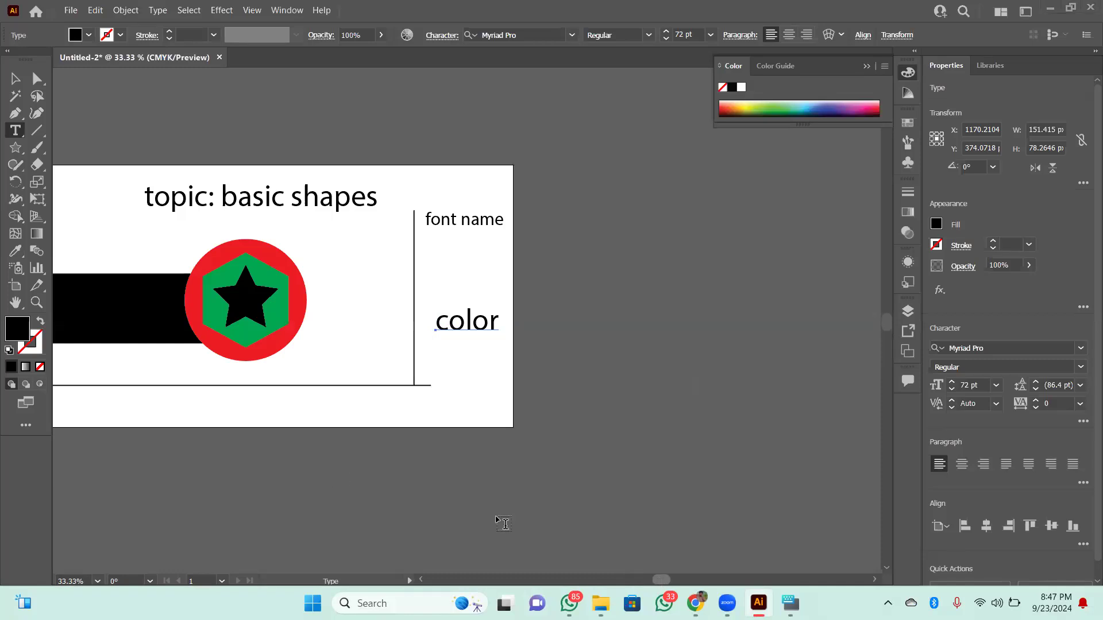
click(72, 12)
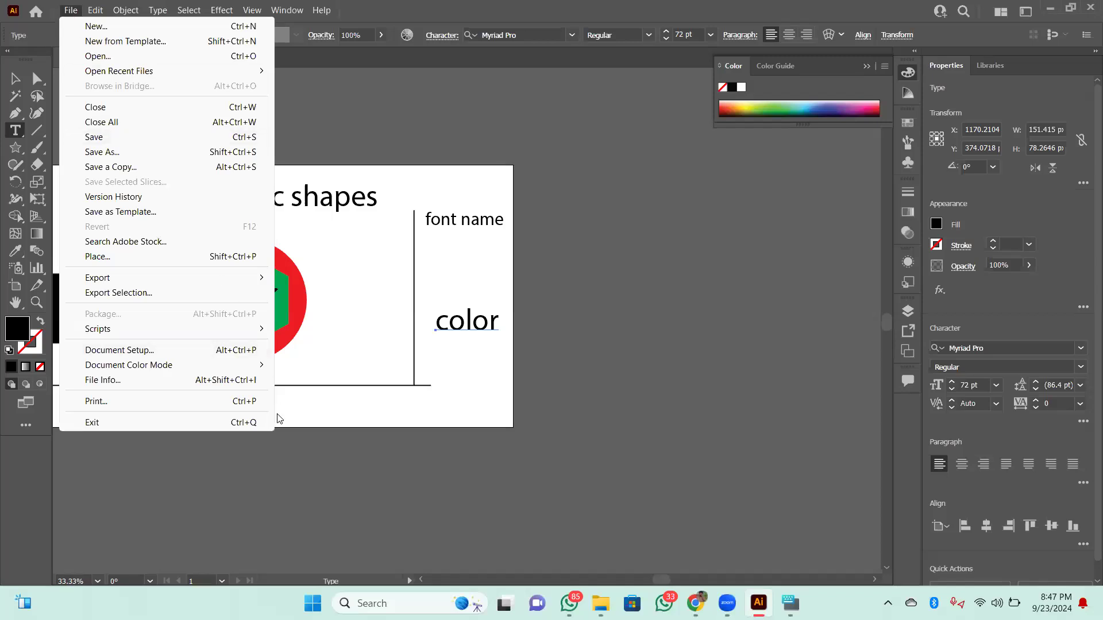
click(141, 151)
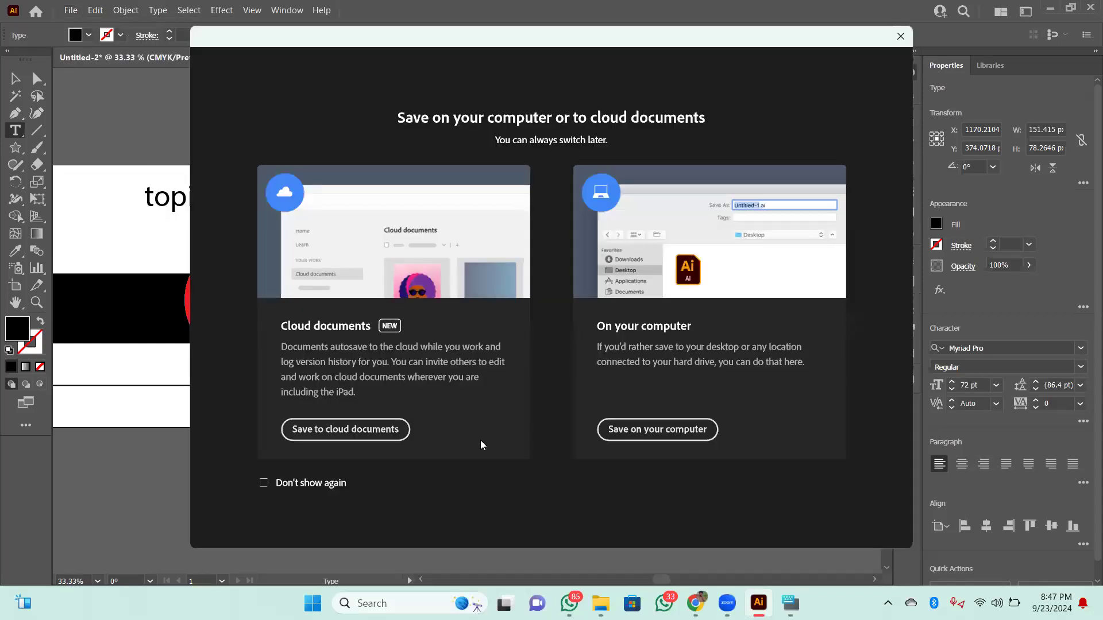
click(639, 440)
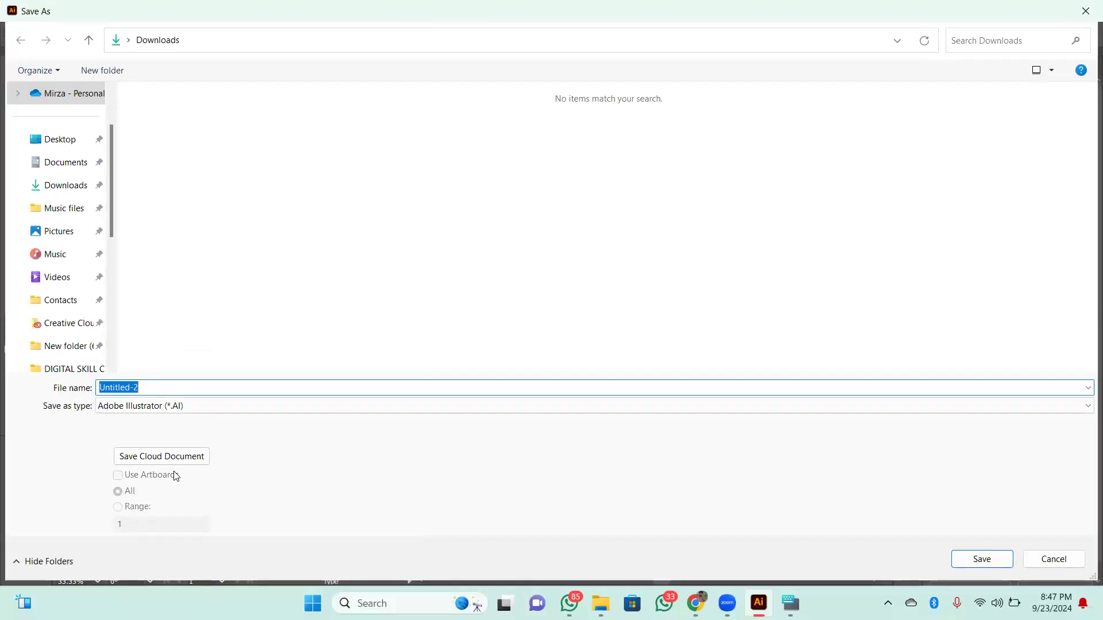
click(980, 560)
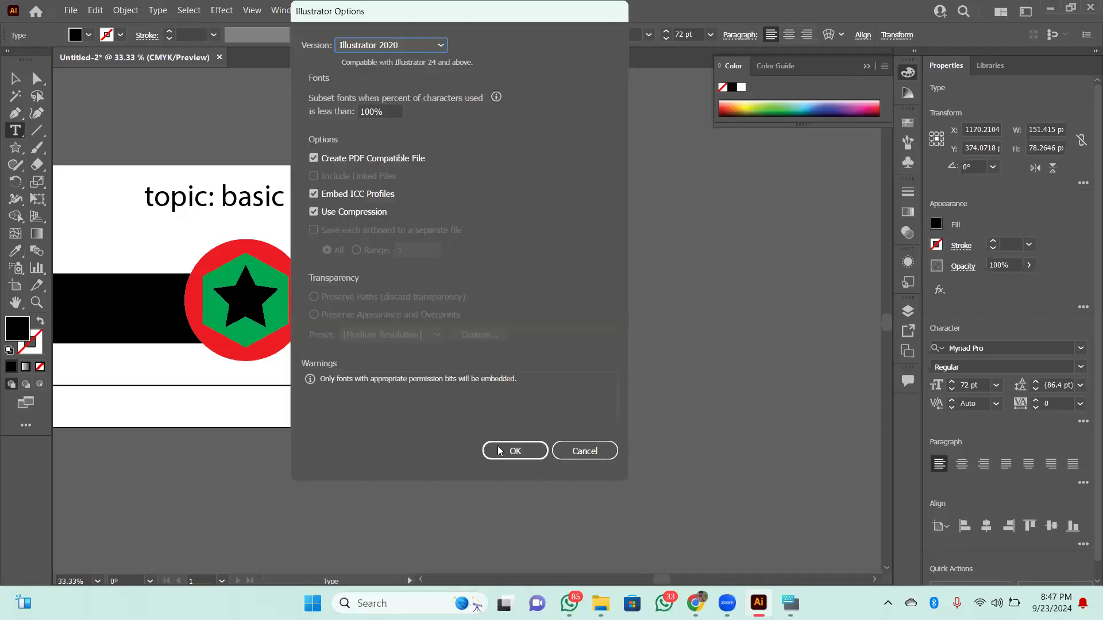
click(503, 452)
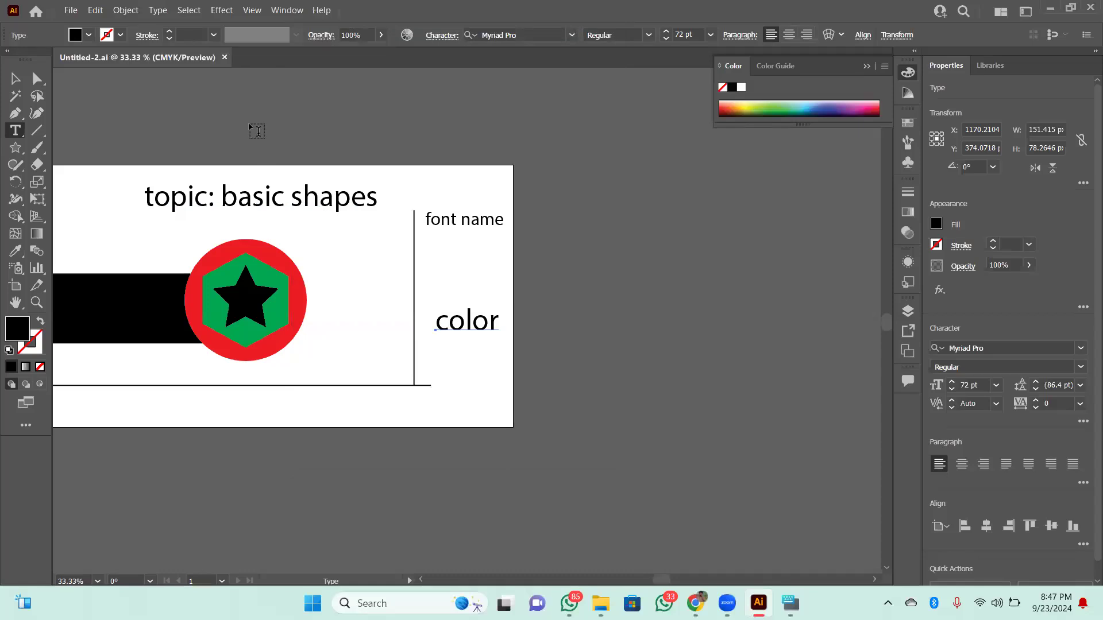
Step: Close the document, switch to File Explorer and reopen the Untitled-2 Illustrator file from Downloads
key(ctrl+w)
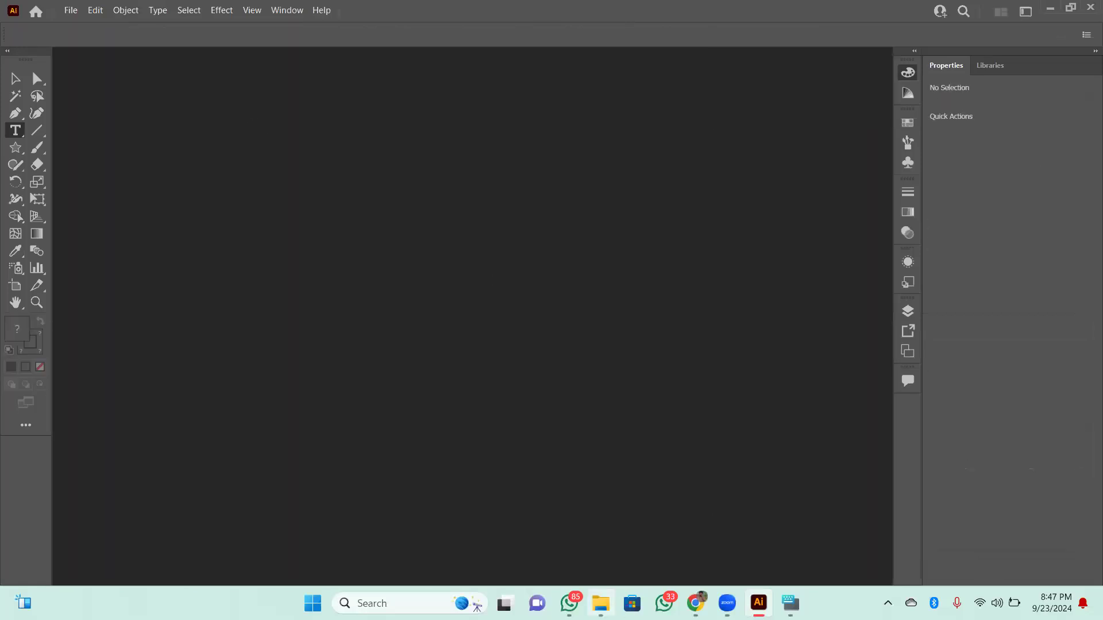
key(alt+Tab)
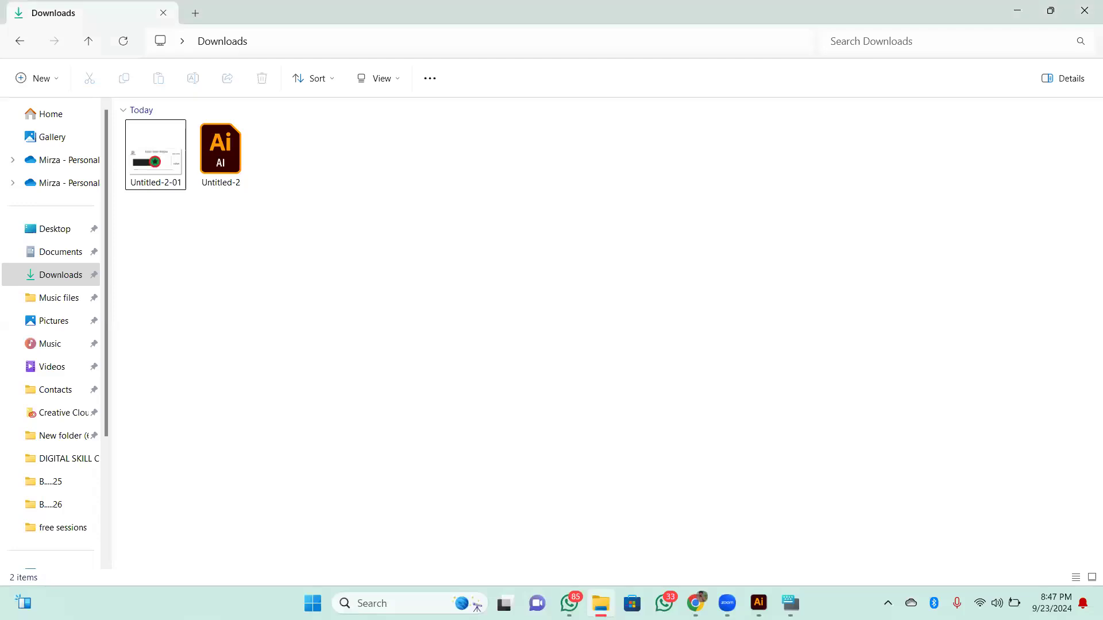
double_click(229, 163)
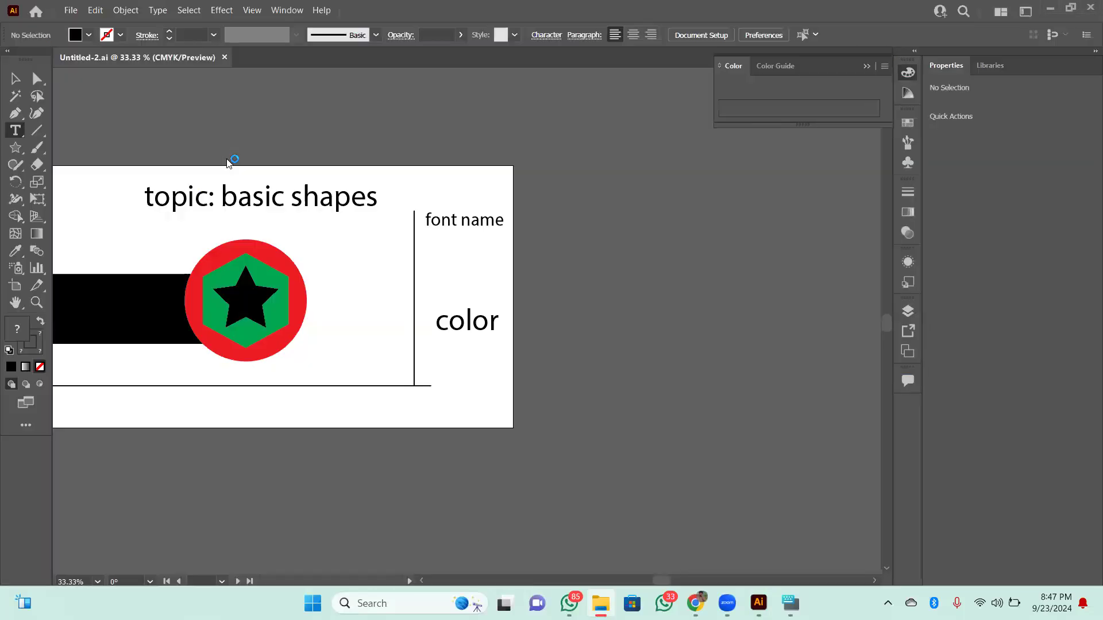
drag(658, 581, 634, 580)
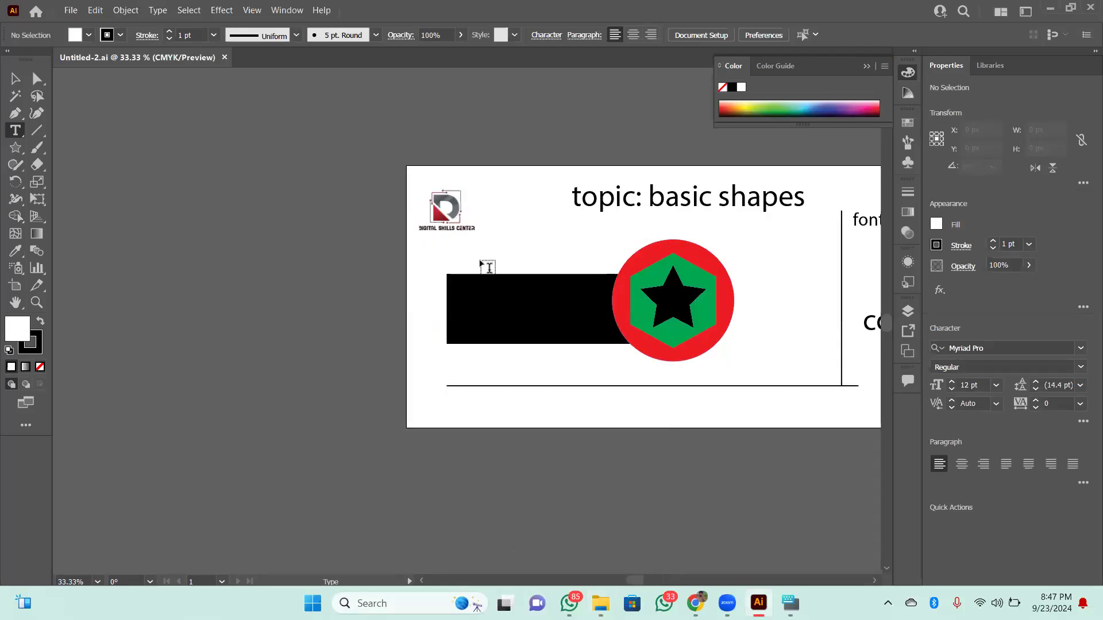